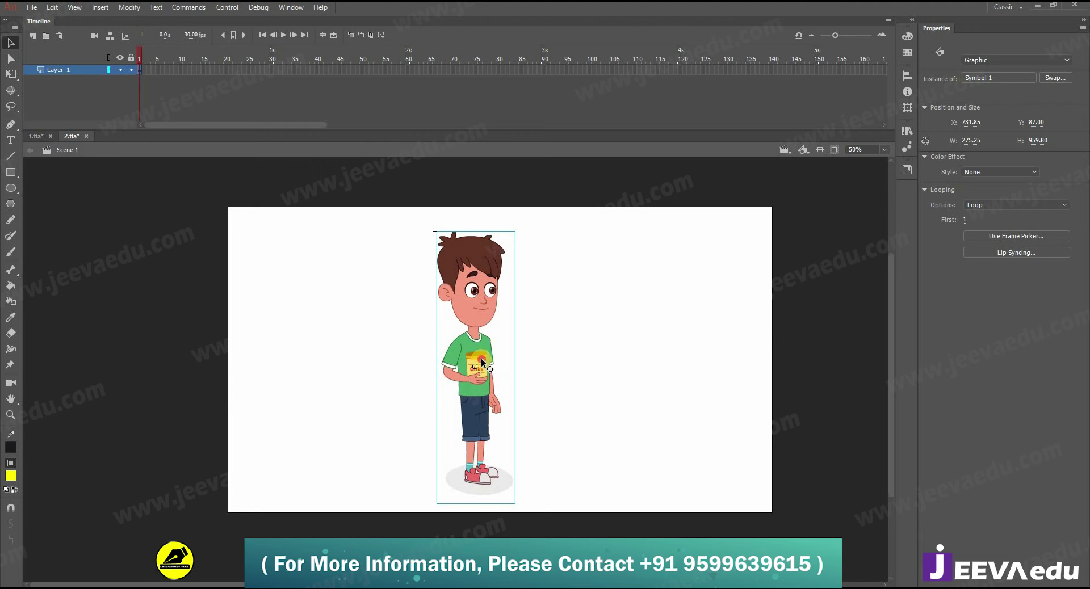
Step: Open the boy symbol for editing and select all of his body parts
{"action": "double_click", "coordinate": [485, 367]}
{"action": "left_click_drag", "start_coordinate": [563, 480], "coordinate": [383, 219]}
{"action": "key", "text": "z"}
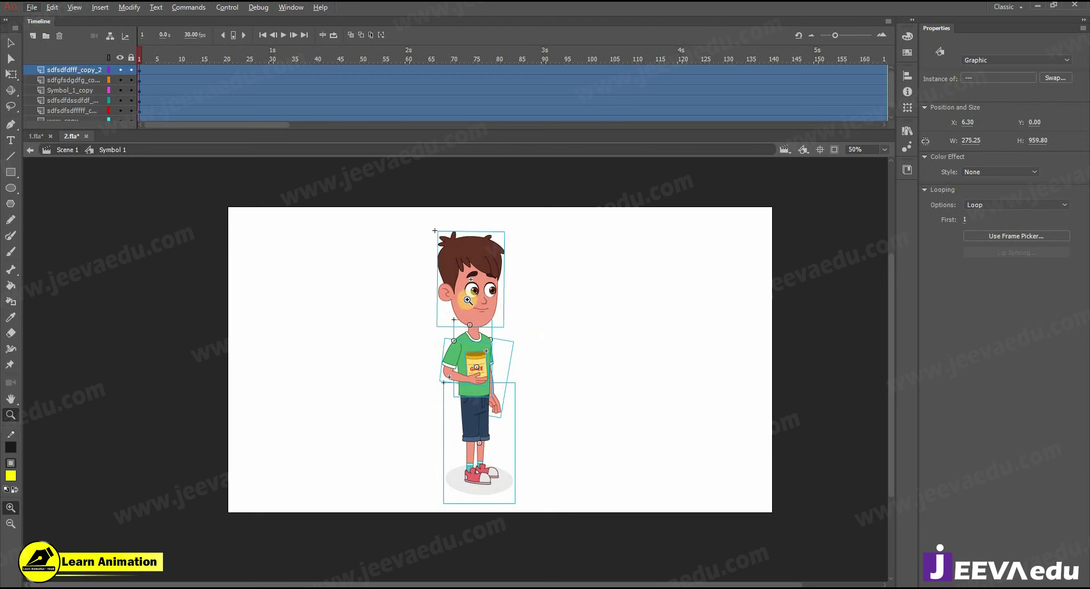
{"action": "left_click", "coordinate": [542, 315]}
{"action": "key", "text": "ctrl+space"}
{"action": "left_click", "coordinate": [482, 302], "text": "ctrl"}
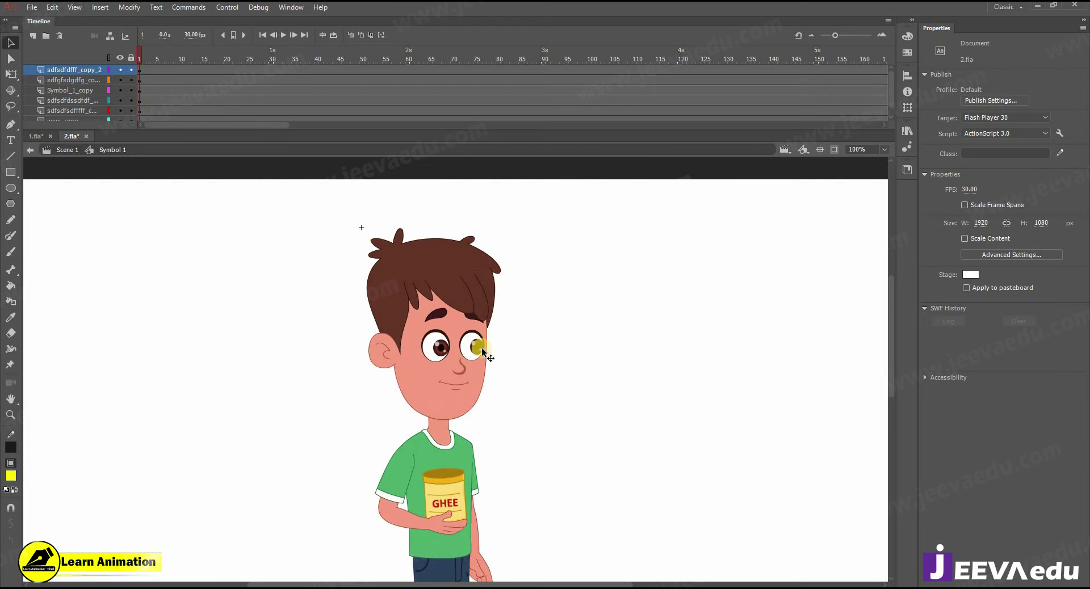
Step: Place a duplicate of the boy's head beside the original on the same layer
{"action": "left_click", "coordinate": [436, 295]}
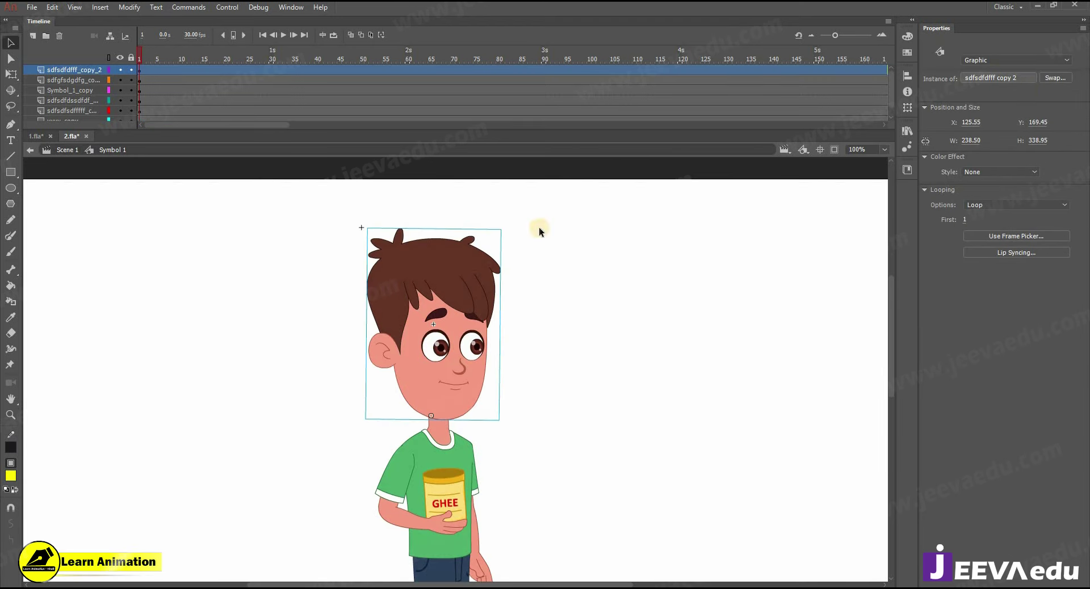
{"action": "key", "text": "ctrl+minus"}
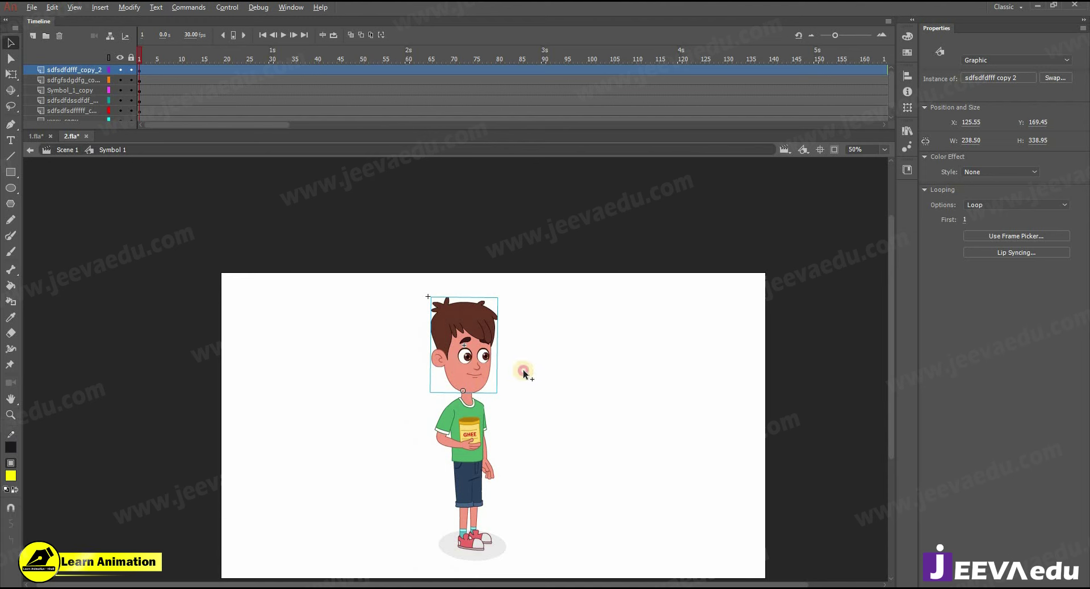
{"action": "left_click_drag", "start_coordinate": [468, 366], "coordinate": [523, 369]}
Step: Try to create a classic tween on the head layer before a frame 35 keyframe, declining the symbol conversion
{"action": "left_click", "coordinate": [295, 70]}
{"action": "left_click", "coordinate": [276, 69]}
{"action": "right_click", "coordinate": [275, 69]}
{"action": "left_click", "coordinate": [344, 100]}
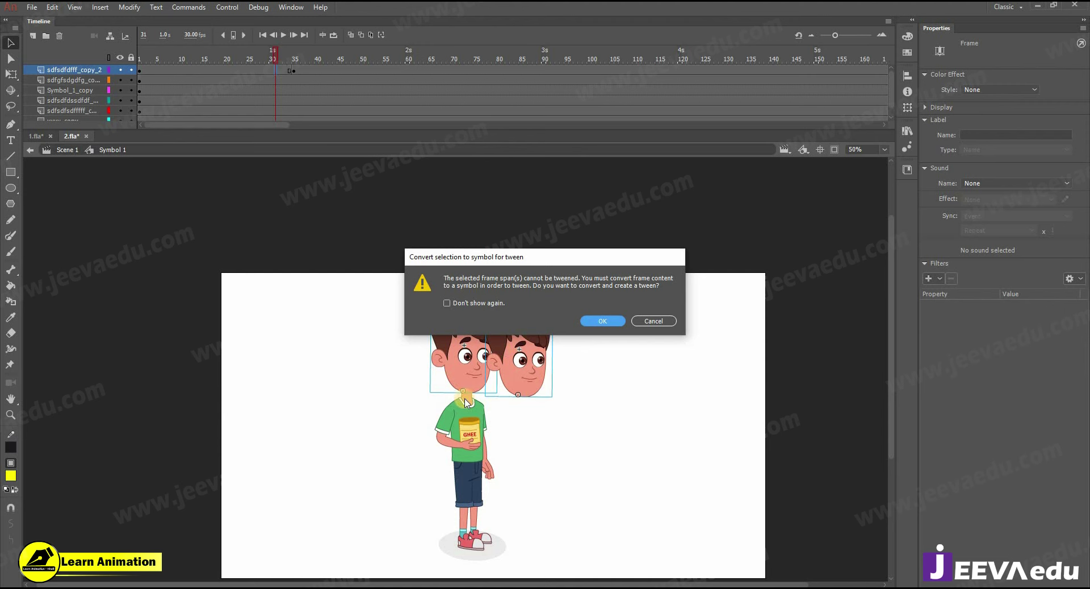
{"action": "left_click", "coordinate": [653, 321]}
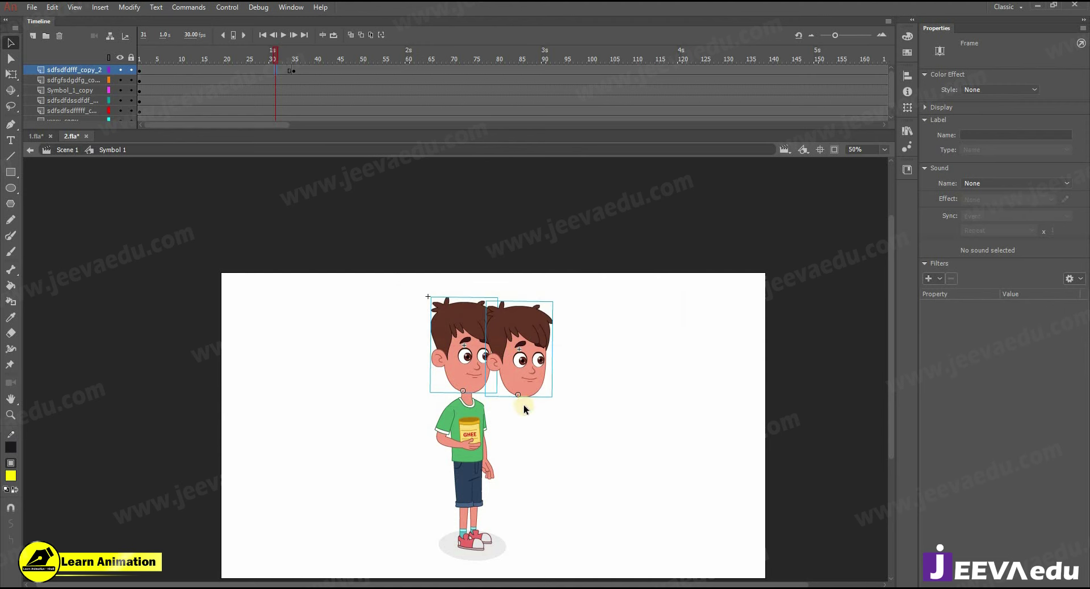
Step: Delete the duplicate head, clear the head layer's keyframe at frame 35 and return to frame 1
{"action": "left_click", "coordinate": [526, 372]}
{"action": "key", "text": "Delete"}
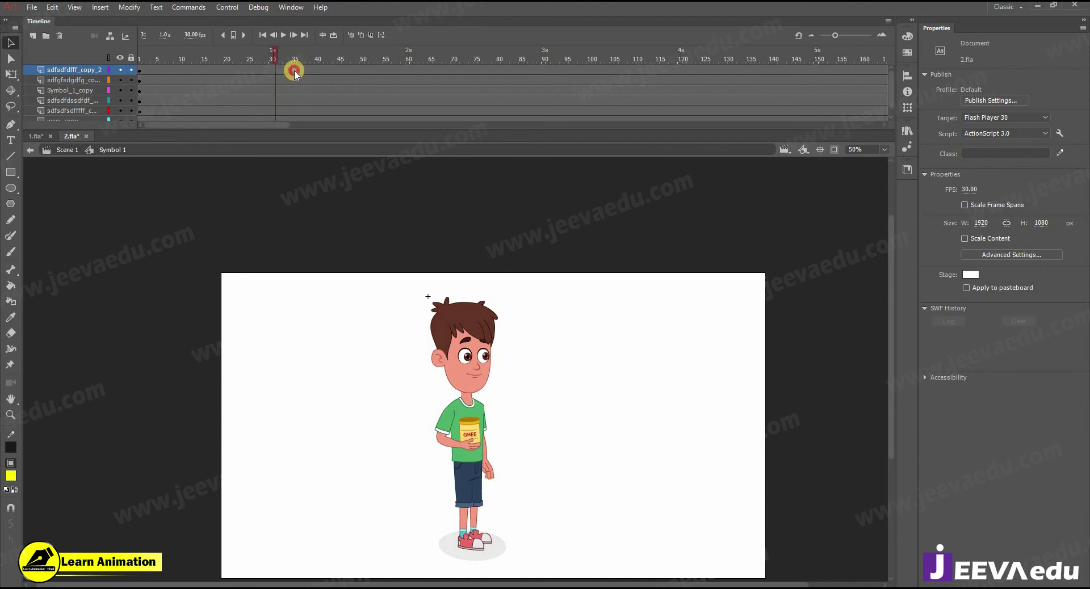
{"action": "right_click", "coordinate": [294, 71]}
{"action": "left_click", "coordinate": [327, 185]}
{"action": "left_click_drag", "start_coordinate": [294, 54], "coordinate": [60, 102]}
Step: Paint a small yellow brush mark beside the face on the head layer and select it
{"action": "left_click", "coordinate": [473, 340]}
{"action": "key", "text": "z"}
{"action": "left_click", "coordinate": [492, 376]}
{"action": "left_click_drag", "start_coordinate": [451, 348], "coordinate": [475, 363]}
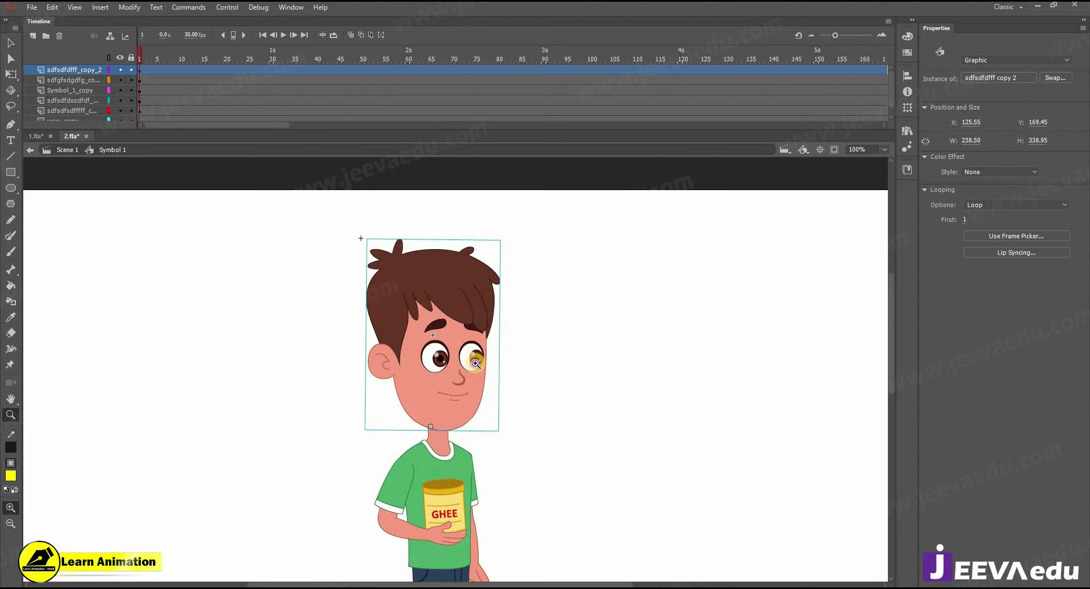
{"action": "left_click", "coordinate": [475, 363]}
{"action": "key", "text": "v"}
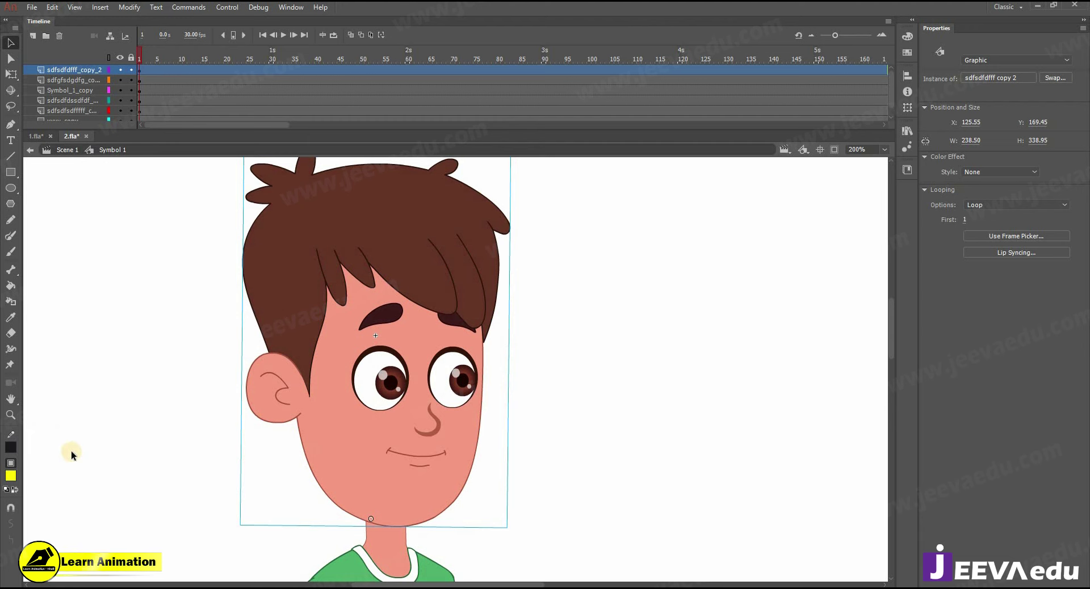
{"action": "key", "text": "b"}
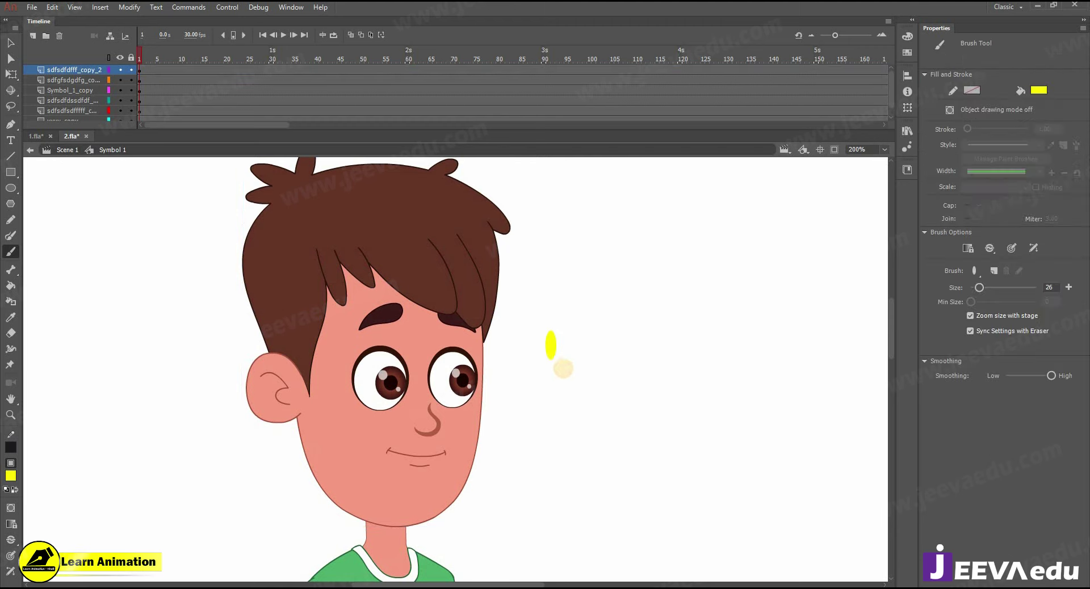
{"action": "key", "text": "v"}
{"action": "left_click", "coordinate": [551, 353]}
{"action": "key", "text": "ctrl+space"}
{"action": "left_click", "coordinate": [529, 371]}
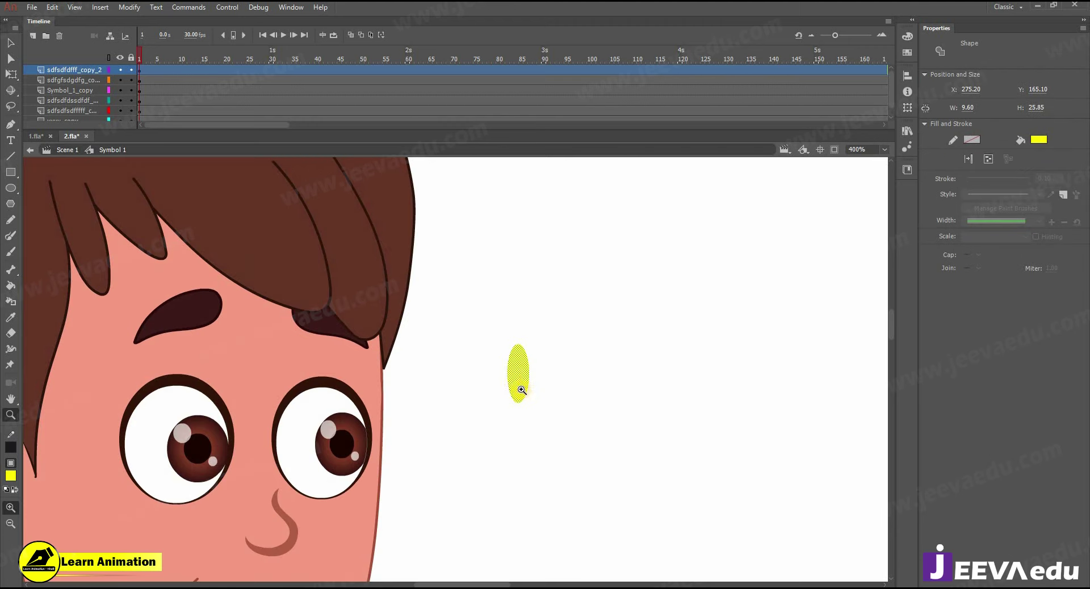
{"action": "left_click", "coordinate": [488, 444], "text": "alt"}
{"action": "left_click", "coordinate": [479, 411], "text": "alt"}
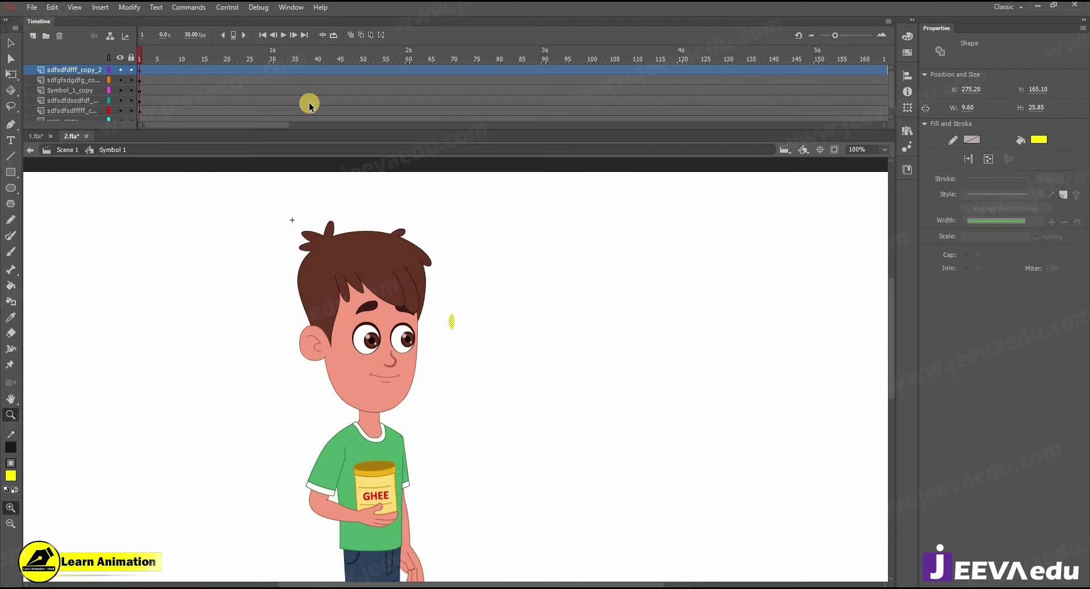
Step: Try to create a classic tween on the head layer before a frame 34 keyframe, declining the symbol conversion
{"action": "left_click", "coordinate": [287, 69]}
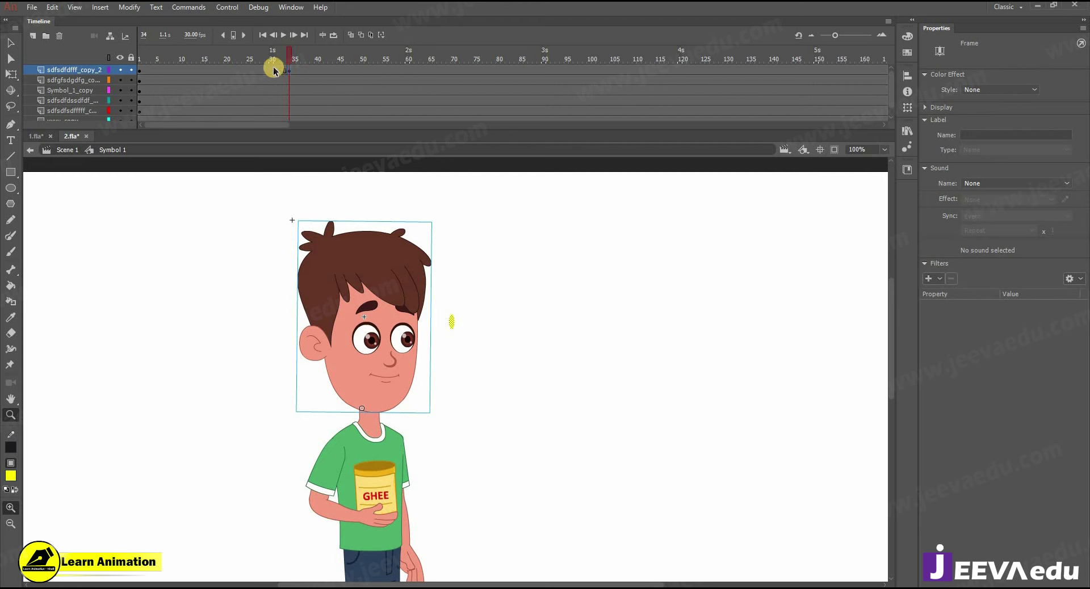
{"action": "right_click", "coordinate": [274, 69]}
{"action": "left_click", "coordinate": [325, 101]}
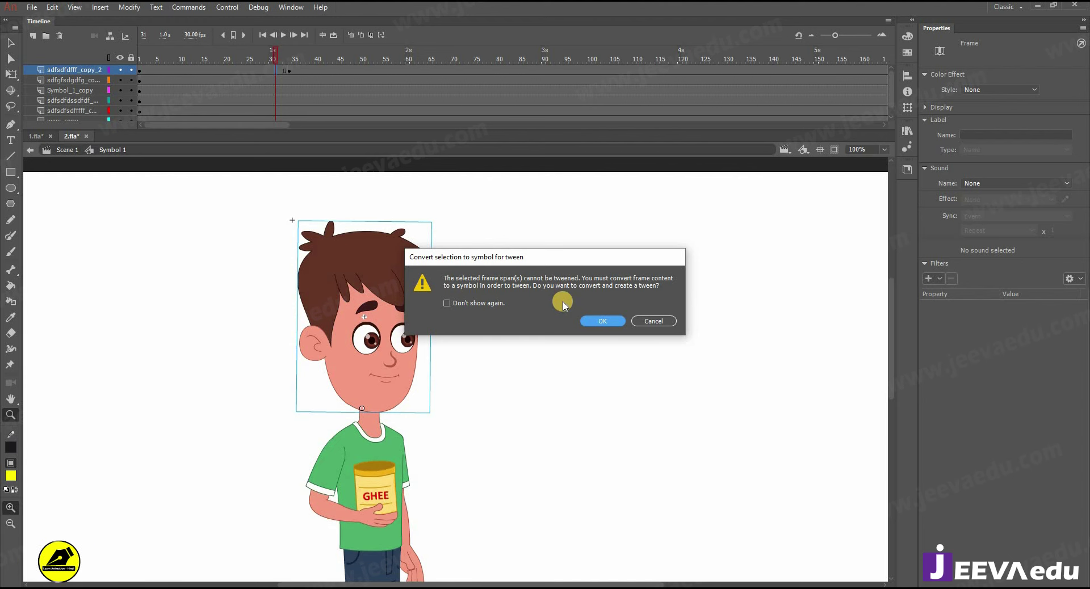
{"action": "left_click", "coordinate": [650, 321]}
Step: Select everything on the head layer, delete it, and undo the deletion
{"action": "left_click", "coordinate": [451, 337]}
{"action": "key", "text": "v"}
{"action": "left_click", "coordinate": [479, 376]}
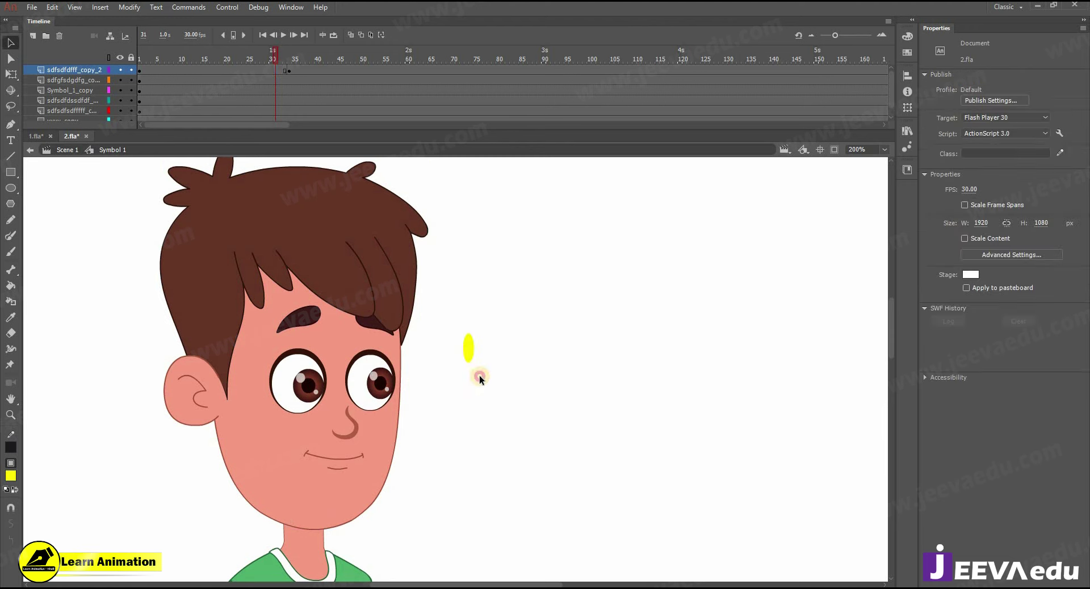
{"action": "left_click", "coordinate": [312, 349]}
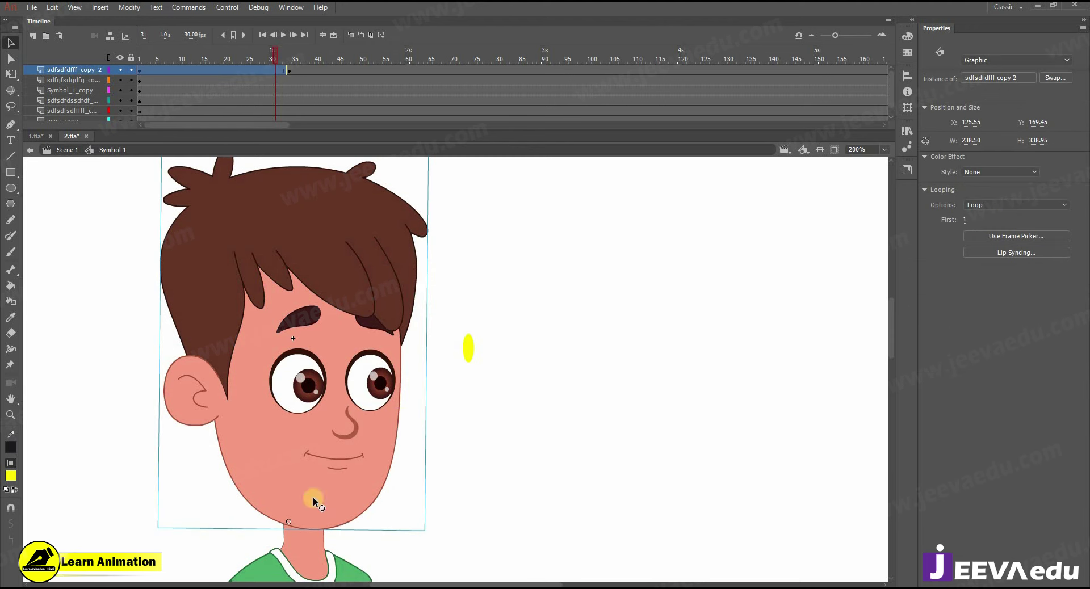
{"action": "left_click", "coordinate": [117, 69]}
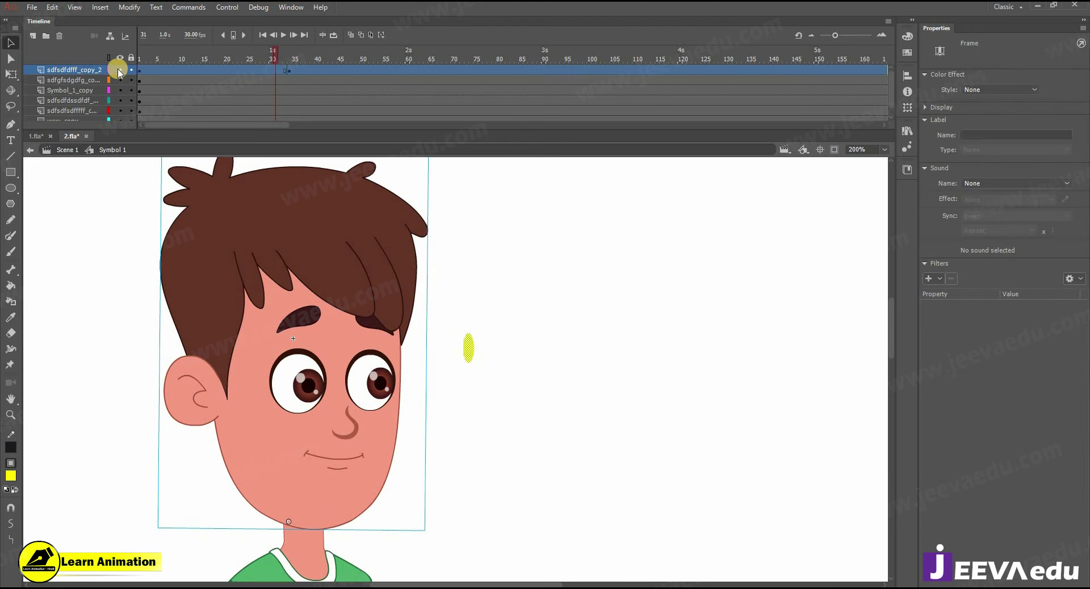
{"action": "left_click", "coordinate": [118, 70]}
{"action": "key", "text": "Delete"}
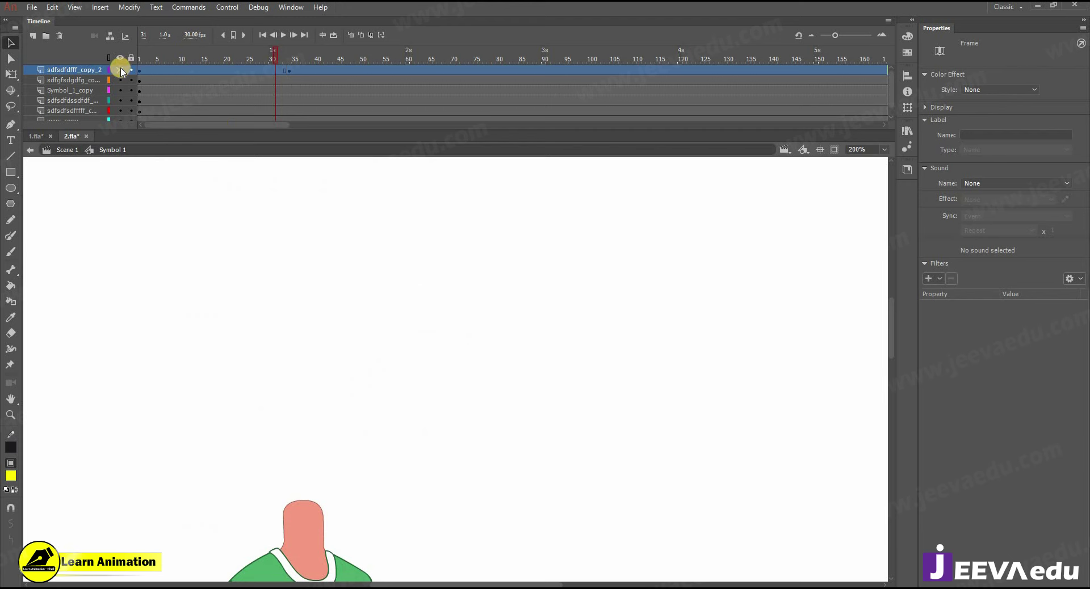
{"action": "key", "text": "ctrl+z"}
Step: Delete the yellow brush mark beside the face
{"action": "left_click", "coordinate": [469, 364]}
{"action": "left_click", "coordinate": [485, 374]}
{"action": "left_click", "coordinate": [471, 366]}
{"action": "key", "text": "Delete"}
Step: Renew the head layer's keyframe at frame 34 and create a classic tween leading up to it
{"action": "left_click", "coordinate": [356, 248]}
{"action": "left_click", "coordinate": [277, 75]}
{"action": "left_click", "coordinate": [291, 69]}
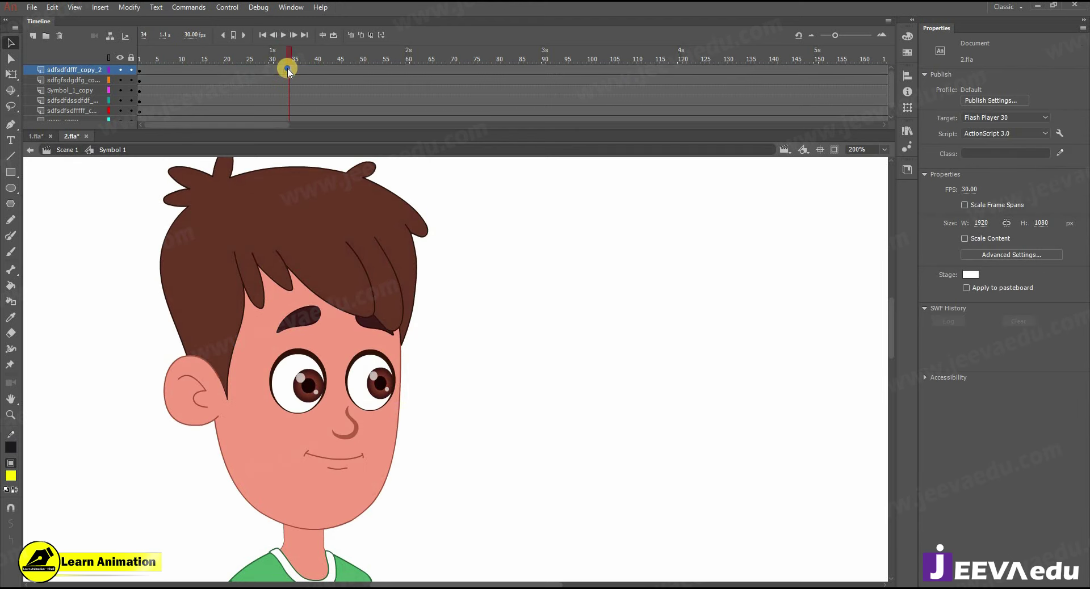
{"action": "right_click", "coordinate": [288, 68]}
{"action": "left_click", "coordinate": [324, 185]}
{"action": "right_click", "coordinate": [268, 71]}
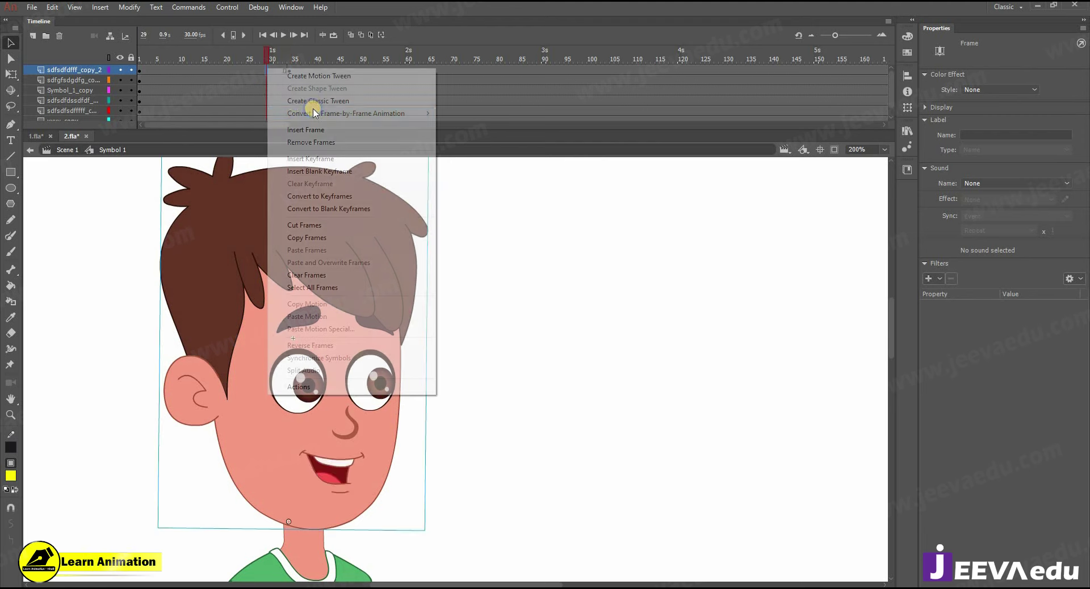
{"action": "left_click", "coordinate": [314, 102]}
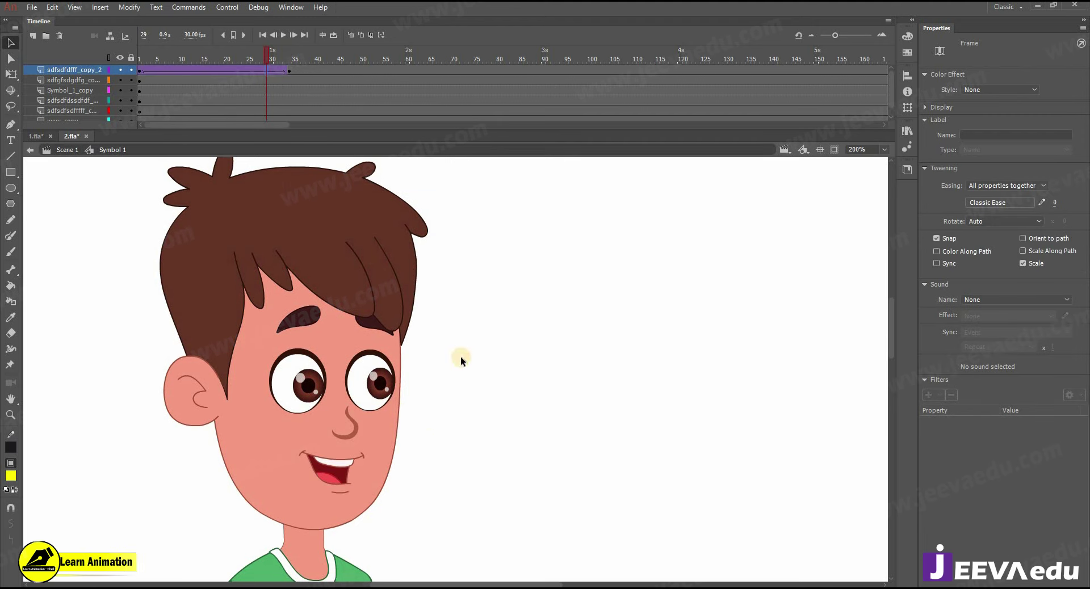
Step: Remove the classic tween from the head layer and clear its keyframe at frame 34
{"action": "right_click", "coordinate": [243, 73]}
{"action": "left_click", "coordinate": [290, 105]}
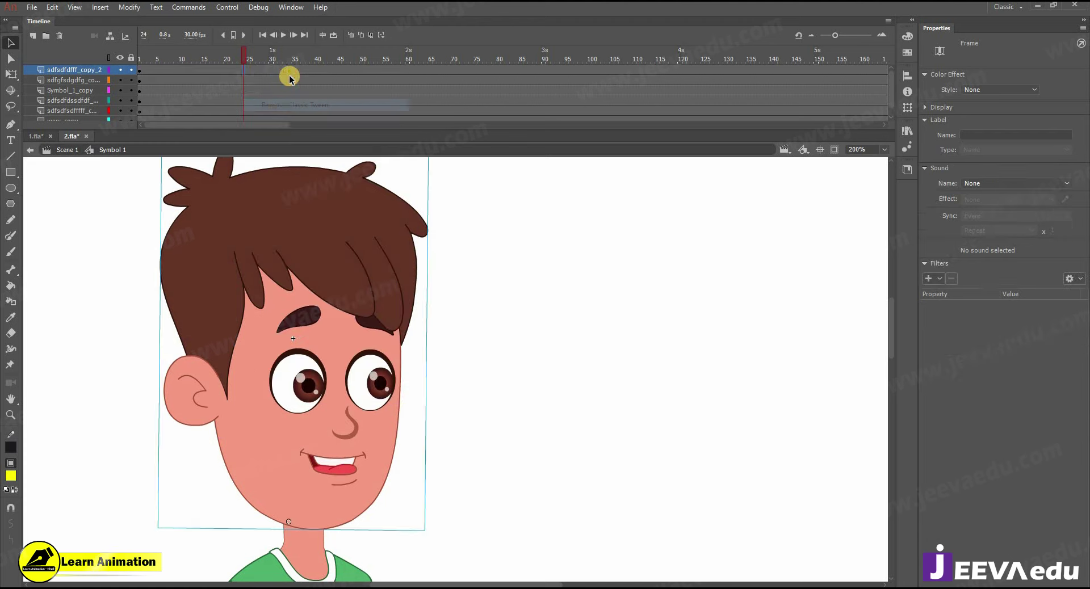
{"action": "left_click", "coordinate": [288, 76]}
{"action": "right_click", "coordinate": [287, 70]}
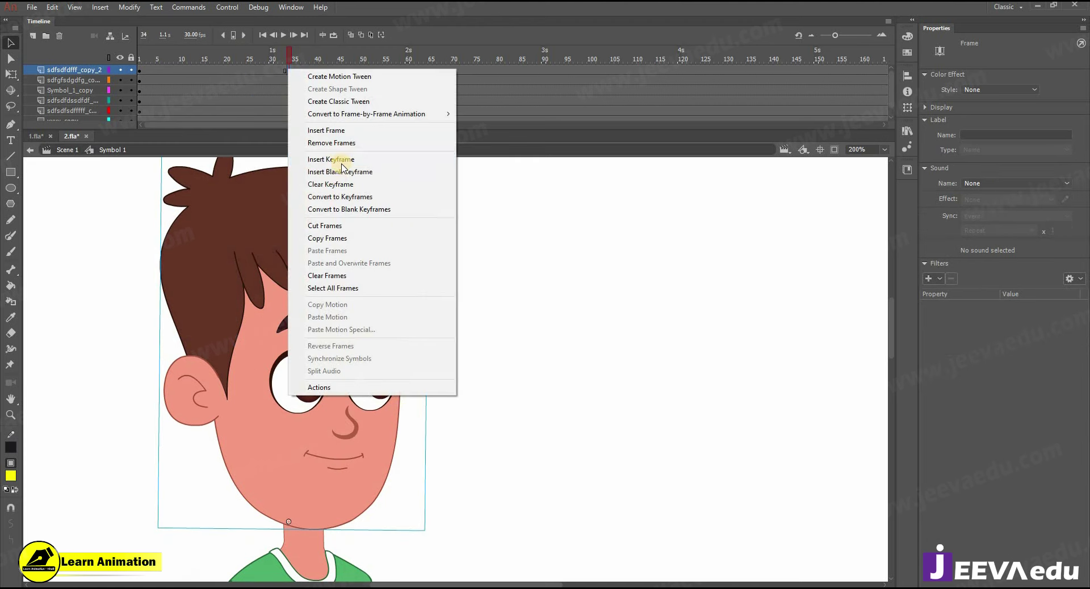
{"action": "left_click", "coordinate": [321, 185]}
Step: Select all of the boy's body parts to examine how the character is split into separate symbols
{"action": "left_click", "coordinate": [425, 390], "text": "alt"}
{"action": "left_click", "coordinate": [442, 404], "text": "alt"}
{"action": "left_click", "coordinate": [486, 416]}
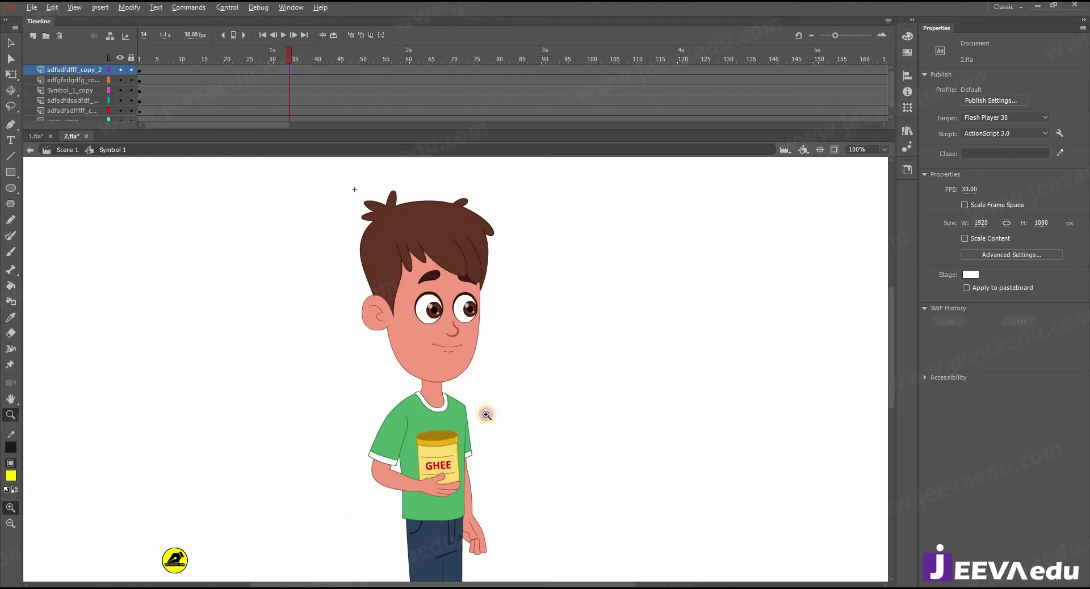
{"action": "left_click", "coordinate": [484, 413], "text": "alt"}
{"action": "key", "text": "ctrl+a"}
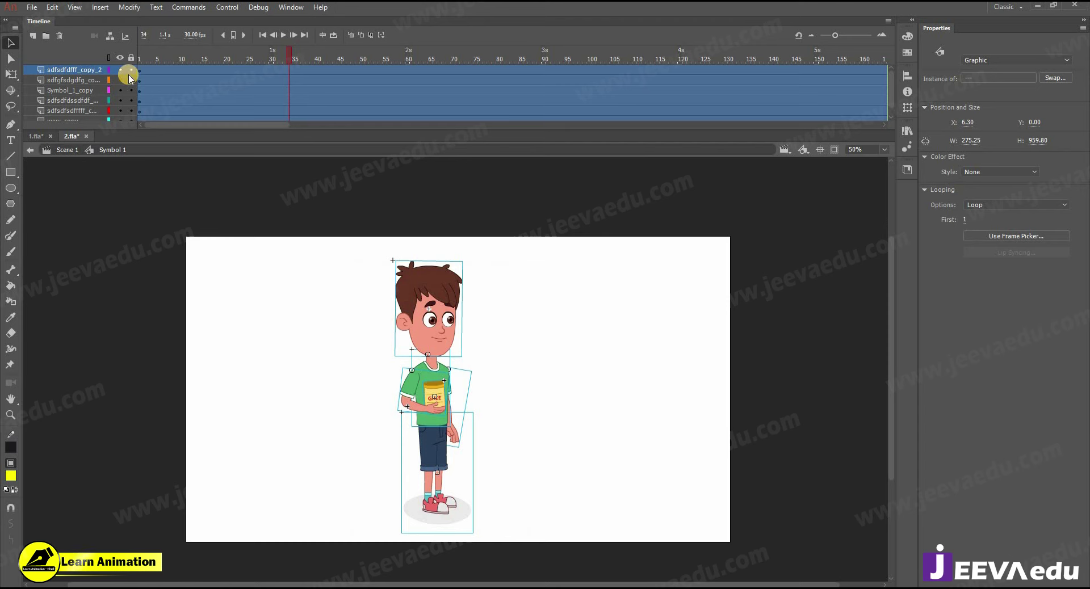
{"action": "left_click", "coordinate": [454, 352]}
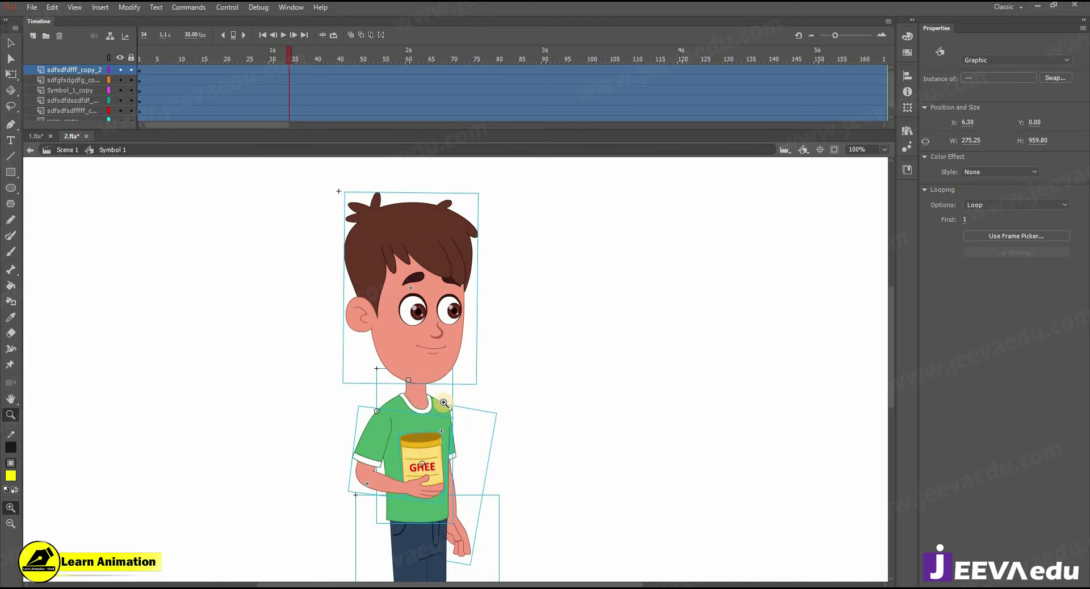
{"action": "left_click", "coordinate": [503, 319]}
Step: Try moving the head out of place, undo the move, and select the arm holding the jar
{"action": "left_click_drag", "start_coordinate": [431, 323], "coordinate": [390, 275]}
{"action": "key", "text": "ctrl+z"}
{"action": "key", "text": "z"}
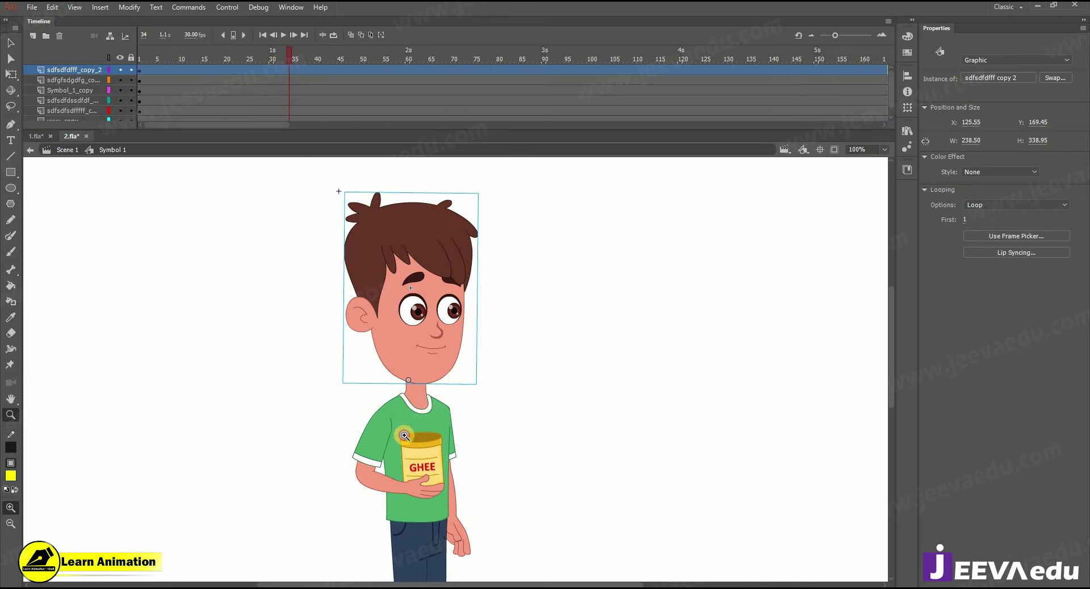
{"action": "left_click", "coordinate": [404, 436]}
{"action": "key", "text": "v"}
{"action": "left_click", "coordinate": [404, 455]}
{"action": "key", "text": "z"}
{"action": "left_click", "coordinate": [450, 475], "text": "alt"}
{"action": "left_click", "coordinate": [476, 421]}
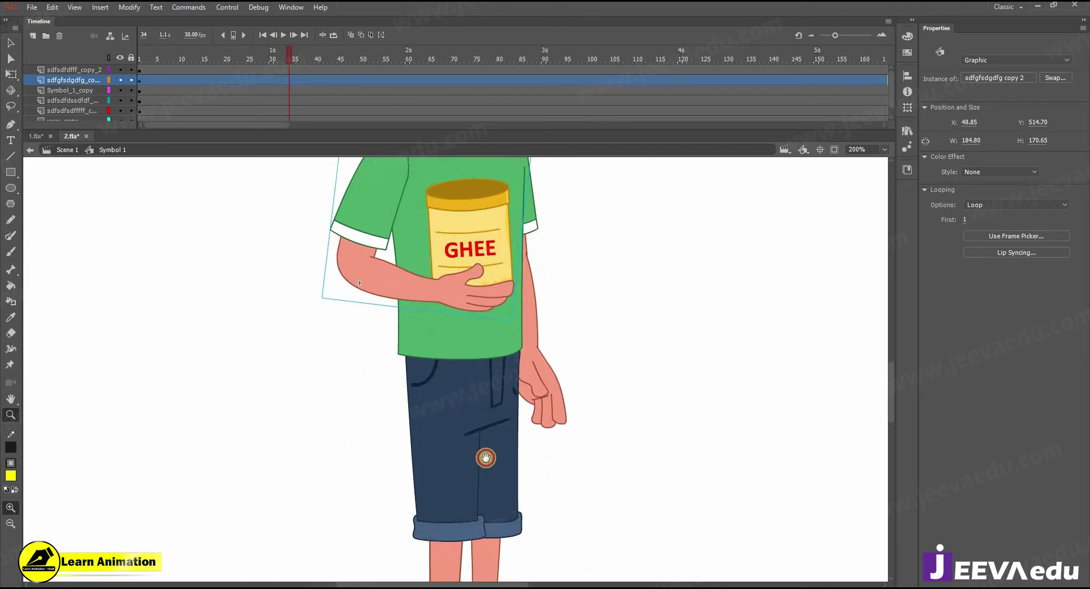
Step: Try to move the hanging arm away from the body
{"action": "left_click_drag", "start_coordinate": [486, 458], "coordinate": [442, 486]}
{"action": "key", "text": "v"}
{"action": "left_click", "coordinate": [485, 358]}
{"action": "key", "text": "z"}
{"action": "left_click", "coordinate": [483, 363], "text": "alt"}
{"action": "key", "text": "v"}
{"action": "left_click_drag", "start_coordinate": [492, 424], "coordinate": [588, 443]}
Step: Open the hanging arm's symbol and examine its separate layers, undoing any trial changes
{"action": "double_click", "coordinate": [462, 431]}
{"action": "left_click", "coordinate": [455, 406], "text": "ctrl"}
{"action": "key", "text": "ctrl+z"}
{"action": "key", "text": "z"}
{"action": "key", "text": "q"}
{"action": "left_click", "coordinate": [490, 466]}
{"action": "key", "text": "ctrl+z"}
{"action": "key", "text": "z"}
{"action": "left_click", "coordinate": [472, 383], "text": "alt"}
{"action": "key", "text": "v"}
{"action": "left_click", "coordinate": [348, 353]}
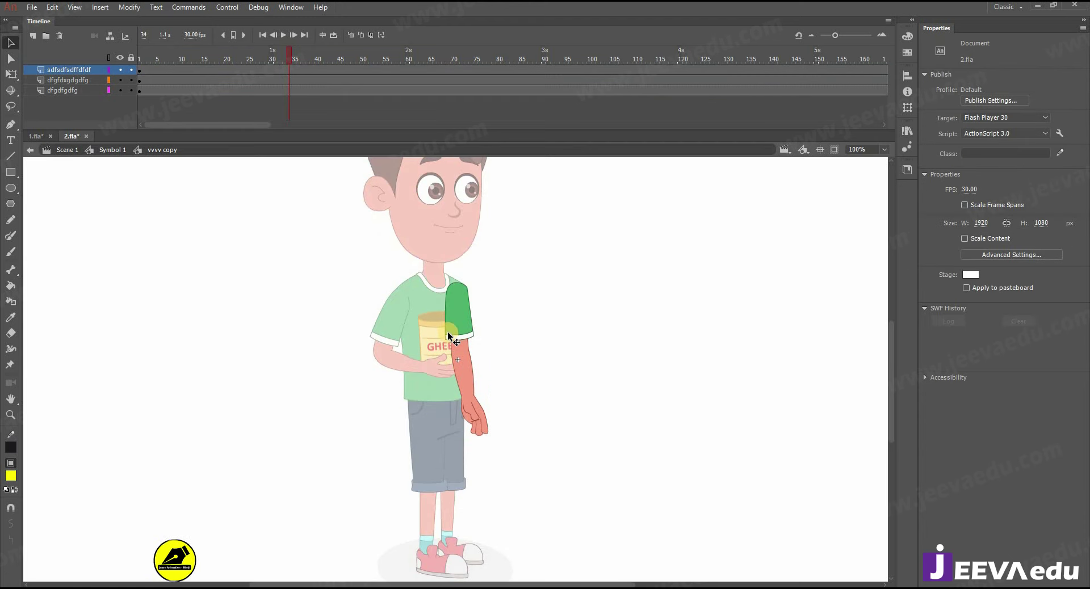
Step: Leave the hanging arm's symbol and return to the boy symbol
{"action": "key", "text": "z"}
{"action": "left_click", "coordinate": [460, 345], "text": "alt"}
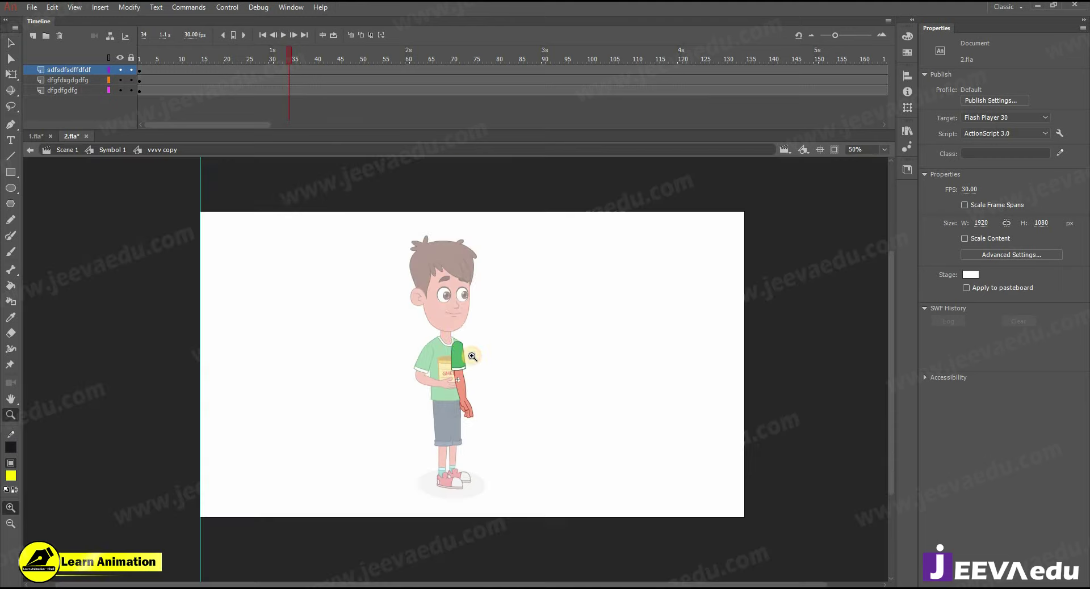
{"action": "left_click", "coordinate": [455, 335]}
{"action": "double_click", "coordinate": [344, 310], "text": "ctrl"}
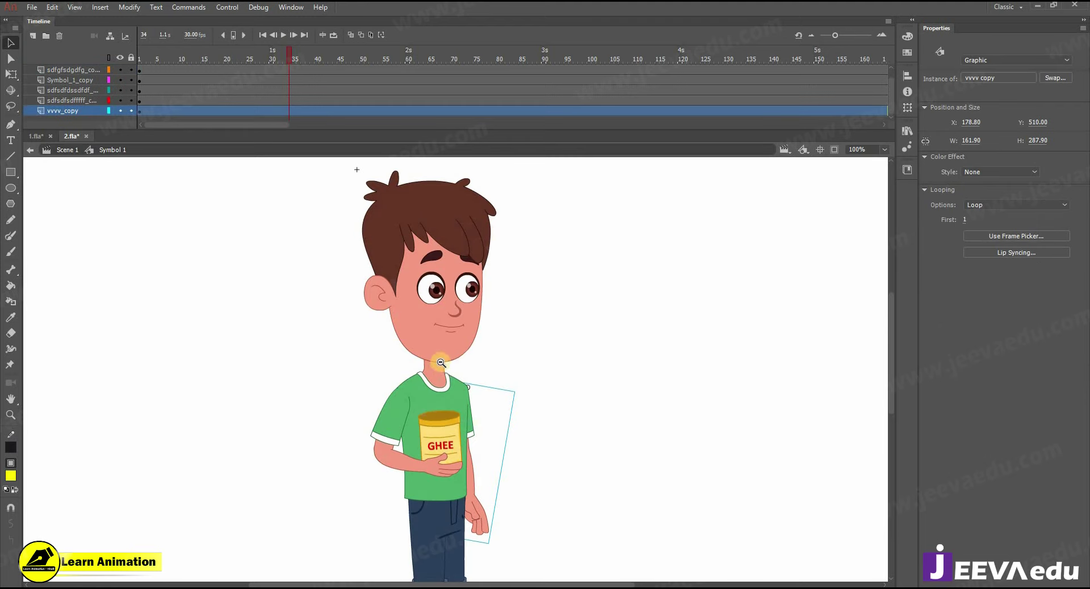
{"action": "left_click", "coordinate": [472, 385], "text": "alt"}
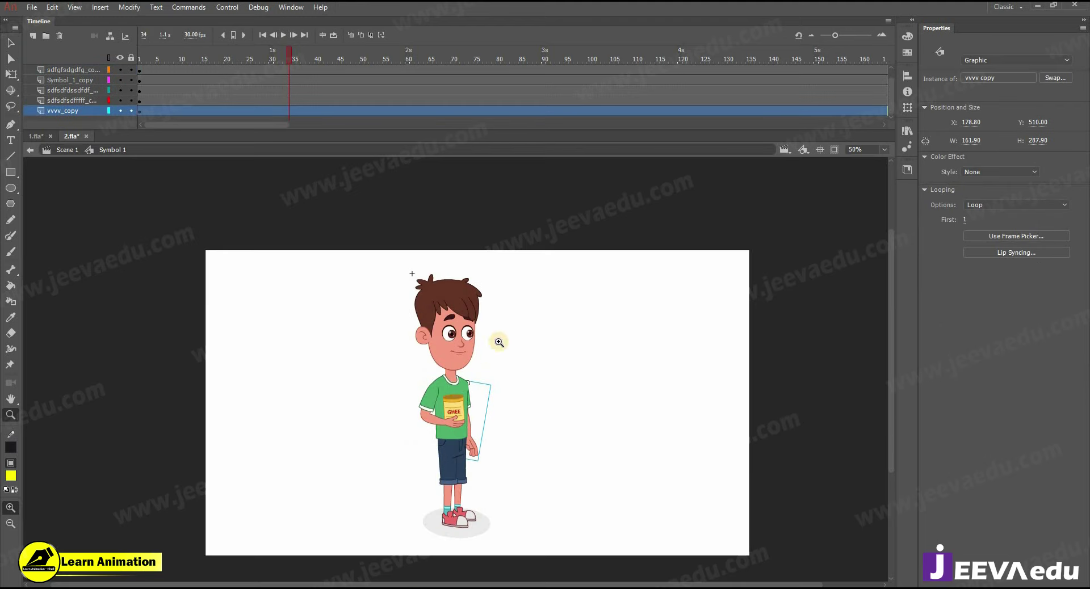
Step: Return to frame 1, open the head symbol for editing and select the eyes one after the other
{"action": "left_click_drag", "start_coordinate": [205, 70], "coordinate": [110, 114]}
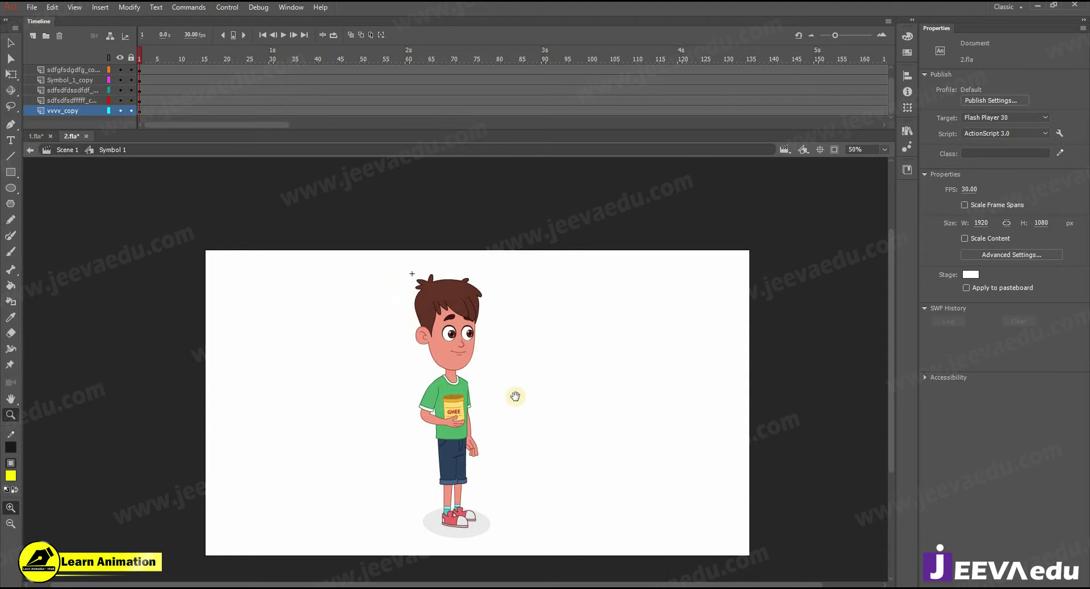
{"action": "left_click", "coordinate": [463, 349]}
{"action": "double_click", "coordinate": [468, 347], "text": "ctrl"}
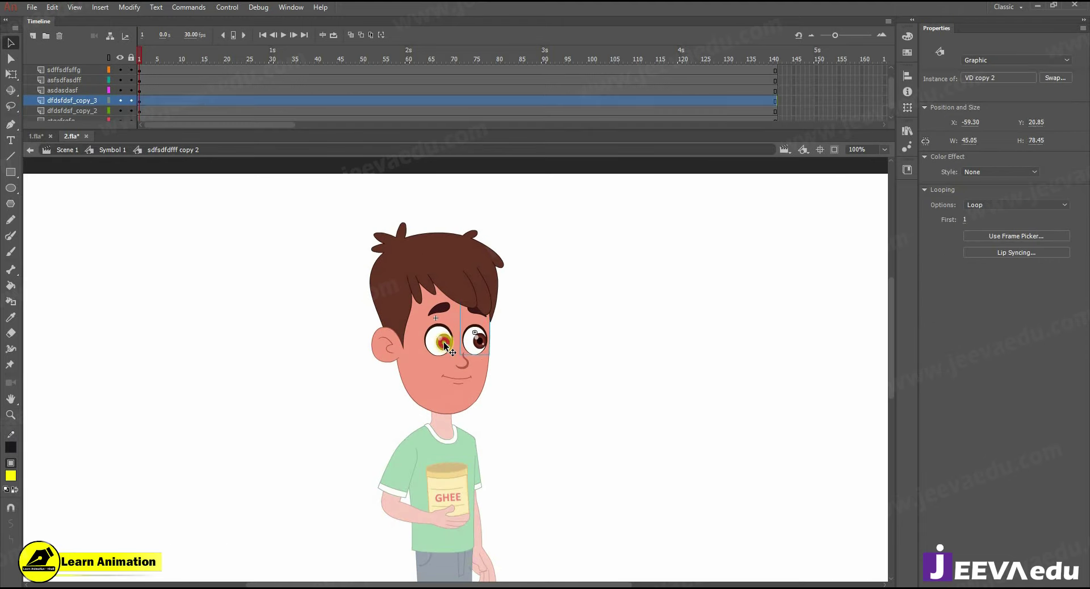
{"action": "left_click", "coordinate": [444, 343]}
Step: Scrub the head symbol's timeline to around frame 22 to check the mouth movement
{"action": "left_click_drag", "start_coordinate": [151, 56], "coordinate": [248, 83]}
{"action": "key", "text": "comma"}
{"action": "key", "text": "comma"}
{"action": "key", "text": "comma"}
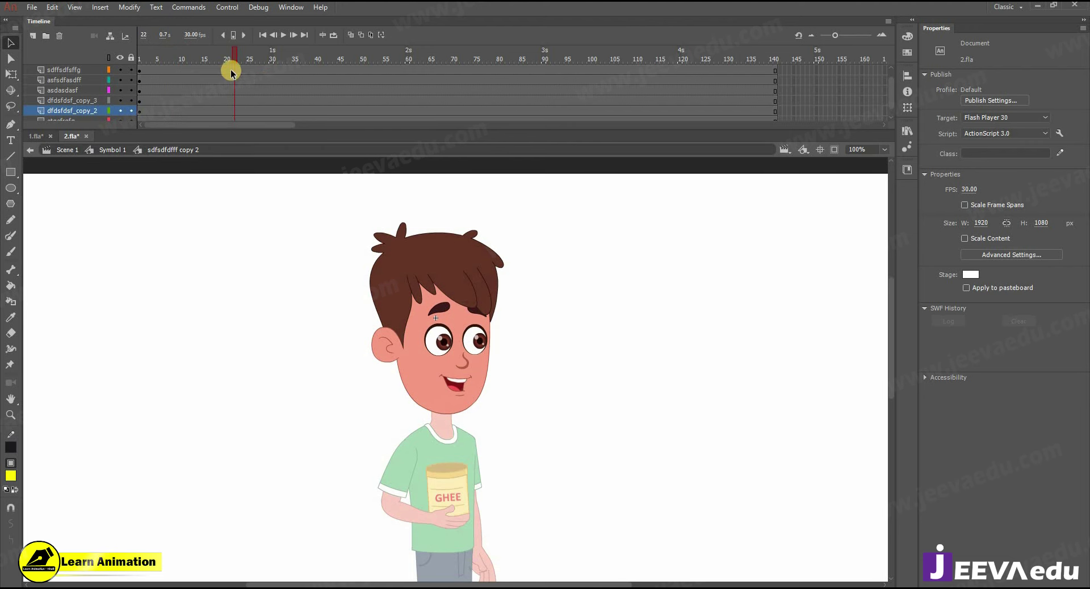
Step: Return to the boy symbol and select all of its body parts at once
{"action": "left_click", "coordinate": [112, 149]}
{"action": "key", "text": "z"}
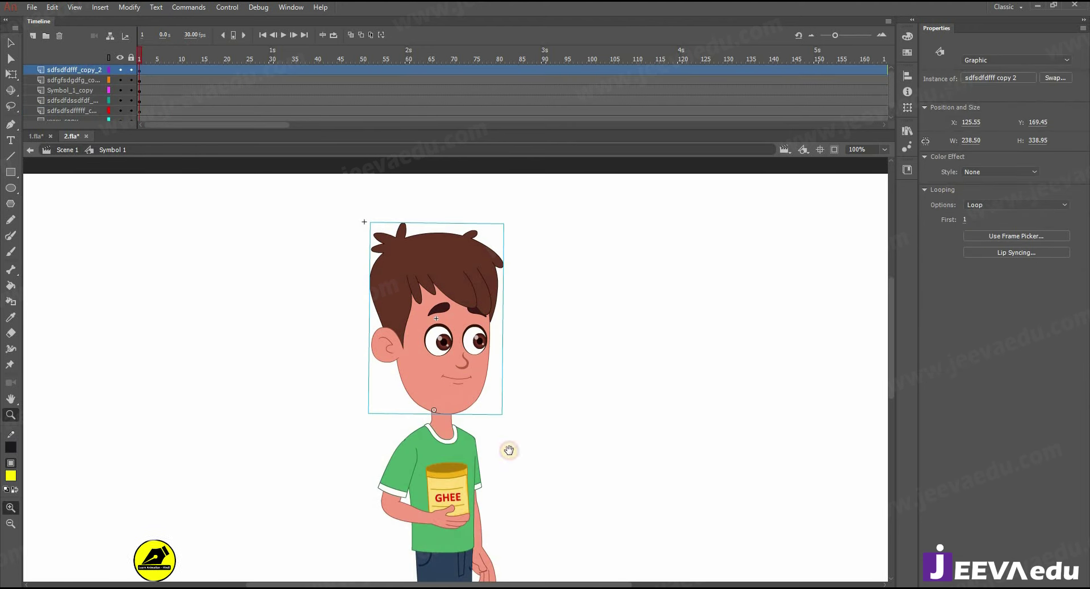
{"action": "left_click", "coordinate": [493, 450], "text": "alt"}
{"action": "key", "text": "v"}
{"action": "left_click_drag", "start_coordinate": [376, 264], "coordinate": [516, 505]}
{"action": "key", "text": "F8"}
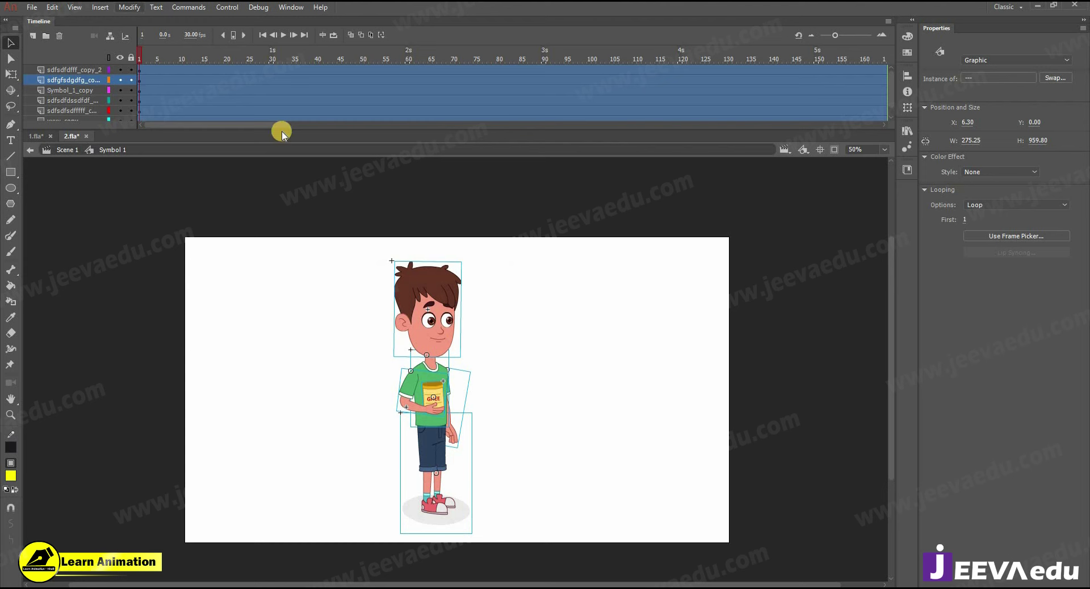
Step: Try moving the ghee jar and the hand holding it separately, undoing each move
{"action": "key", "text": "z"}
{"action": "left_click", "coordinate": [415, 372]}
{"action": "key", "text": "Escape"}
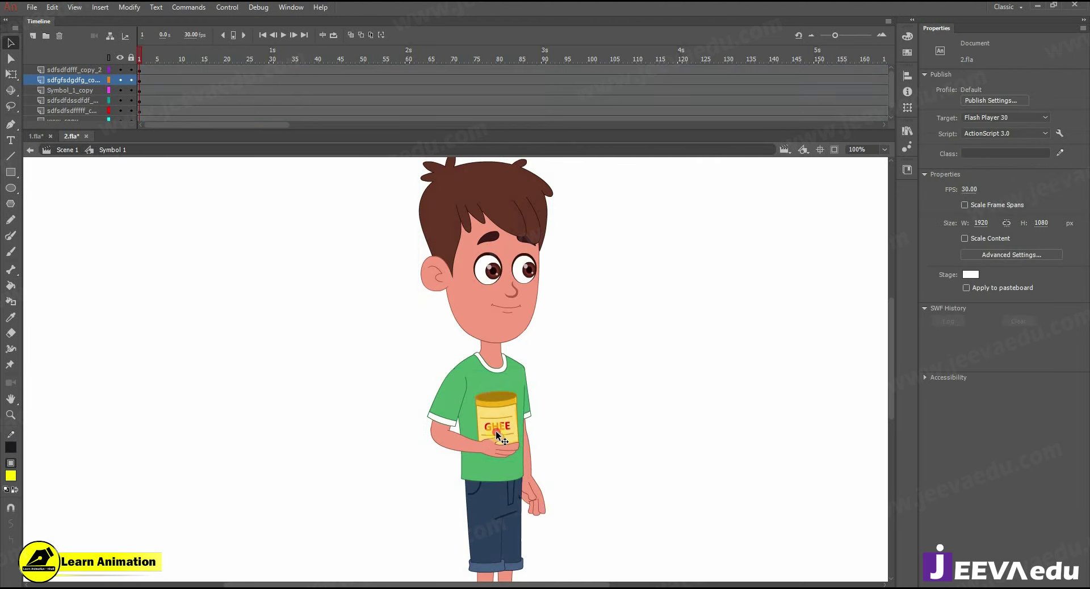
{"action": "left_click_drag", "start_coordinate": [496, 431], "coordinate": [441, 420]}
{"action": "key", "text": "ctrl+z"}
{"action": "left_click_drag", "start_coordinate": [507, 451], "coordinate": [491, 486]}
{"action": "key", "text": "ctrl+z"}
{"action": "left_click", "coordinate": [504, 429]}
{"action": "key", "text": "z"}
{"action": "left_click", "coordinate": [497, 436], "text": "alt"}
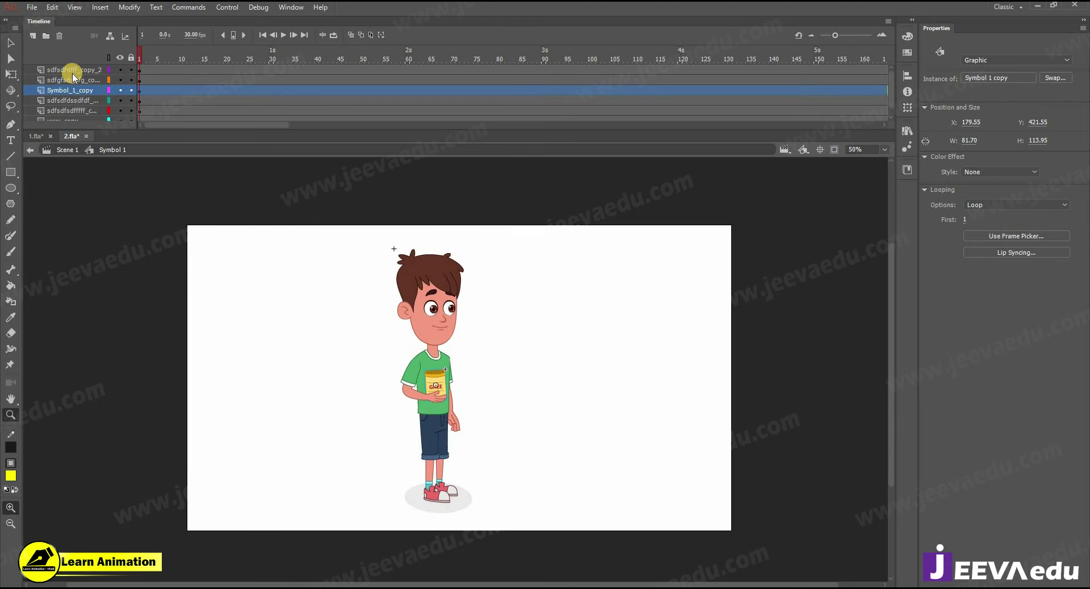
Step: Add a new layer above the head's layer and look up the Import to Library command without importing anything
{"action": "left_click", "coordinate": [33, 35]}
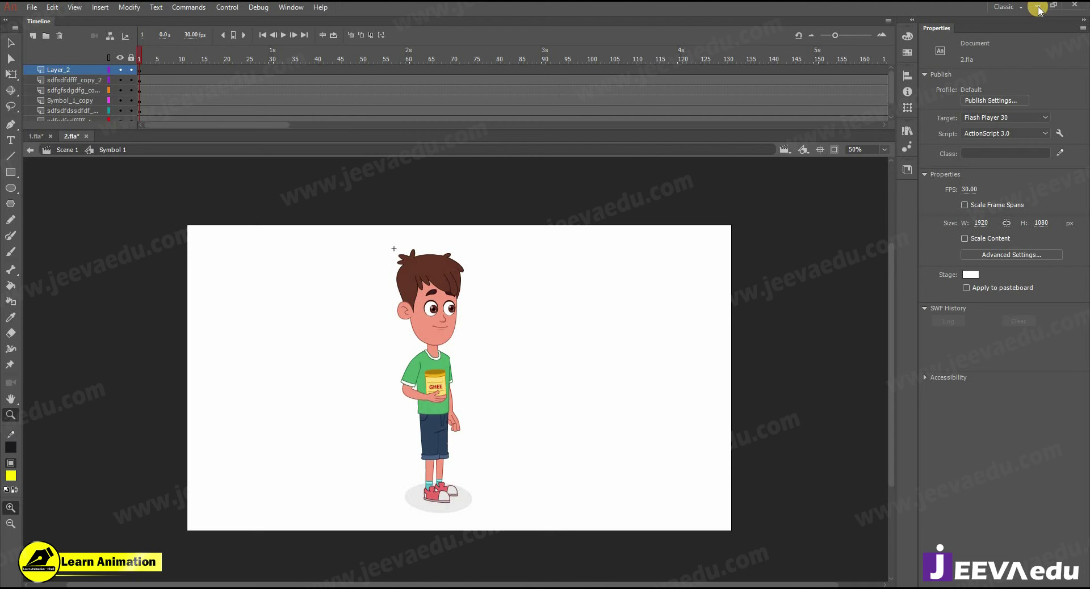
{"action": "left_click", "coordinate": [32, 7]}
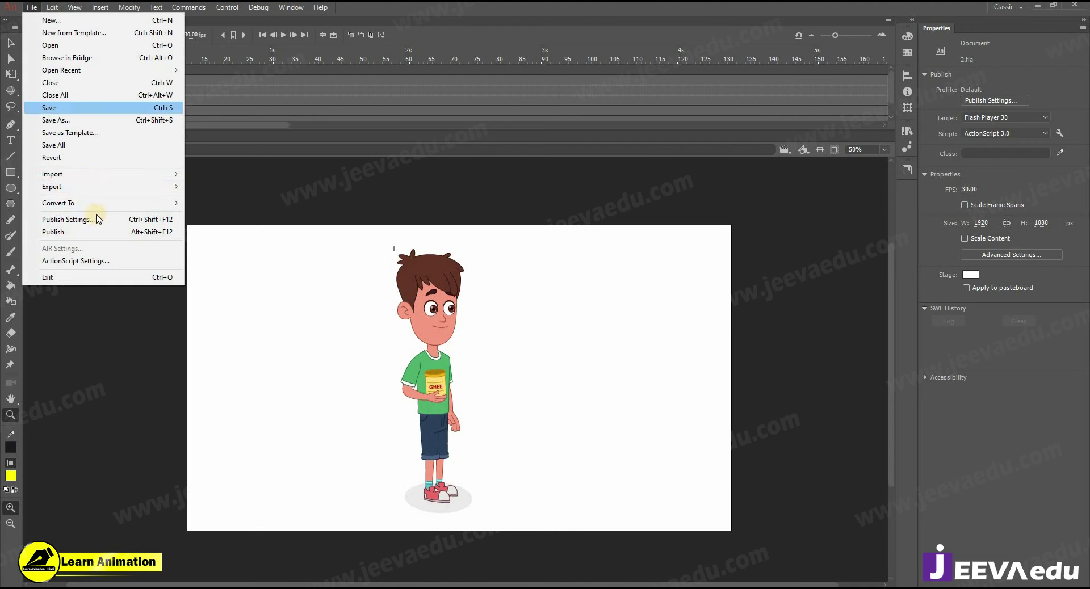
{"action": "mouse_move", "coordinate": [98, 176]}
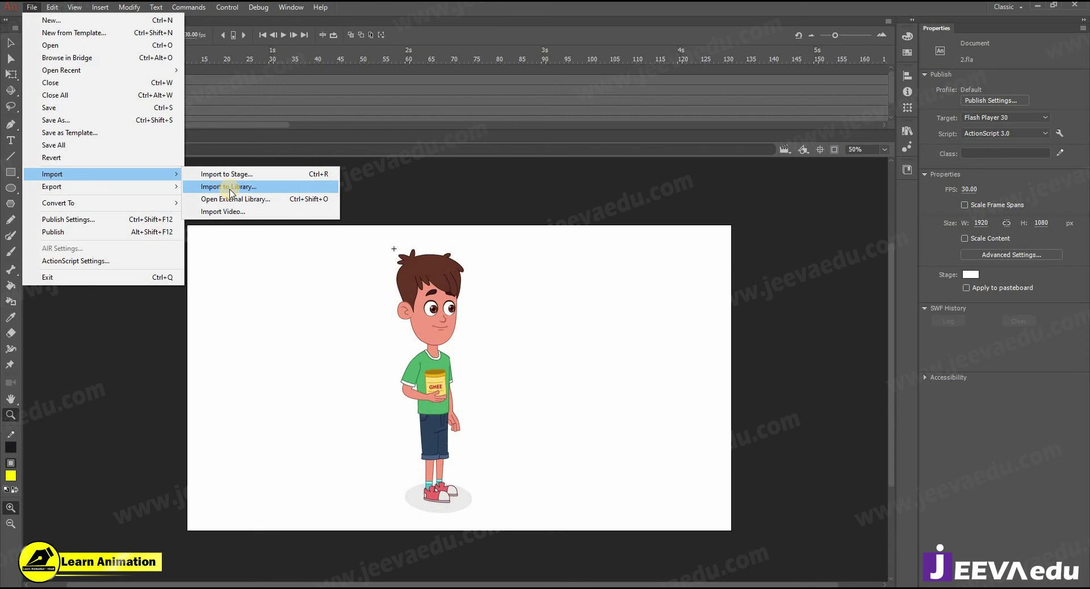
{"action": "left_click", "coordinate": [812, 214]}
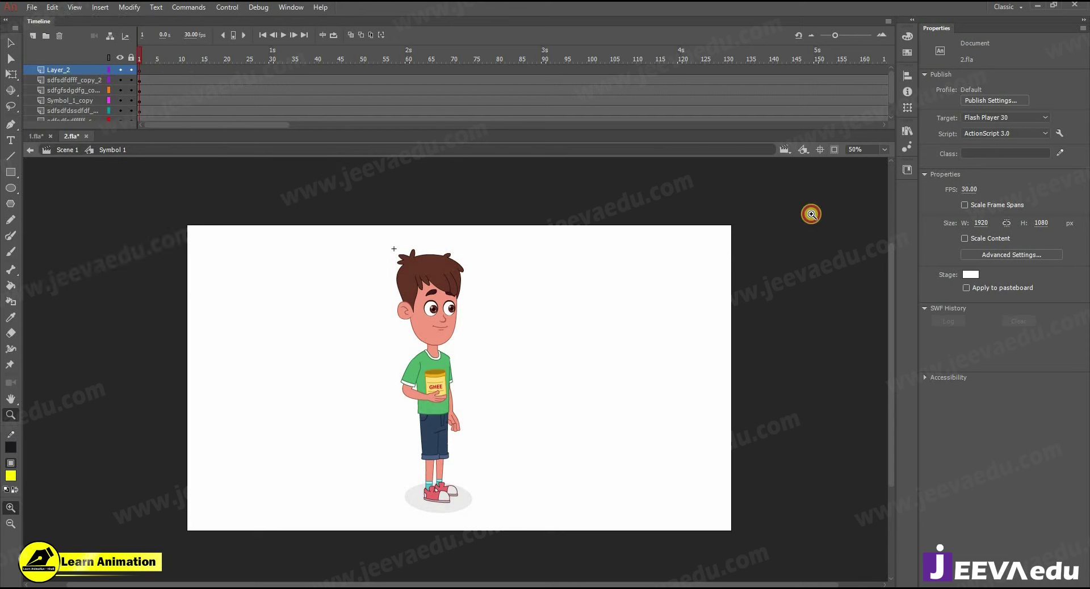
{"action": "left_click", "coordinate": [630, 295]}
{"action": "left_click", "coordinate": [394, 437], "text": "alt"}
{"action": "left_click_drag", "start_coordinate": [463, 395], "coordinate": [528, 368]}
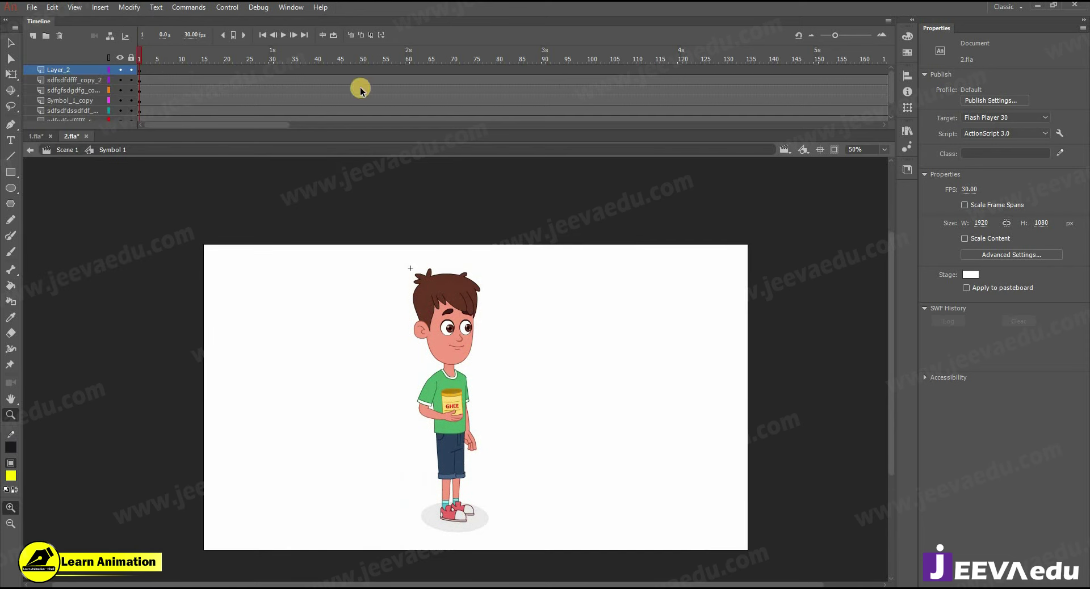
Step: Open the Library and dock it beside the Properties panel
{"action": "left_click", "coordinate": [291, 8]}
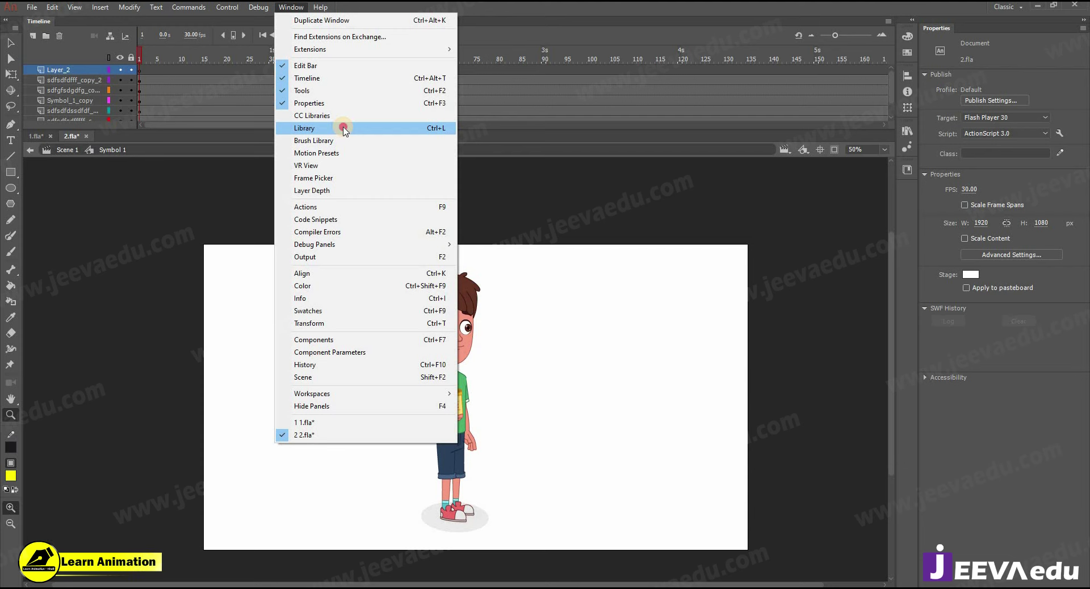
{"action": "left_click", "coordinate": [344, 129]}
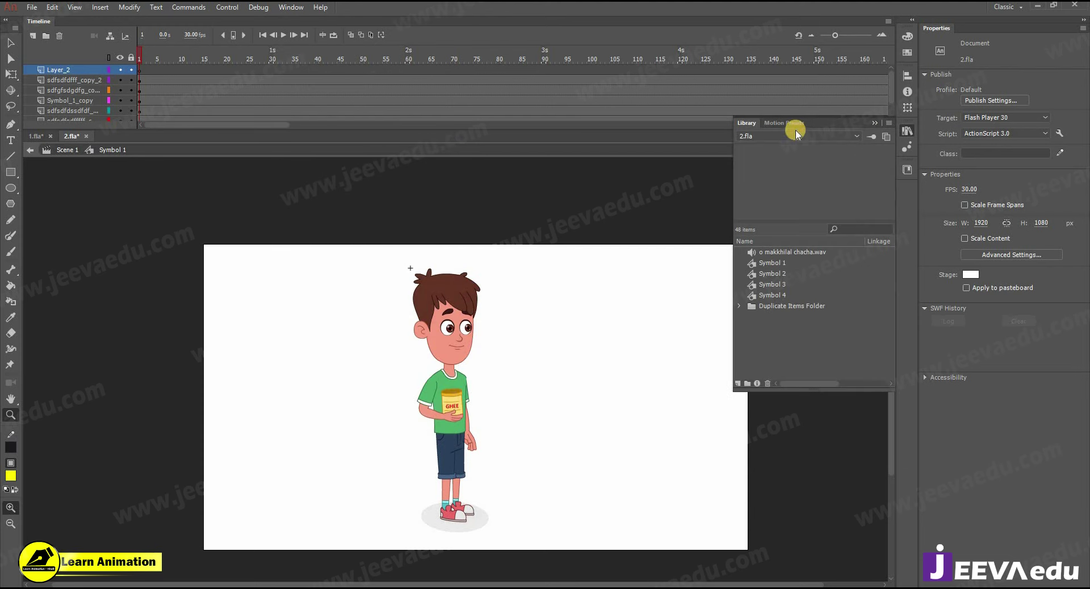
{"action": "left_click_drag", "start_coordinate": [748, 123], "coordinate": [972, 34]}
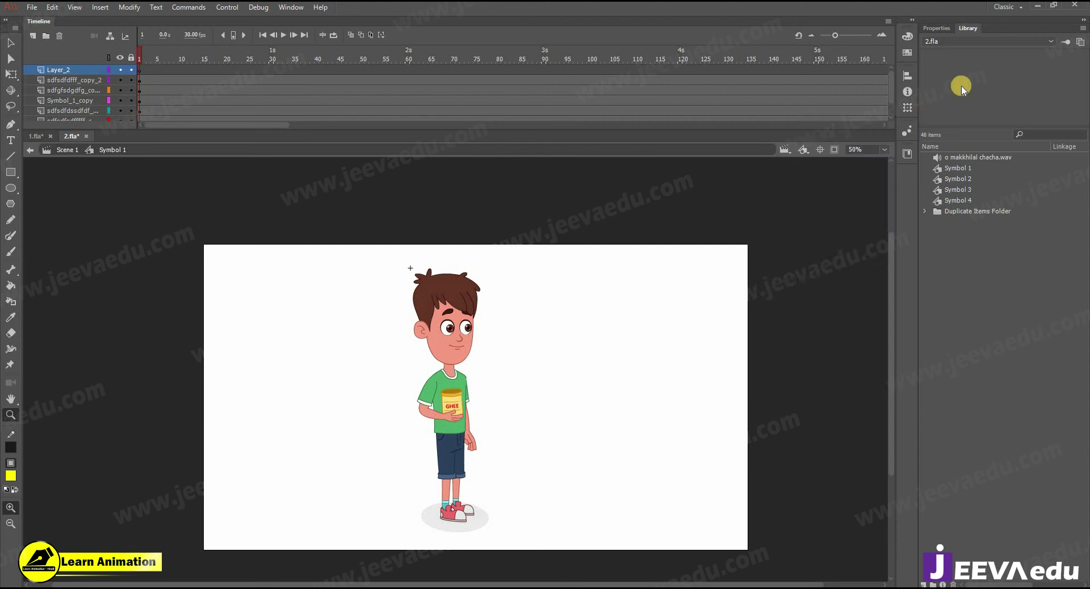
Step: Select o makkhilal chacha.wav in the Library to view its waveform and delete the empty top layer
{"action": "left_click", "coordinate": [959, 161]}
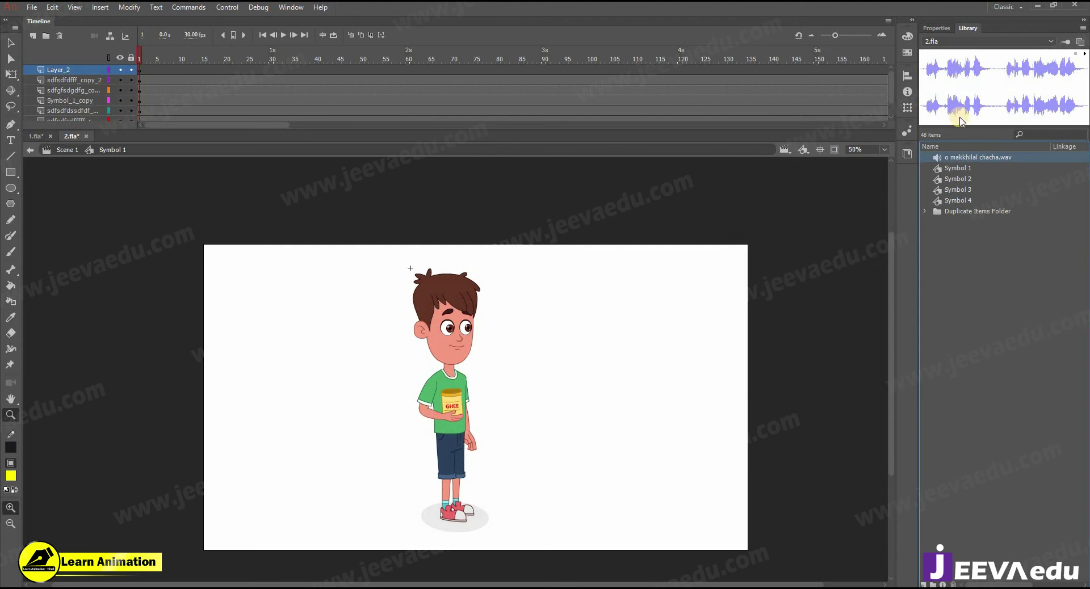
{"action": "left_click_drag", "start_coordinate": [947, 161], "coordinate": [455, 405]}
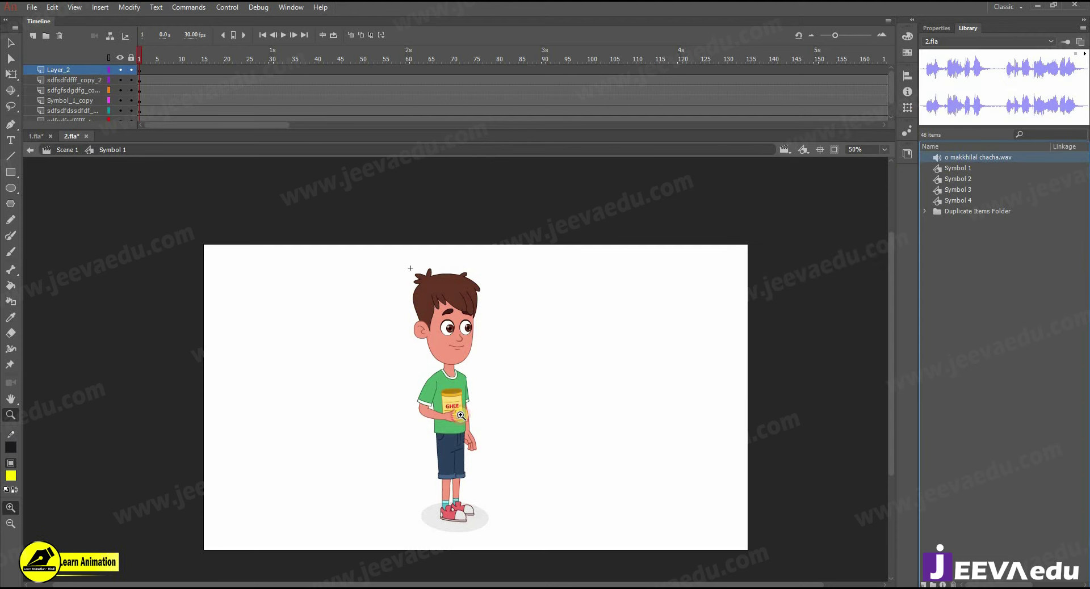
{"action": "left_click", "coordinate": [80, 69]}
{"action": "left_click", "coordinate": [61, 37]}
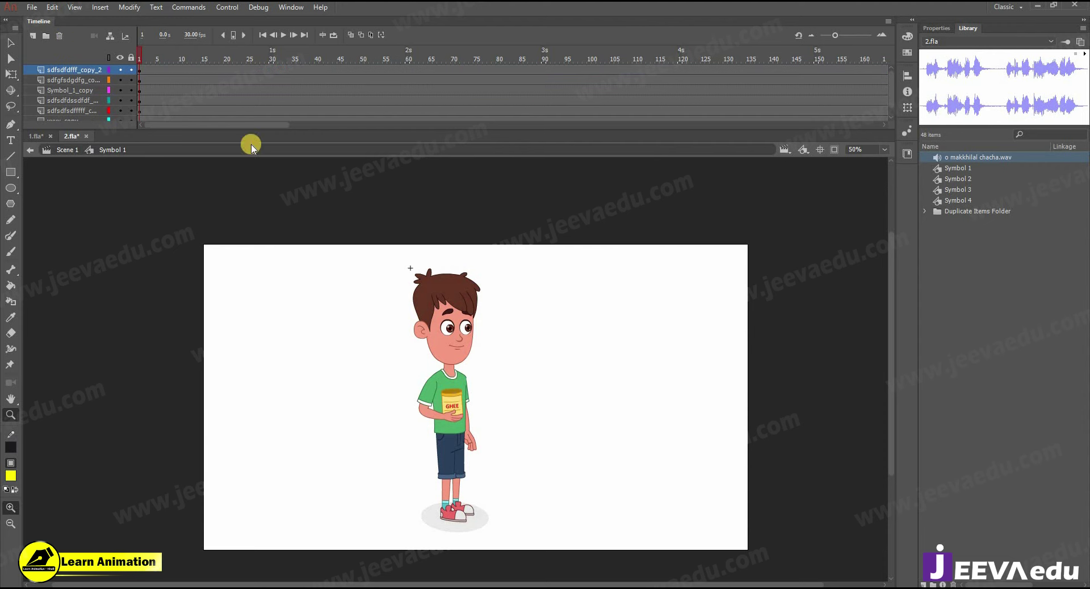
Step: Try placing o makkhilal chacha.wav on the head's layer, undo it and hide that layer to identify its contents
{"action": "left_click", "coordinate": [1078, 53]}
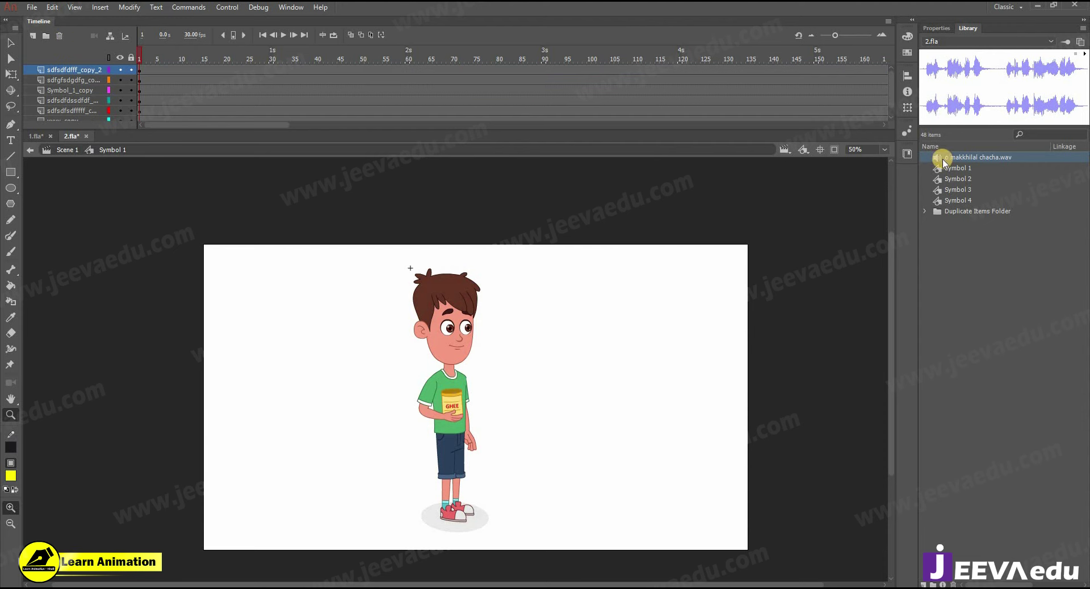
{"action": "left_click_drag", "start_coordinate": [945, 169], "coordinate": [415, 332]}
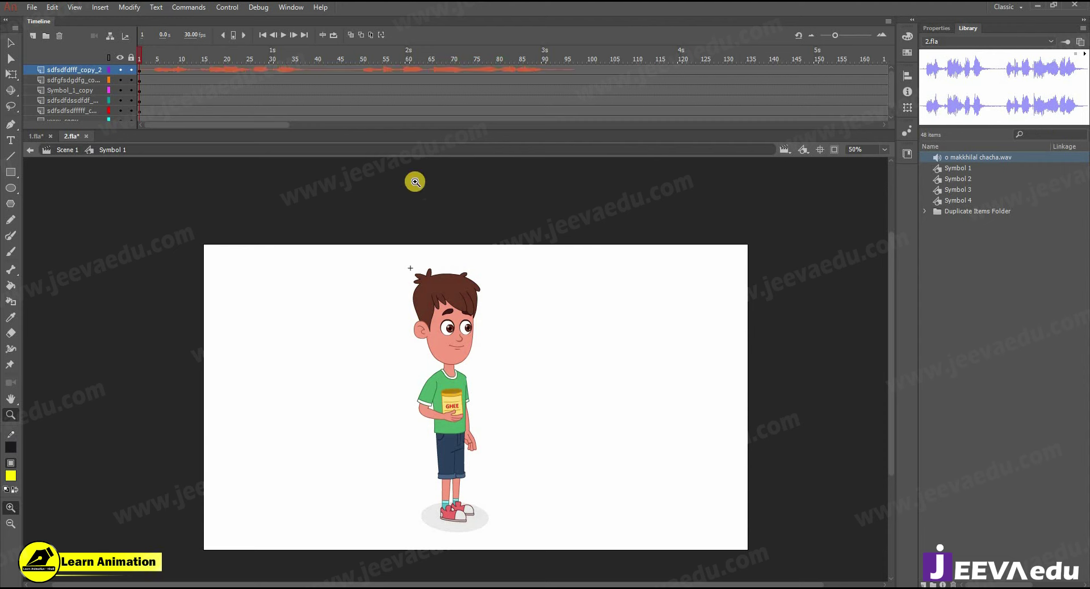
{"action": "left_click", "coordinate": [120, 70]}
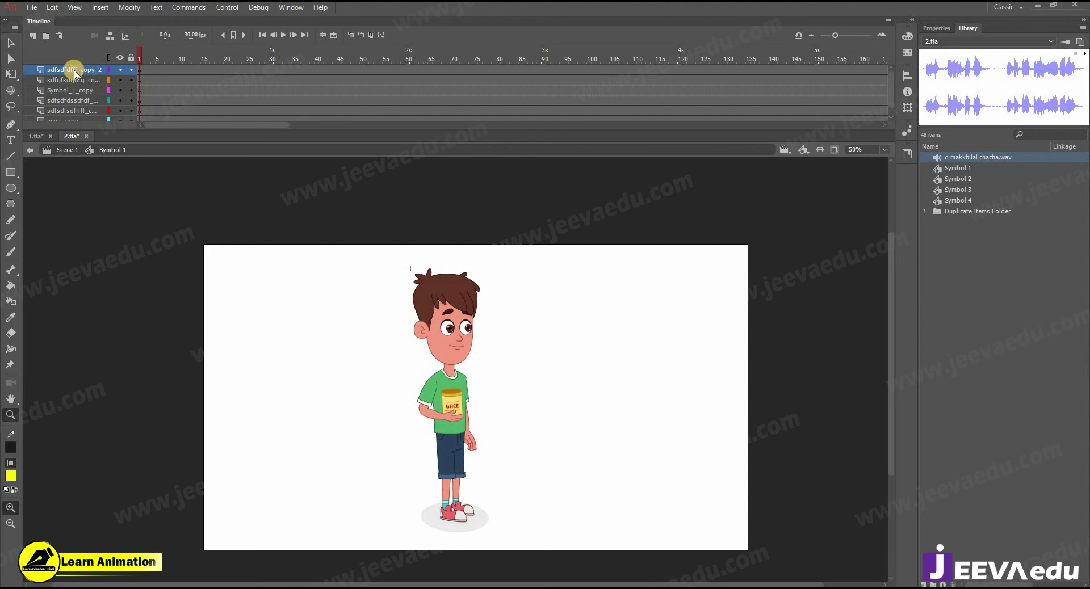
{"action": "left_click", "coordinate": [118, 70]}
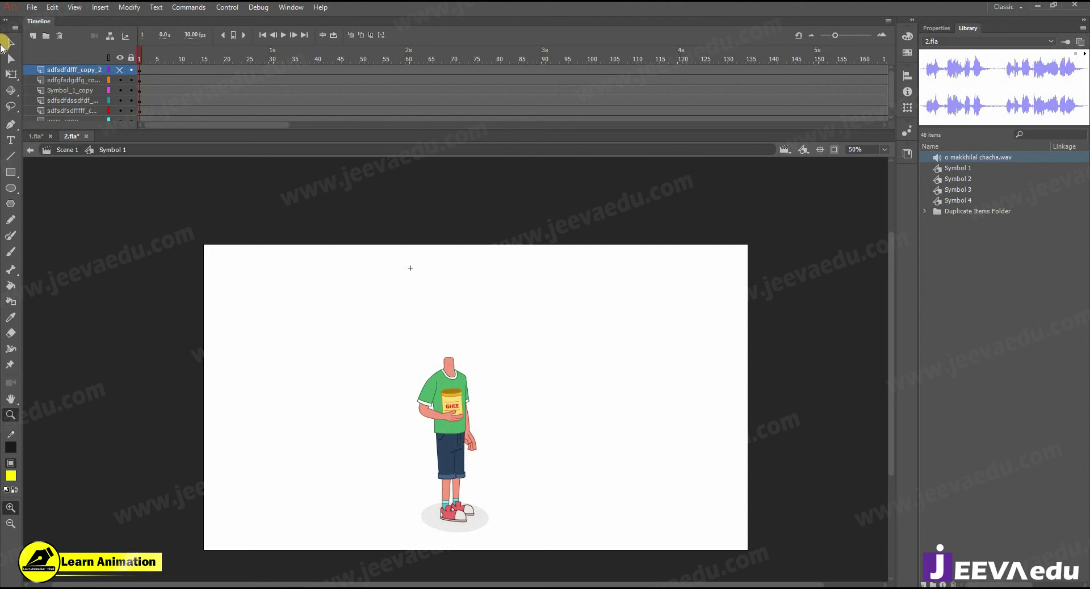
Step: Add a new layer above the head's layer, place o makkhilal chacha.wav on it and show the head again
{"action": "left_click", "coordinate": [33, 36]}
{"action": "left_click_drag", "start_coordinate": [945, 167], "coordinate": [489, 338]}
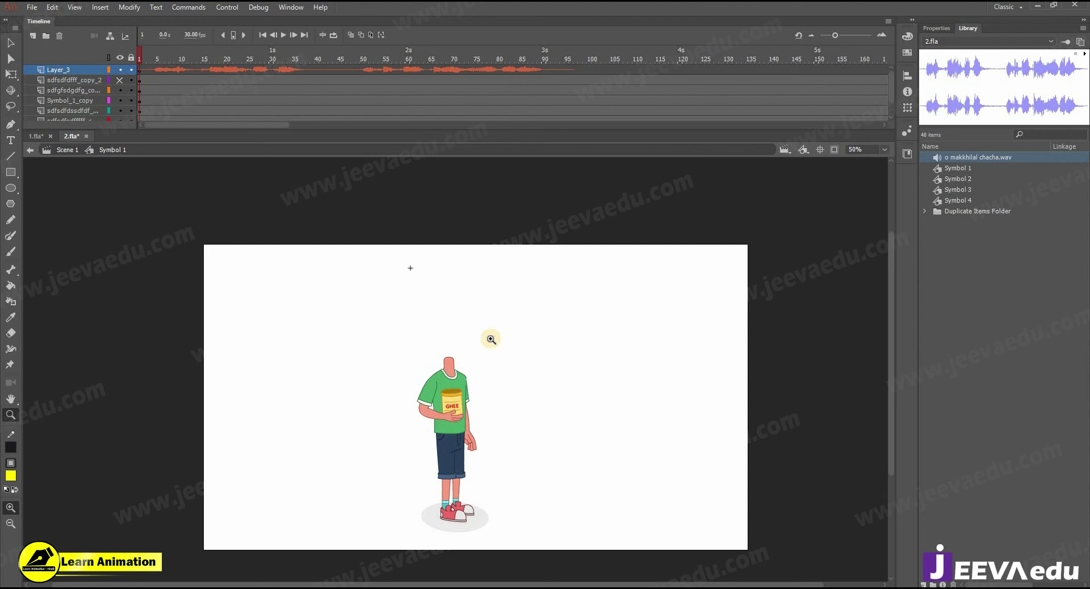
{"action": "left_click", "coordinate": [122, 81]}
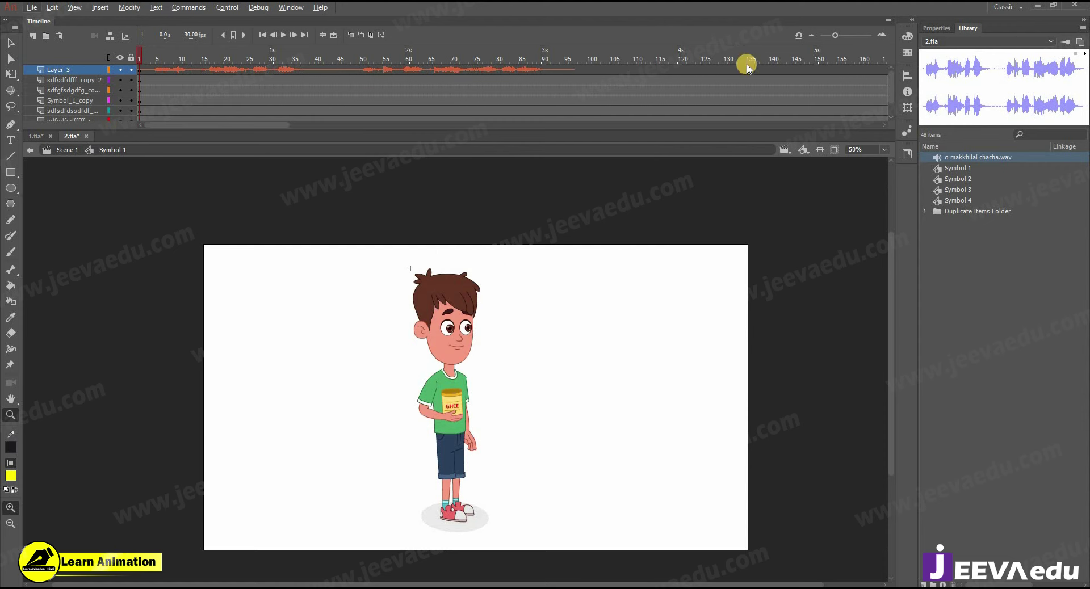
{"action": "left_click", "coordinate": [935, 28]}
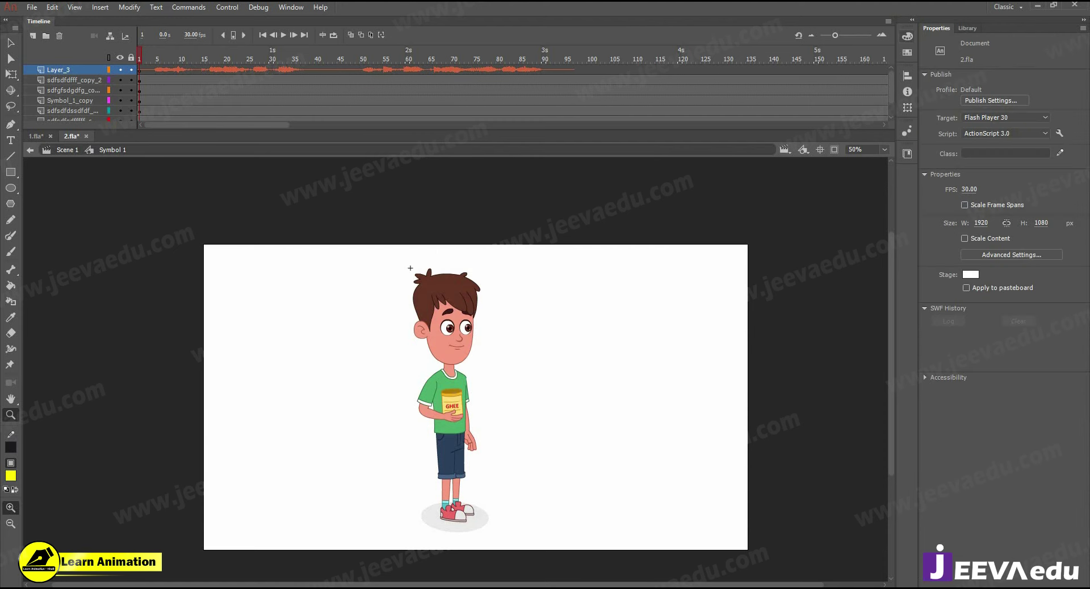
Step: Play the timeline to around frame 20 to check the sound and look closely at the boy's face
{"action": "left_click_drag", "start_coordinate": [499, 434], "coordinate": [492, 405]}
{"action": "key", "text": "Return"}
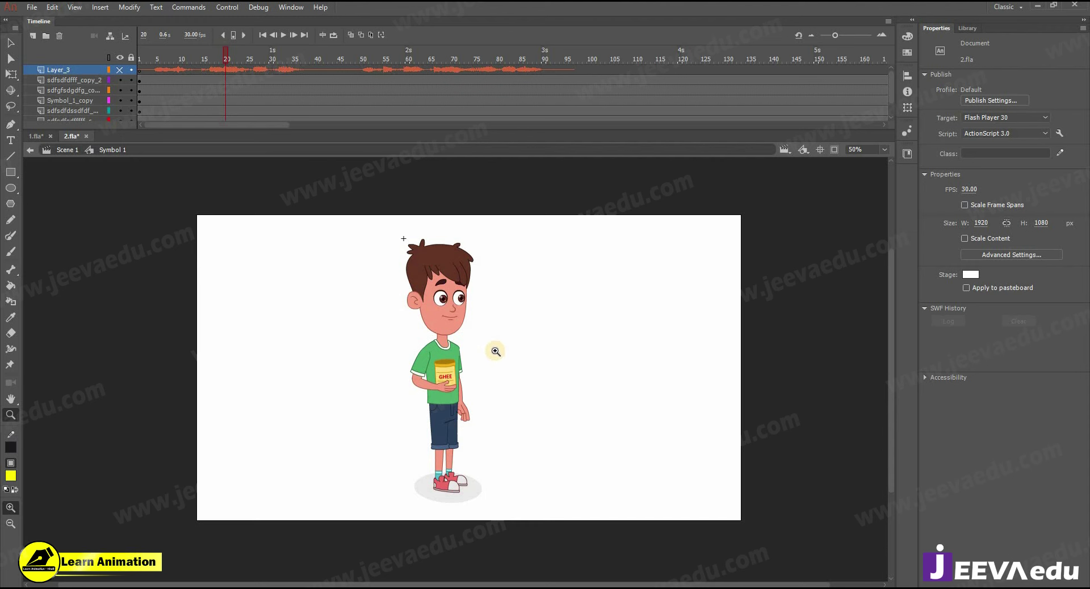
{"action": "key", "text": "alt"}
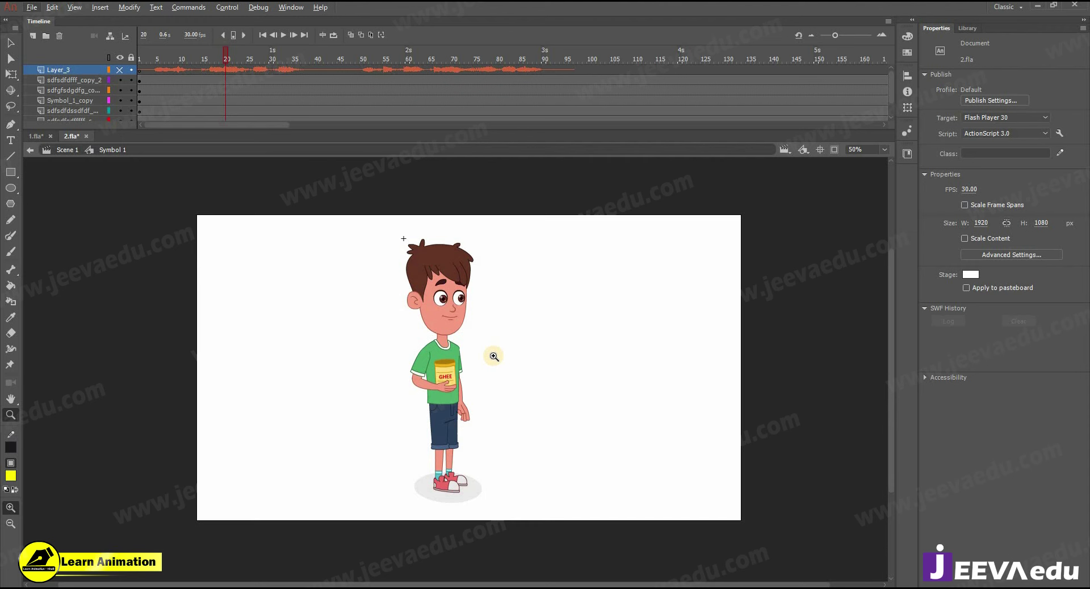
{"action": "left_click", "coordinate": [464, 345]}
{"action": "left_click", "coordinate": [499, 382]}
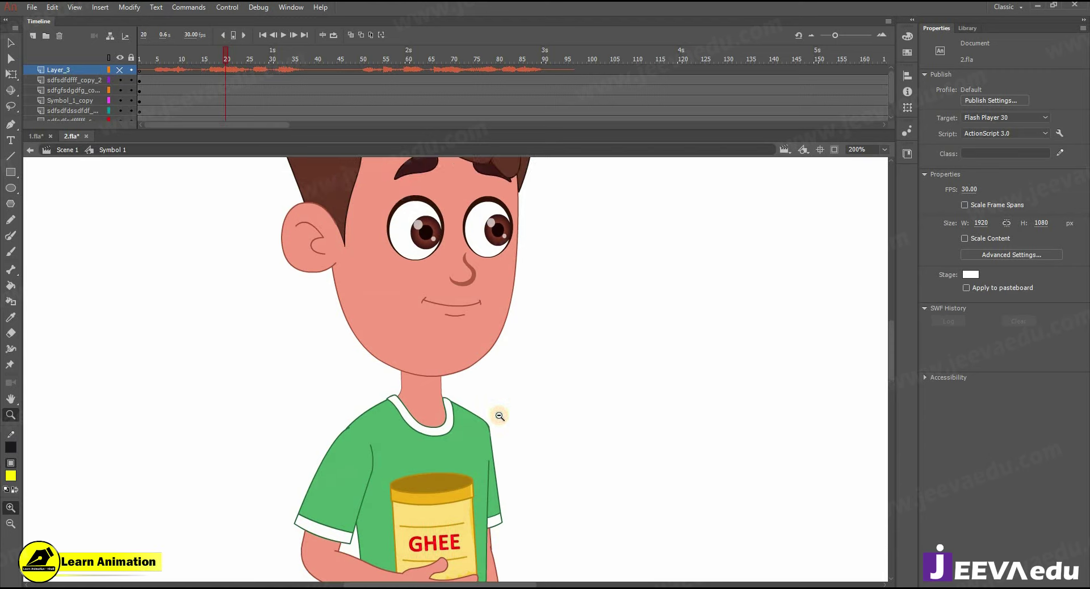
{"action": "left_click", "coordinate": [499, 417], "text": "alt"}
{"action": "left_click", "coordinate": [508, 427], "text": "alt"}
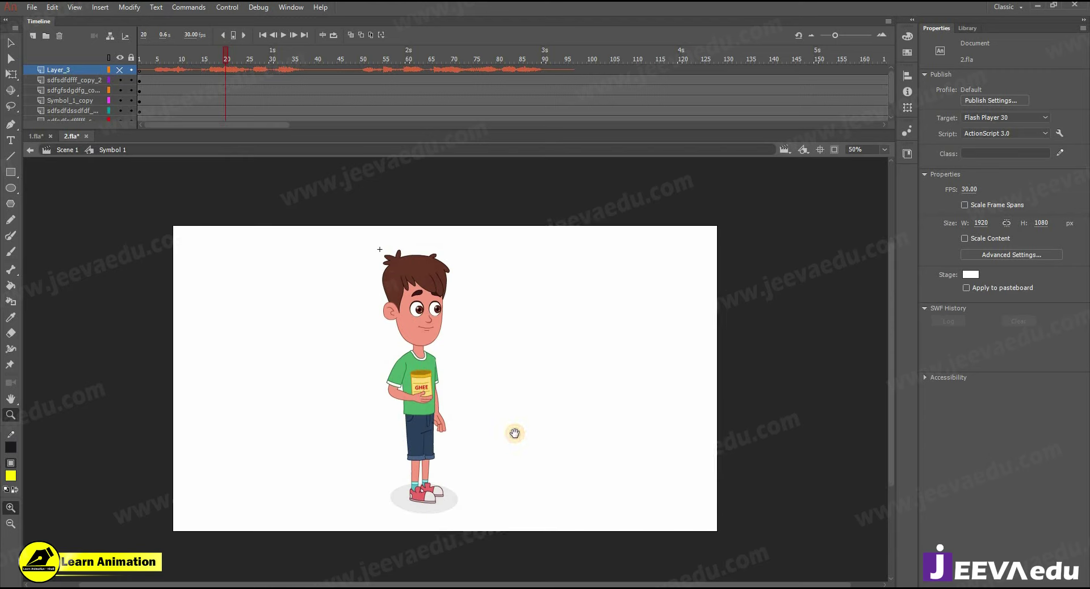
Step: Switch to 1.fla and scrub its timeline back to frame 1 to review the finished animation
{"action": "left_click", "coordinate": [34, 137]}
{"action": "left_click_drag", "start_coordinate": [278, 60], "coordinate": [254, 93]}
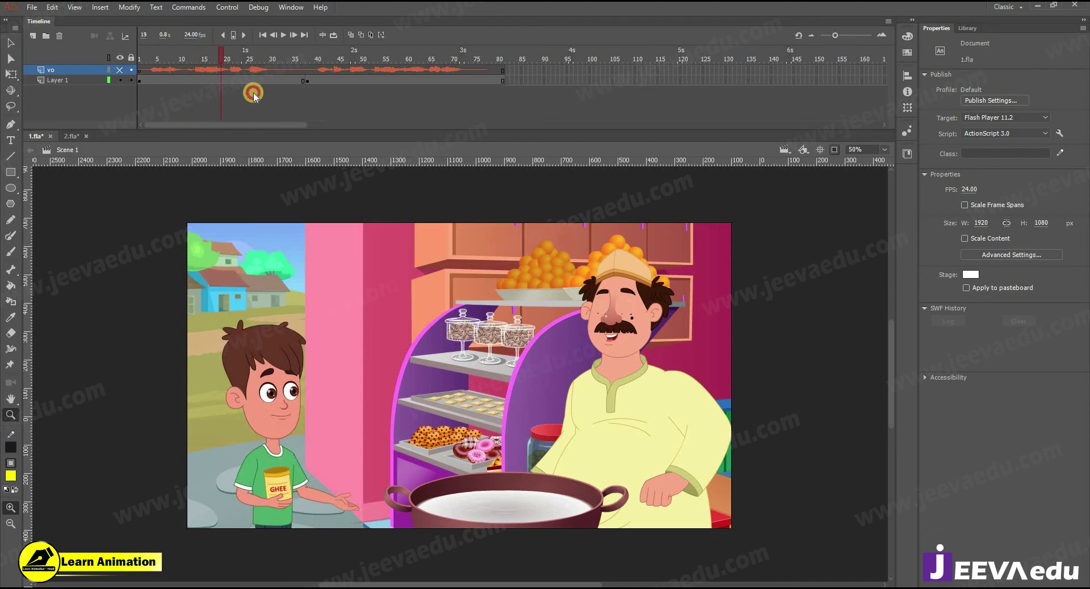
{"action": "left_click_drag", "start_coordinate": [323, 113], "coordinate": [77, 109]}
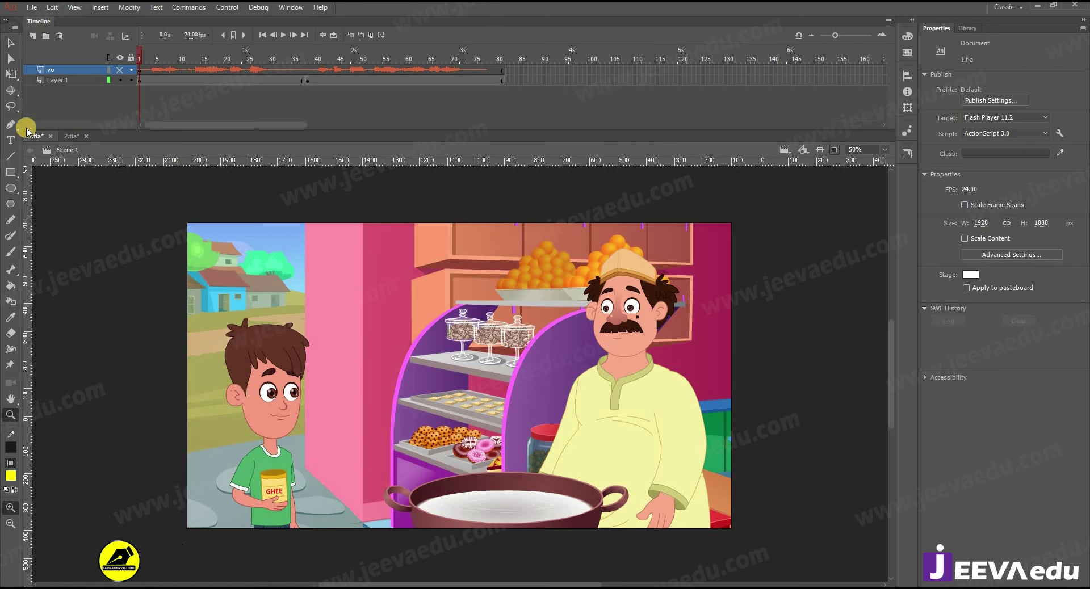
Step: Switch back to 2.fla and insert keyframes at frame 5 on all of the boy's body-part layers
{"action": "left_click", "coordinate": [74, 135]}
{"action": "left_click", "coordinate": [159, 65]}
{"action": "key", "text": "ctrl+Return"}
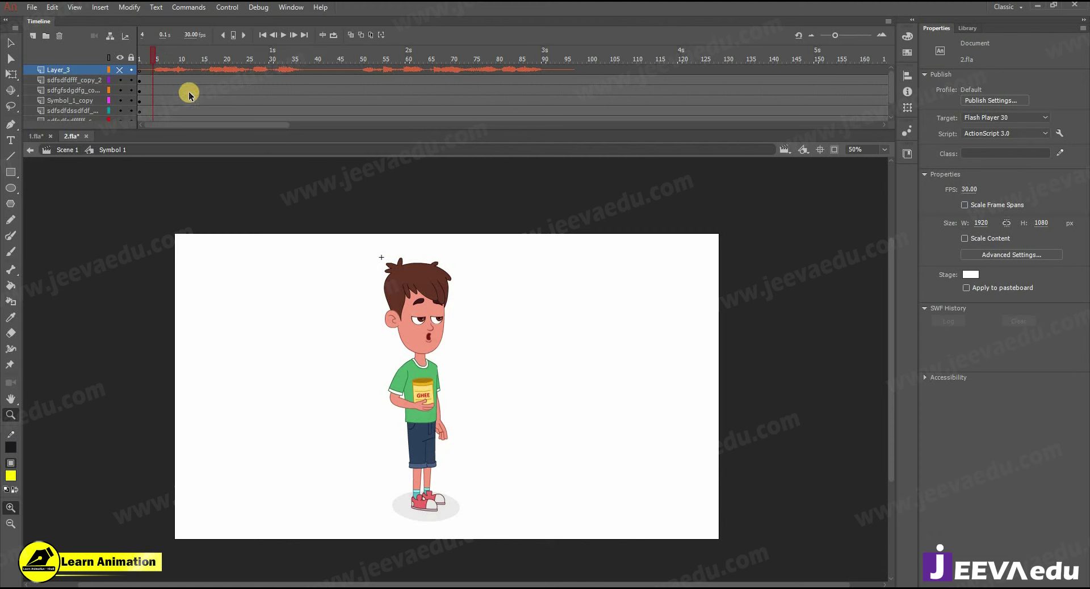
{"action": "left_click_drag", "start_coordinate": [158, 83], "coordinate": [157, 172]}
Step: Insert keyframes at frame 13 on all of the boy's body-part layers
{"action": "left_click", "coordinate": [188, 68]}
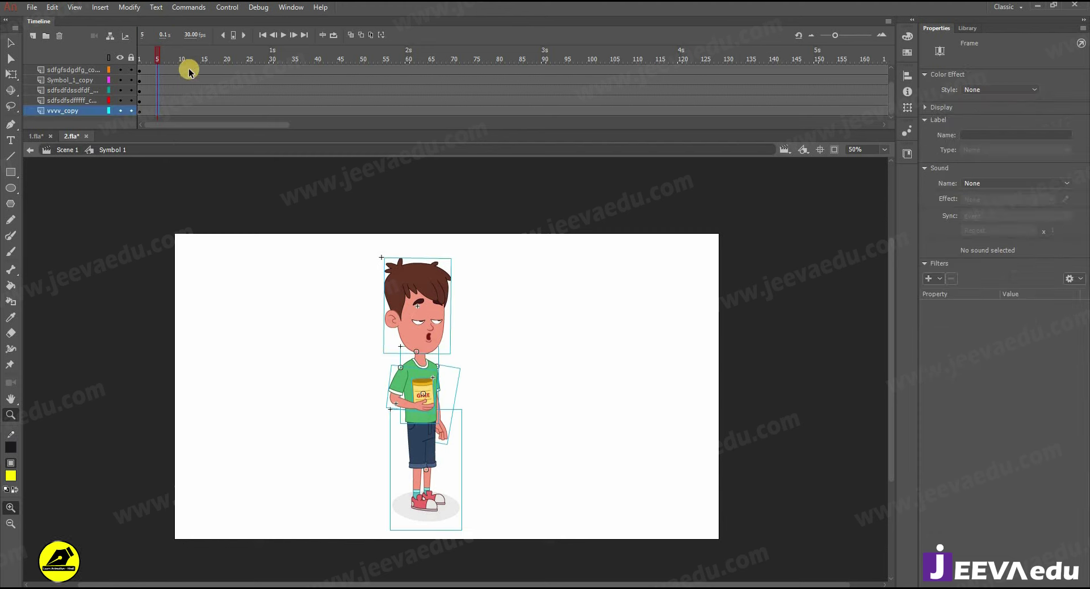
{"action": "scroll", "coordinate": [208, 94], "scroll_direction": "up", "scroll_amount": 1}
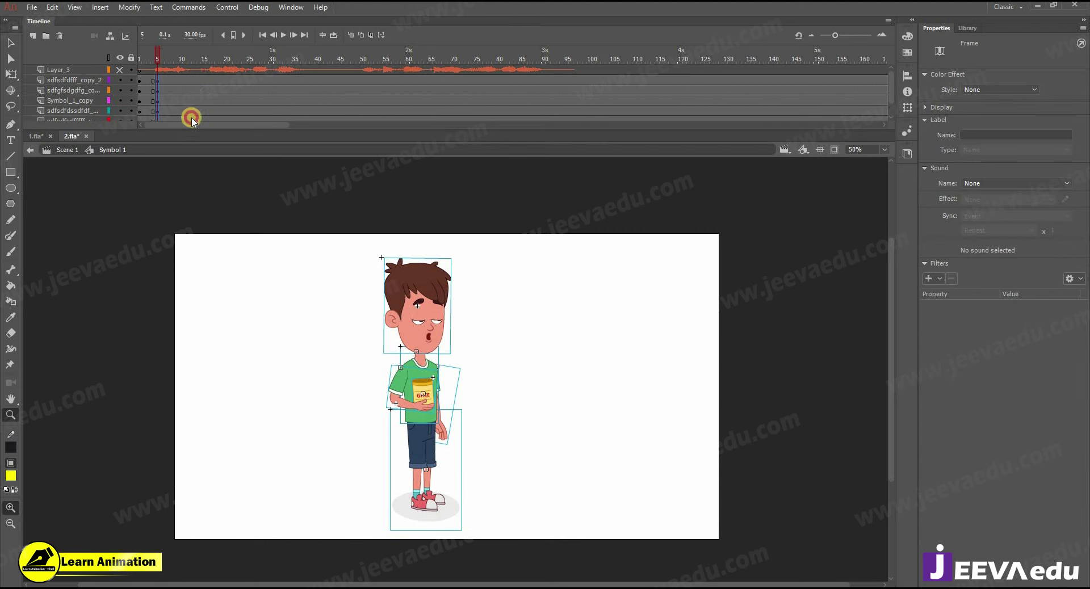
{"action": "left_click_drag", "start_coordinate": [194, 120], "coordinate": [194, 156]}
{"action": "key", "text": "F6"}
Step: Create classic tweens between frames 5 and 13 on all of the body-part layers
{"action": "left_click_drag", "start_coordinate": [176, 112], "coordinate": [169, 83]}
{"action": "right_click", "coordinate": [177, 86]}
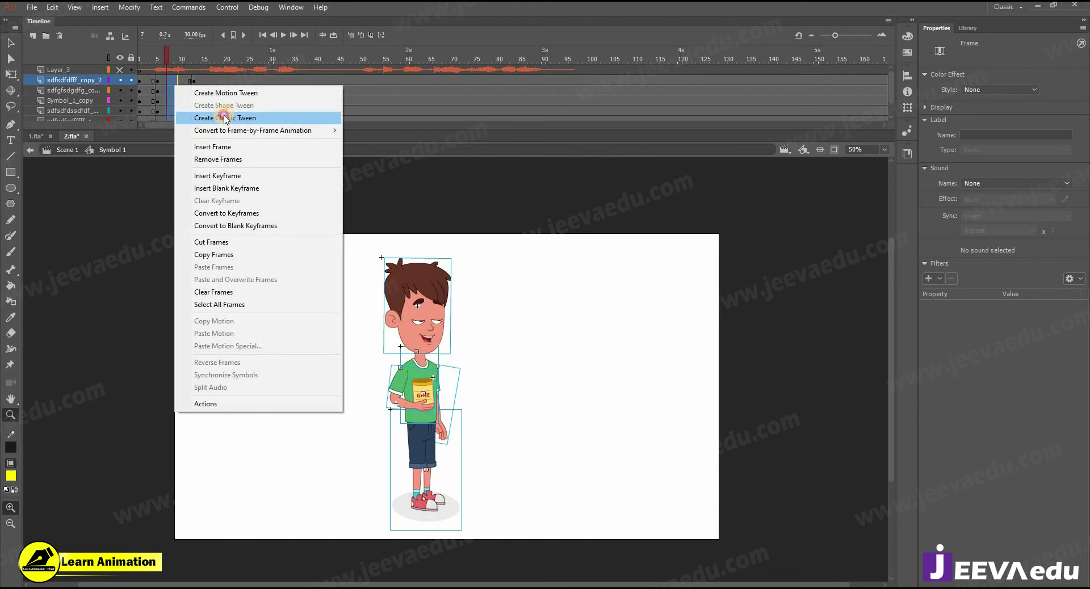
{"action": "left_click", "coordinate": [224, 108]}
Step: At frame 13, select the boy's head, torso, arms and ghee jar together, place their pivot at the waist and tilt them slightly
{"action": "left_click", "coordinate": [193, 67]}
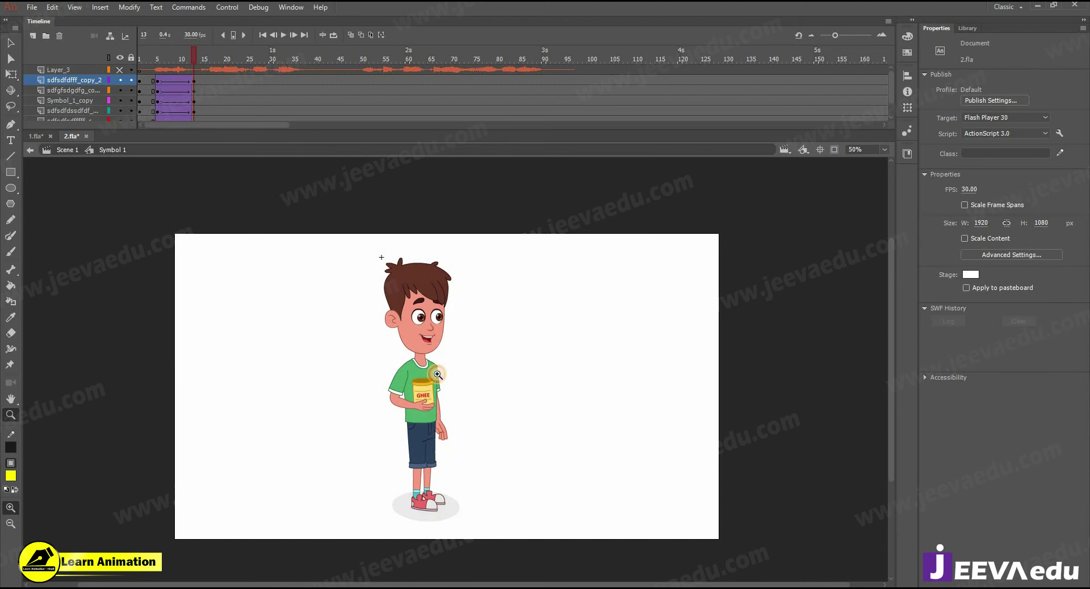
{"action": "left_click", "coordinate": [437, 375]}
{"action": "scroll", "coordinate": [474, 372], "scroll_direction": "up", "scroll_amount": 2}
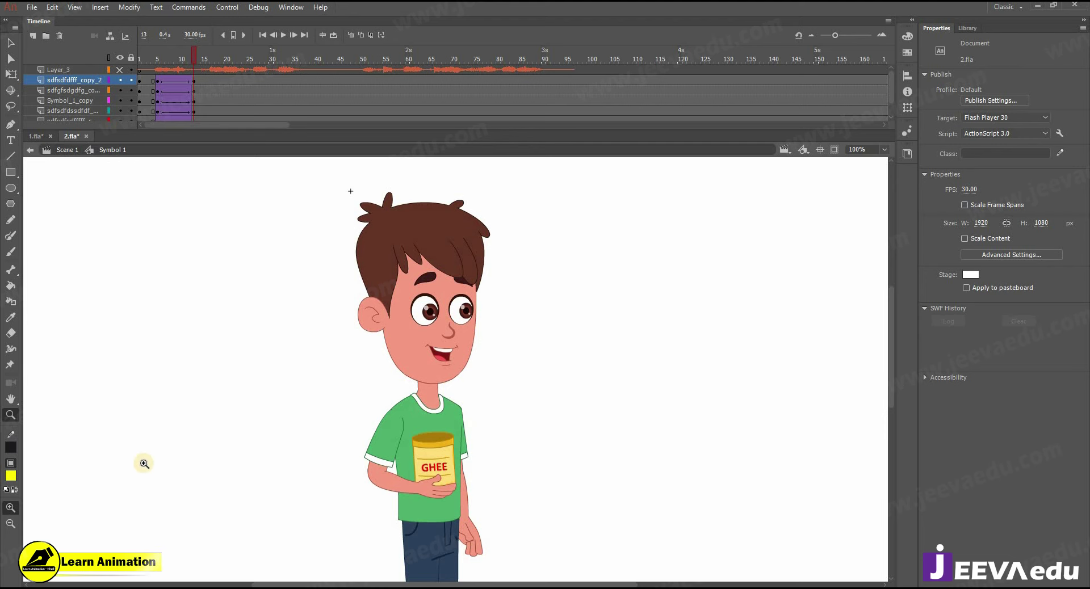
{"action": "left_click", "coordinate": [513, 403], "text": "alt"}
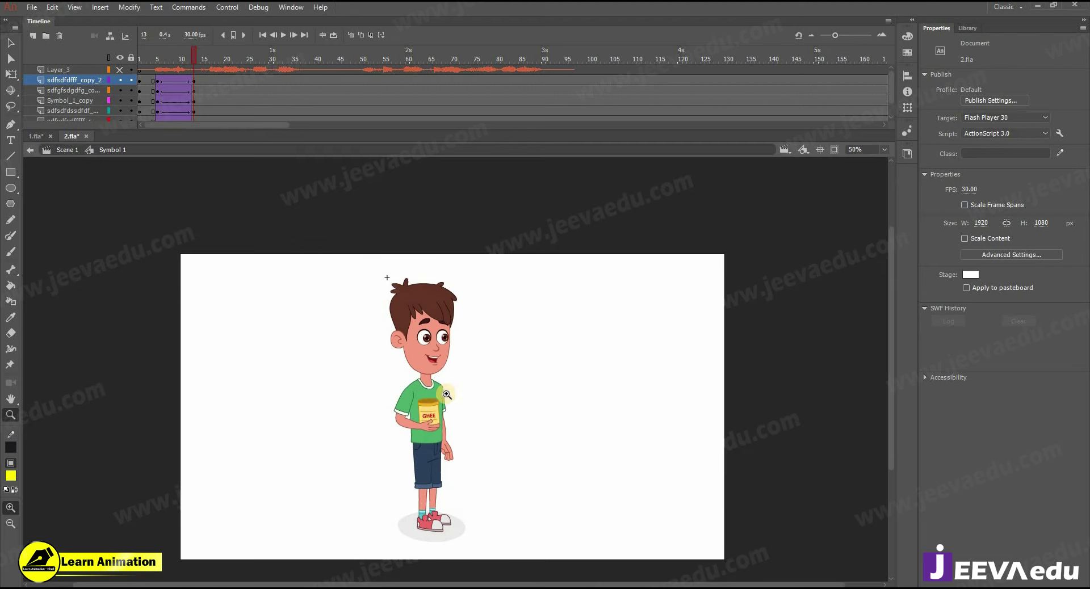
{"action": "key", "text": "v"}
{"action": "left_click_drag", "start_coordinate": [359, 264], "coordinate": [498, 423]}
{"action": "key", "text": "z"}
{"action": "left_click", "coordinate": [430, 413]}
{"action": "left_click", "coordinate": [453, 410]}
{"action": "left_click_drag", "start_coordinate": [507, 301], "coordinate": [503, 343]}
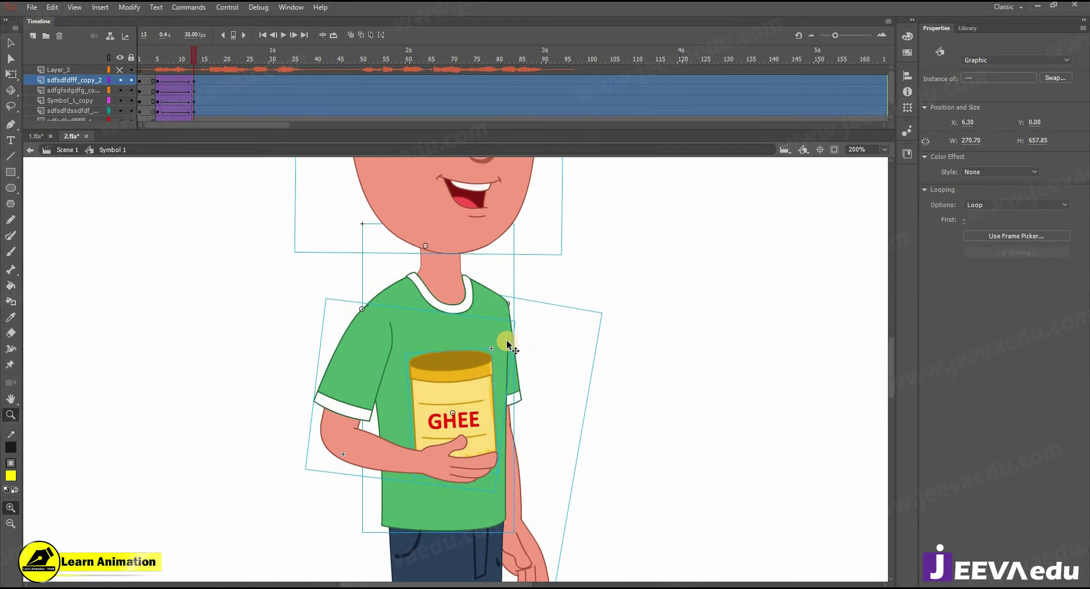
{"action": "key", "text": "v"}
{"action": "left_click", "coordinate": [444, 320]}
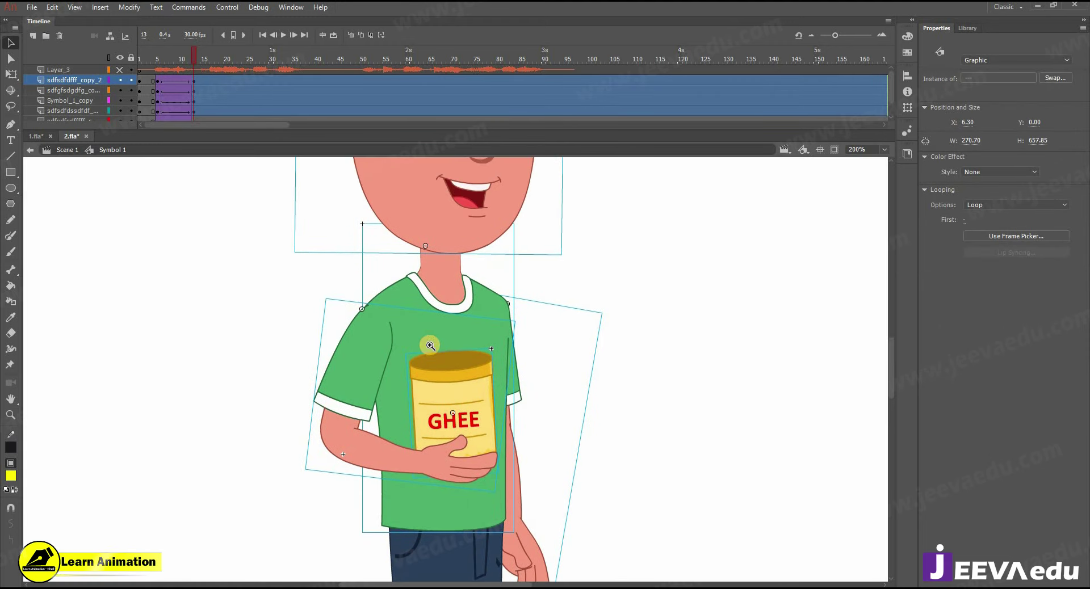
{"action": "key", "text": "z"}
{"action": "left_click", "coordinate": [429, 345], "text": "alt"}
{"action": "left_click_drag", "start_coordinate": [435, 332], "coordinate": [443, 383]}
{"action": "left_click", "coordinate": [516, 442], "text": "alt"}
{"action": "left_click", "coordinate": [511, 439], "text": "alt"}
{"action": "left_click", "coordinate": [510, 438], "text": "alt"}
{"action": "left_click", "coordinate": [507, 434], "text": "alt"}
{"action": "left_click", "coordinate": [463, 398], "text": "alt"}
{"action": "key", "text": "q"}
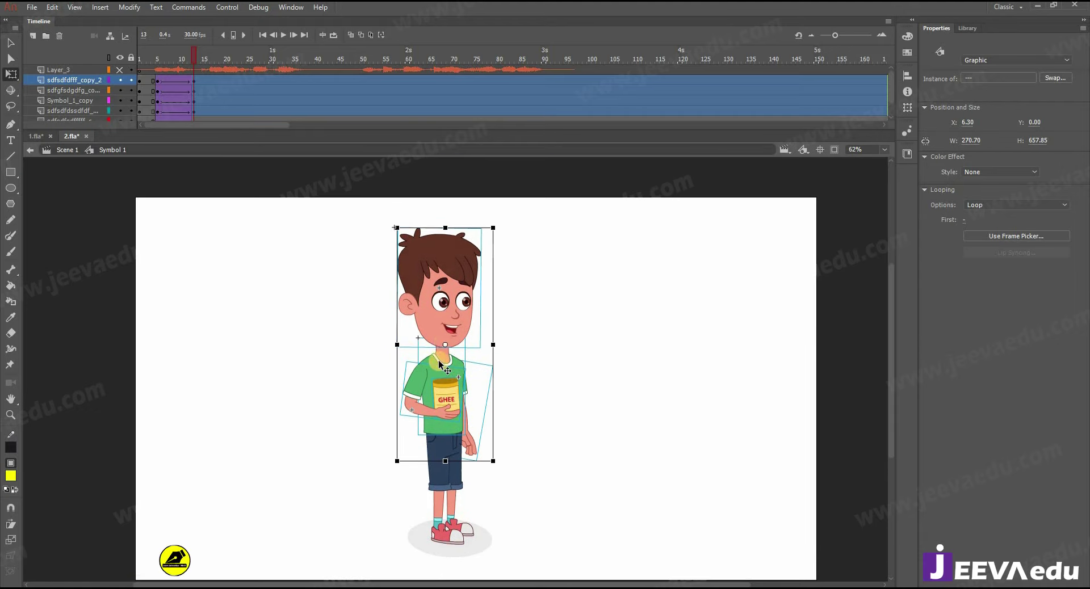
{"action": "left_click", "coordinate": [445, 430]}
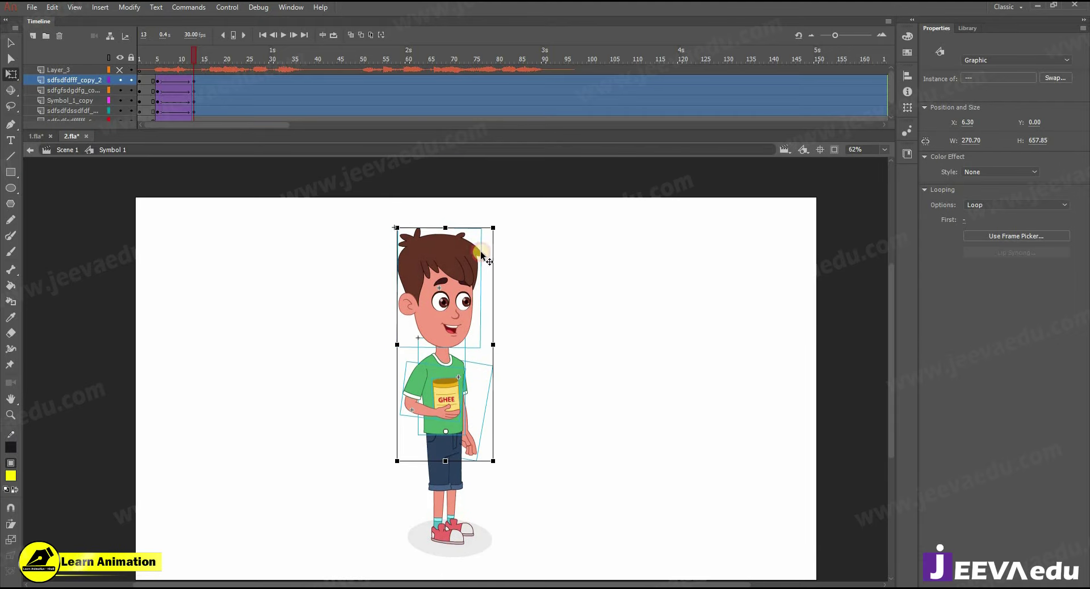
{"action": "left_click_drag", "start_coordinate": [492, 224], "coordinate": [492, 225]}
{"action": "left_click", "coordinate": [530, 319]}
Step: Rotate the boy's head slightly backward about the neck and swing his free arm outward from the shoulder at frame 13
{"action": "key", "text": "z"}
{"action": "left_click", "coordinate": [457, 314]}
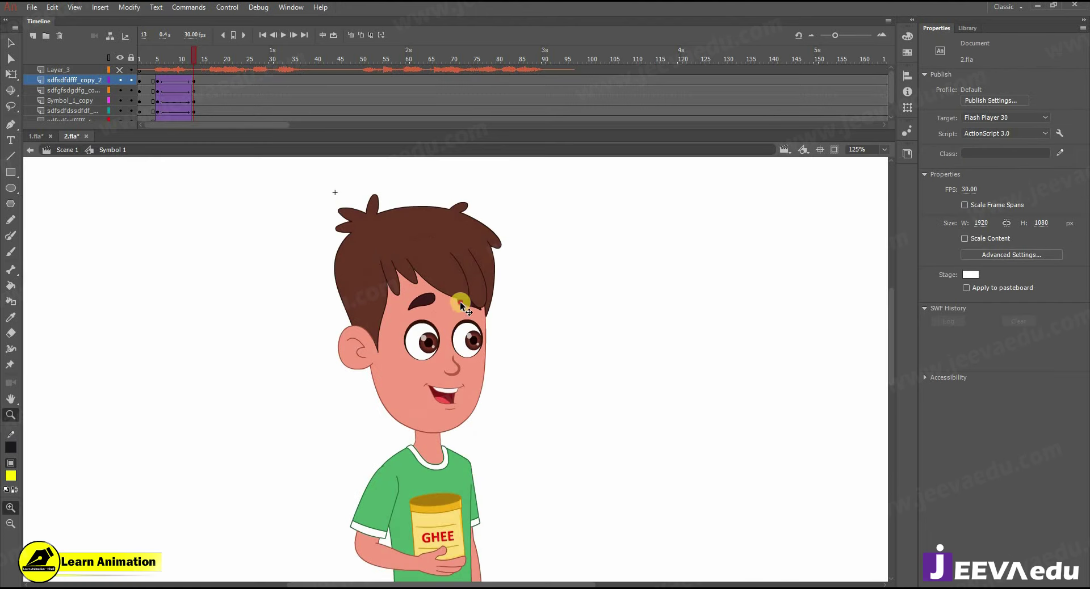
{"action": "key", "text": "v"}
{"action": "left_click", "coordinate": [476, 292]}
{"action": "key", "text": "q"}
{"action": "mouse_move", "coordinate": [506, 190]}
{"action": "left_mouse_down"}
{"action": "mouse_move", "coordinate": [494, 178]}
{"action": "mouse_move", "coordinate": [505, 195]}
{"action": "left_mouse_up"}
{"action": "left_click", "coordinate": [502, 384], "text": "ctrl+alt"}
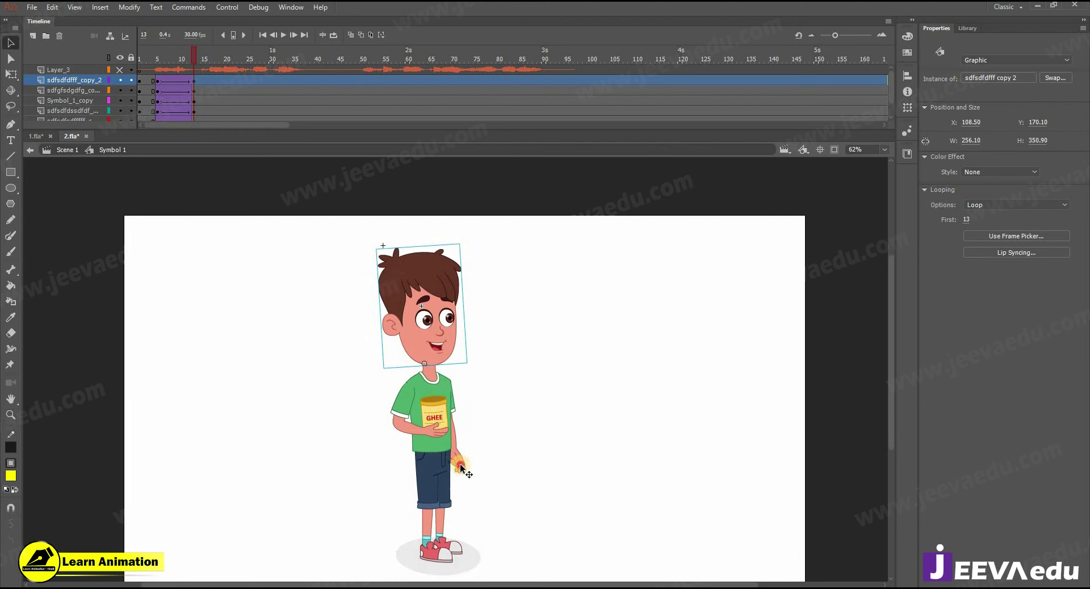
{"action": "left_click", "coordinate": [460, 464]}
{"action": "mouse_move", "coordinate": [484, 477]}
{"action": "left_mouse_down"}
{"action": "mouse_move", "coordinate": [502, 469]}
{"action": "mouse_move", "coordinate": [489, 475]}
{"action": "left_mouse_up"}
Step: Select the bent arm with the ghee jar, place their shared pivot at the shoulder and rotate them slightly at frame 13
{"action": "left_click", "coordinate": [431, 418]}
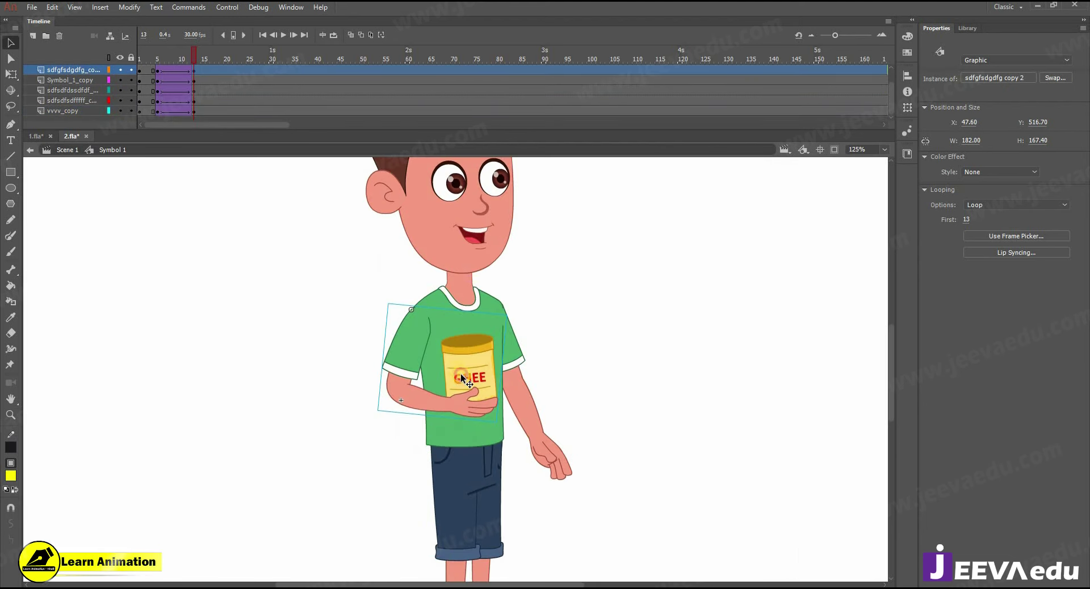
{"action": "left_click", "coordinate": [485, 341], "text": "shift"}
{"action": "left_click_drag", "start_coordinate": [471, 372], "coordinate": [417, 310]}
{"action": "key", "text": "ctrl+z"}
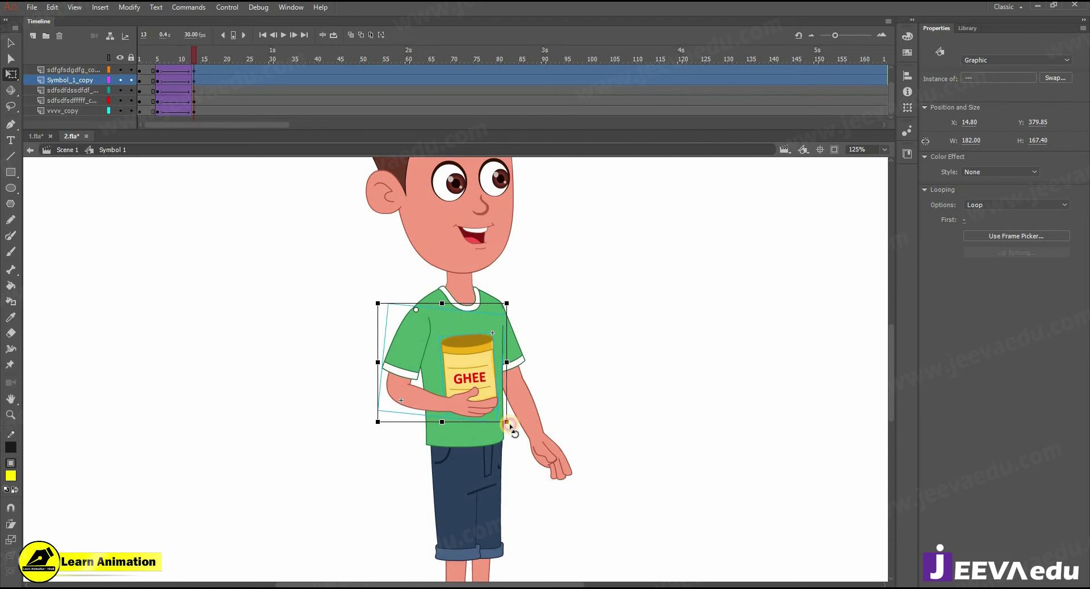
{"action": "left_click_drag", "start_coordinate": [509, 425], "coordinate": [505, 426]}
{"action": "key", "text": "ctrl+z"}
{"action": "left_click_drag", "start_coordinate": [427, 331], "coordinate": [417, 308]}
{"action": "left_click_drag", "start_coordinate": [511, 435], "coordinate": [507, 439]}
{"action": "left_click_drag", "start_coordinate": [193, 52], "coordinate": [194, 75]}
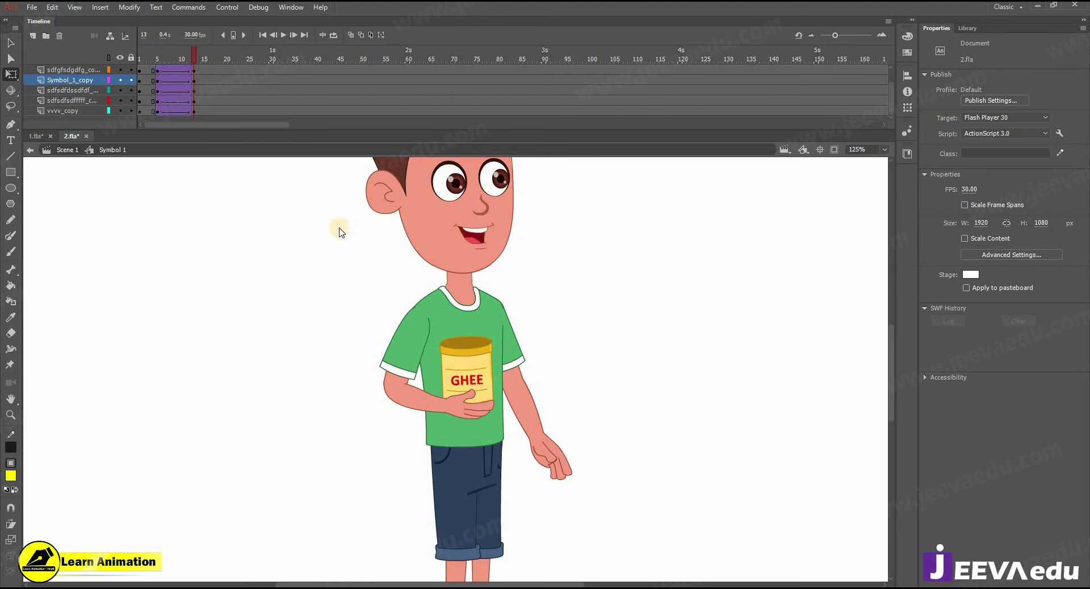
Step: Switch to 1.fla, scrub to frame 14 to check the boy's reference arm pose, and return to 2.fla
{"action": "left_click", "coordinate": [427, 307], "text": "ctrl+shift"}
{"action": "left_click", "coordinate": [35, 136]}
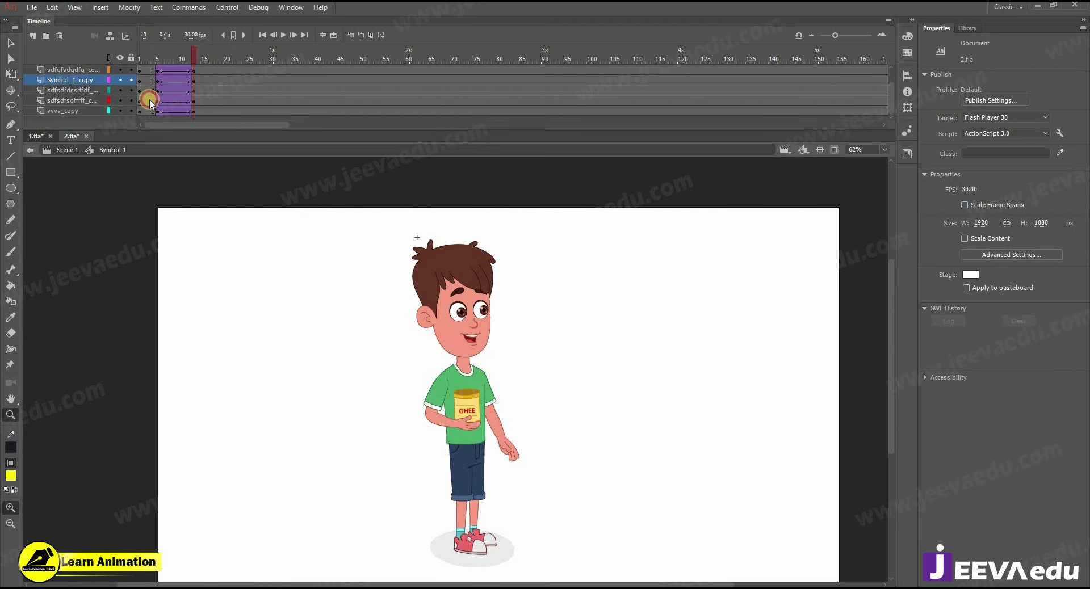
{"action": "left_click_drag", "start_coordinate": [151, 61], "coordinate": [198, 73]}
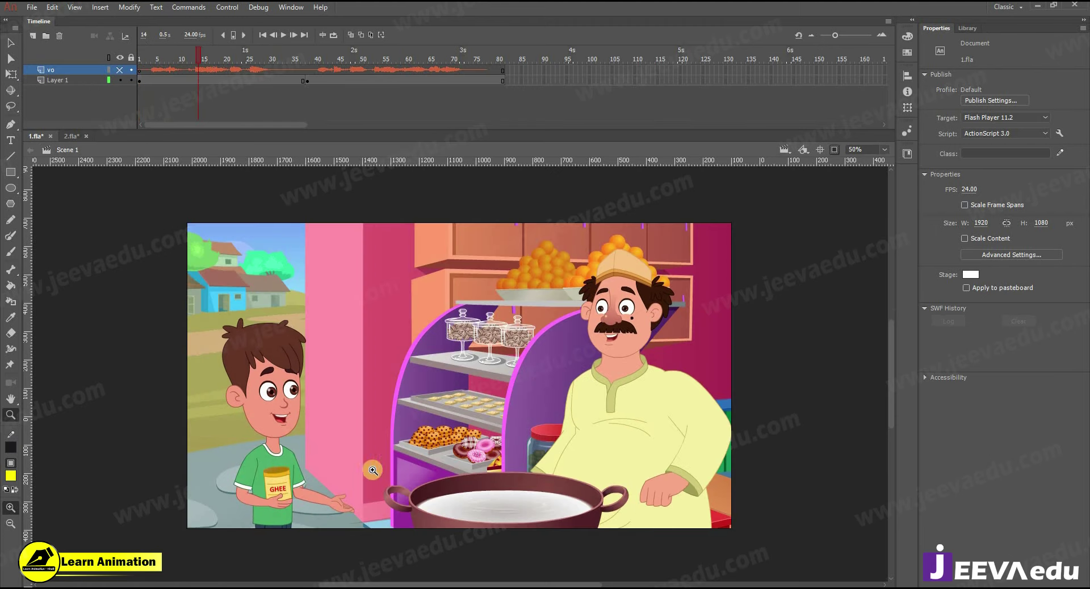
{"action": "left_click", "coordinate": [71, 135]}
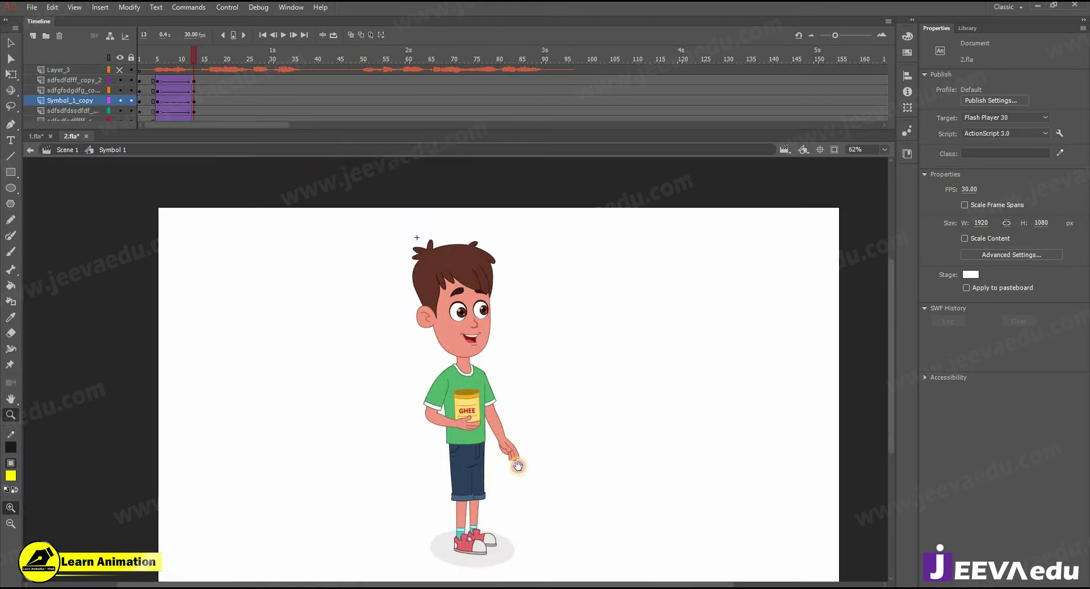
Step: Open the free arm's symbol and its nested forearm symbol to examine their layers, and return to Symbol 1
{"action": "left_click", "coordinate": [516, 453]}
{"action": "key", "text": "v"}
{"action": "double_click", "coordinate": [490, 424]}
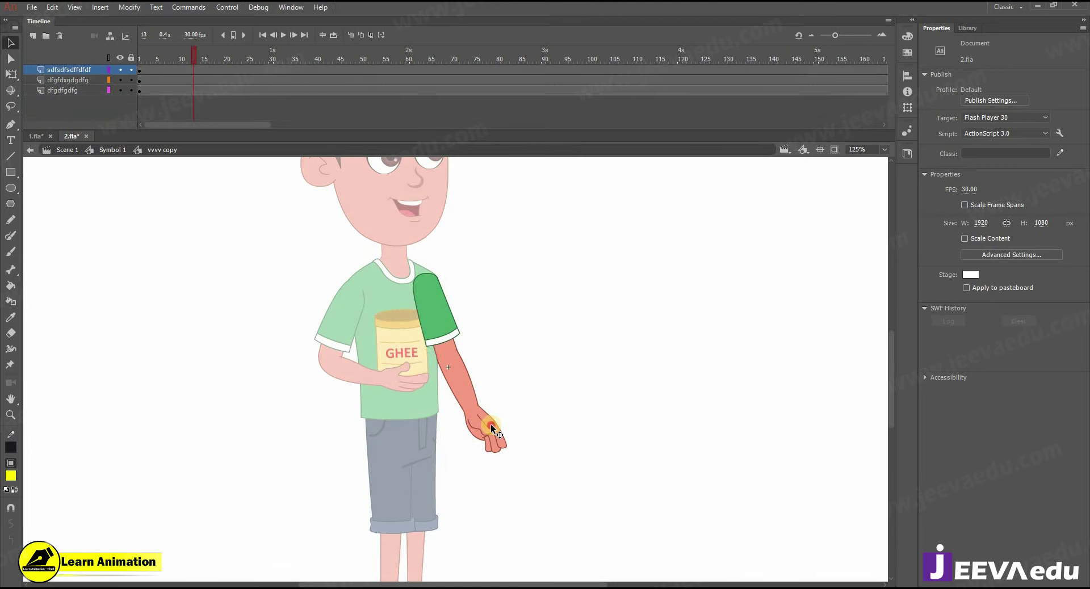
{"action": "double_click", "coordinate": [493, 429]}
{"action": "double_click", "coordinate": [458, 464]}
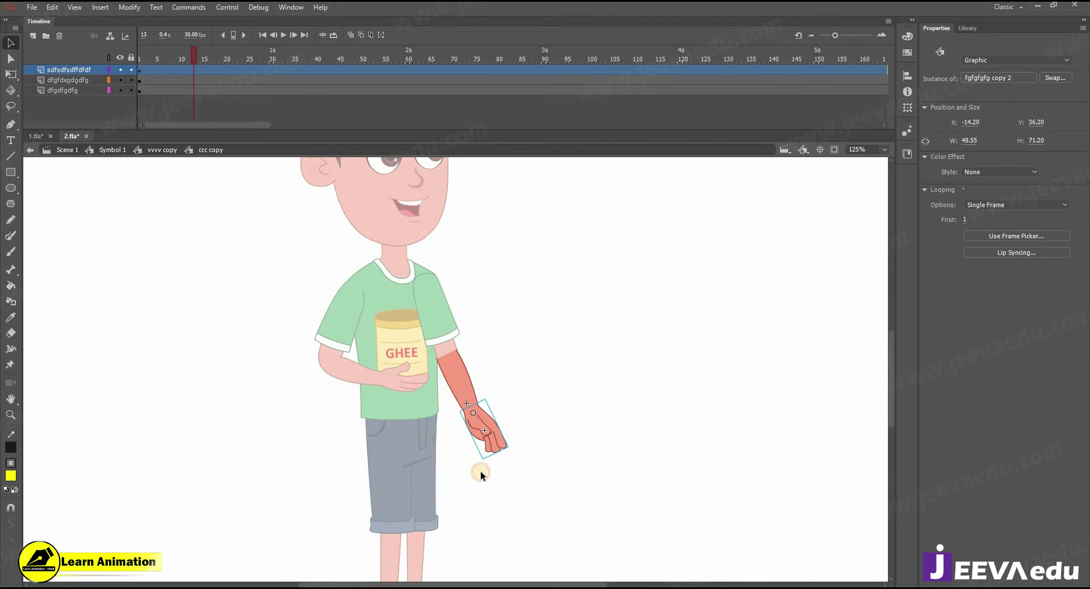
{"action": "double_click", "coordinate": [386, 292]}
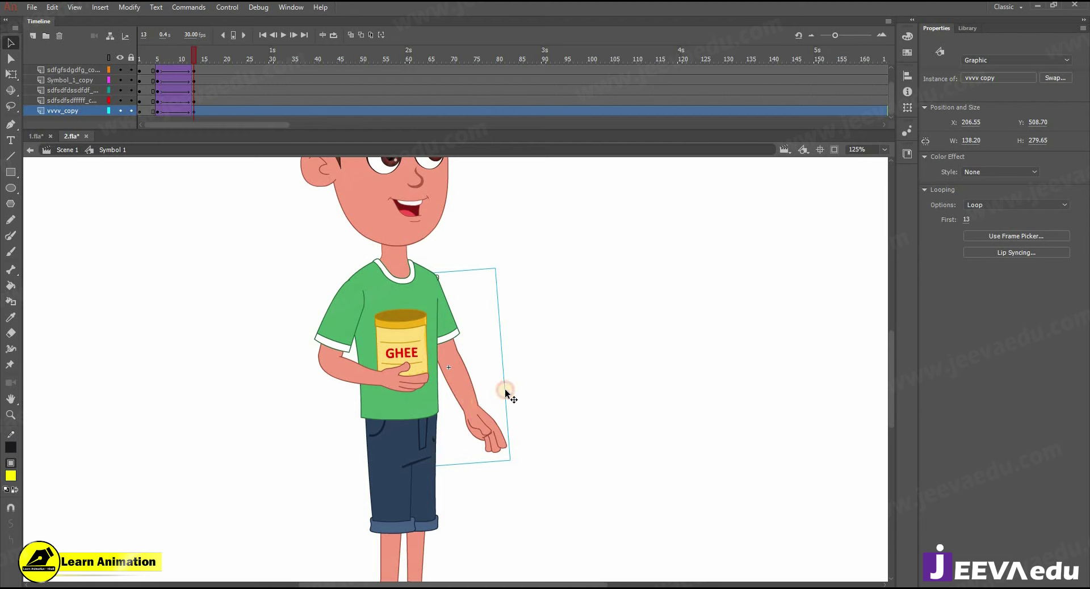
Step: Open the free arm's symbol, try moving the forearm away from the sleeve, and undo the move
{"action": "double_click", "coordinate": [469, 387]}
{"action": "left_click", "coordinate": [463, 376]}
{"action": "left_click", "coordinate": [442, 328]}
{"action": "left_click", "coordinate": [461, 386]}
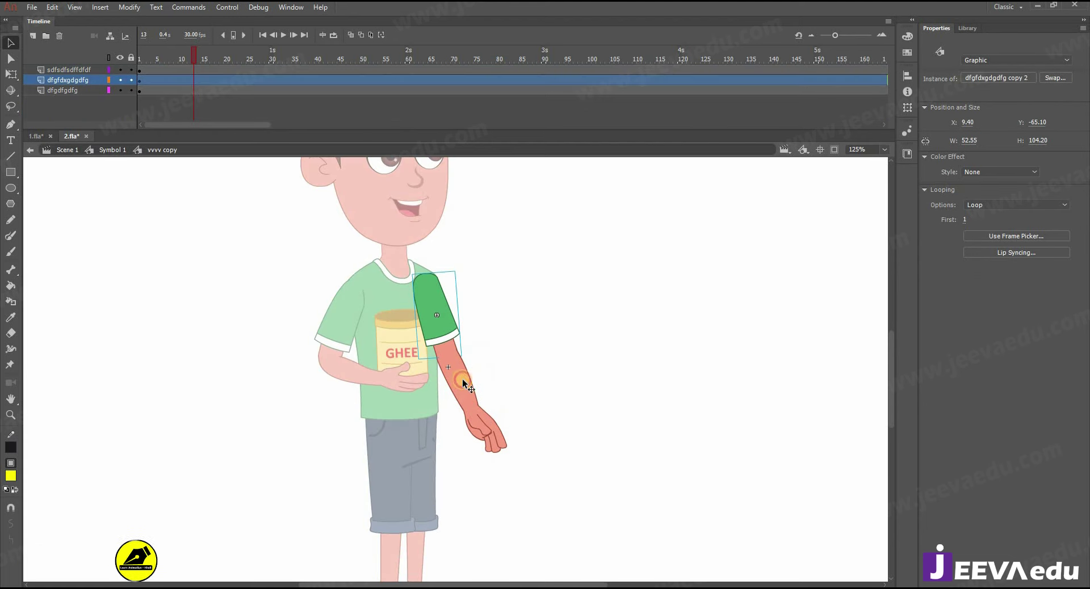
{"action": "left_click_drag", "start_coordinate": [465, 373], "coordinate": [520, 421]}
{"action": "left_click", "coordinate": [452, 365]}
{"action": "left_click", "coordinate": [496, 407]}
{"action": "key", "text": "ctrl+z"}
Step: Open the nested forearm symbol, examine its forearm and hand parts, and enter the hand symbol
{"action": "double_click", "coordinate": [468, 400]}
{"action": "left_click", "coordinate": [463, 392]}
{"action": "left_click", "coordinate": [476, 417]}
{"action": "left_click", "coordinate": [461, 395]}
{"action": "left_click", "coordinate": [492, 430]}
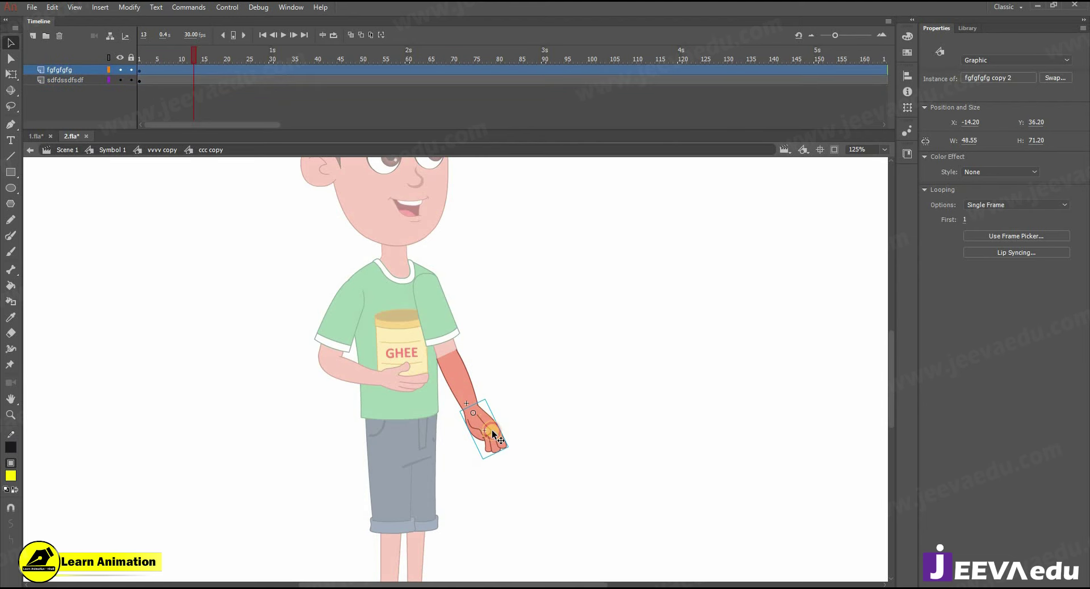
{"action": "double_click", "coordinate": [491, 430]}
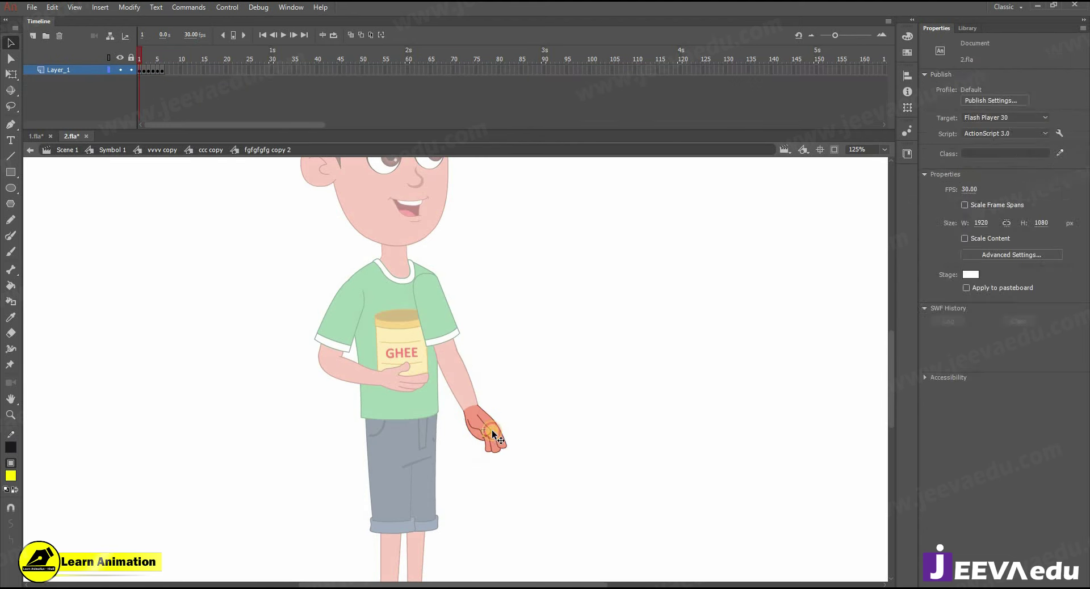
{"action": "double_click", "coordinate": [468, 455]}
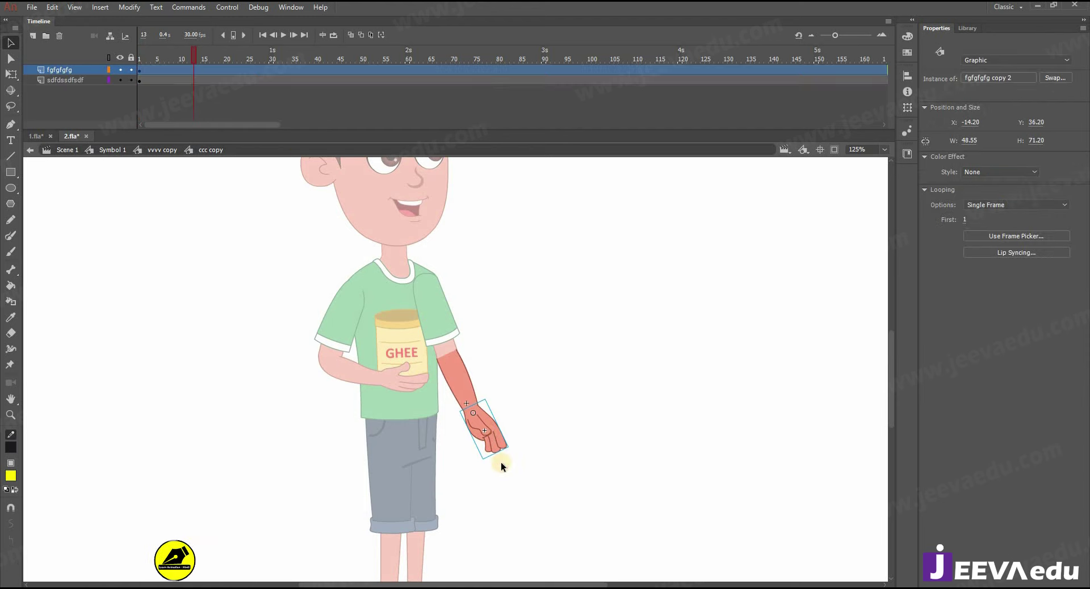
{"action": "double_click", "coordinate": [492, 435]}
Step: Scrub through frames 1 to 6 of the hand symbol to review its hand poses, and return to the forearm symbol
{"action": "left_click_drag", "start_coordinate": [172, 64], "coordinate": [149, 65]}
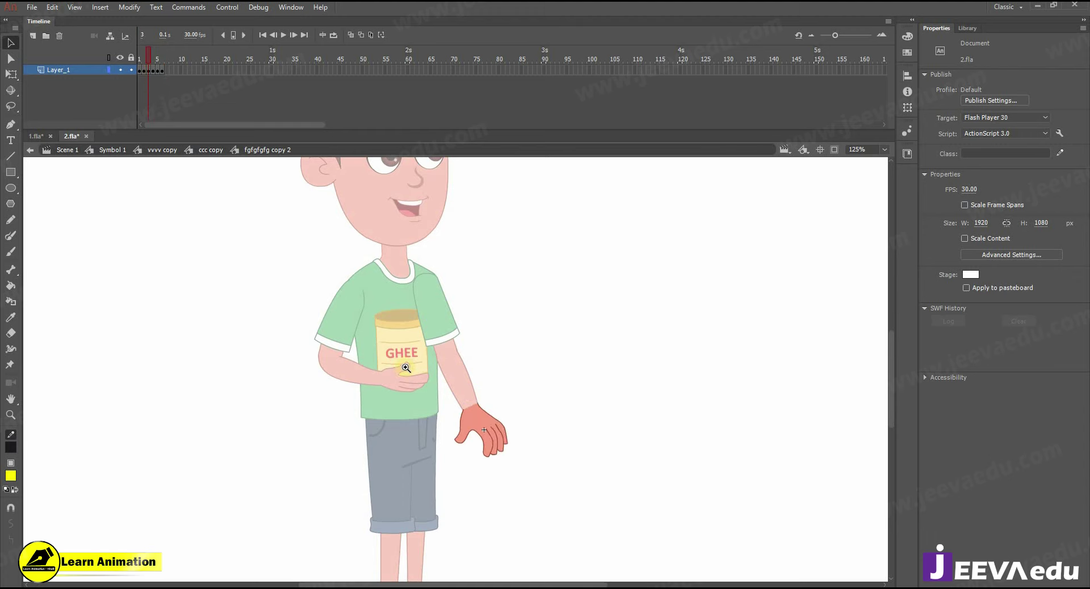
{"action": "left_click", "coordinate": [454, 394]}
{"action": "left_click", "coordinate": [498, 443]}
{"action": "left_click_drag", "start_coordinate": [559, 498], "coordinate": [500, 506]}
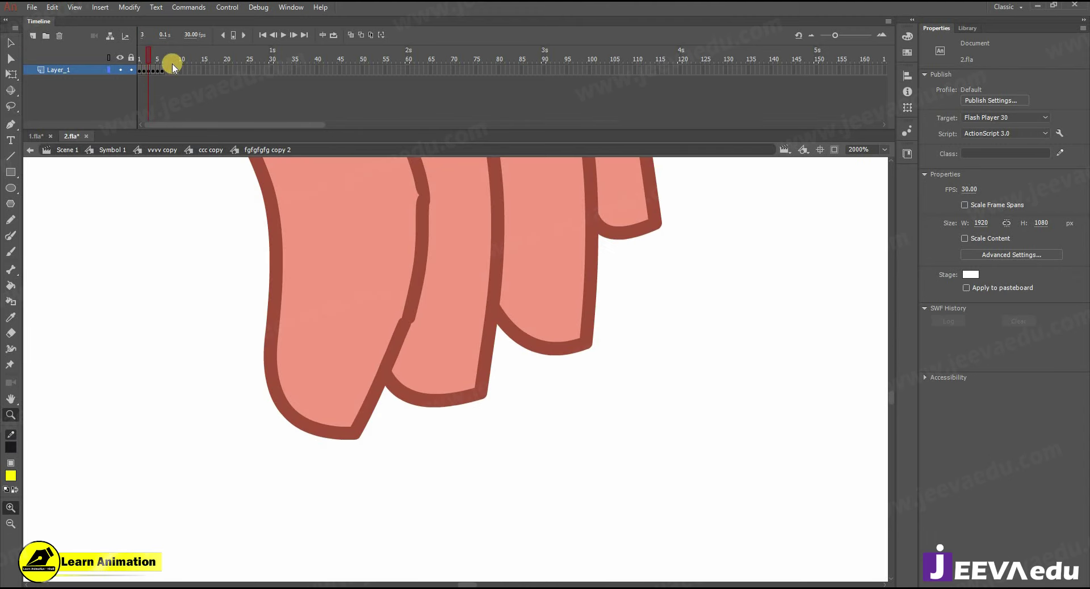
{"action": "left_click", "coordinate": [395, 269], "text": "alt"}
{"action": "left_click", "coordinate": [481, 327], "text": "alt"}
{"action": "left_click", "coordinate": [481, 327], "text": "alt"}
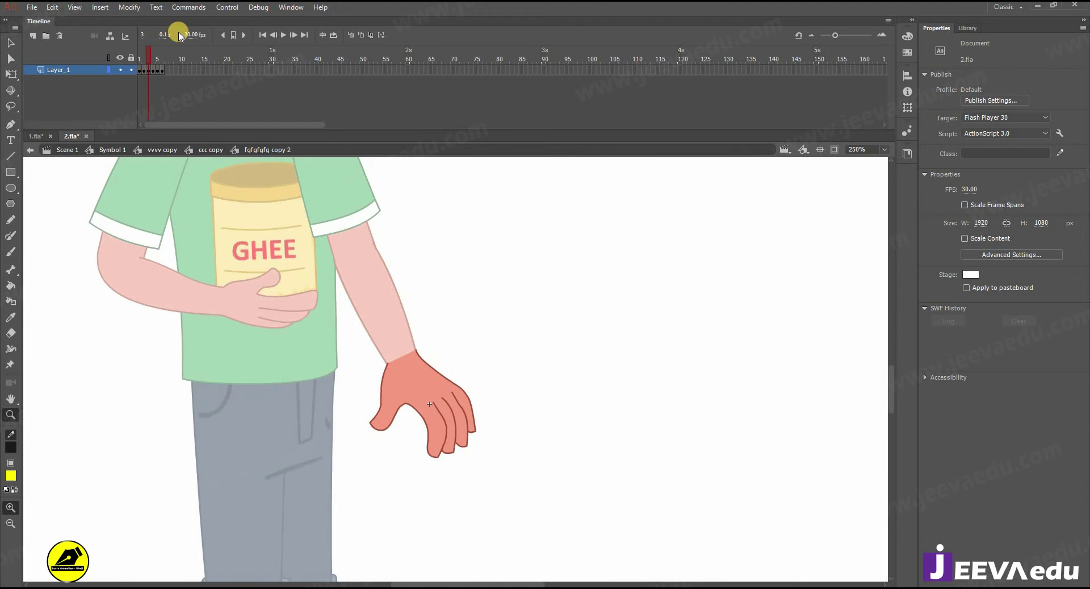
{"action": "left_click", "coordinate": [148, 59]}
{"action": "mouse_move", "coordinate": [148, 59]}
{"action": "left_mouse_down"}
{"action": "mouse_move", "coordinate": [160, 63]}
{"action": "mouse_move", "coordinate": [138, 67]}
{"action": "left_mouse_up"}
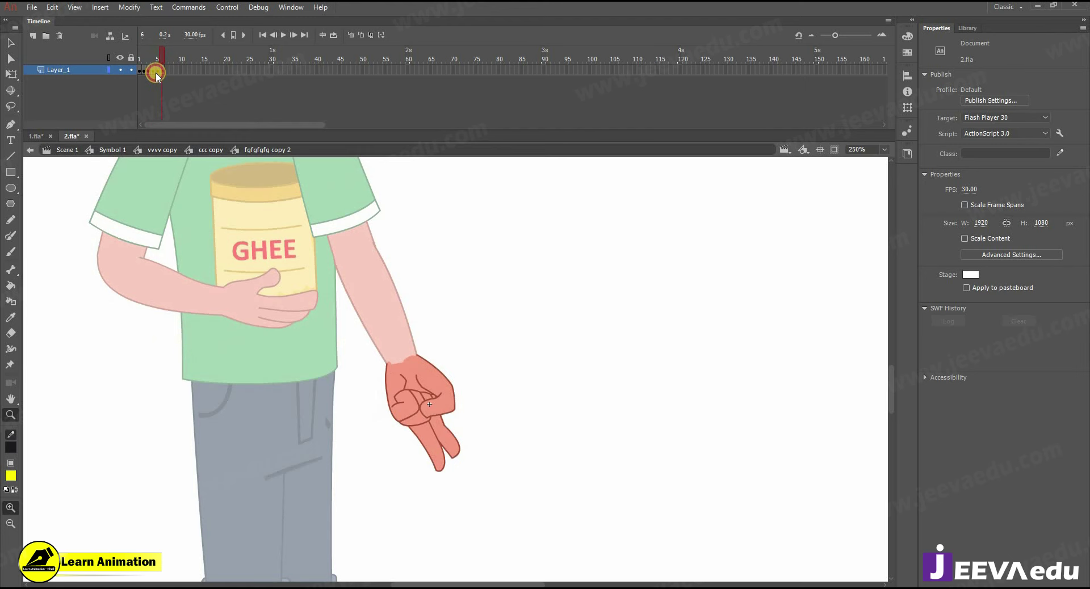
{"action": "left_click", "coordinate": [215, 150]}
Step: Convert the hand inside the forearm symbol into a new graphic symbol and place its pivot at the wrist
{"action": "key", "text": "v"}
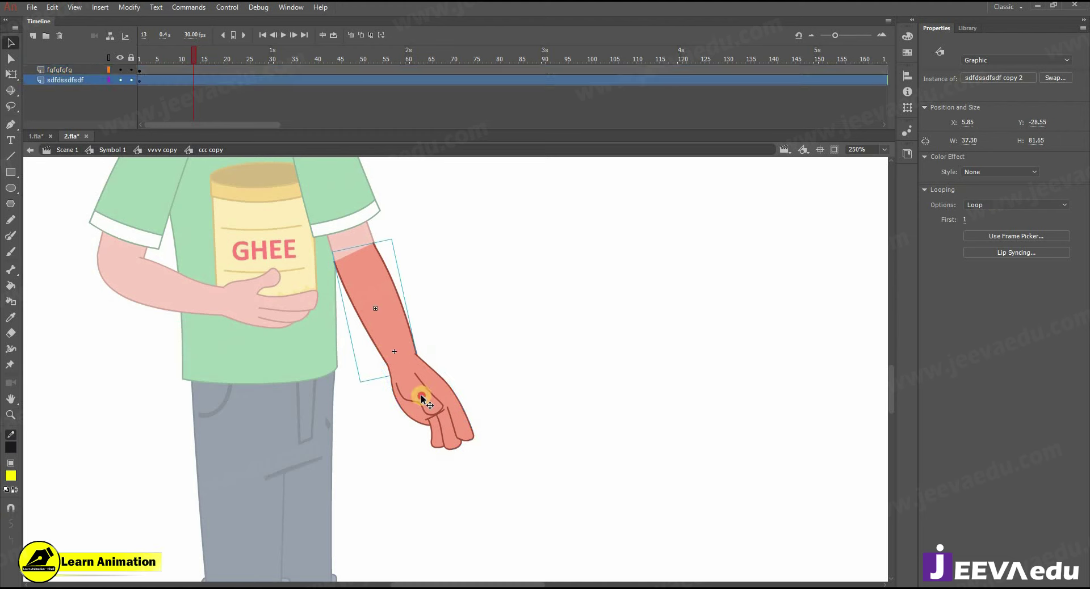
{"action": "left_click_drag", "start_coordinate": [435, 395], "coordinate": [411, 419]}
{"action": "key", "text": "ctrl+z"}
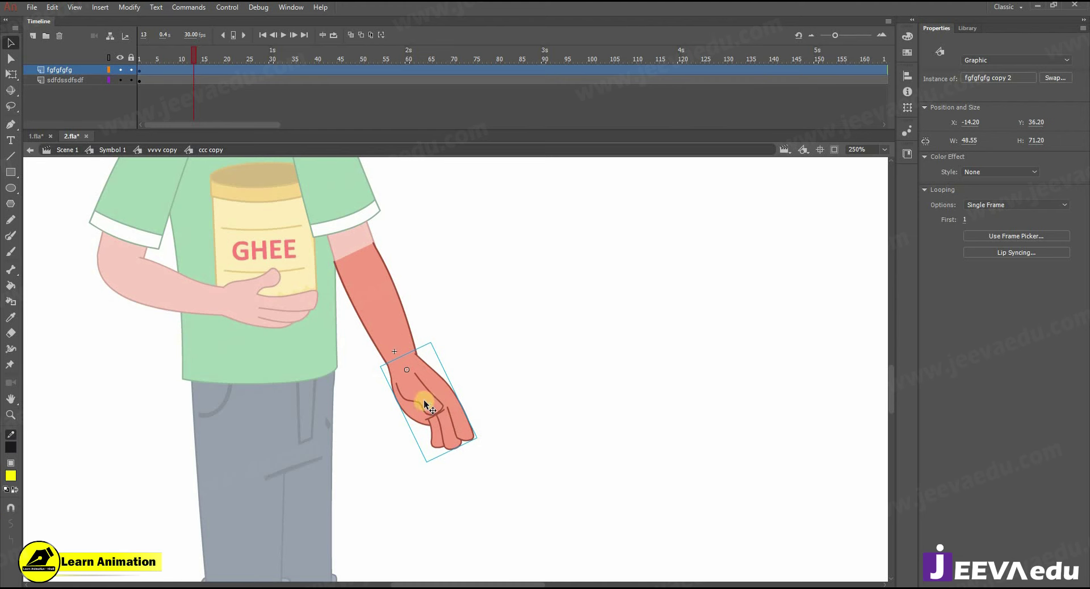
{"action": "key", "text": "F8"}
{"action": "key", "text": "Return"}
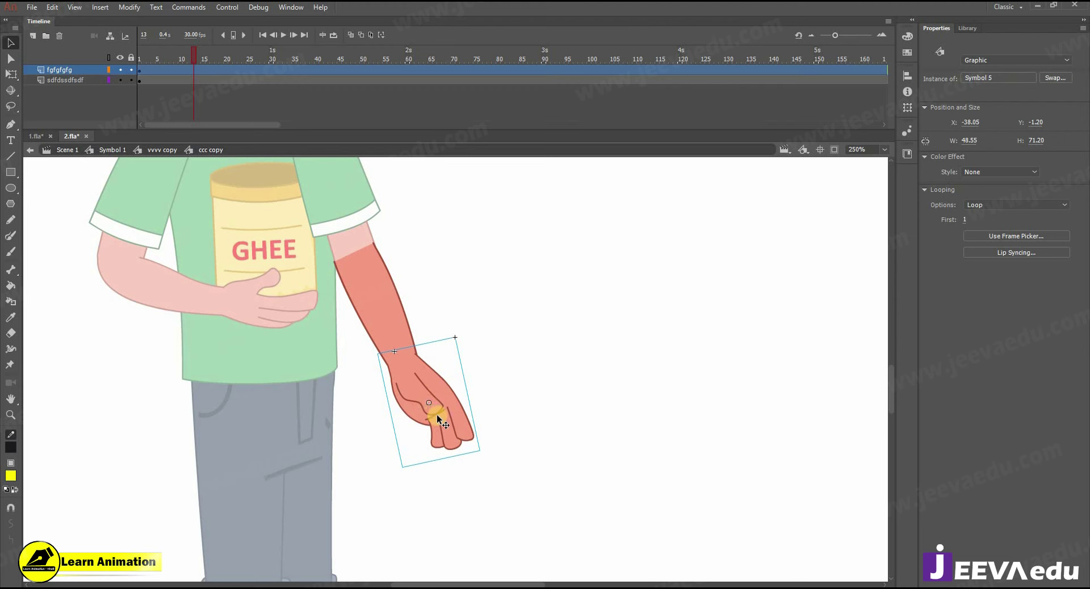
{"action": "key", "text": "q"}
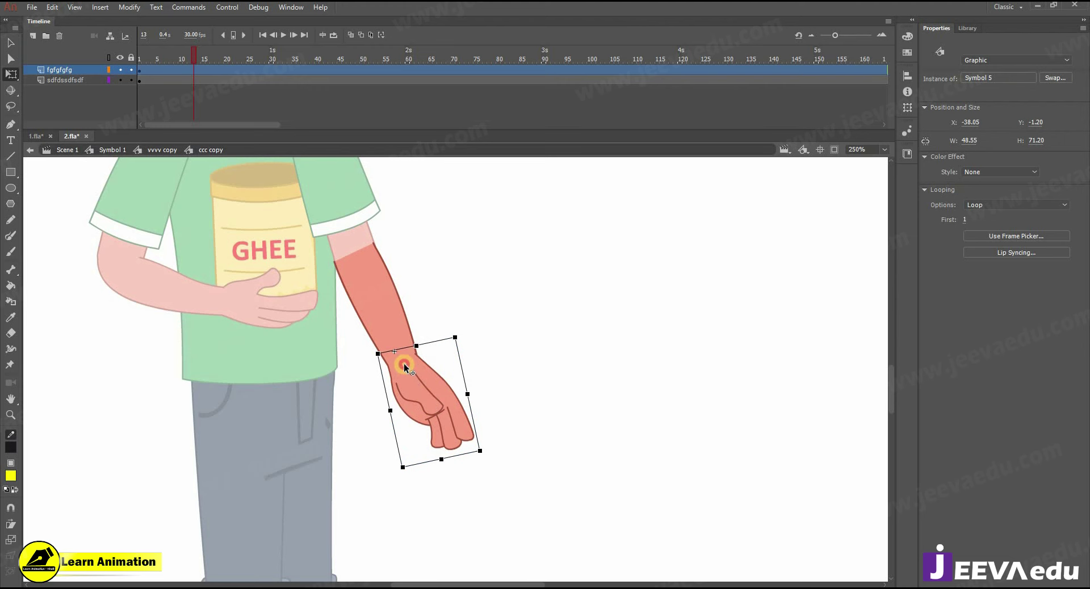
Step: Open the new hand symbol and insert frames to extend Layer_1 past frame 165
{"action": "double_click", "coordinate": [434, 401]}
{"action": "left_click_drag", "start_coordinate": [262, 72], "coordinate": [537, 72]}
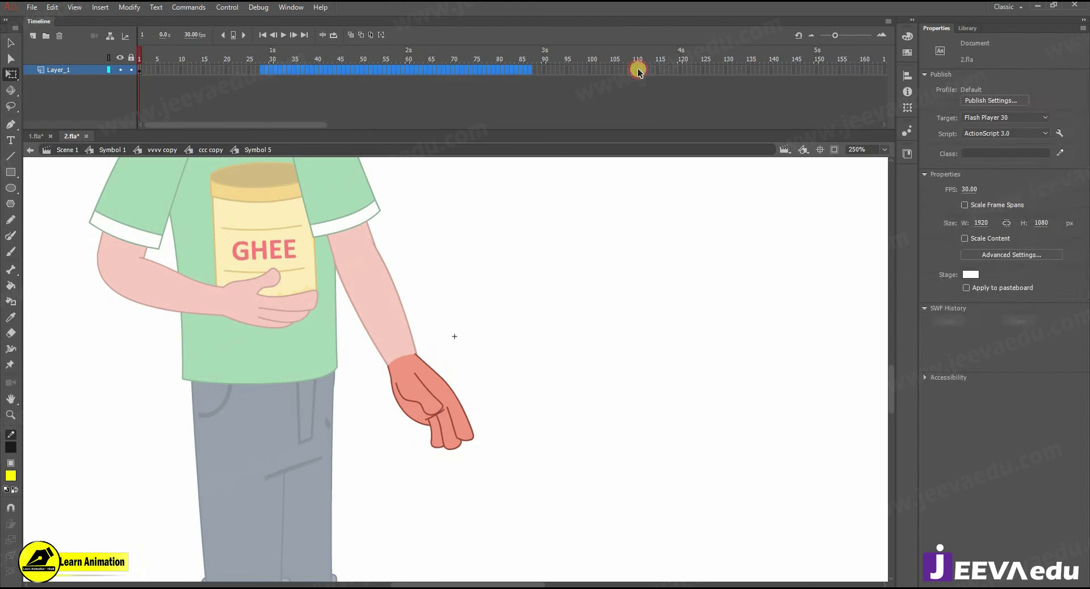
{"action": "key", "text": "F5"}
{"action": "key", "text": "F5"}
{"action": "key", "text": "F5"}
{"action": "left_click", "coordinate": [66, 122]}
{"action": "left_click", "coordinate": [65, 124]}
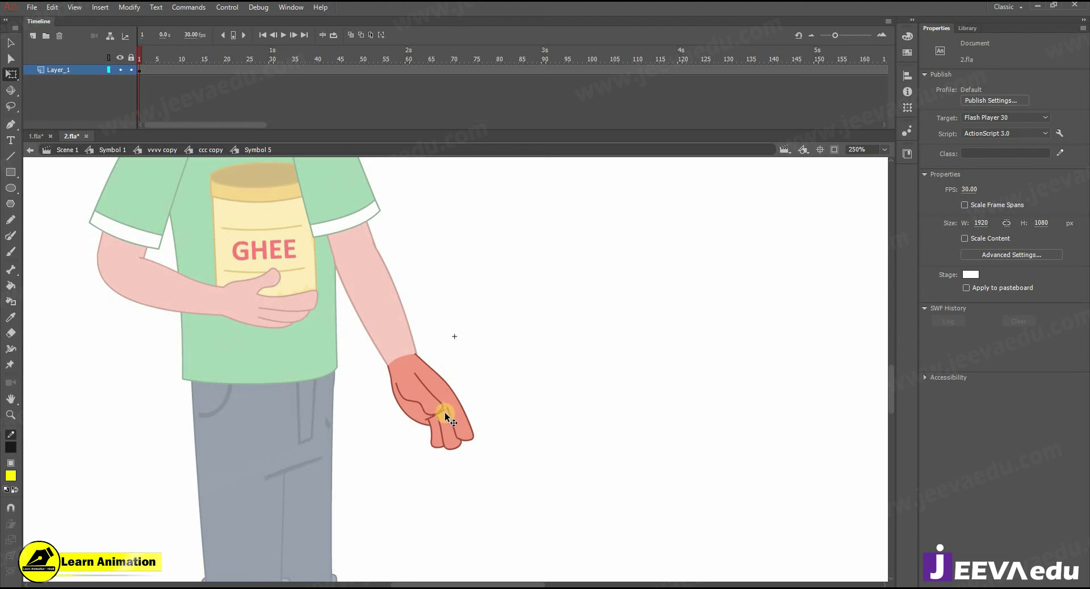
Step: Try to rotate the hand instance inside the new symbol, and undo the change
{"action": "left_click", "coordinate": [428, 410]}
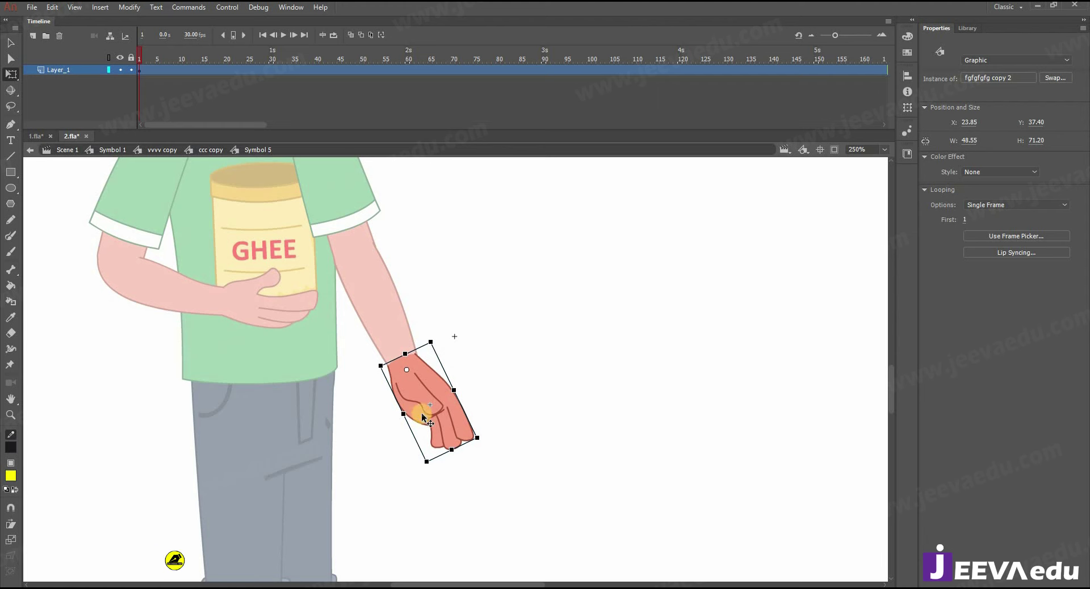
{"action": "left_click_drag", "start_coordinate": [487, 402], "coordinate": [487, 435]}
{"action": "key", "text": "ctrl+z"}
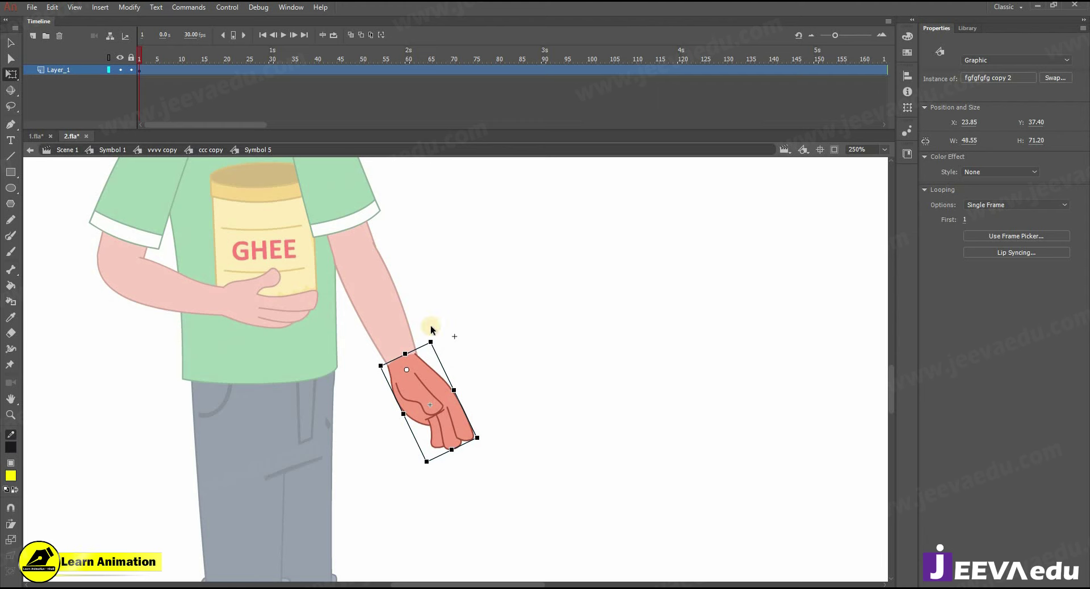
Step: Return through the forearm symbol to the free arm's symbol, vvvv copy
{"action": "left_click", "coordinate": [211, 150]}
{"action": "left_click", "coordinate": [170, 150]}
{"action": "key", "text": "z"}
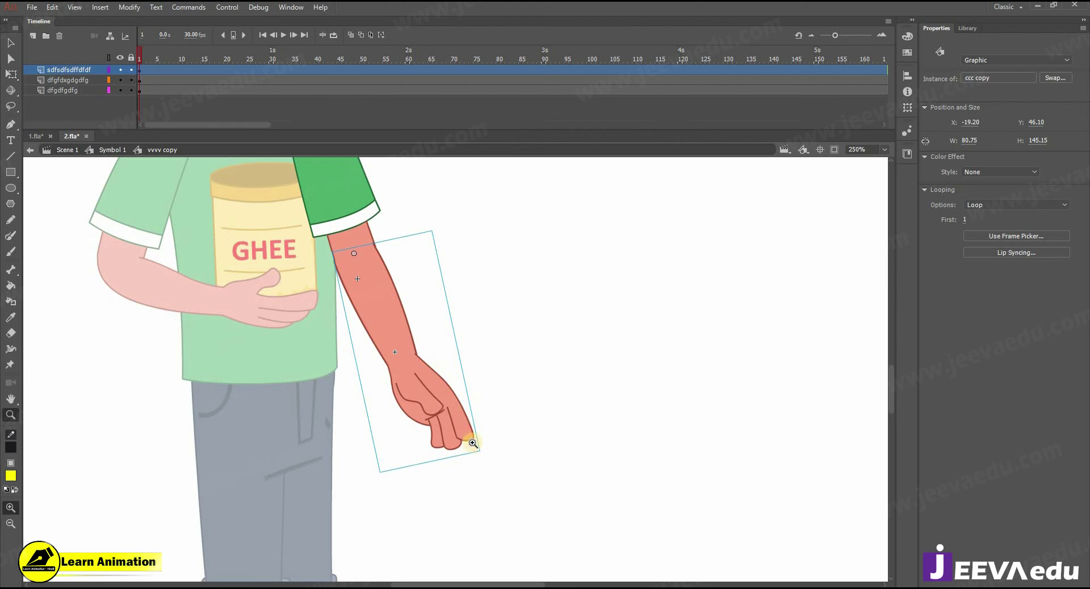
Step: Return to Symbol 1 and scrub through frames 7 to 13 to review the boy's body movement
{"action": "left_click", "coordinate": [397, 355], "text": "alt"}
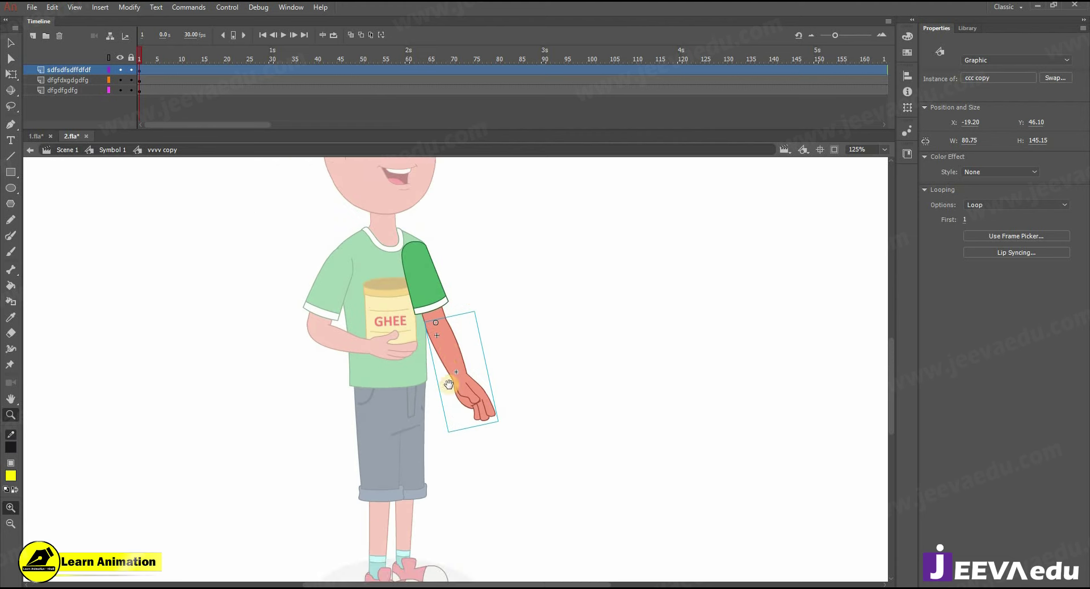
{"action": "scroll", "coordinate": [451, 386], "scroll_direction": "up", "scroll_amount": 1}
{"action": "left_click", "coordinate": [396, 360]}
{"action": "key", "text": "z"}
{"action": "left_click", "coordinate": [396, 360], "text": "alt"}
{"action": "key", "text": "v"}
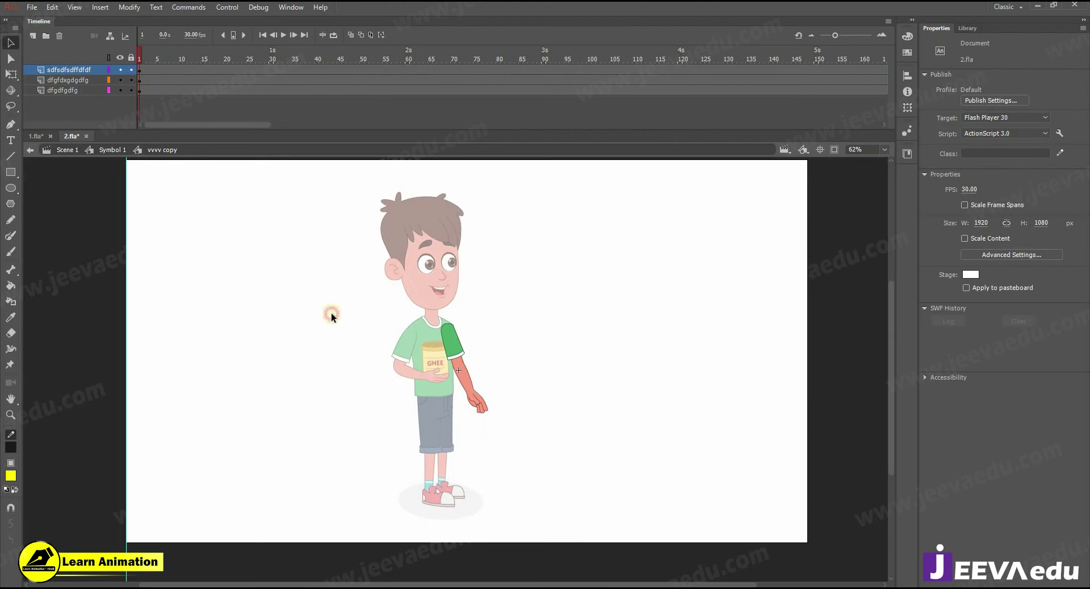
{"action": "double_click", "coordinate": [332, 313]}
{"action": "left_click", "coordinate": [167, 59]}
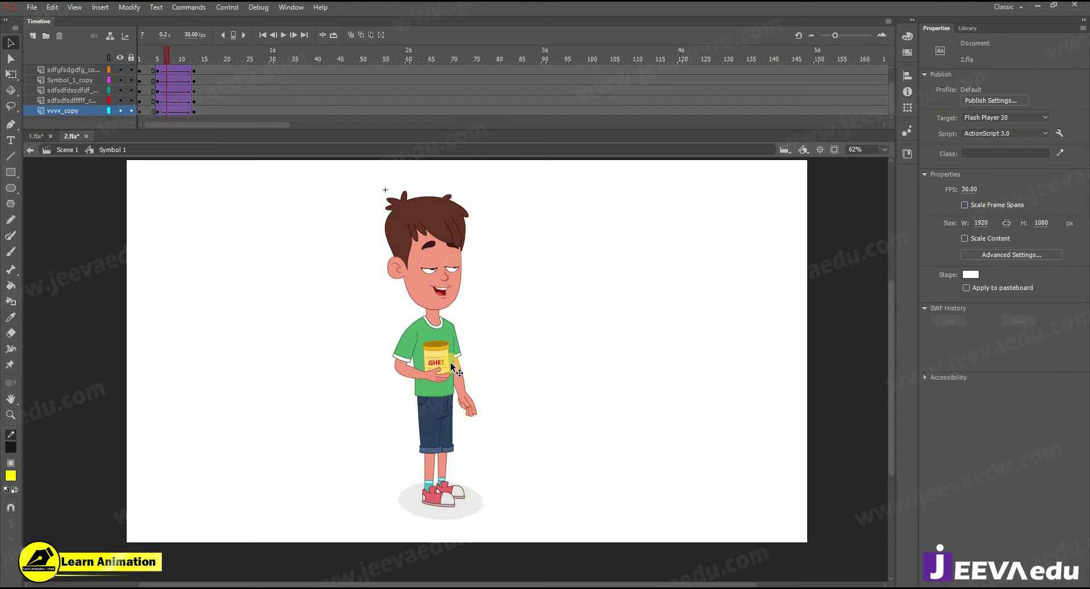
{"action": "key", "text": "z"}
{"action": "left_click", "coordinate": [464, 394]}
{"action": "left_click_drag", "start_coordinate": [472, 398], "coordinate": [497, 460]}
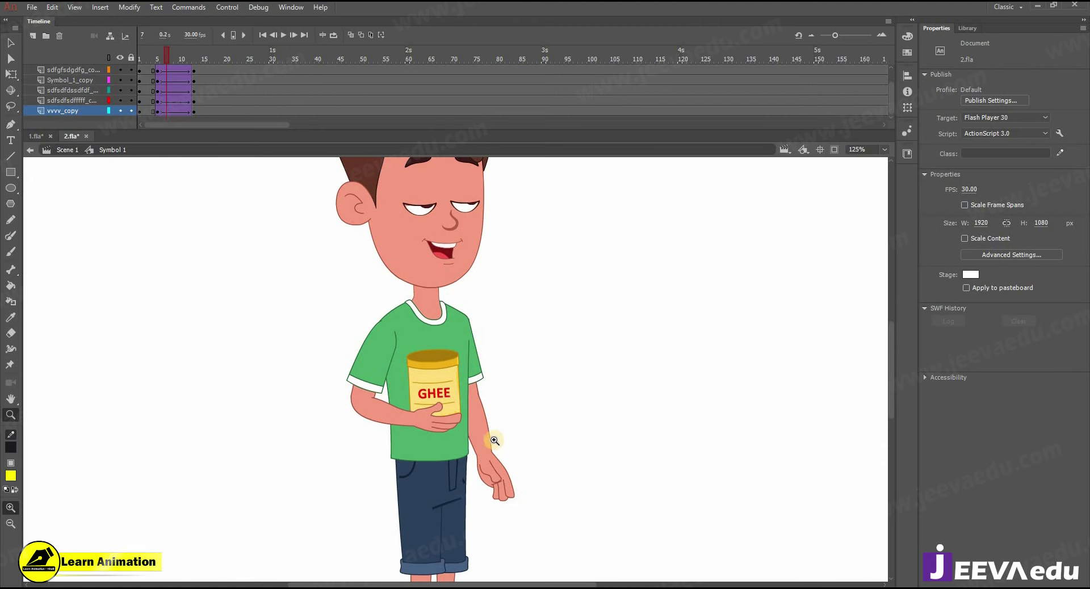
{"action": "left_click", "coordinate": [473, 418], "text": "alt"}
{"action": "left_click_drag", "start_coordinate": [166, 59], "coordinate": [197, 83]}
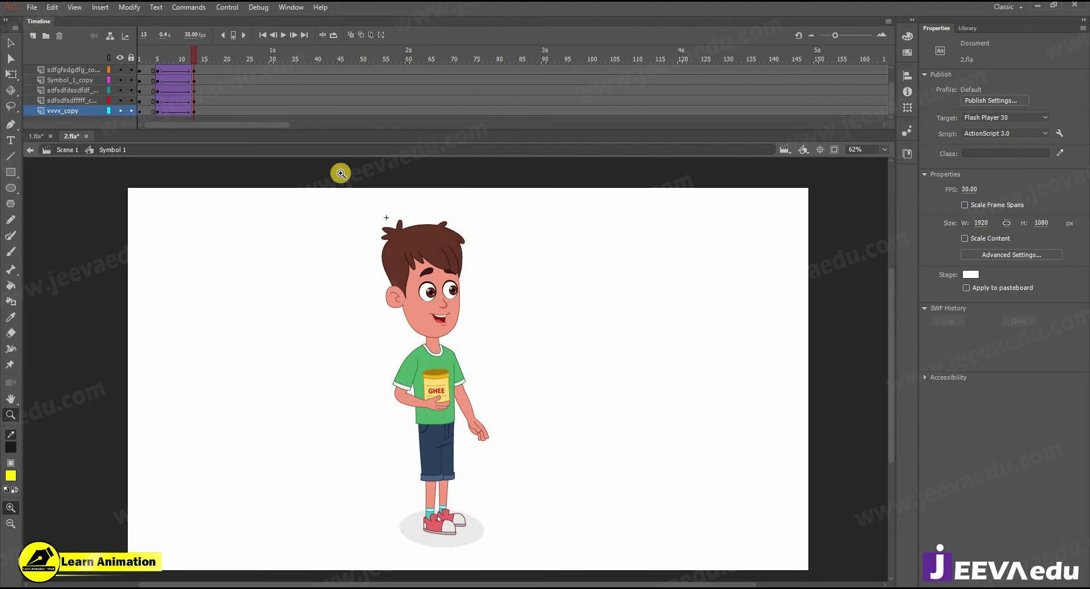
Step: Open the free arm's symbol, add forearm-layer keyframes at frames 5 and 13, and create a classic tween between them
{"action": "left_click", "coordinate": [518, 427]}
{"action": "key", "text": "v"}
{"action": "left_click", "coordinate": [441, 430]}
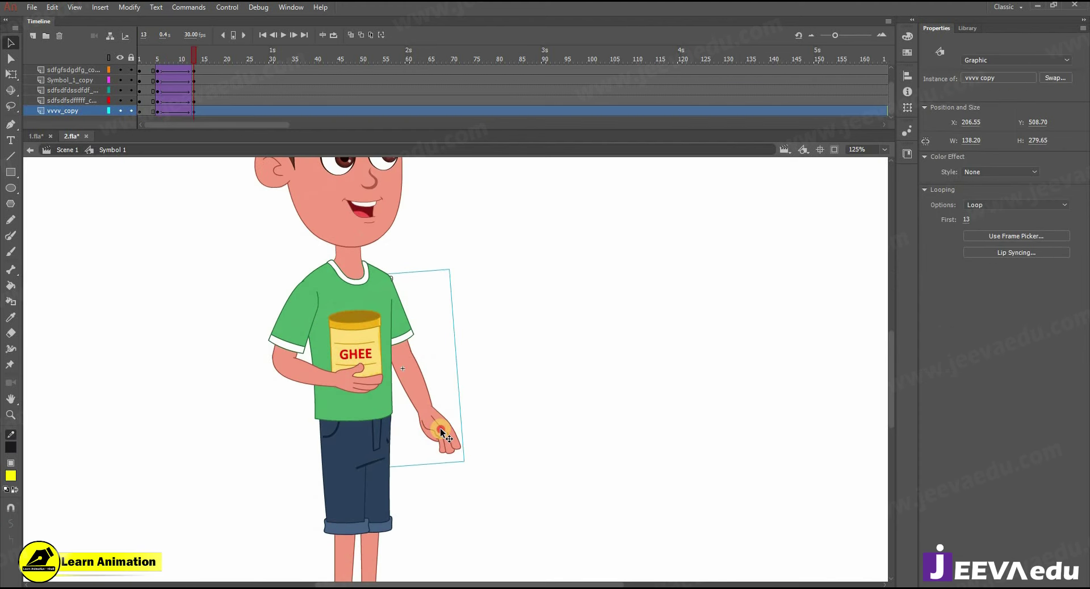
{"action": "double_click", "coordinate": [441, 430]}
{"action": "left_click", "coordinate": [190, 70]}
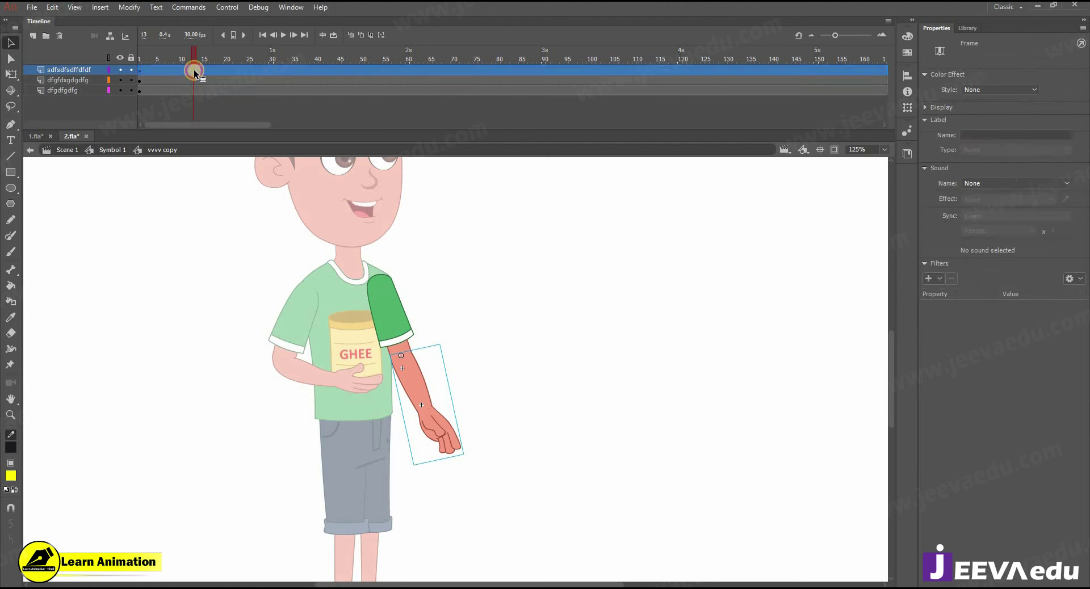
{"action": "left_click", "coordinate": [162, 71]}
{"action": "left_click", "coordinate": [159, 71]}
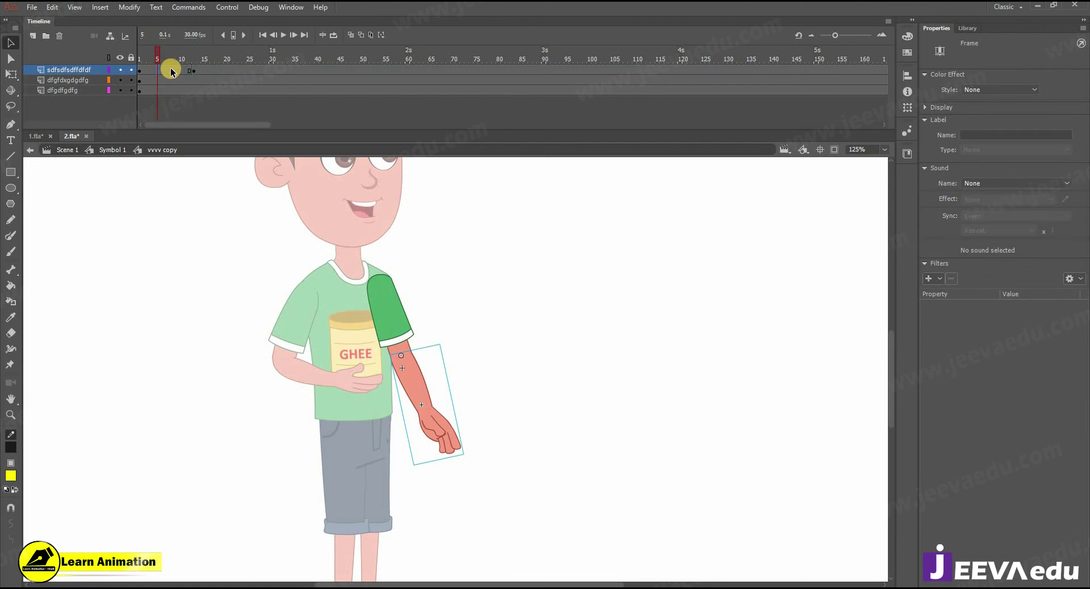
{"action": "right_click", "coordinate": [171, 71]}
{"action": "left_click", "coordinate": [203, 97]}
{"action": "left_click", "coordinate": [1056, 204]}
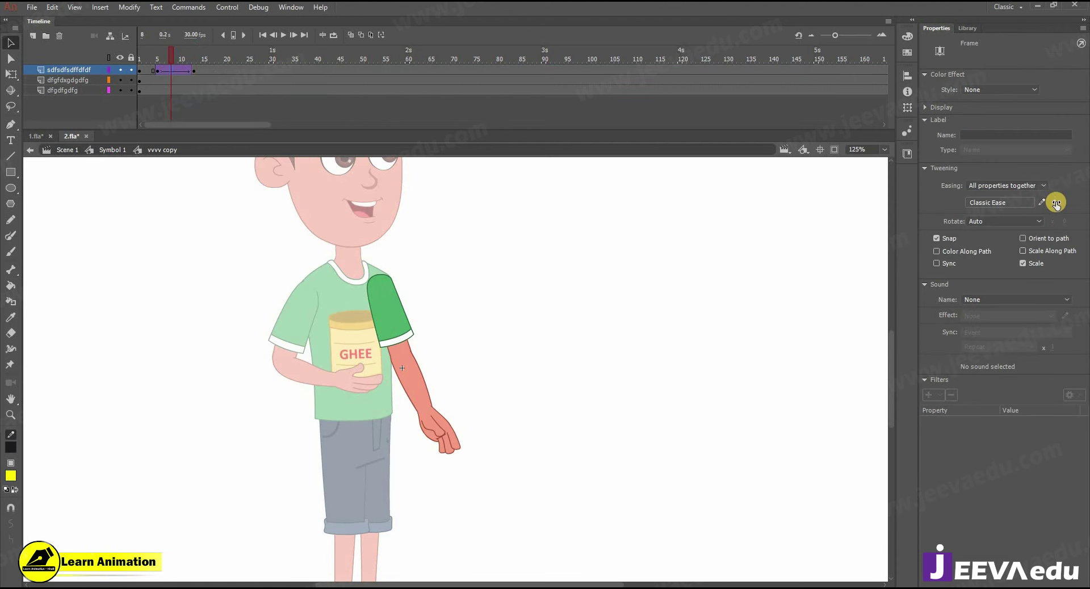
Step: Rotate the forearm at frame 13 up to a roughly horizontal forward reach, and scrub the motion in Symbol 1
{"action": "left_click", "coordinate": [186, 76]}
{"action": "left_click", "coordinate": [406, 386]}
{"action": "key", "text": "q"}
{"action": "left_click_drag", "start_coordinate": [463, 447], "coordinate": [498, 342]}
{"action": "double_click", "coordinate": [170, 309]}
{"action": "left_click", "coordinate": [174, 53]}
{"action": "mouse_move", "coordinate": [174, 52]}
{"action": "left_mouse_down"}
{"action": "mouse_move", "coordinate": [165, 54]}
{"action": "mouse_move", "coordinate": [195, 54]}
{"action": "left_mouse_up"}
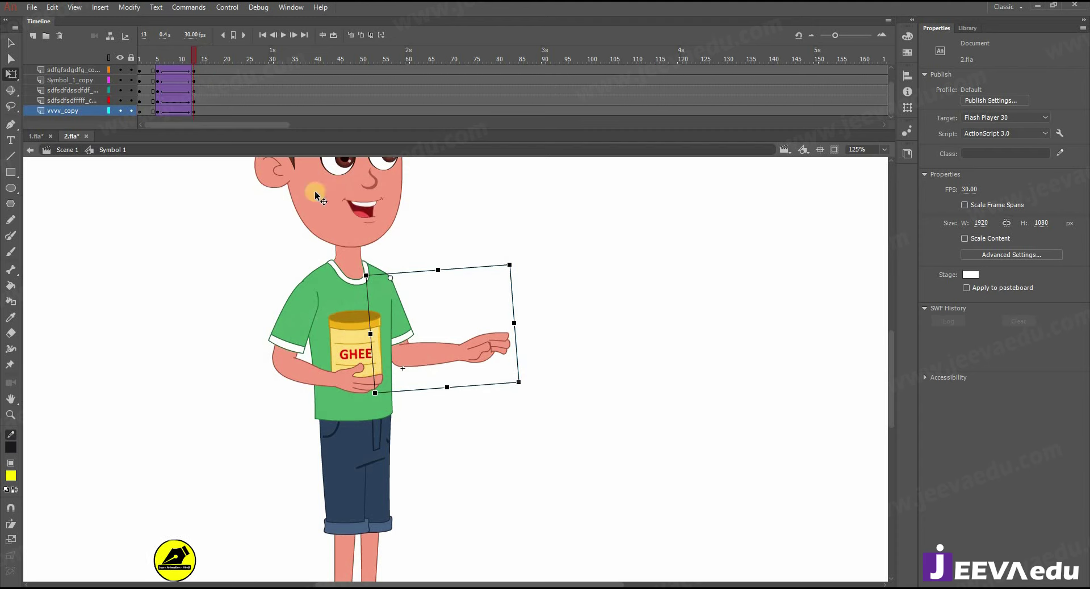
Step: Reopen the free arm's symbol, lower the forearm slightly at frame 13, and scrub its tween
{"action": "double_click", "coordinate": [481, 344]}
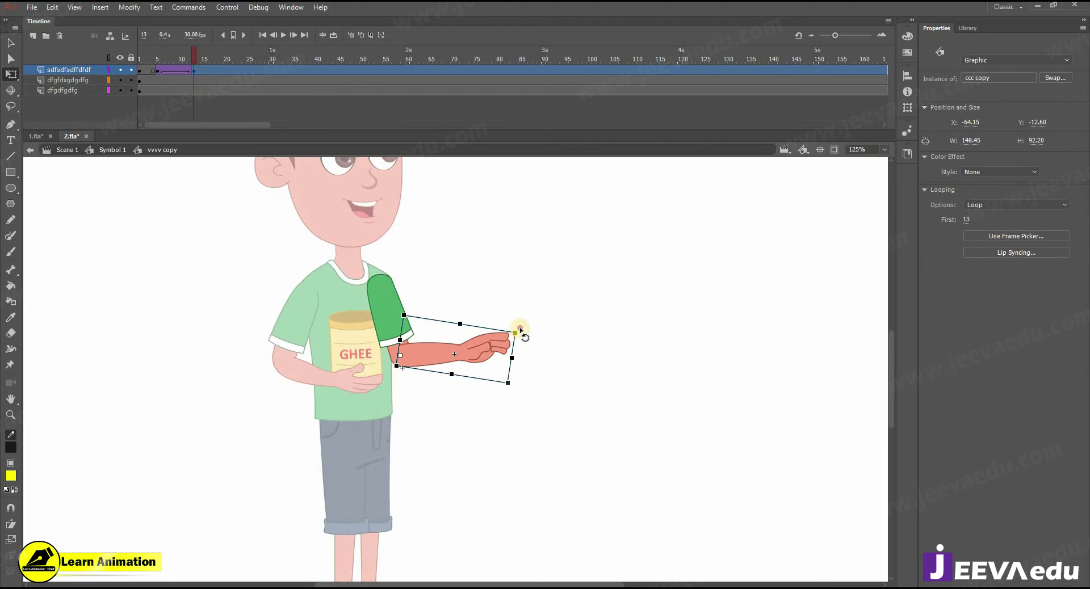
{"action": "left_click_drag", "start_coordinate": [520, 330], "coordinate": [523, 345]}
{"action": "double_click", "coordinate": [521, 316]}
{"action": "mouse_move", "coordinate": [195, 56]}
{"action": "left_mouse_down"}
{"action": "mouse_move", "coordinate": [158, 67]}
{"action": "mouse_move", "coordinate": [193, 67]}
{"action": "left_mouse_up"}
{"action": "left_click_drag", "start_coordinate": [333, 216], "coordinate": [327, 246]}
{"action": "key", "text": "v"}
{"action": "double_click", "coordinate": [427, 389]}
{"action": "left_click_drag", "start_coordinate": [194, 60], "coordinate": [168, 62]}
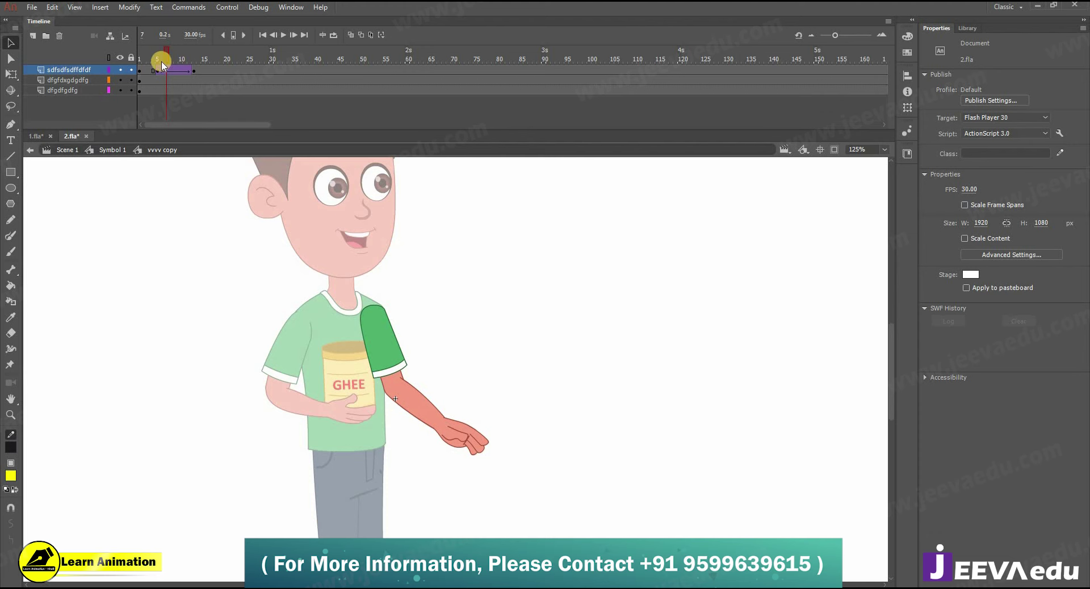
{"action": "left_click", "coordinate": [198, 81]}
{"action": "left_click_drag", "start_coordinate": [198, 81], "coordinate": [194, 82]}
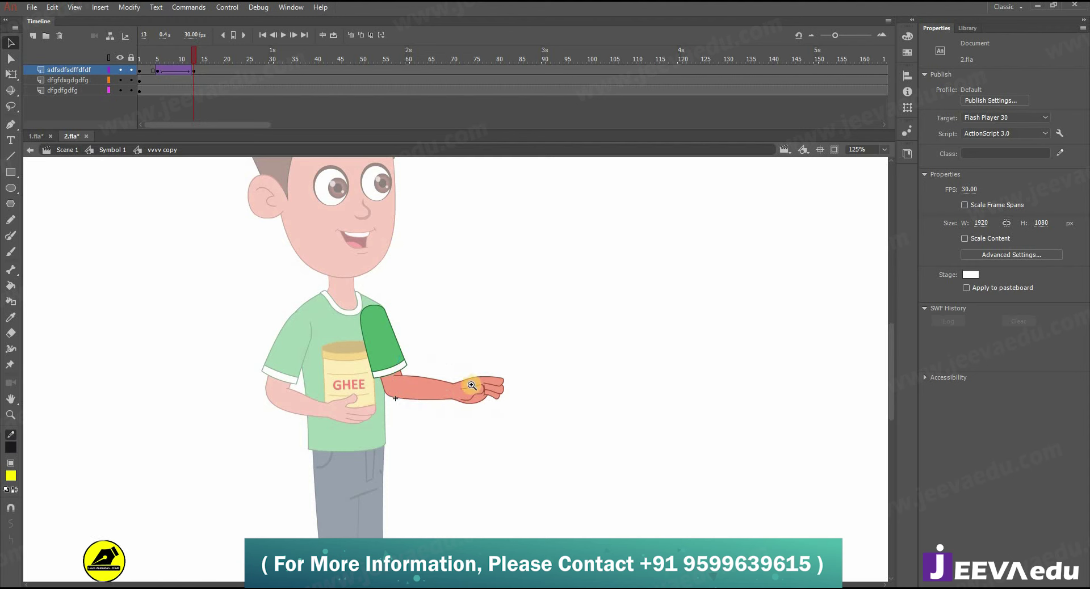
Step: Open the forearm symbol, keyframe the hand layer at frames 5 and 13, and add a classic tween with ease 100
{"action": "key", "text": "z"}
{"action": "key", "text": "v"}
{"action": "double_click", "coordinate": [467, 394]}
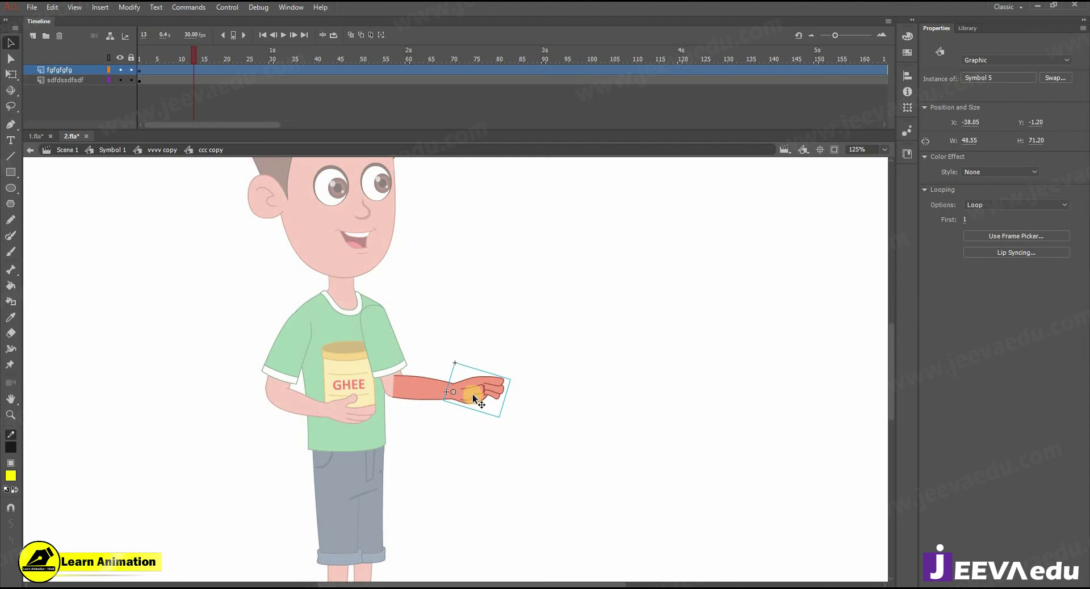
{"action": "left_click", "coordinate": [192, 70]}
{"action": "key", "text": "F6"}
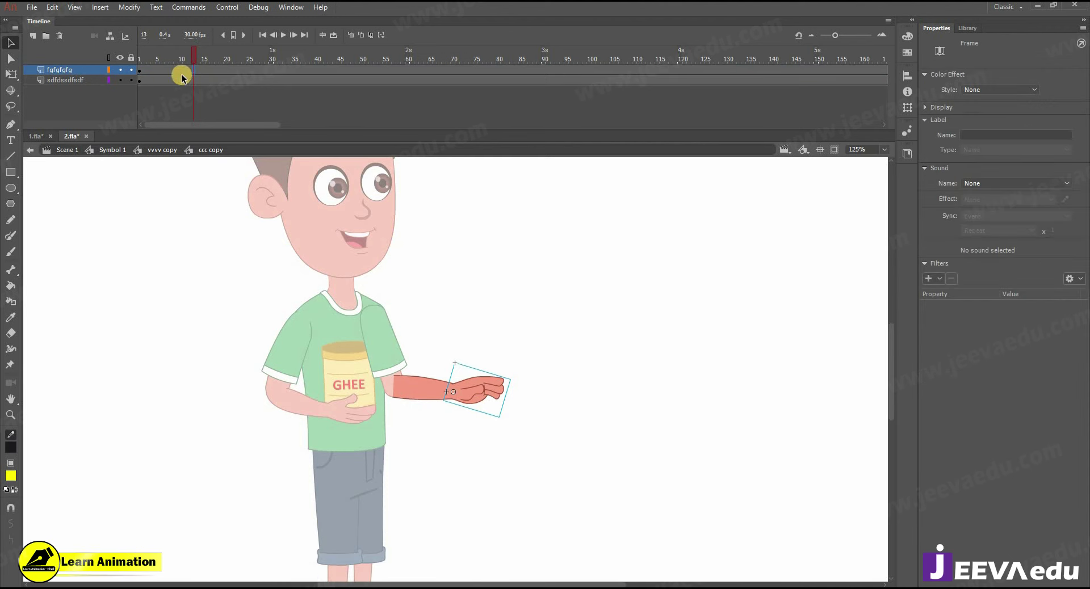
{"action": "right_click", "coordinate": [173, 70]}
{"action": "left_click", "coordinate": [230, 100]}
{"action": "left_click", "coordinate": [1055, 206]}
{"action": "type", "text": "100"}
{"action": "key", "text": "Return"}
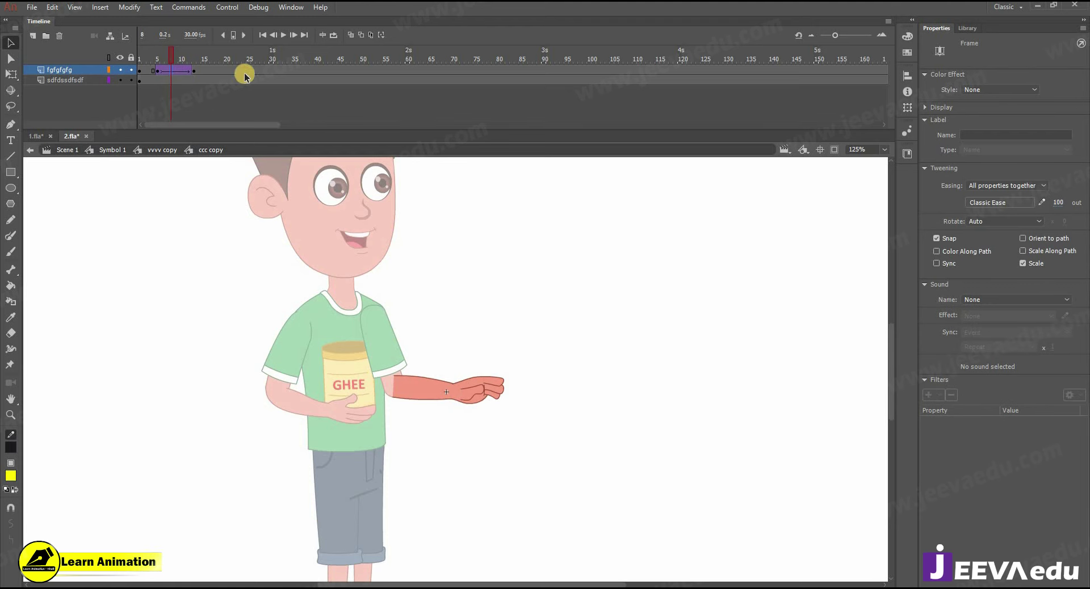
Step: Open the hand symbol, Symbol 5, from frame 13 and insert a keyframe at frame 7 on Layer_1
{"action": "left_click", "coordinate": [259, 162]}
{"action": "left_click", "coordinate": [469, 397]}
{"action": "key", "text": "ctrl+="}
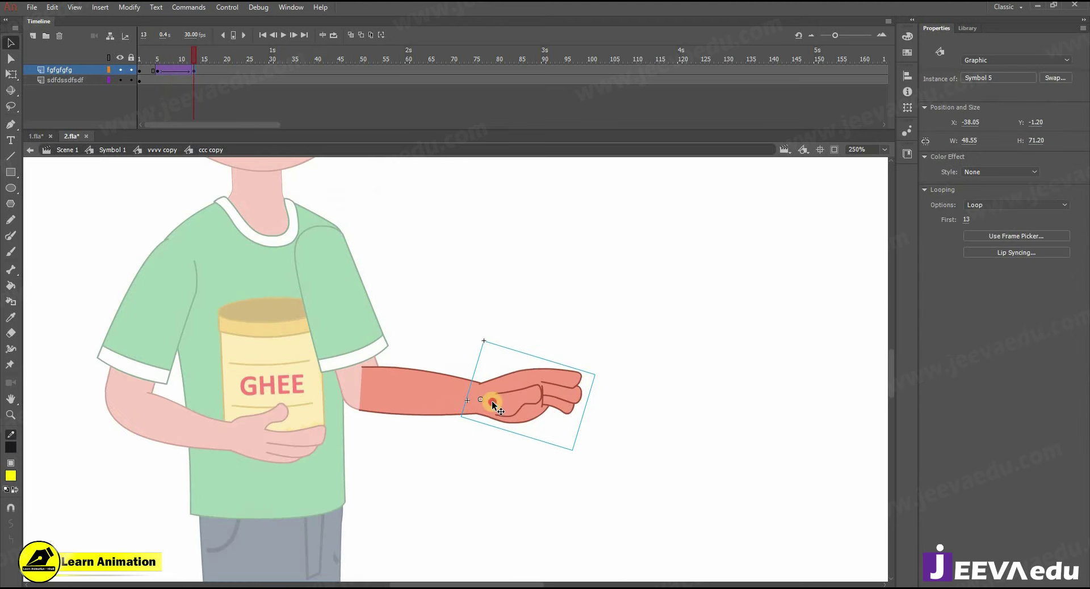
{"action": "double_click", "coordinate": [492, 401]}
{"action": "left_click", "coordinate": [174, 70]}
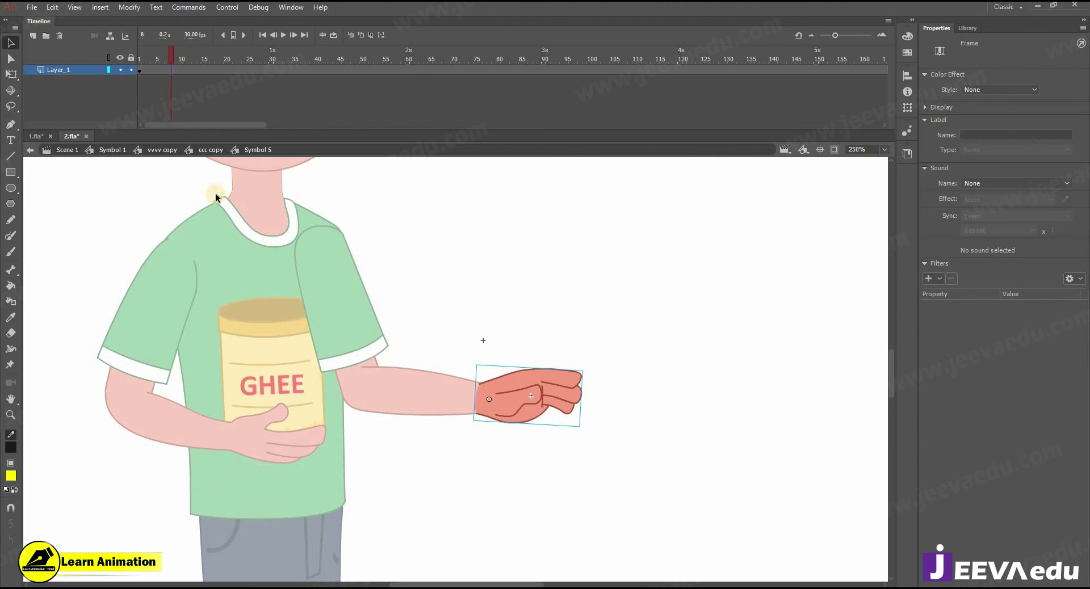
{"action": "left_click", "coordinate": [164, 74]}
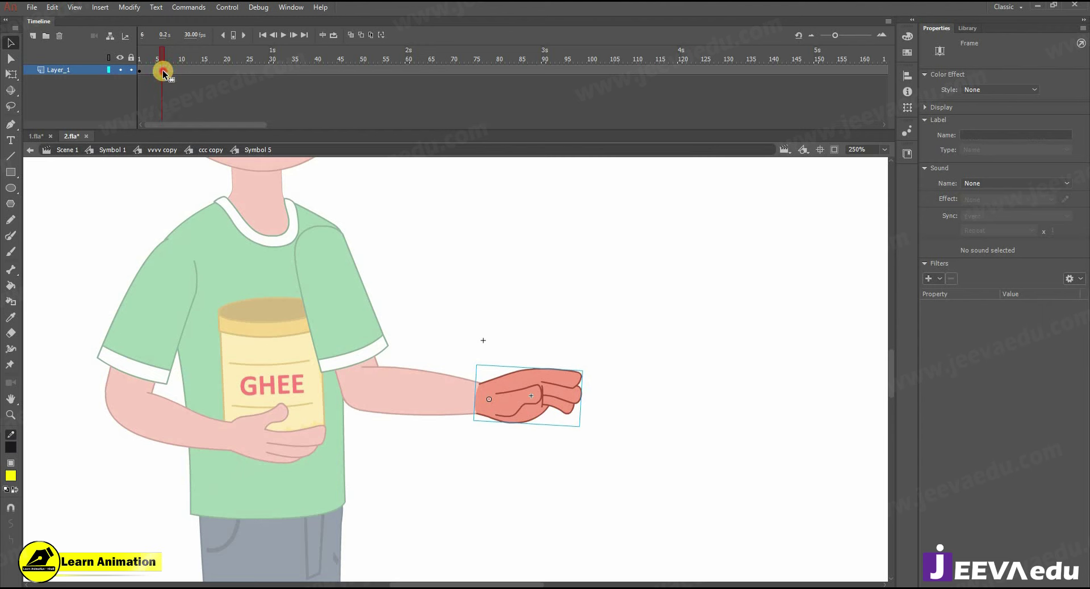
{"action": "left_click", "coordinate": [166, 70]}
{"action": "key", "text": "F6"}
Step: Try hand poses for the frame 7 keyframe in the Frame Picker and choose the open palm, frame 5
{"action": "left_click", "coordinate": [494, 391]}
{"action": "left_click", "coordinate": [1007, 236]}
{"action": "left_click_drag", "start_coordinate": [561, 203], "coordinate": [750, 213]}
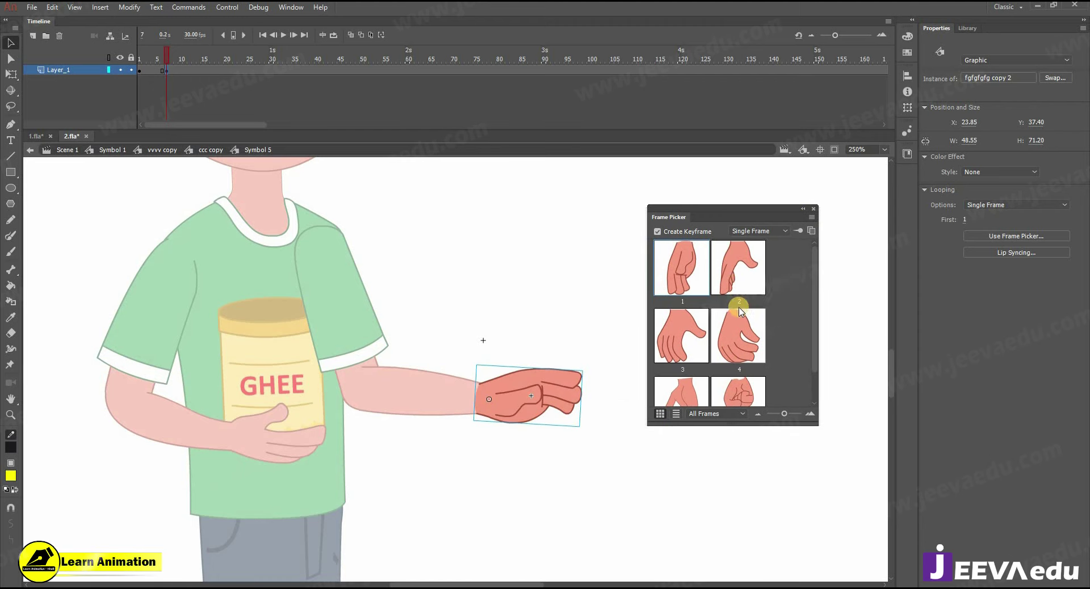
{"action": "left_click", "coordinate": [738, 284]}
{"action": "left_click", "coordinate": [688, 324]}
{"action": "left_click", "coordinate": [692, 278]}
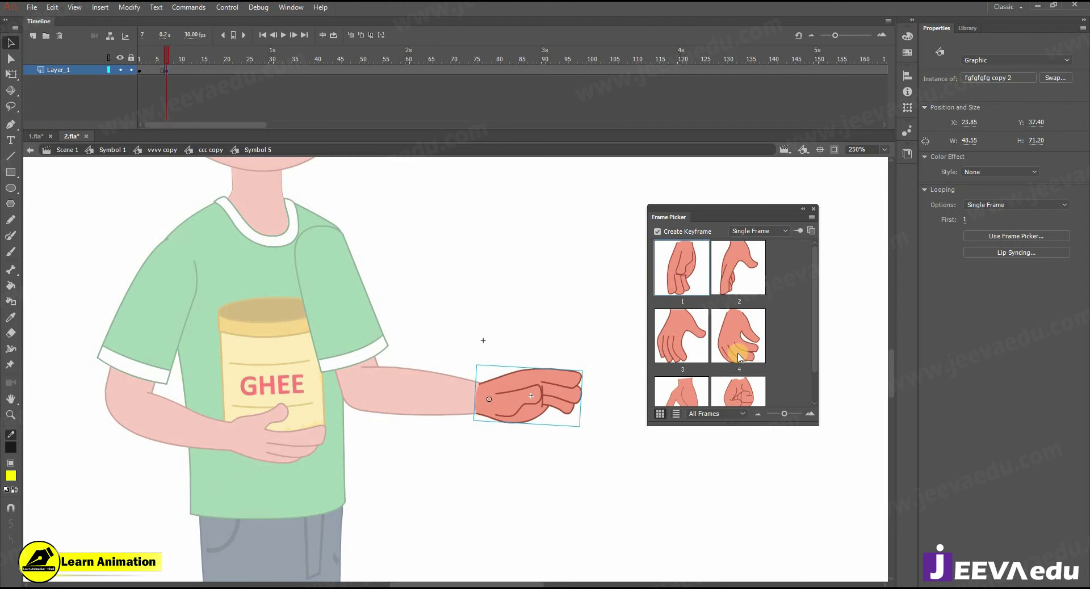
{"action": "scroll", "coordinate": [683, 365], "scroll_direction": "down", "scroll_amount": 1}
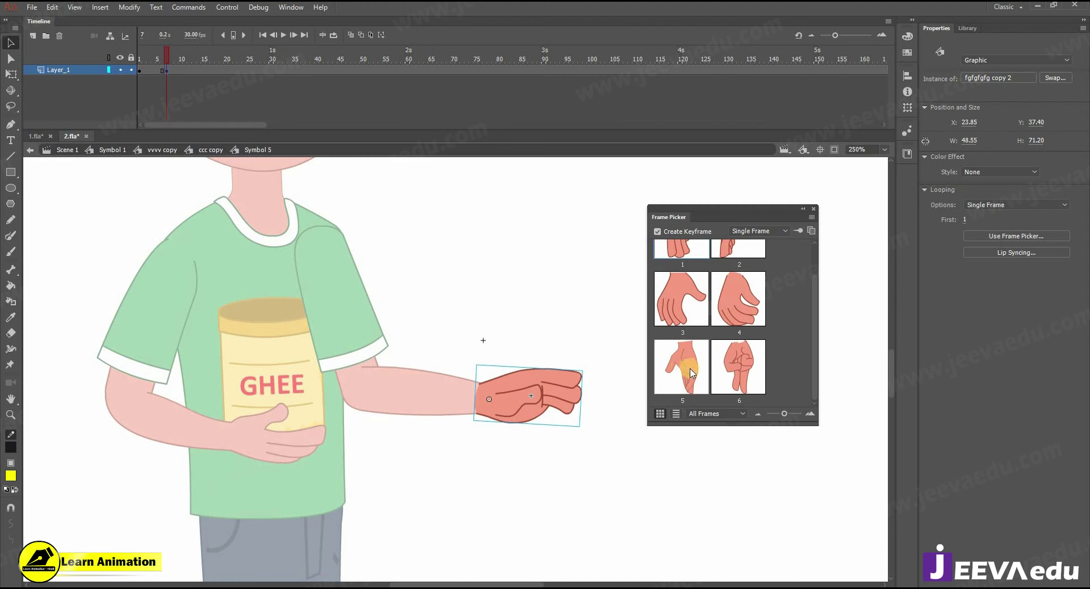
{"action": "left_click", "coordinate": [691, 373]}
{"action": "left_click", "coordinate": [738, 366]}
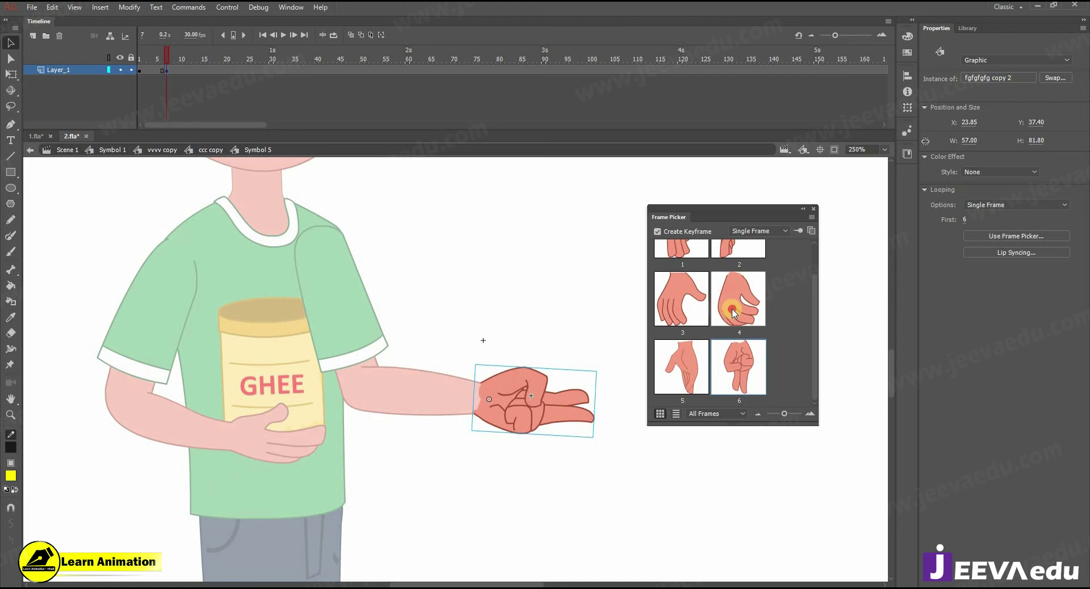
{"action": "left_click", "coordinate": [684, 368]}
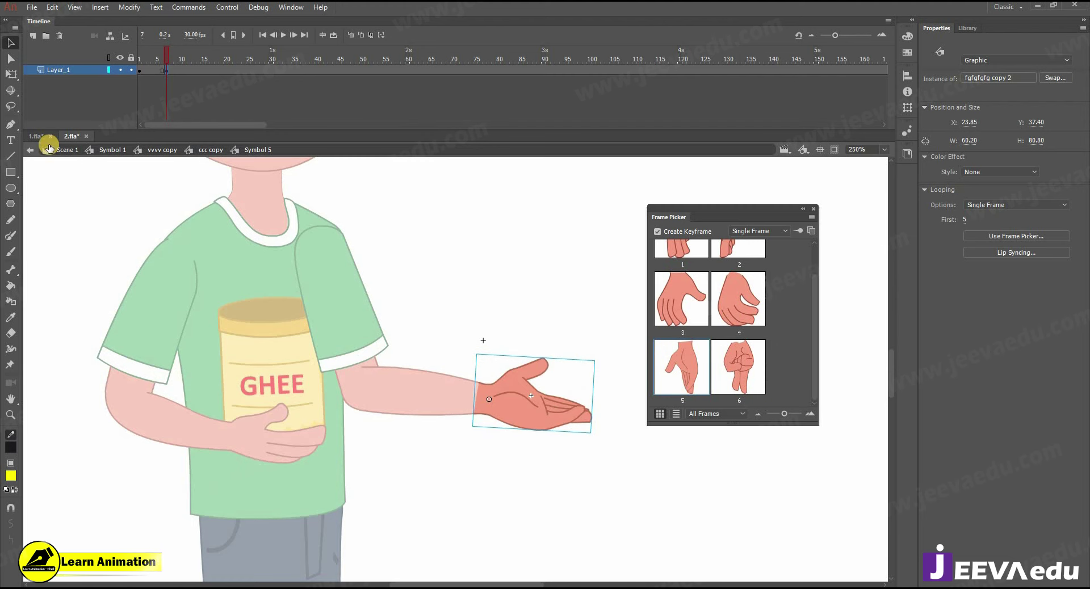
Step: Return to the forearm symbol and sample the forearm's dark outline colour at the wrist as the stroke colour
{"action": "key", "text": "ctrl+Tab"}
{"action": "key", "text": "z"}
{"action": "left_click", "coordinate": [339, 494]}
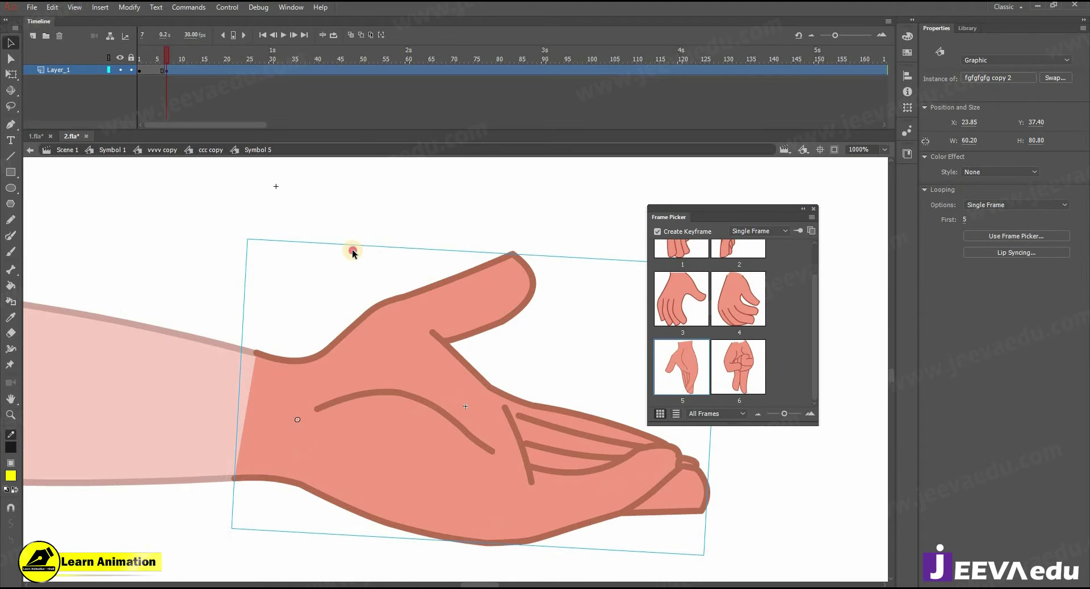
{"action": "double_click", "coordinate": [352, 249]}
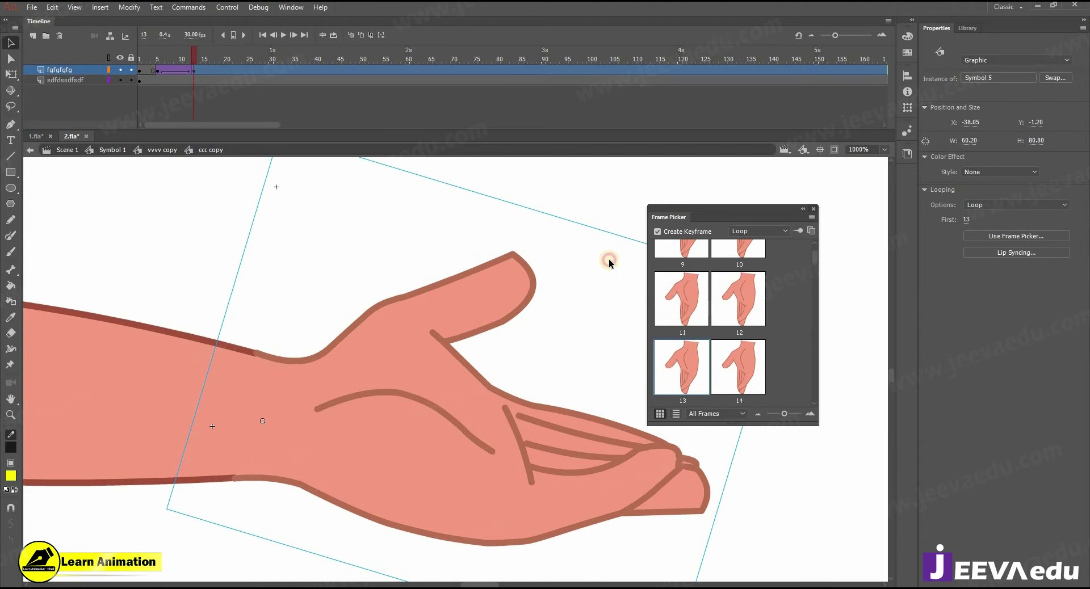
{"action": "key", "text": "z"}
{"action": "left_click", "coordinate": [408, 381]}
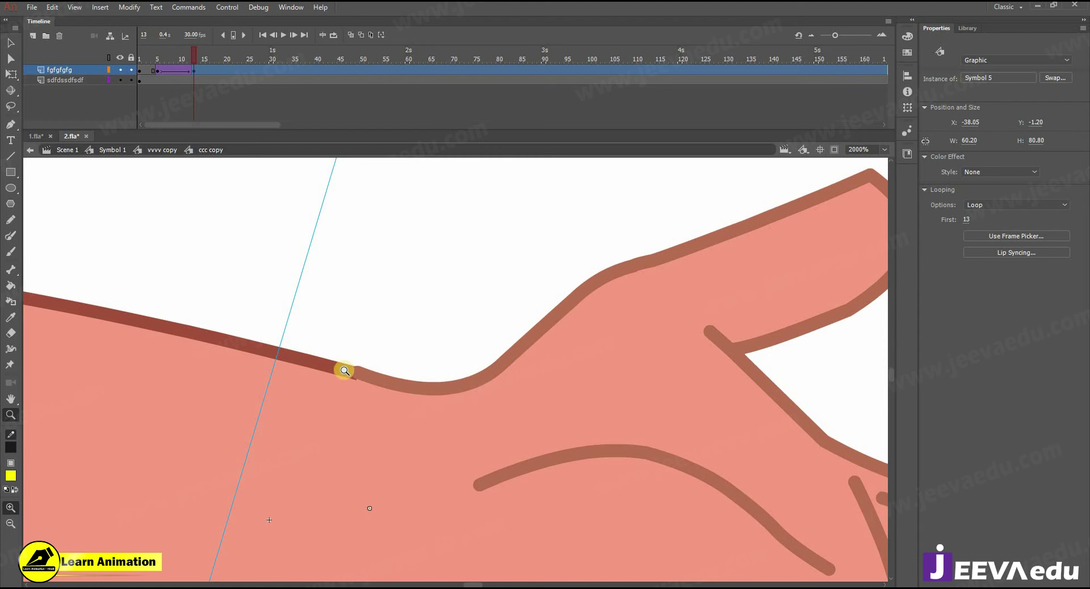
{"action": "left_click", "coordinate": [10, 448]}
{"action": "left_click", "coordinate": [256, 350]}
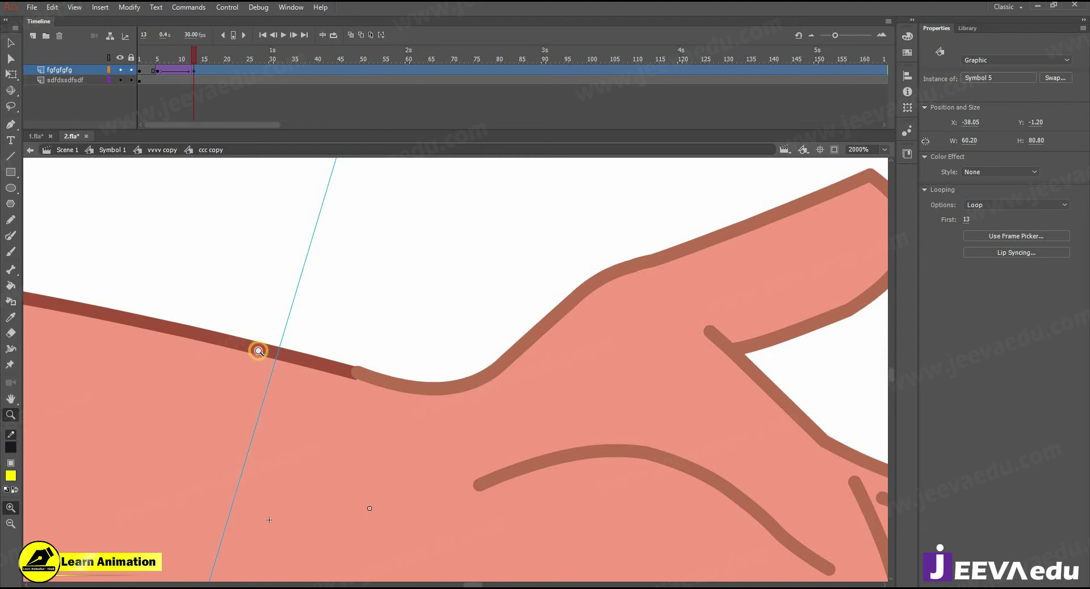
Step: Open the palm drawing's group, apply the sampled colour to the hand's outlines, and return to the forearm symbol
{"action": "double_click", "coordinate": [471, 382]}
{"action": "double_click", "coordinate": [472, 382]}
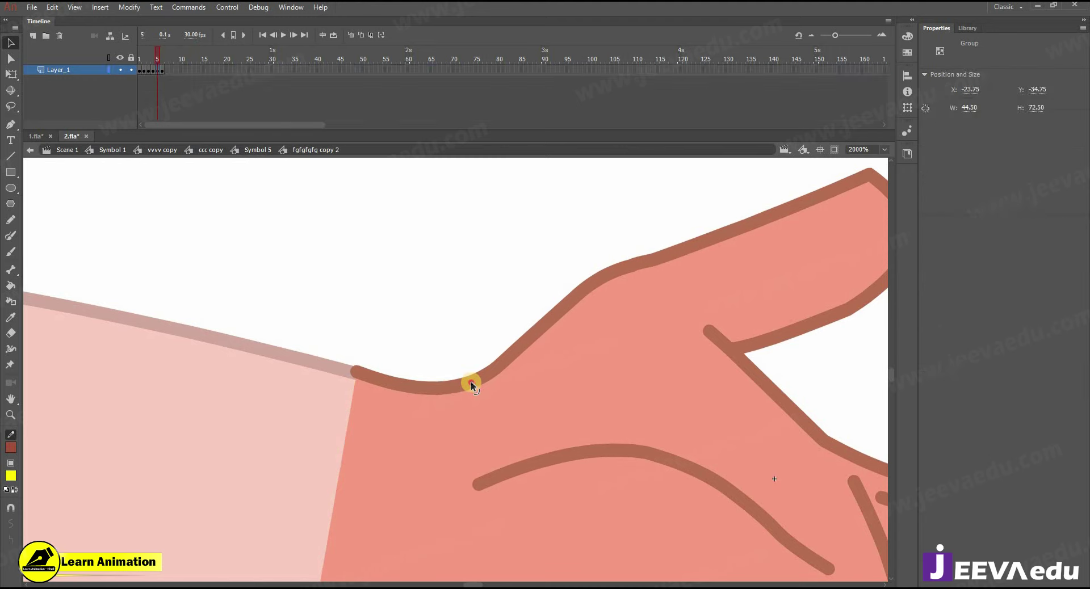
{"action": "double_click", "coordinate": [471, 382]}
{"action": "key", "text": "z"}
{"action": "left_click", "coordinate": [501, 437], "text": "alt"}
{"action": "left_click", "coordinate": [501, 437], "text": "alt"}
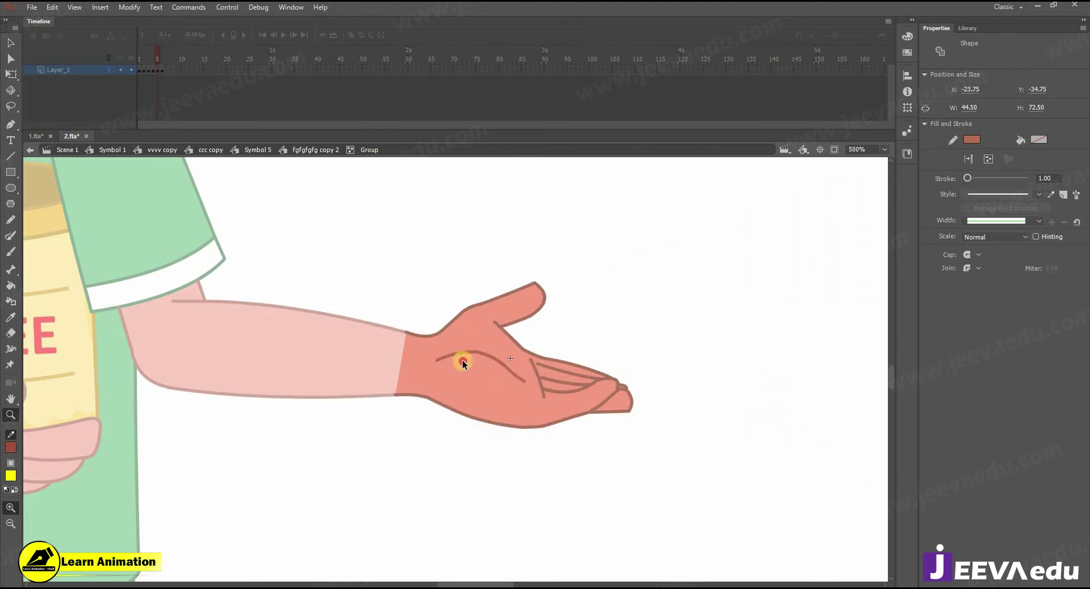
{"action": "key", "text": "v"}
{"action": "double_click", "coordinate": [463, 362]}
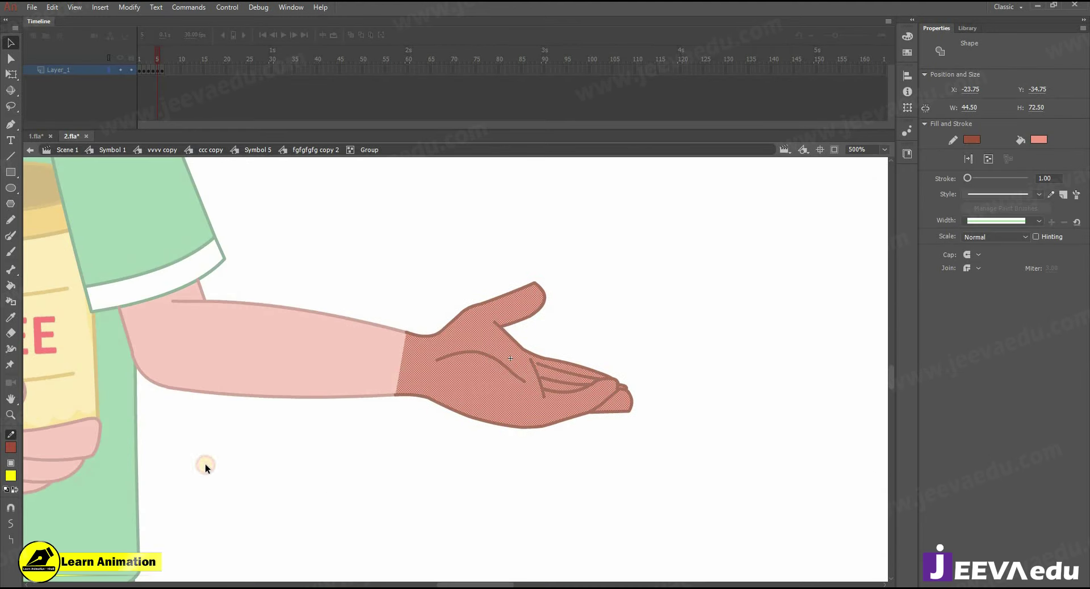
{"action": "double_click", "coordinate": [350, 445]}
{"action": "double_click", "coordinate": [420, 435]}
{"action": "double_click", "coordinate": [420, 435]}
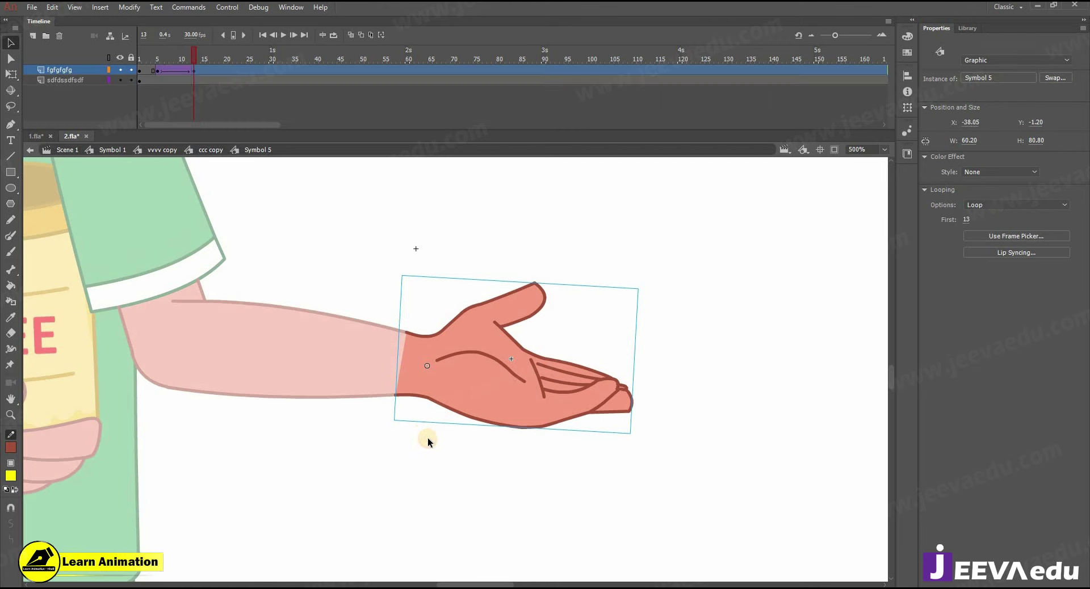
Step: Return to Symbol 1 and play the arm and body animation from its start twice
{"action": "key", "text": "z"}
{"action": "left_click", "coordinate": [475, 367], "text": "alt"}
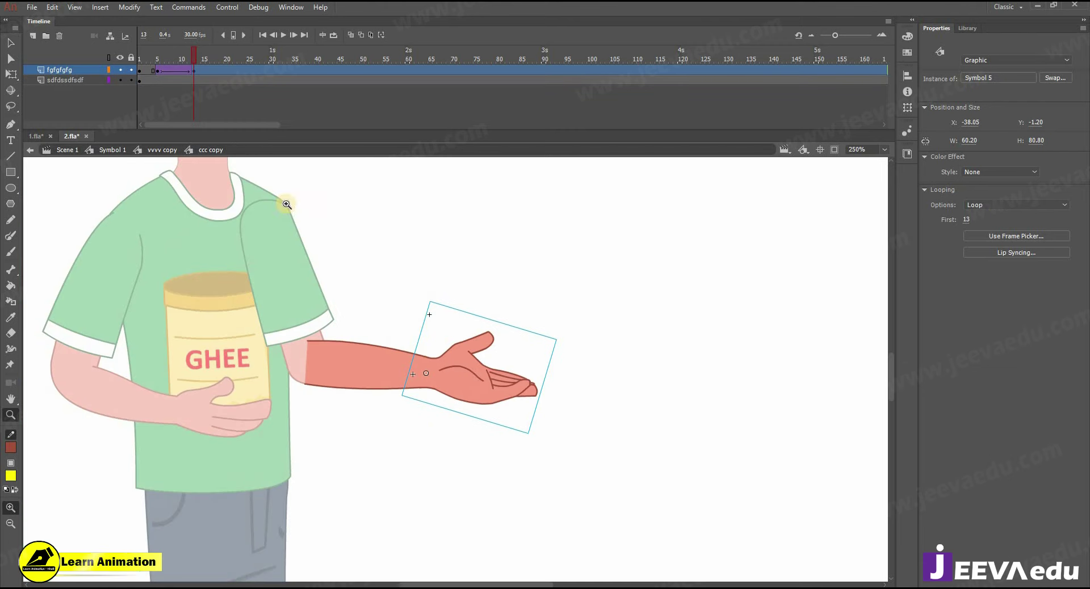
{"action": "left_click", "coordinate": [113, 149]}
{"action": "left_click", "coordinate": [528, 442], "text": "alt"}
{"action": "left_click_drag", "start_coordinate": [500, 444], "coordinate": [554, 527]}
{"action": "left_click_drag", "start_coordinate": [185, 54], "coordinate": [136, 72]}
{"action": "key", "text": "Return"}
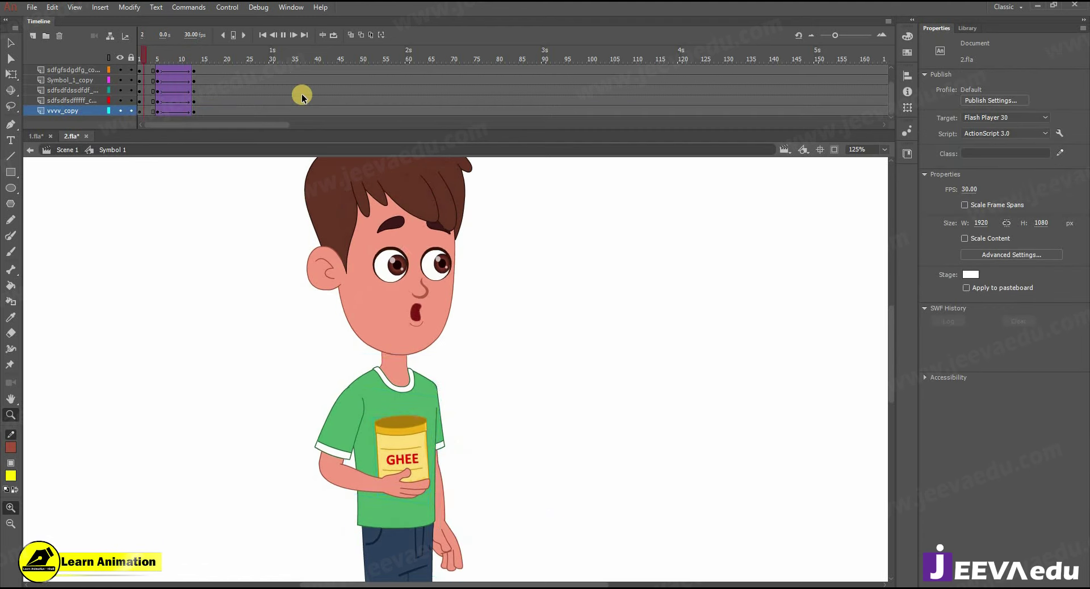
{"action": "key", "text": "Return"}
{"action": "left_click_drag", "start_coordinate": [194, 54], "coordinate": [141, 68]}
{"action": "key", "text": "Return"}
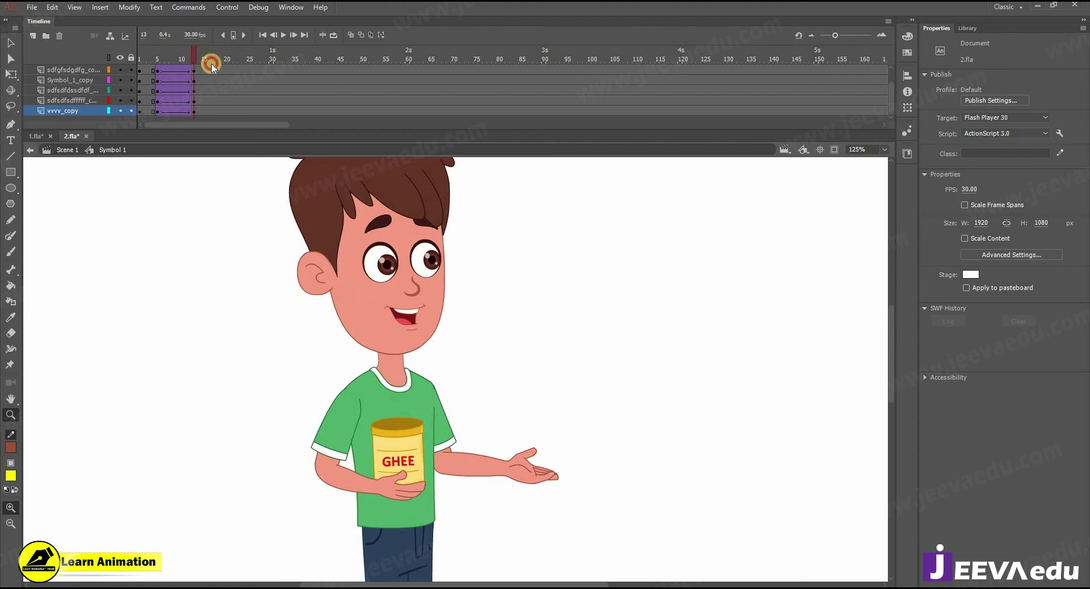
Step: At frame 13 of Symbol 1, open the boy's head symbol for editing
{"action": "left_click", "coordinate": [191, 70]}
{"action": "left_click_drag", "start_coordinate": [193, 71], "coordinate": [194, 70]}
{"action": "left_click", "coordinate": [434, 290], "text": "alt"}
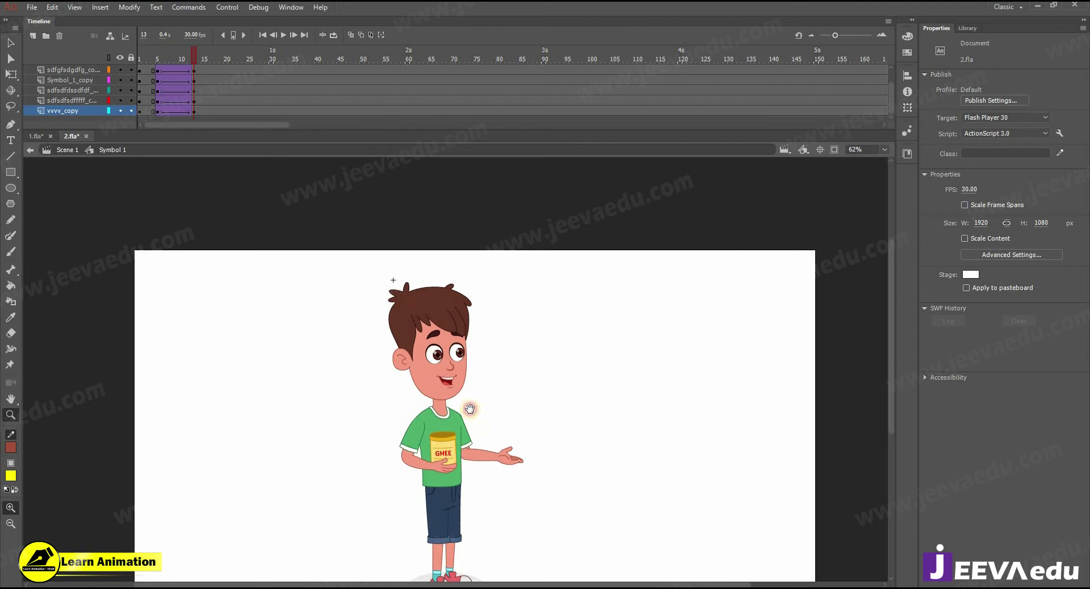
{"action": "left_click", "coordinate": [470, 409]}
{"action": "key", "text": "v"}
{"action": "double_click", "coordinate": [459, 385]}
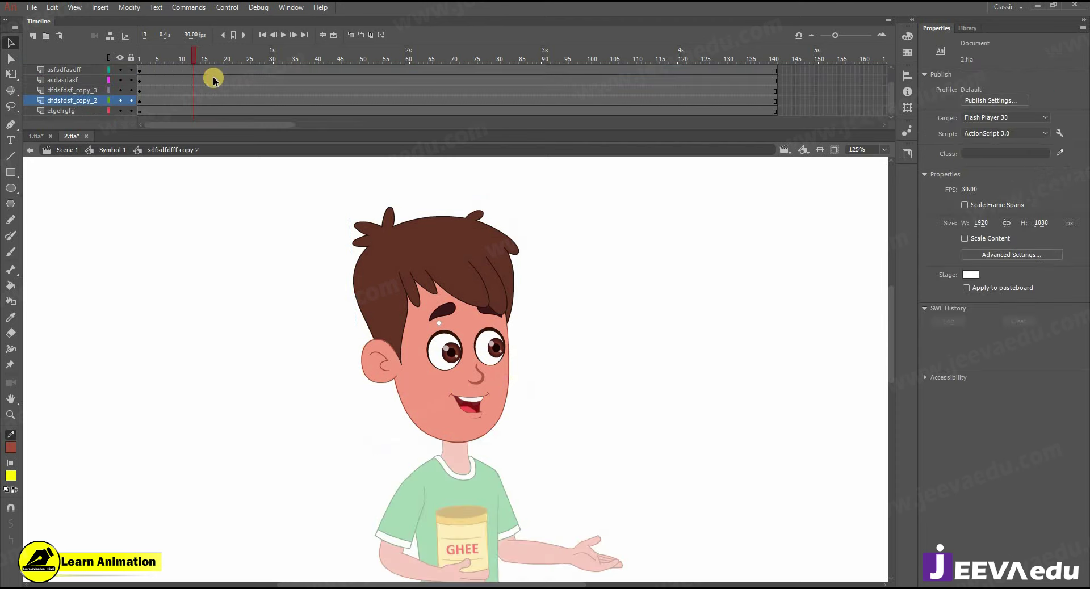
Step: Insert keyframes at frames 5 and 13 on the head symbol's layers and create classic tweens between them
{"action": "left_click", "coordinate": [193, 69]}
{"action": "left_click_drag", "start_coordinate": [193, 118], "coordinate": [159, 131]}
{"action": "left_click", "coordinate": [193, 80]}
{"action": "key", "text": "F6"}
{"action": "scroll", "coordinate": [158, 81], "scroll_direction": "up", "scroll_amount": 2}
{"action": "right_click", "coordinate": [158, 82]}
{"action": "left_click", "coordinate": [193, 109]}
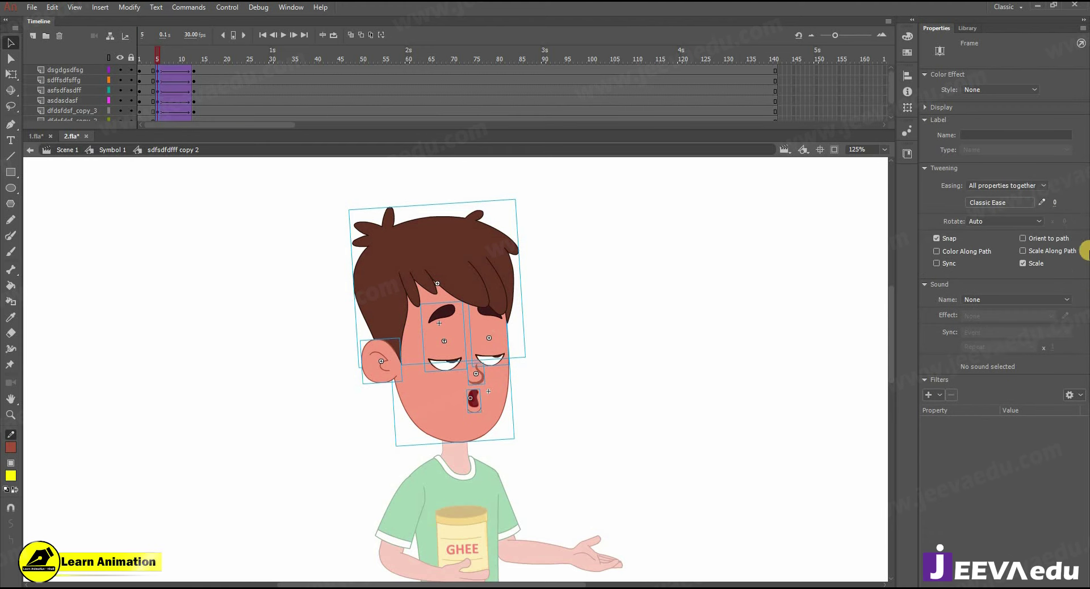
Step: At frame 13, select both eyes, the nose and the mouth together and nudge them up 3 px
{"action": "left_click_drag", "start_coordinate": [183, 59], "coordinate": [194, 61]}
{"action": "left_click", "coordinate": [420, 350]}
{"action": "left_click", "coordinate": [466, 366]}
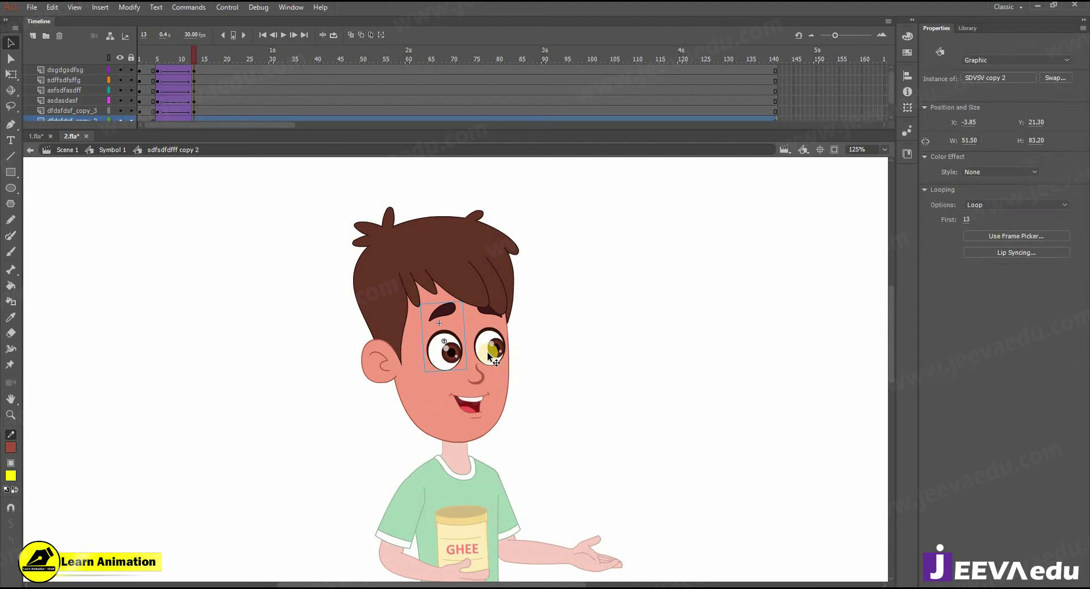
{"action": "left_click", "coordinate": [487, 352], "text": "shift"}
{"action": "left_click", "coordinate": [477, 377], "text": "shift"}
{"action": "left_click", "coordinate": [481, 376], "text": "shift"}
{"action": "left_click", "coordinate": [481, 396], "text": "shift"}
{"action": "left_click", "coordinate": [498, 407], "text": "shift"}
{"action": "left_click_drag", "start_coordinate": [487, 359], "coordinate": [632, 392]}
{"action": "key", "text": "ctrl+z"}
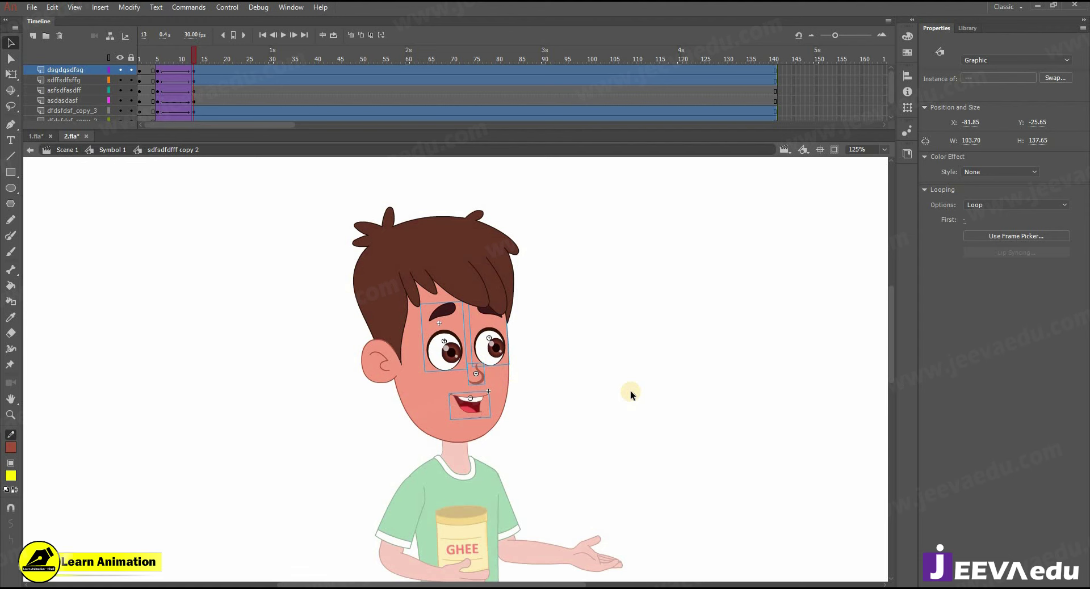
{"action": "key", "text": "Up"}
{"action": "key", "text": "Up"}
{"action": "key", "text": "Up"}
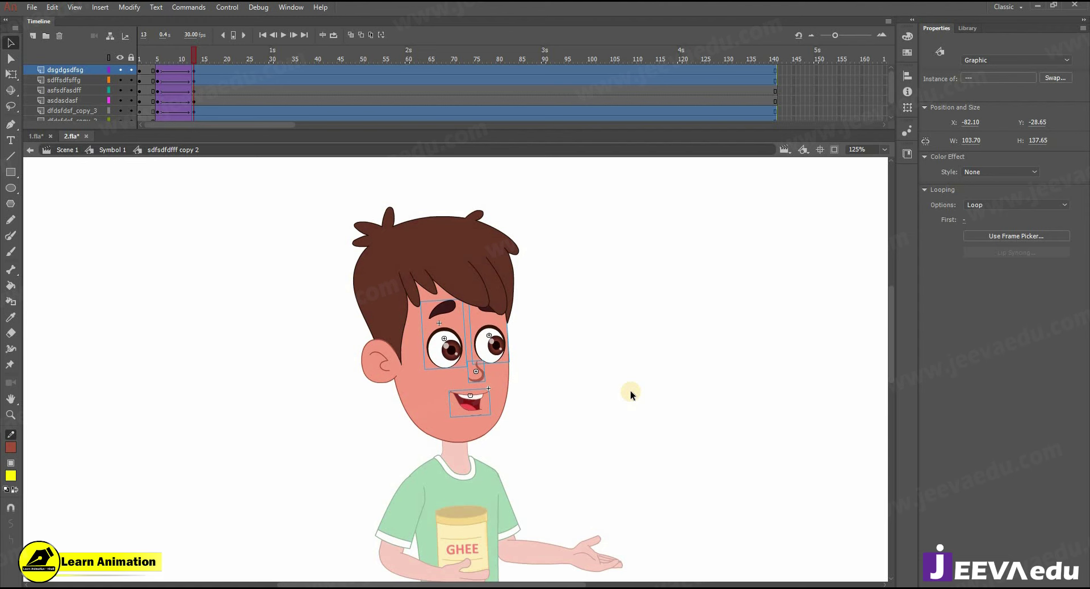
Step: At frame 13, nudge the hair up slightly and the ear down slightly
{"action": "left_click", "coordinate": [469, 293]}
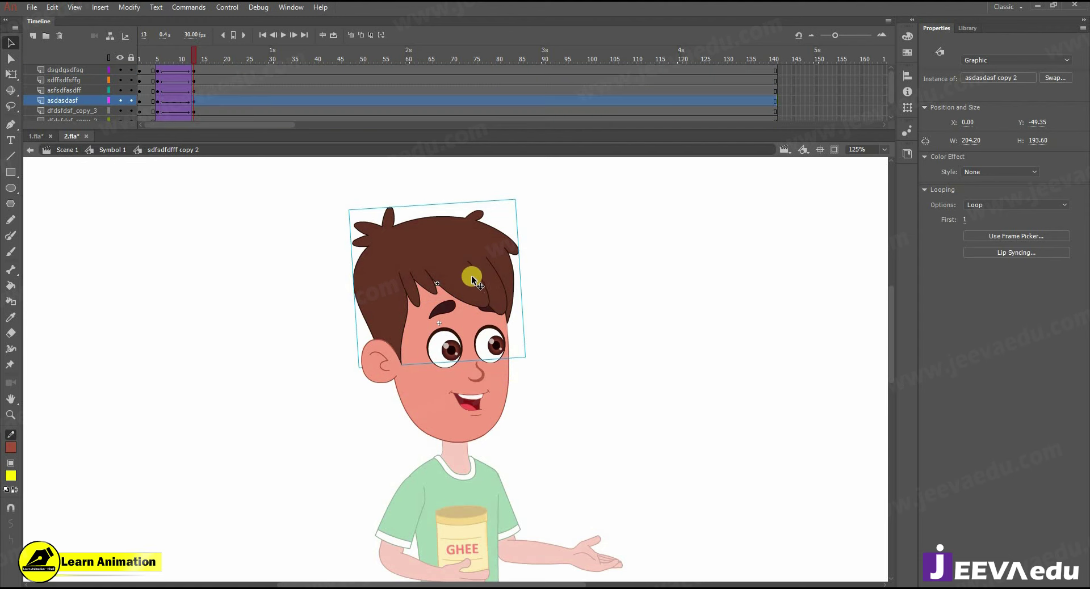
{"action": "key", "text": "Up"}
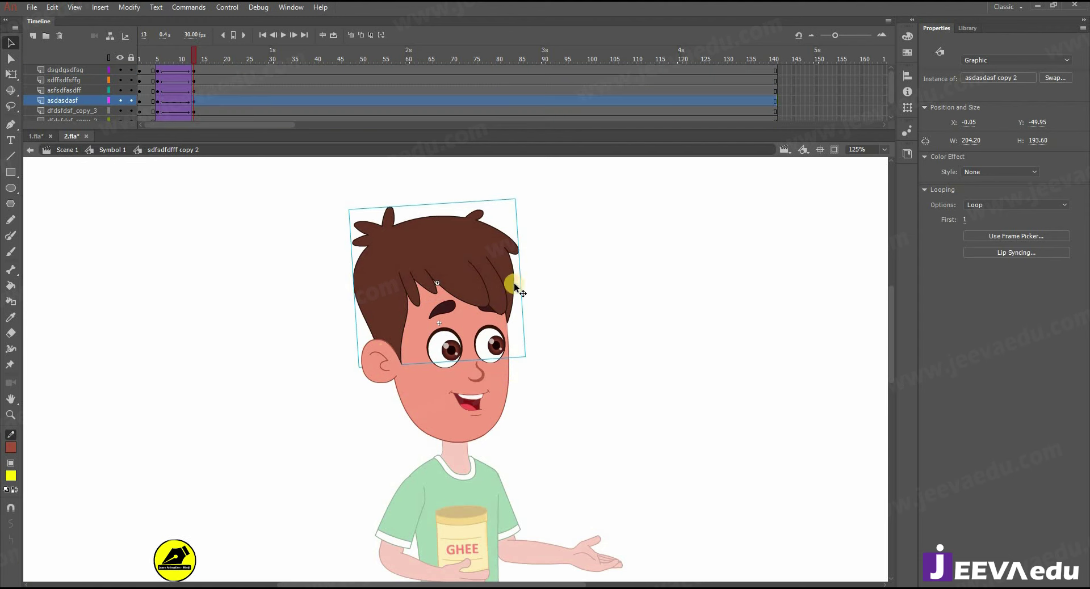
{"action": "left_click", "coordinate": [387, 355]}
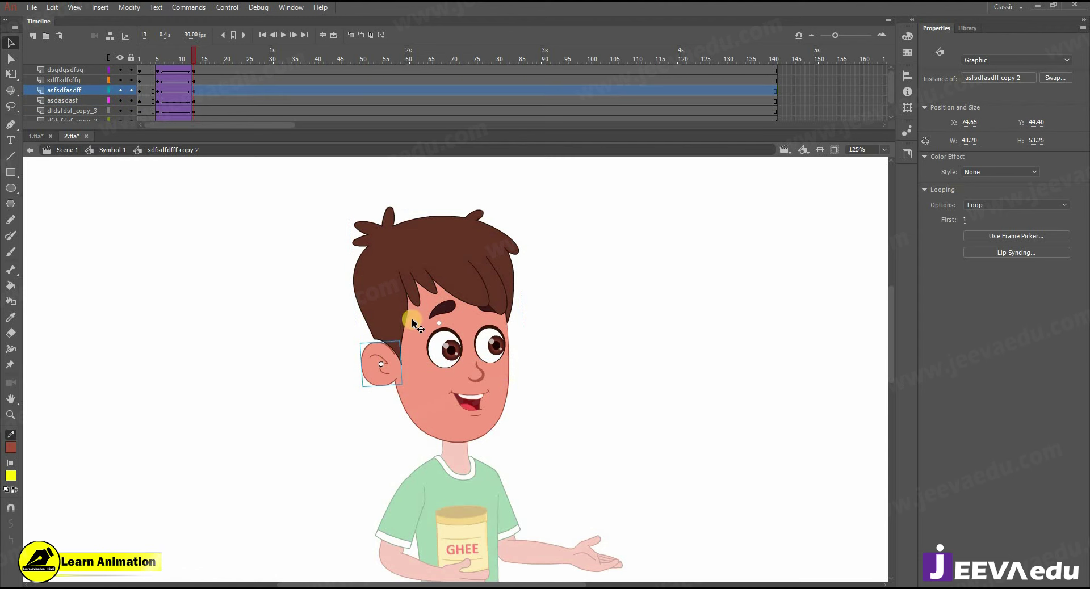
Step: Open the hair drawing's group and bend its lower edge down over the ear to cover the gap
{"action": "left_click", "coordinate": [405, 397], "text": "ctrl"}
{"action": "left_click", "coordinate": [445, 306], "text": "ctrl"}
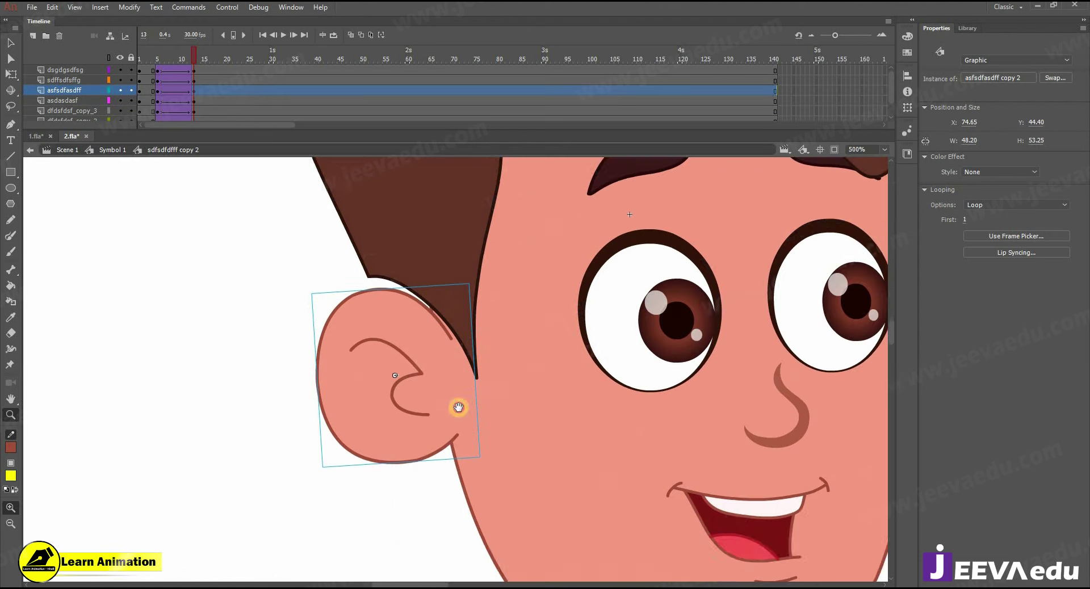
{"action": "scroll", "coordinate": [454, 391], "scroll_direction": "up", "scroll_amount": 2}
{"action": "left_click", "coordinate": [418, 342]}
{"action": "left_click", "coordinate": [418, 340]}
{"action": "left_click", "coordinate": [417, 325]}
{"action": "double_click", "coordinate": [417, 325]}
{"action": "double_click", "coordinate": [417, 325]}
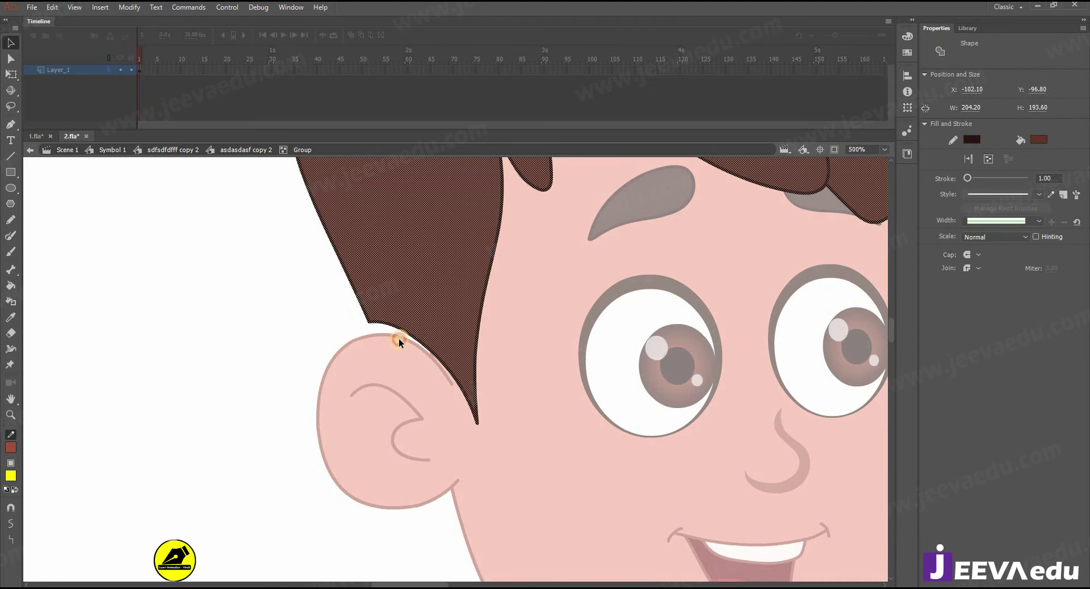
{"action": "left_click_drag", "start_coordinate": [404, 331], "coordinate": [392, 368]}
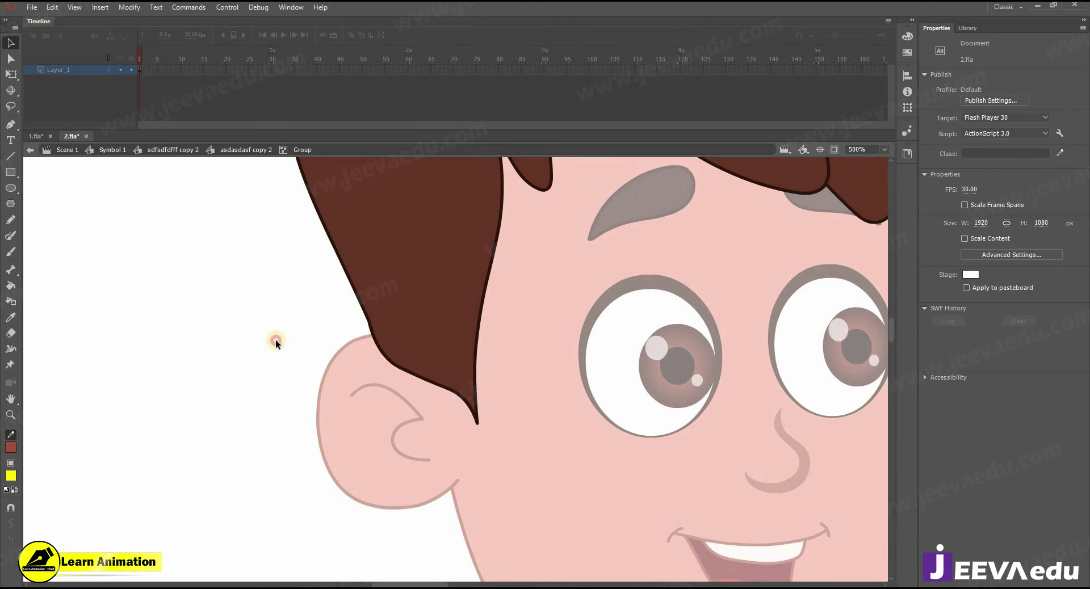
Step: Leave the hair group for the head symbol and scrub its timeline to frame 13 to check the face movement
{"action": "double_click", "coordinate": [263, 328]}
{"action": "left_click", "coordinate": [263, 328]}
{"action": "left_click", "coordinate": [399, 382], "text": "ctrl+alt"}
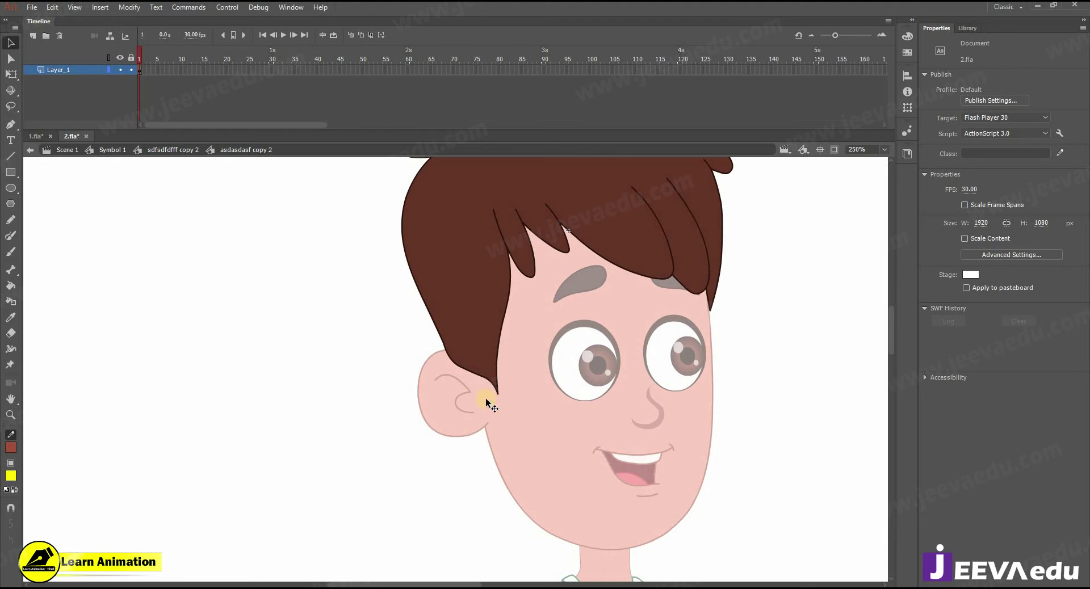
{"action": "double_click", "coordinate": [491, 401]}
{"action": "left_click", "coordinate": [541, 406], "text": "ctrl+alt"}
{"action": "left_click_drag", "start_coordinate": [538, 431], "coordinate": [515, 458]}
{"action": "left_click_drag", "start_coordinate": [131, 74], "coordinate": [194, 92]}
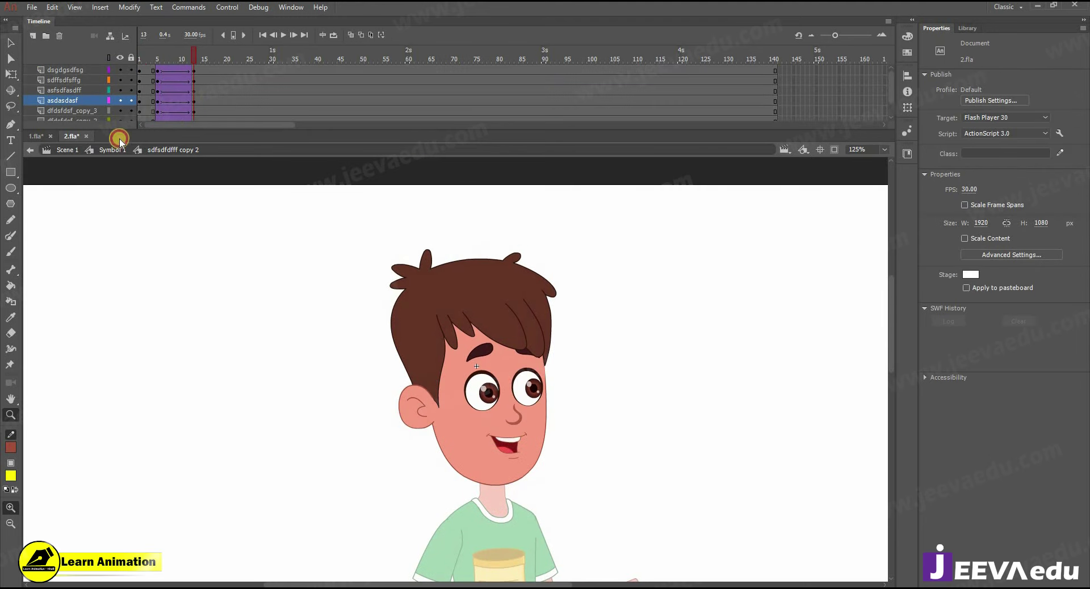
Step: Return to Symbol 1 and play the head and arm animation against the voice track
{"action": "left_click", "coordinate": [103, 149]}
{"action": "left_click", "coordinate": [511, 436], "text": "ctrl+alt"}
{"action": "left_click", "coordinate": [516, 444], "text": "ctrl+alt"}
{"action": "left_click_drag", "start_coordinate": [512, 424], "coordinate": [505, 415]}
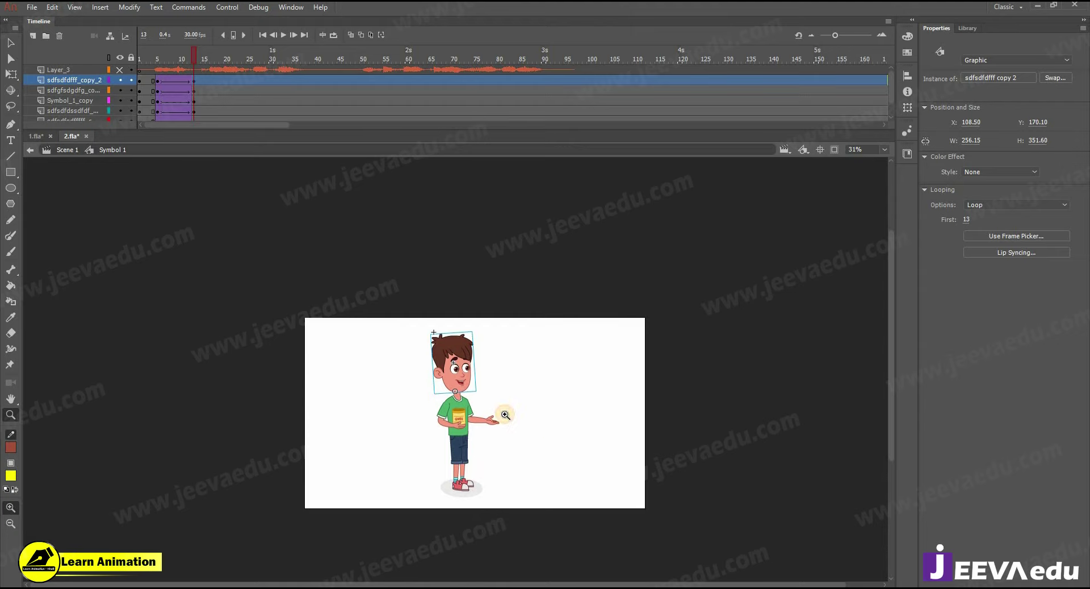
{"action": "left_click", "coordinate": [506, 415]}
{"action": "key", "text": "Return"}
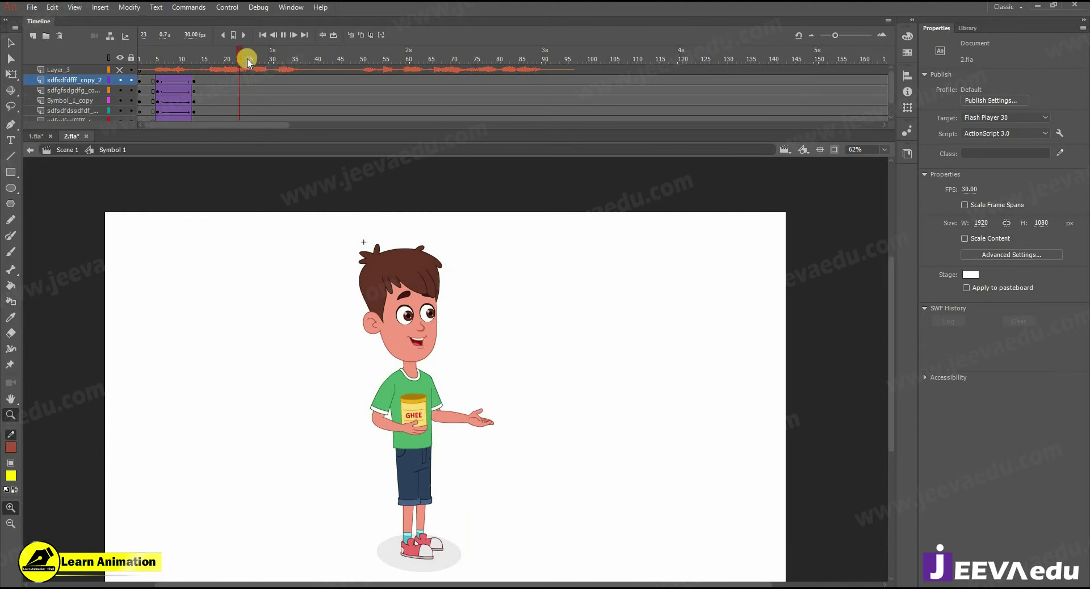
{"action": "left_click", "coordinate": [120, 74]}
{"action": "key", "text": "Return"}
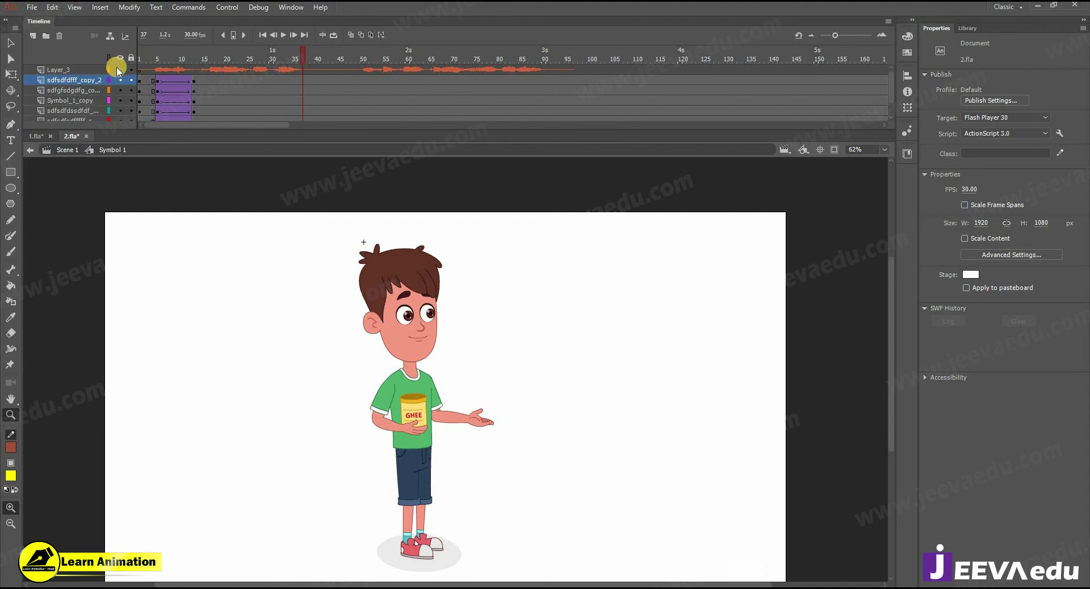
Step: Switch to the 1.fla document and scrub and play the finished shop scene to study the boy's gestures
{"action": "left_click", "coordinate": [35, 137]}
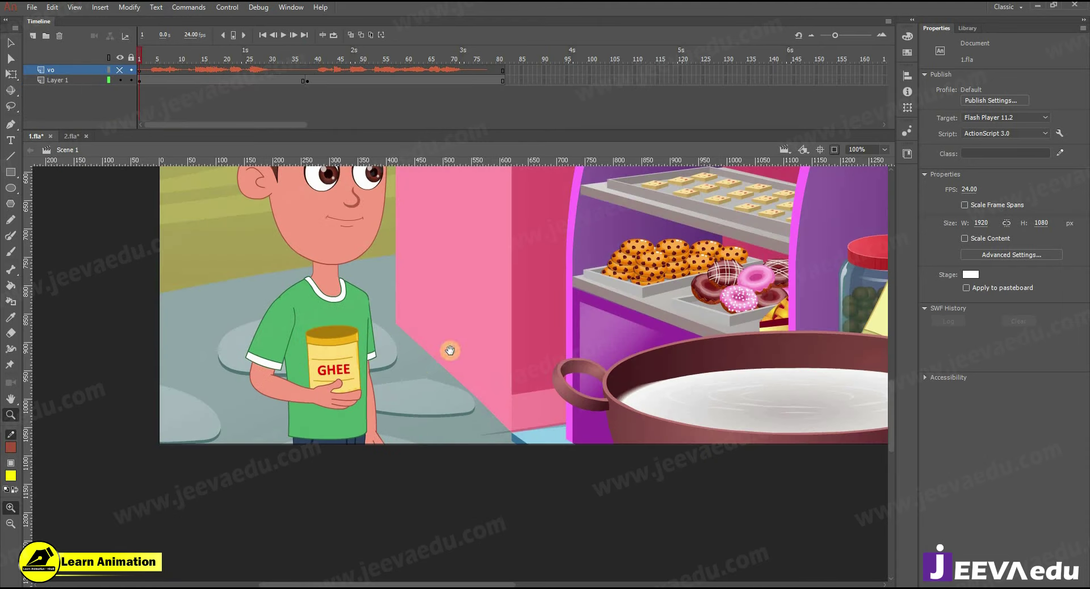
{"action": "left_click_drag", "start_coordinate": [449, 351], "coordinate": [412, 396]}
{"action": "left_click", "coordinate": [415, 375], "text": "alt"}
{"action": "left_click_drag", "start_coordinate": [547, 393], "coordinate": [443, 432]}
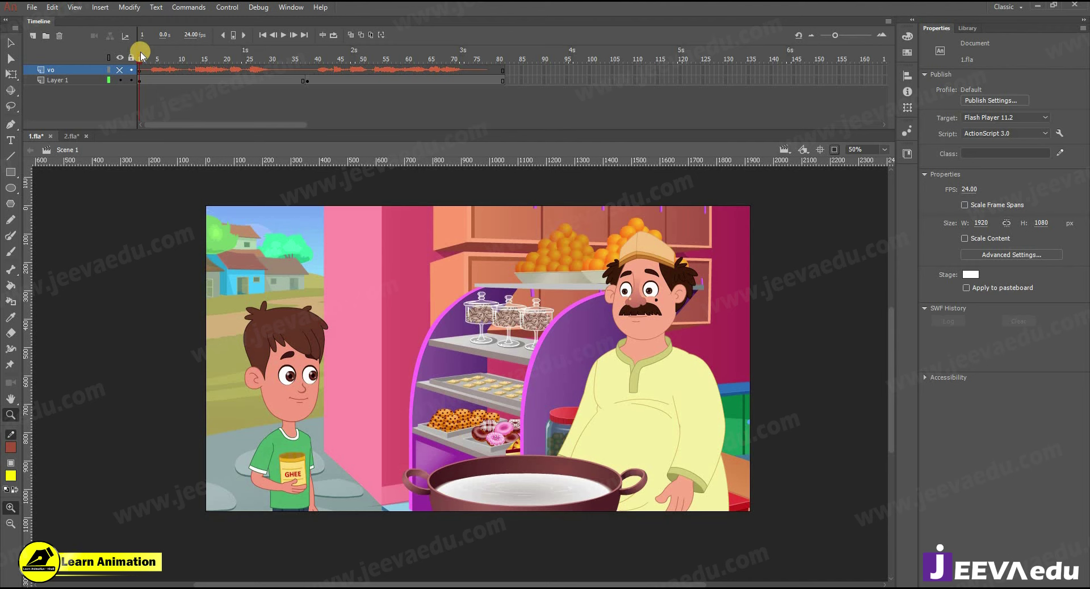
{"action": "left_click_drag", "start_coordinate": [151, 60], "coordinate": [316, 96]}
{"action": "left_click_drag", "start_coordinate": [161, 93], "coordinate": [91, 95]}
{"action": "key", "text": "Return"}
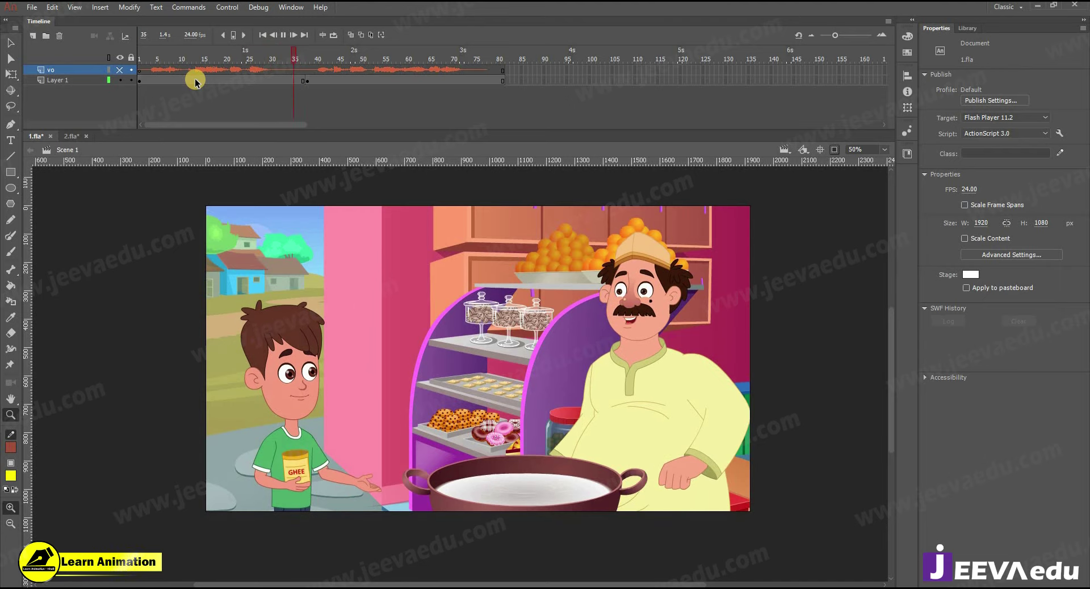
{"action": "left_click", "coordinate": [357, 90]}
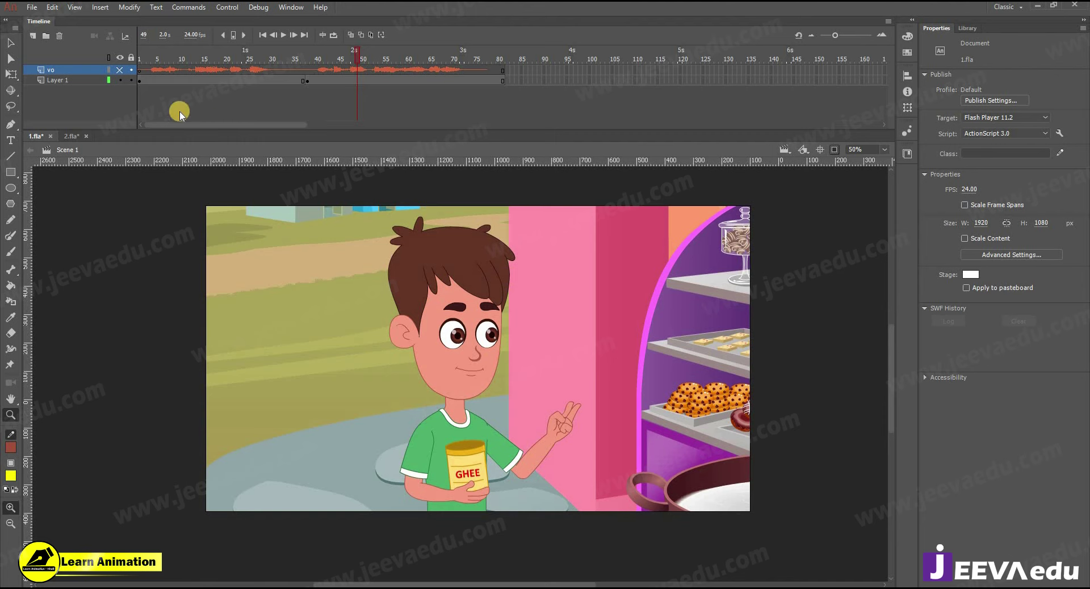
Step: Switch back to 2.fla and insert keyframes at frame 15 on all of the boy's body layers
{"action": "key", "text": "ctrl+Tab"}
{"action": "key", "text": "shift+comma"}
{"action": "key", "text": "Return"}
{"action": "left_click_drag", "start_coordinate": [271, 70], "coordinate": [203, 73]}
{"action": "left_click", "coordinate": [204, 80]}
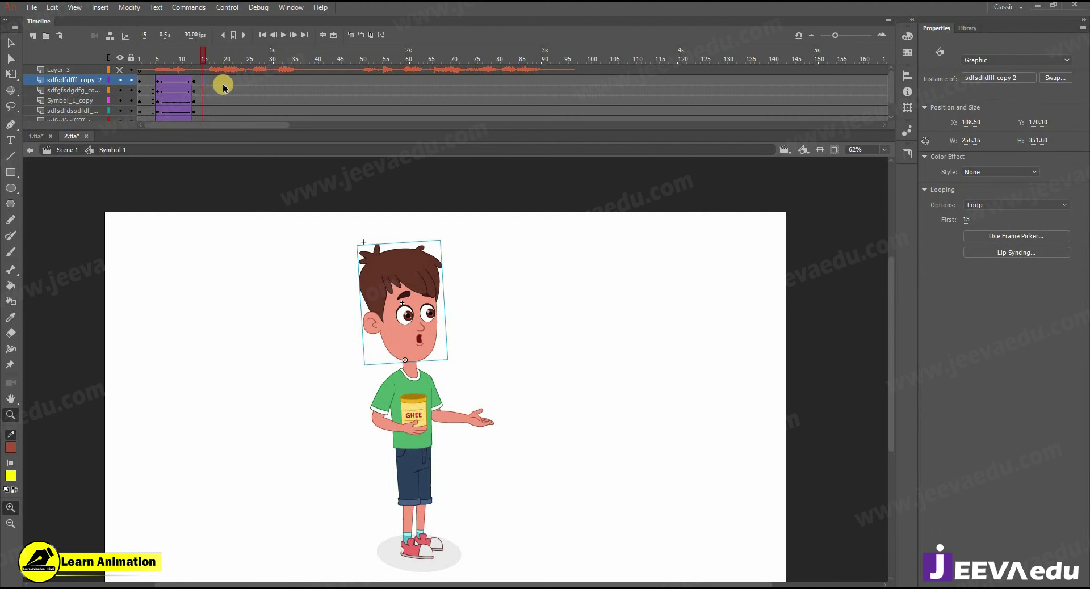
{"action": "left_click", "coordinate": [194, 68]}
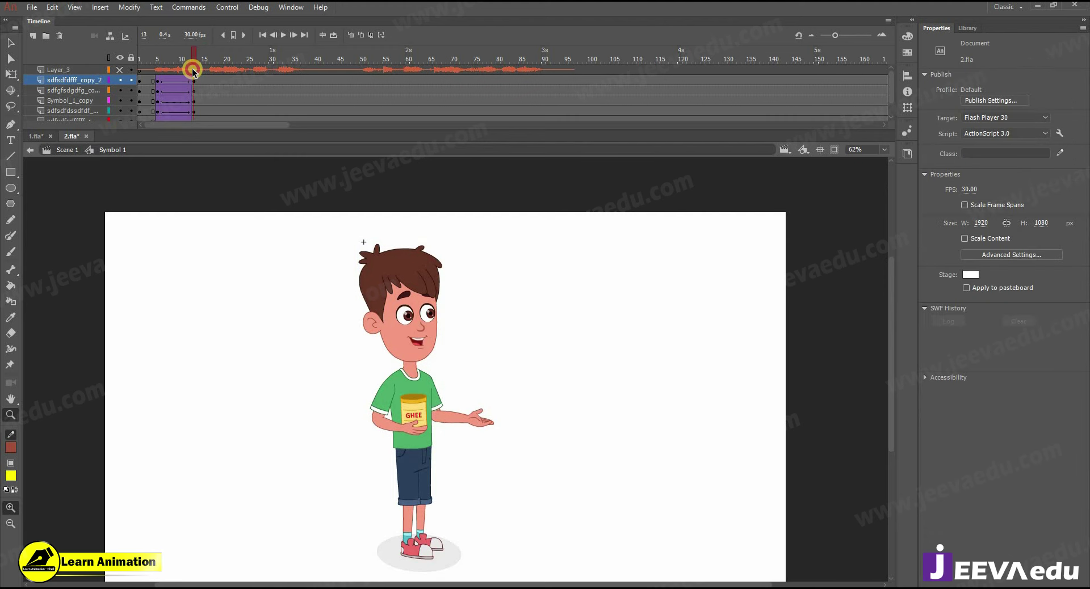
{"action": "left_click_drag", "start_coordinate": [208, 63], "coordinate": [202, 127]}
{"action": "key", "text": "F6"}
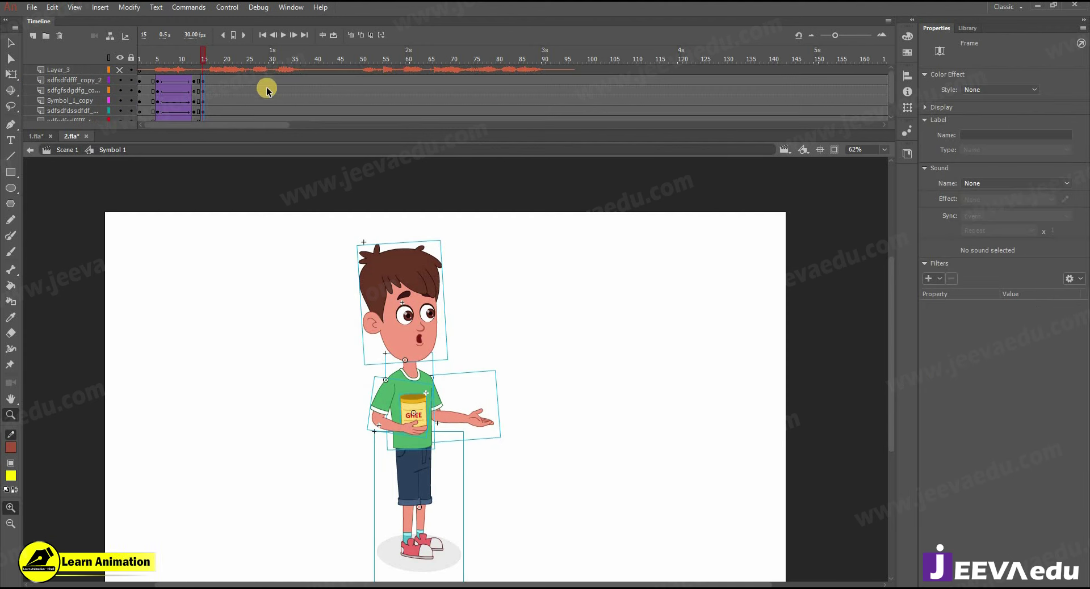
Step: Insert keyframes at frame 35 on the body layers and create classic tweens between frames 15 and 35
{"action": "left_click_drag", "start_coordinate": [290, 77], "coordinate": [242, 83]}
{"action": "key", "text": "F6"}
{"action": "right_click", "coordinate": [255, 87]}
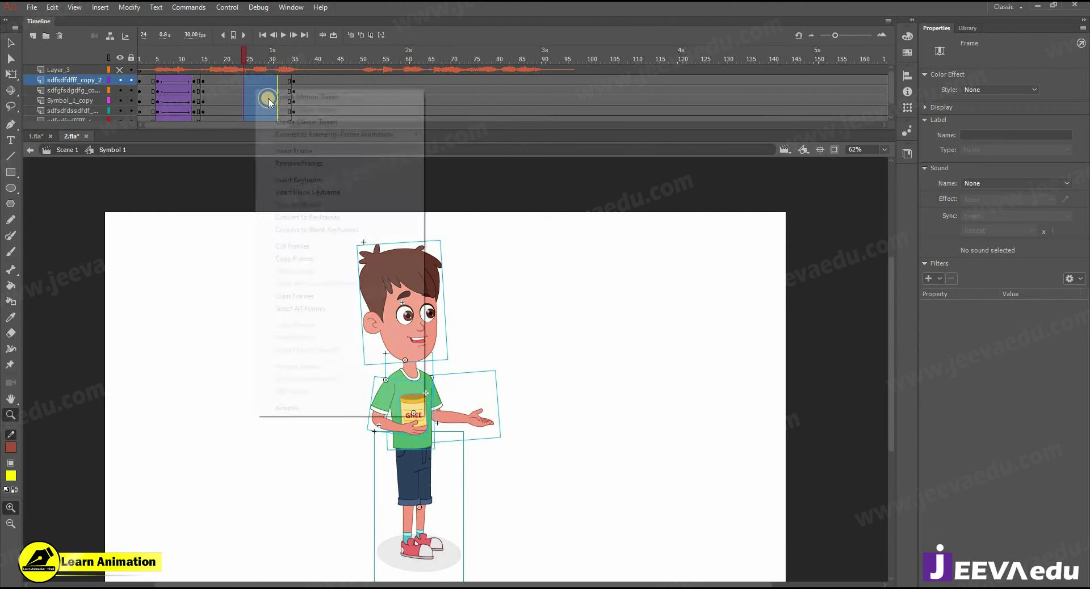
{"action": "left_click", "coordinate": [295, 121]}
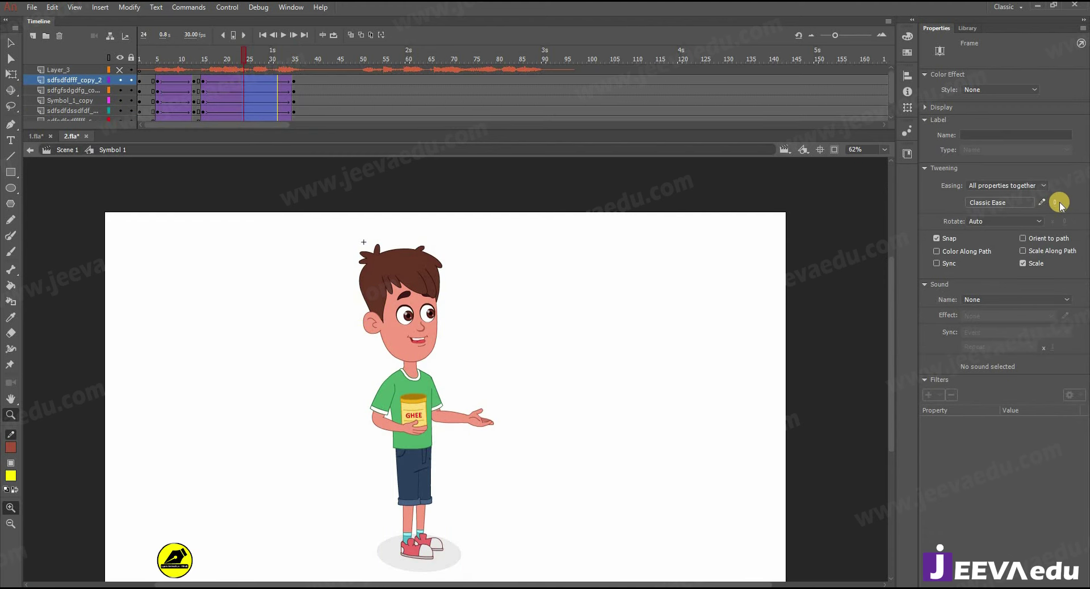
Step: On the frame 35 pose, select the upper body parts, set their pivot at the waist and rotate them slightly forward
{"action": "left_click", "coordinate": [298, 57]}
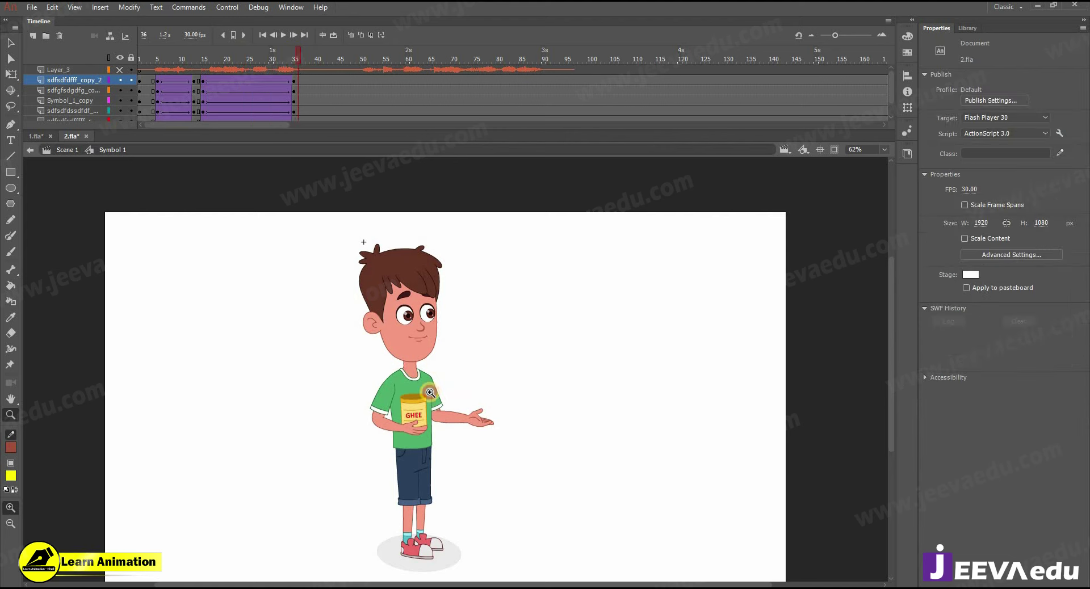
{"action": "key", "text": "v"}
{"action": "left_click_drag", "start_coordinate": [334, 245], "coordinate": [469, 407]}
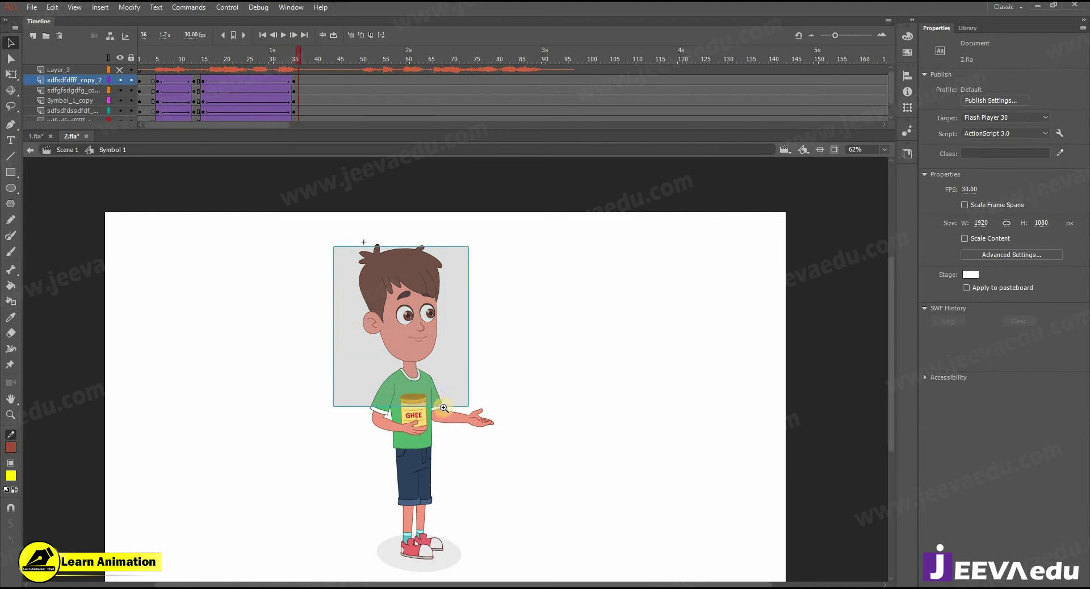
{"action": "scroll", "coordinate": [427, 383], "scroll_direction": "up", "scroll_amount": 1}
{"action": "key", "text": "q"}
{"action": "left_click_drag", "start_coordinate": [450, 278], "coordinate": [421, 478]}
{"action": "left_click_drag", "start_coordinate": [506, 267], "coordinate": [504, 350]}
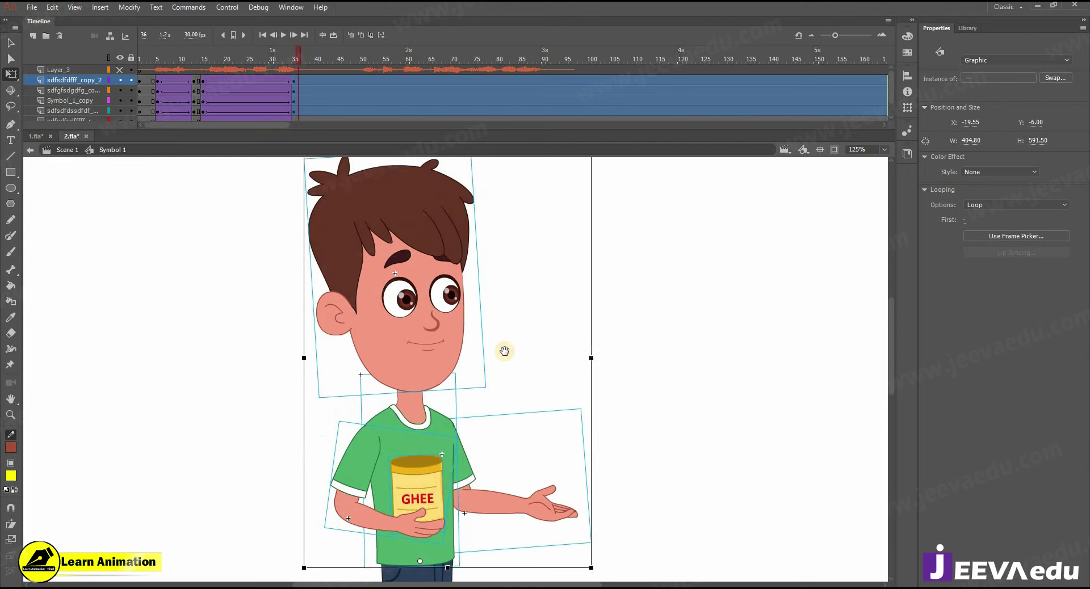
{"action": "left_click_drag", "start_coordinate": [596, 178], "coordinate": [596, 182]}
Step: On the frame 35 pose, tilt the head slightly forward and rotate the open-palm arm slightly upward
{"action": "left_click", "coordinate": [540, 238]}
{"action": "left_click", "coordinate": [445, 235]}
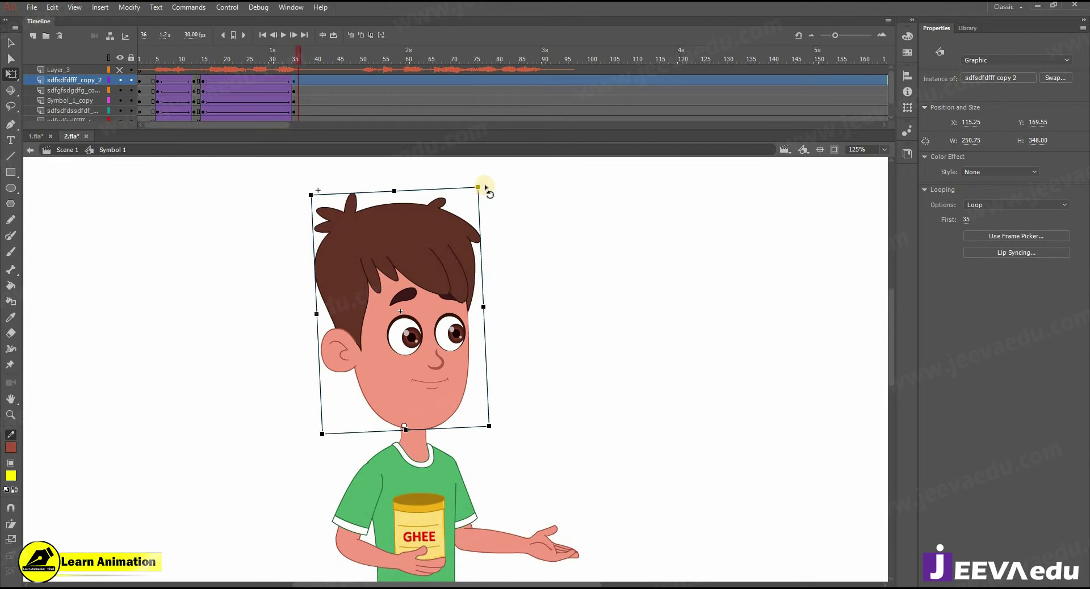
{"action": "left_click_drag", "start_coordinate": [492, 192], "coordinate": [560, 275]}
{"action": "left_click_drag", "start_coordinate": [554, 577], "coordinate": [552, 556]}
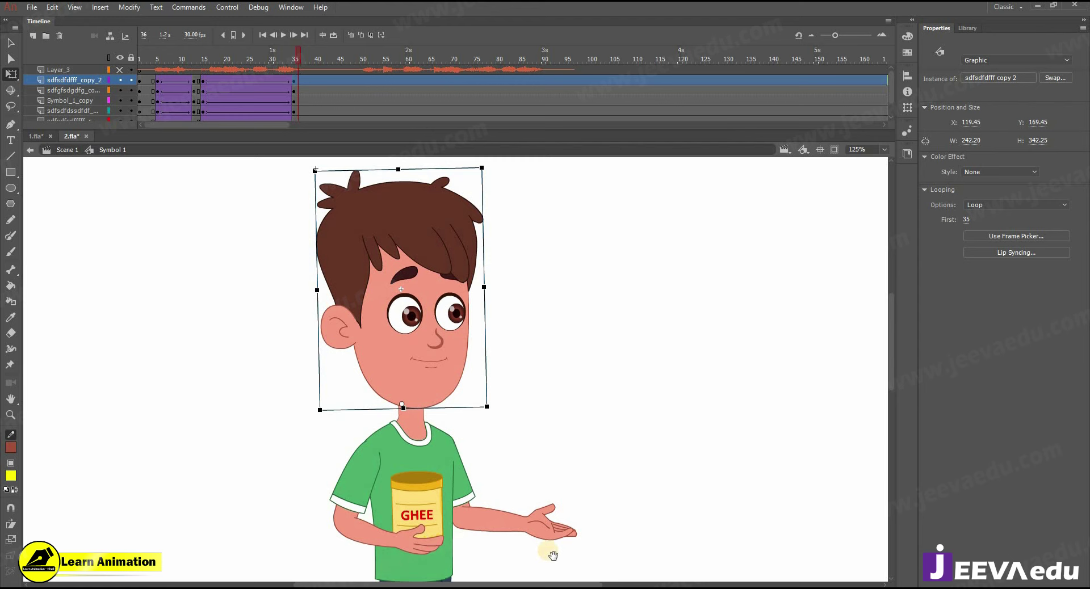
{"action": "left_click", "coordinate": [594, 548]}
Step: Play Symbol 1 from its start and examine the pose at frame 12 up close
{"action": "key", "text": "z"}
{"action": "left_click", "coordinate": [471, 334], "text": "alt"}
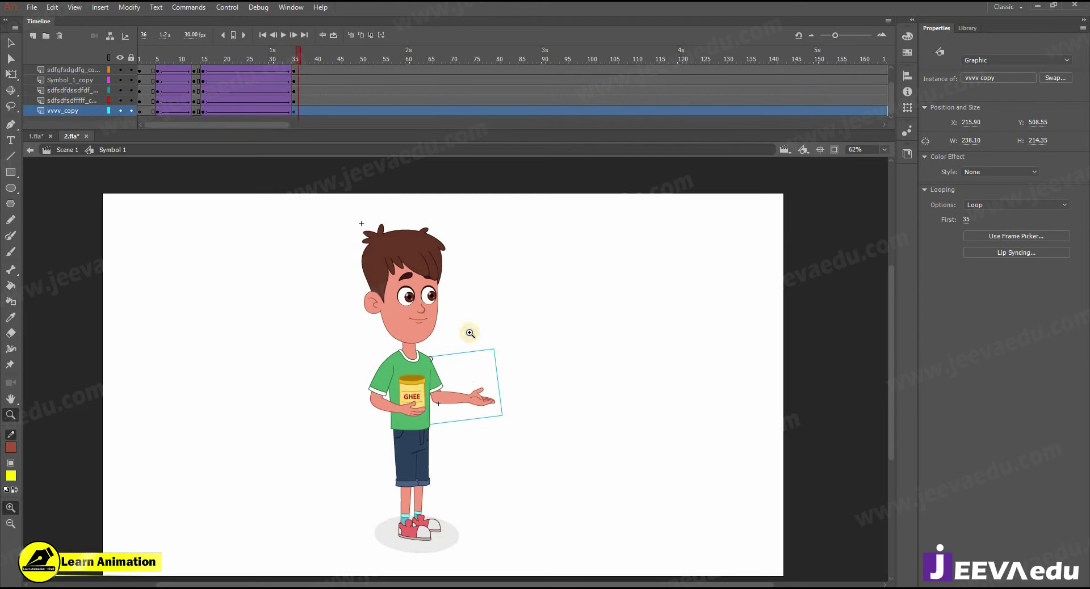
{"action": "left_click_drag", "start_coordinate": [468, 373], "coordinate": [468, 413]}
{"action": "left_click_drag", "start_coordinate": [298, 53], "coordinate": [64, 85]}
{"action": "key", "text": "Return"}
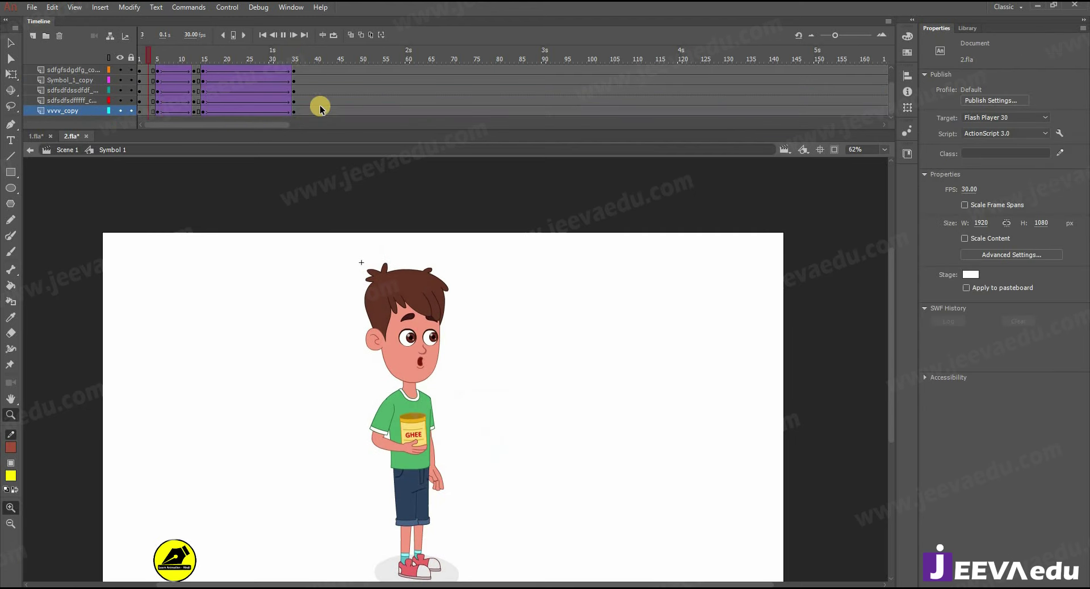
{"action": "left_click", "coordinate": [187, 76]}
{"action": "left_click", "coordinate": [406, 325]}
{"action": "left_click_drag", "start_coordinate": [453, 369], "coordinate": [436, 400]}
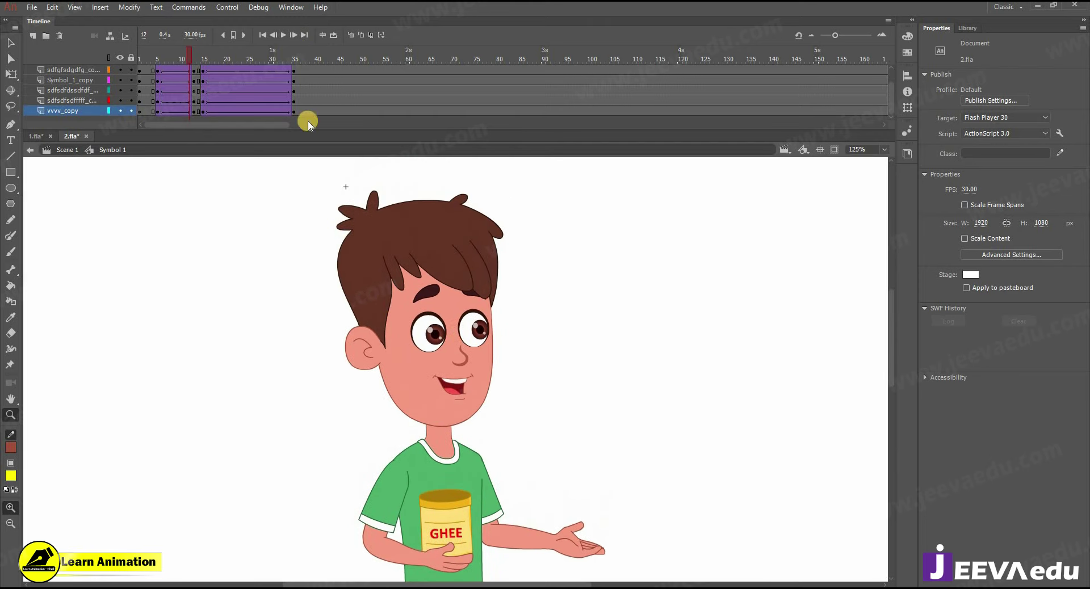
{"action": "scroll", "coordinate": [235, 80], "scroll_direction": "up", "scroll_amount": 2}
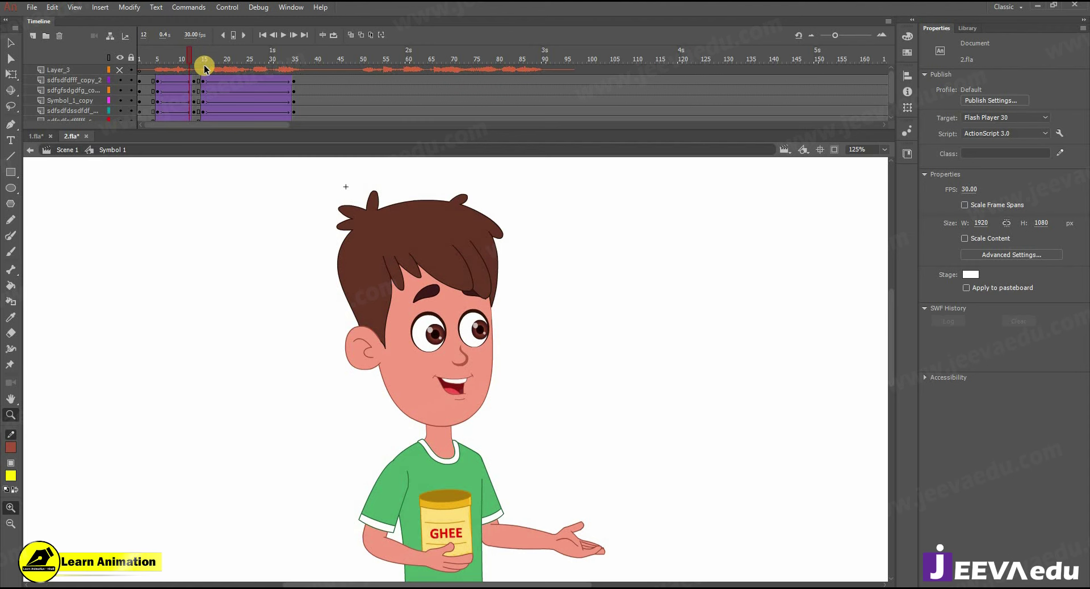
Step: Play Symbol 1 repeatedly from its start to compare the body and mouth motion with the voice track
{"action": "left_click", "coordinate": [92, 84]}
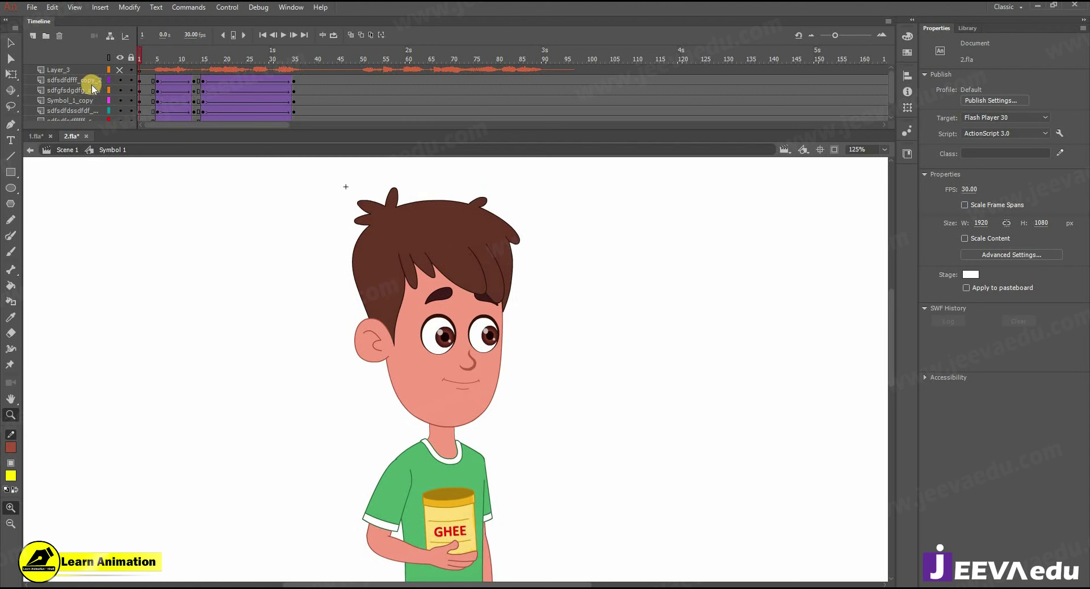
{"action": "left_click", "coordinate": [417, 400]}
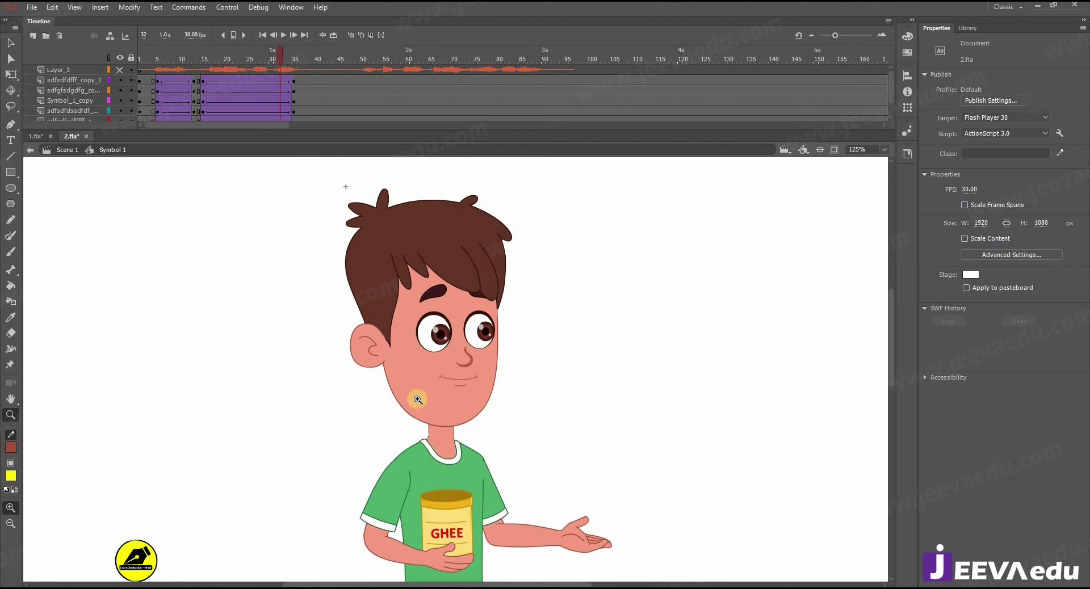
{"action": "left_click_drag", "start_coordinate": [245, 56], "coordinate": [95, 68]}
{"action": "left_click", "coordinate": [119, 69]}
{"action": "left_click_drag", "start_coordinate": [166, 53], "coordinate": [101, 67]}
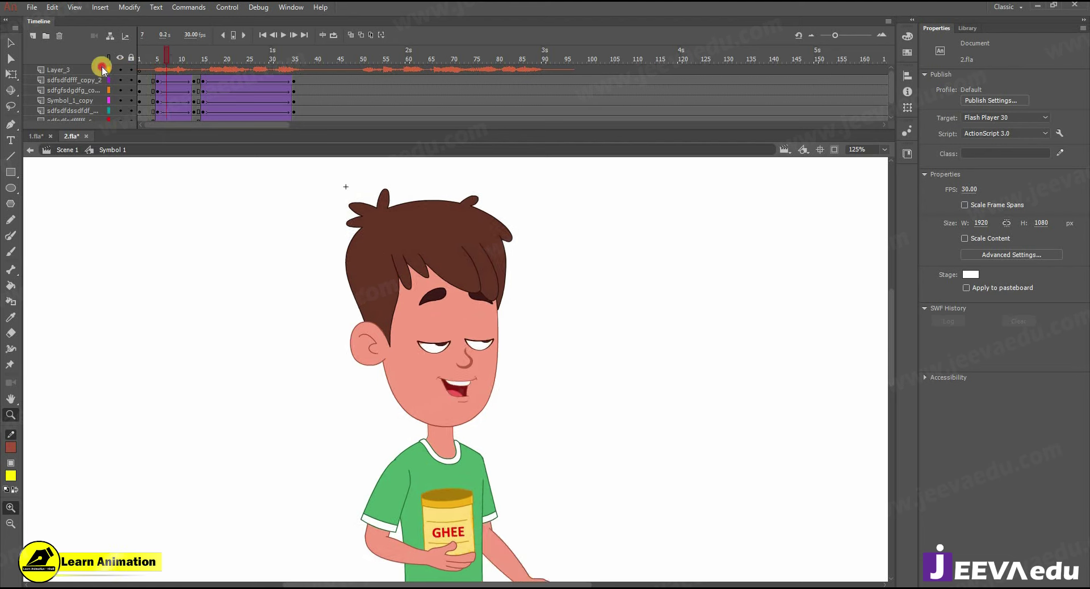
{"action": "key", "text": "Return"}
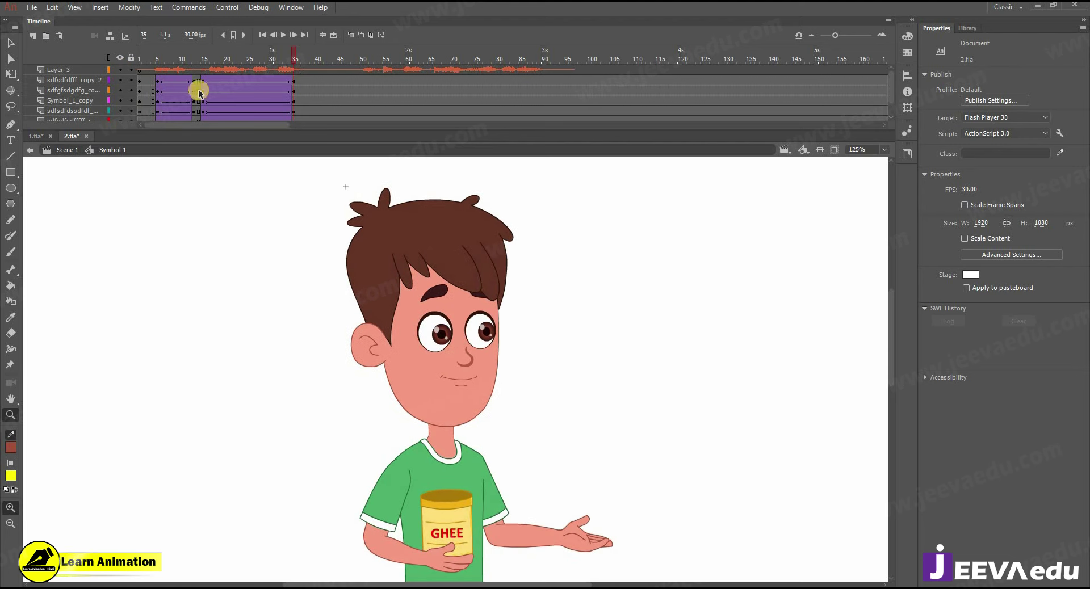
{"action": "left_click", "coordinate": [117, 69]}
{"action": "key", "text": "Return"}
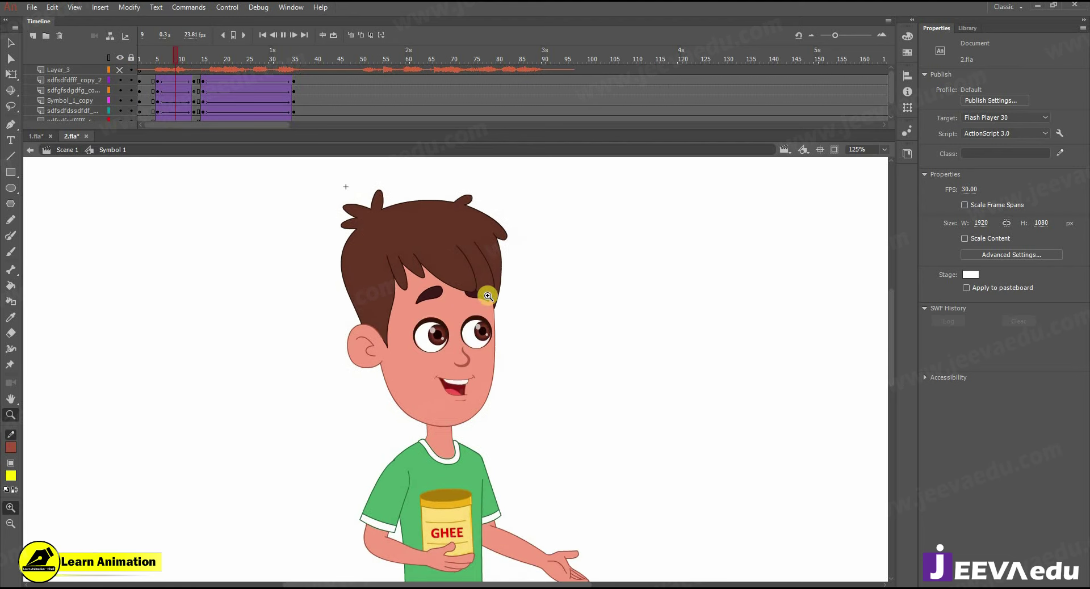
{"action": "key", "text": "Return"}
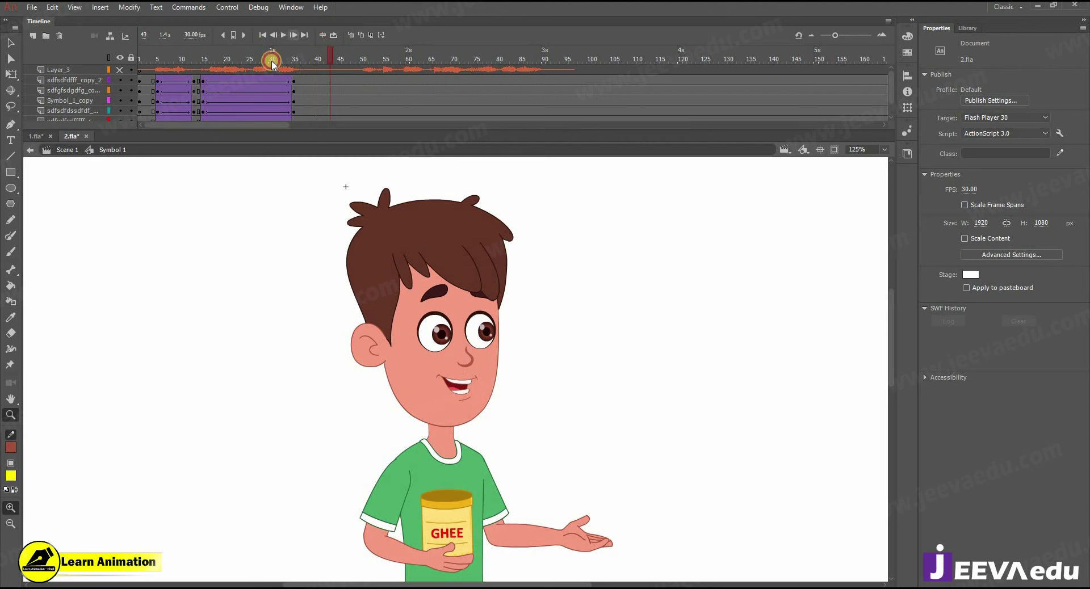
Step: At frame 15, open the head symbol and insert keyframes on all its layers at frames 15 and 18
{"action": "left_click", "coordinate": [216, 60]}
{"action": "left_click_drag", "start_coordinate": [217, 61], "coordinate": [203, 60]}
{"action": "key", "text": "v"}
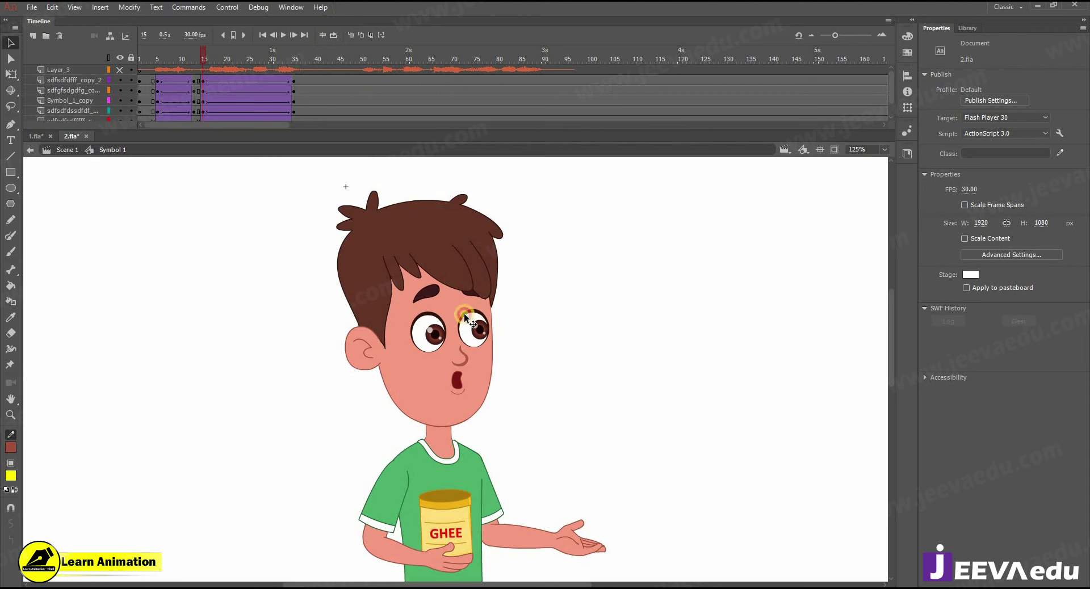
{"action": "double_click", "coordinate": [464, 314]}
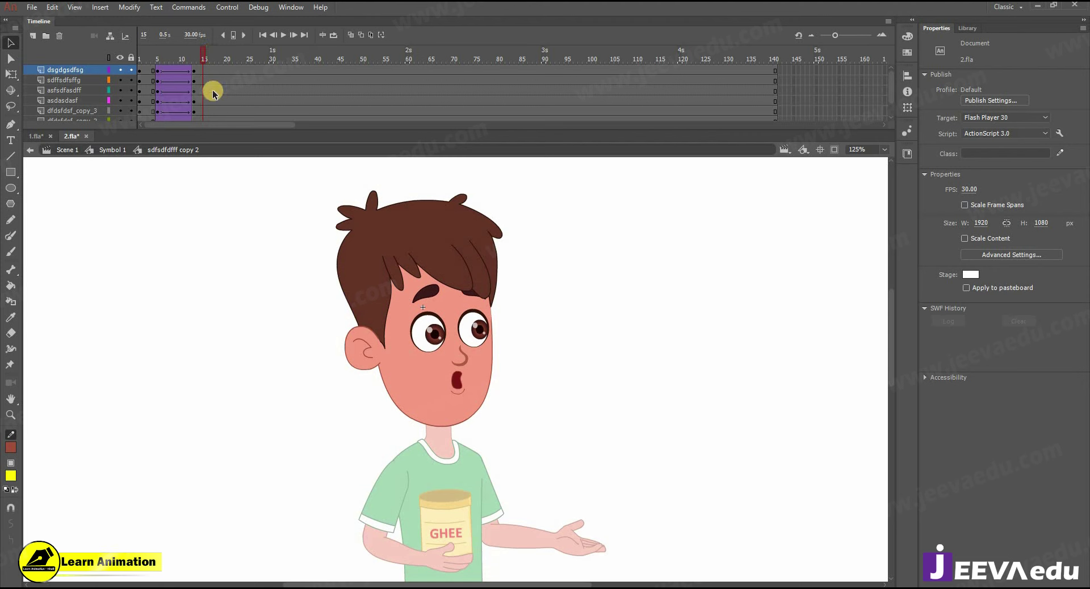
{"action": "left_click_drag", "start_coordinate": [204, 73], "coordinate": [205, 146]}
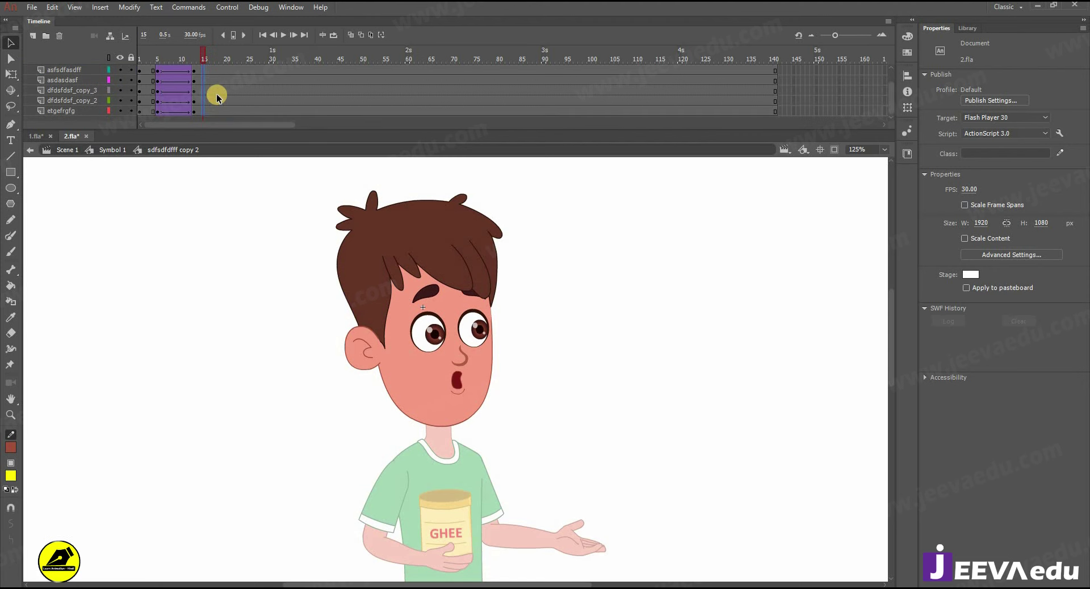
{"action": "key", "text": "F6"}
{"action": "left_click_drag", "start_coordinate": [220, 104], "coordinate": [217, 150]}
{"action": "key", "text": "F6"}
Step: Insert keyframes at frame 21 on all head layers and create classic tweens between frames 15 and 21
{"action": "left_click_drag", "start_coordinate": [234, 73], "coordinate": [232, 110]}
{"action": "left_click", "coordinate": [238, 80]}
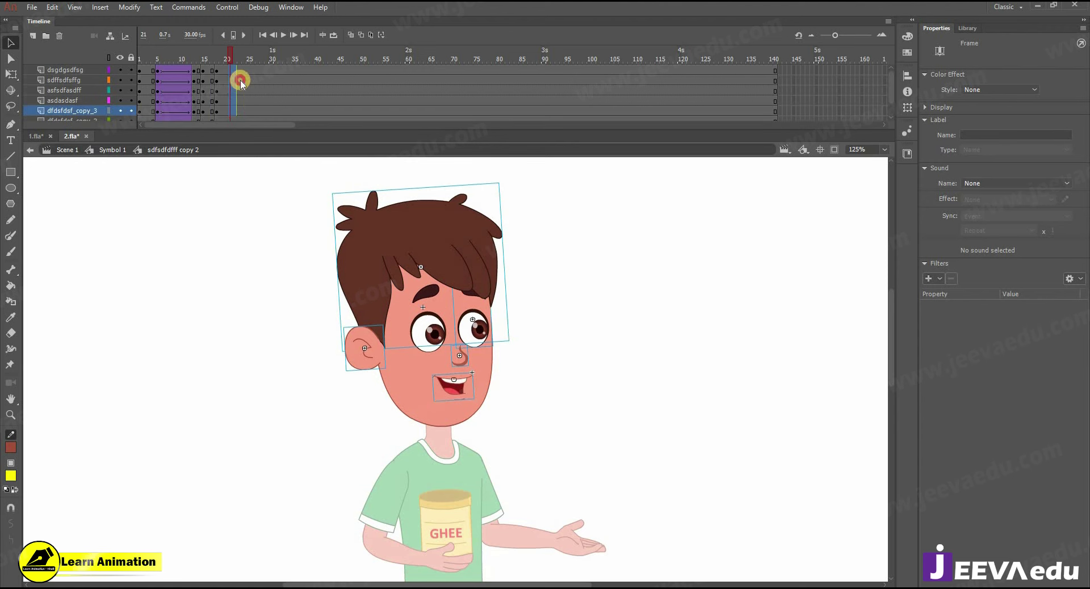
{"action": "mouse_move", "coordinate": [231, 71]}
{"action": "left_mouse_down"}
{"action": "mouse_move", "coordinate": [231, 134]}
{"action": "mouse_move", "coordinate": [221, 46]}
{"action": "mouse_move", "coordinate": [221, 71]}
{"action": "left_mouse_up"}
{"action": "key", "text": "F6"}
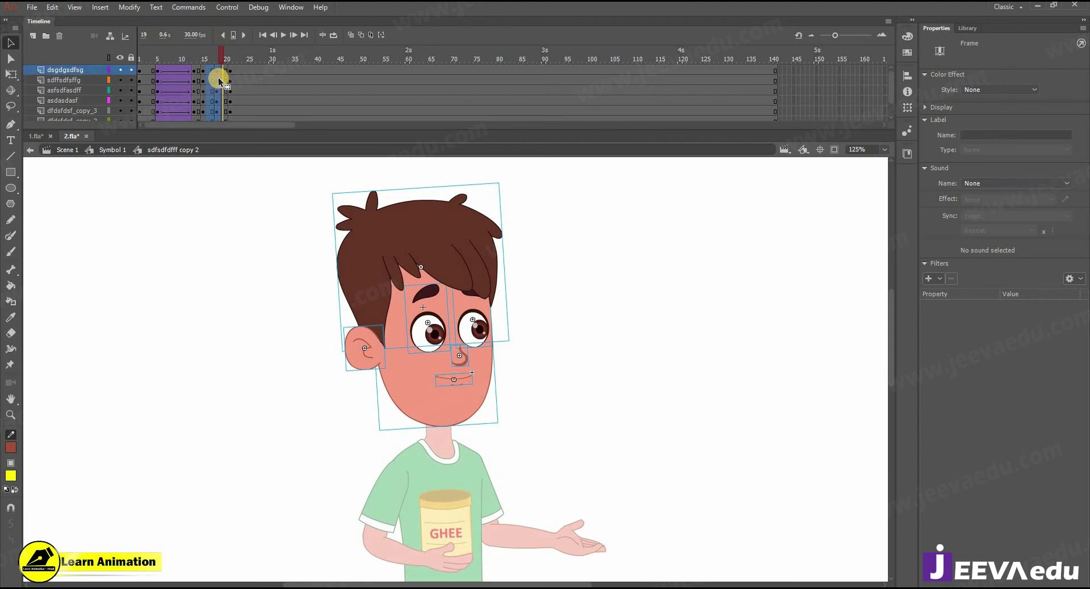
{"action": "right_click", "coordinate": [220, 82]}
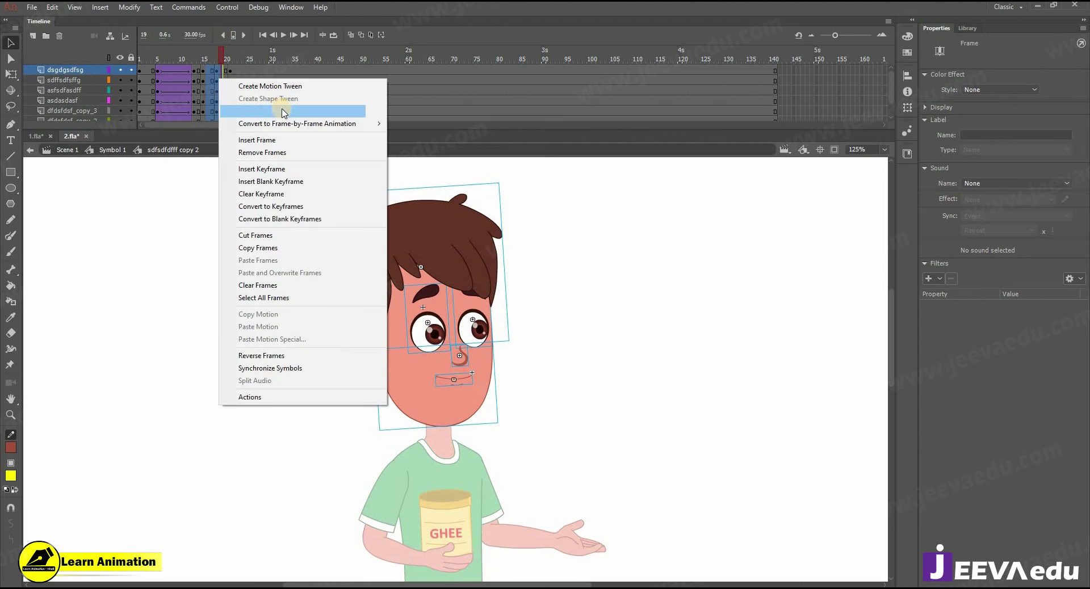
{"action": "left_click", "coordinate": [282, 109]}
Step: At frame 18, shift both eyes, the nose and the mouth slightly down and the ear slightly up
{"action": "left_click", "coordinate": [217, 58]}
{"action": "key", "text": "z"}
{"action": "key", "text": "v"}
{"action": "left_click", "coordinate": [434, 343]}
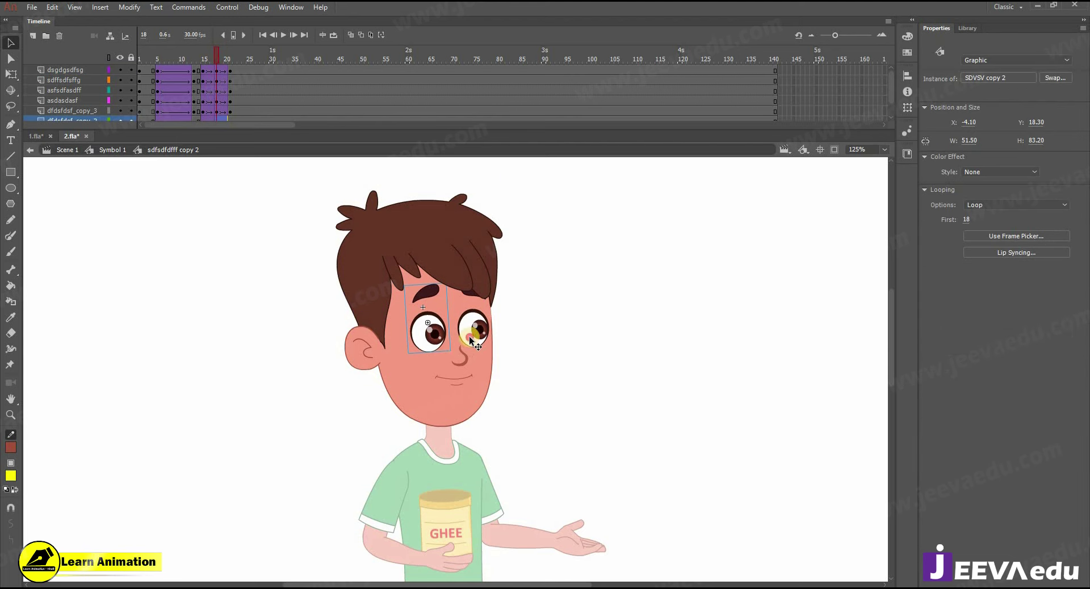
{"action": "left_click", "coordinate": [467, 367], "text": "shift"}
{"action": "left_click", "coordinate": [467, 376], "text": "shift"}
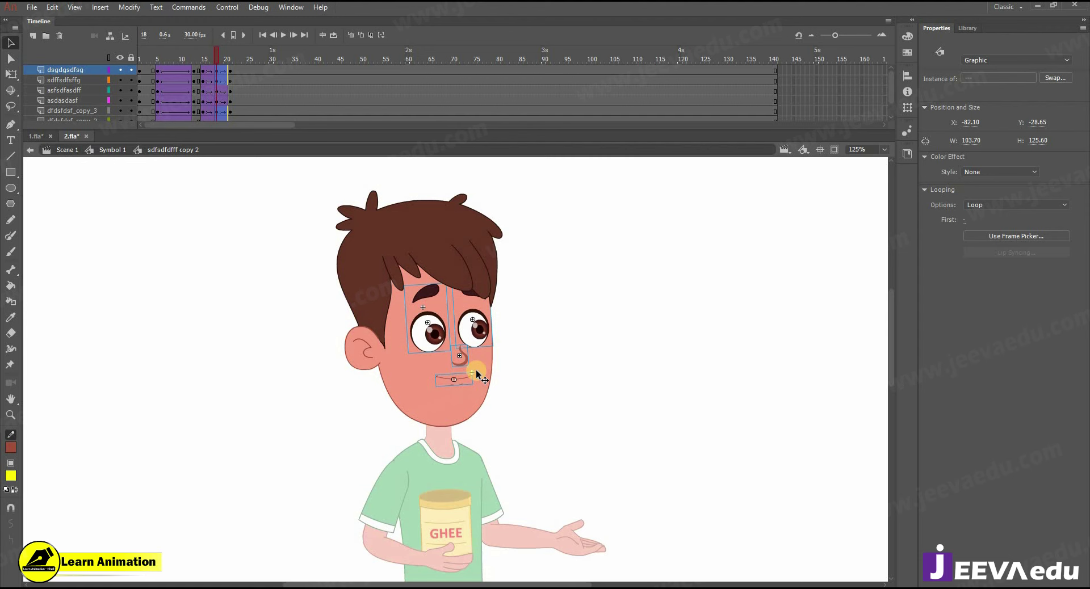
{"action": "left_click_drag", "start_coordinate": [475, 372], "coordinate": [476, 371]}
{"action": "left_click", "coordinate": [374, 341]}
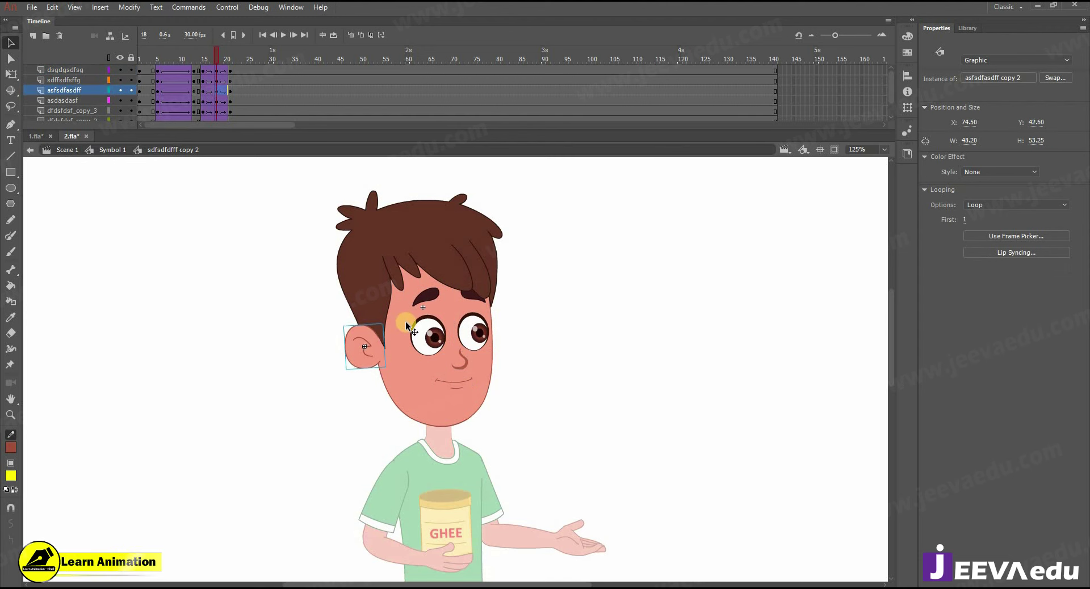
Step: Check the nod, then duplicate the frame 15 to 21 keyframes on all head layers so they repeat up to frame 33
{"action": "left_click", "coordinate": [206, 61]}
{"action": "left_click", "coordinate": [229, 63]}
{"action": "scroll", "coordinate": [213, 101], "scroll_direction": "down", "scroll_amount": 2}
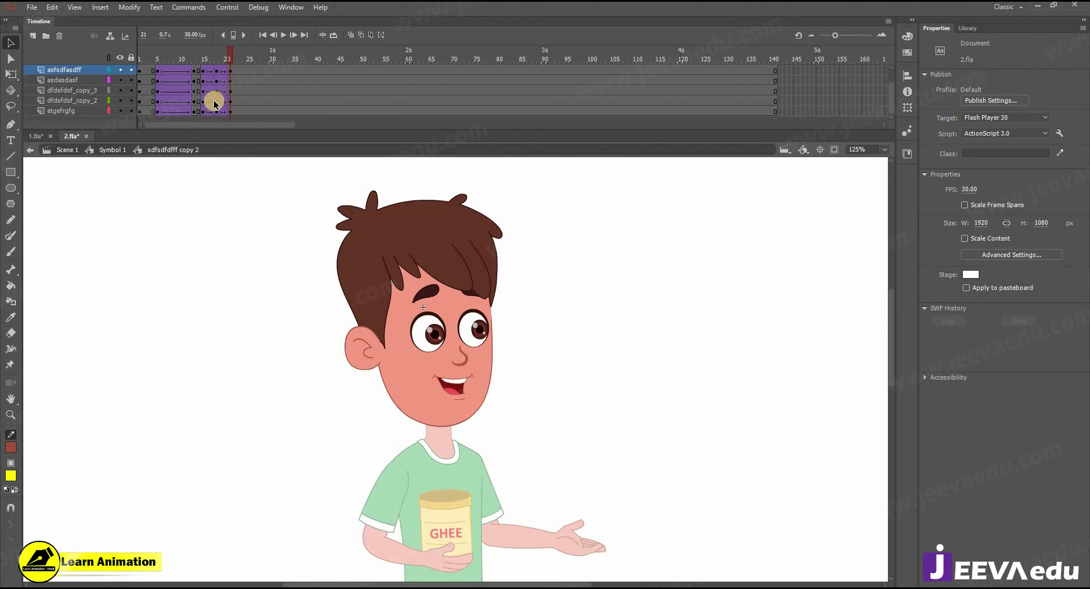
{"action": "left_click_drag", "start_coordinate": [202, 113], "coordinate": [269, 77]}
Step: Select all frames in the head symbol and synchronize their symbols
{"action": "right_click", "coordinate": [279, 86]}
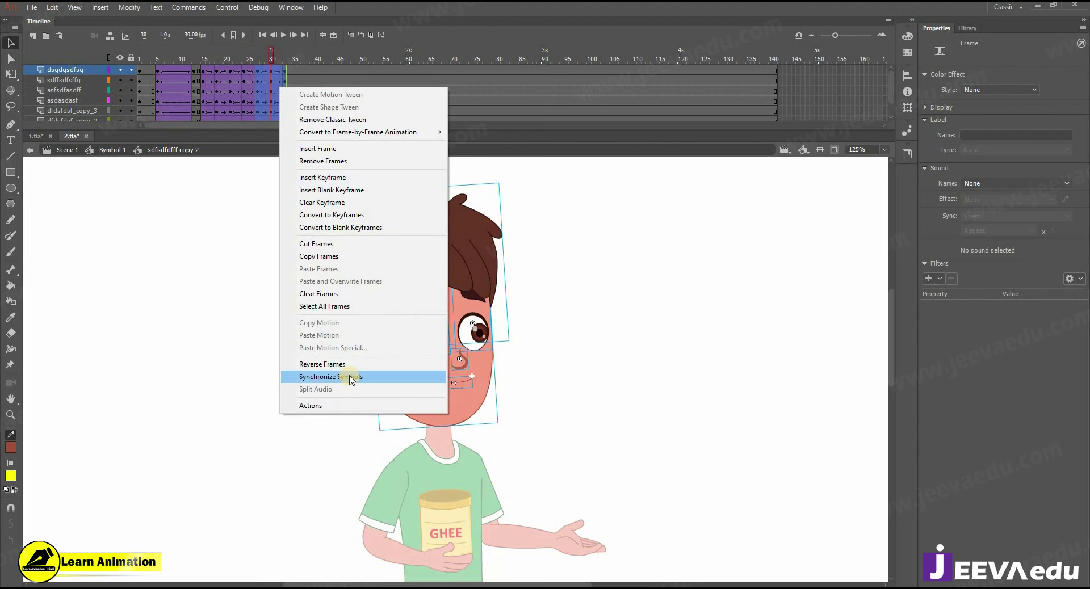
{"action": "left_click", "coordinate": [330, 307]}
{"action": "right_click", "coordinate": [269, 85]}
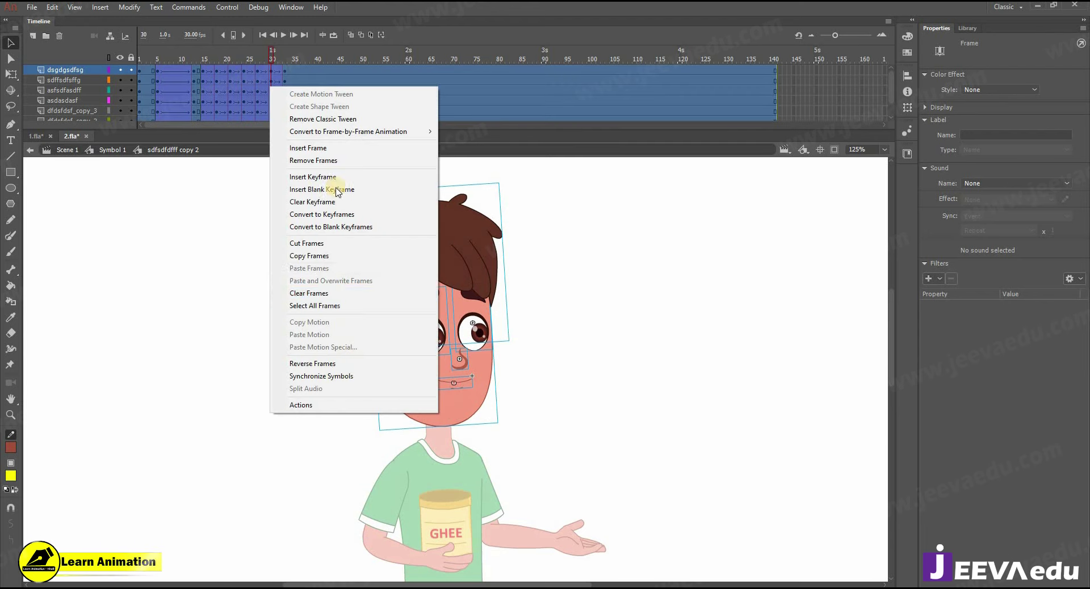
{"action": "left_click", "coordinate": [340, 378]}
Step: Scrub through the repeated nods and check the larger eye's first looping frame at frame 30
{"action": "left_click", "coordinate": [268, 50]}
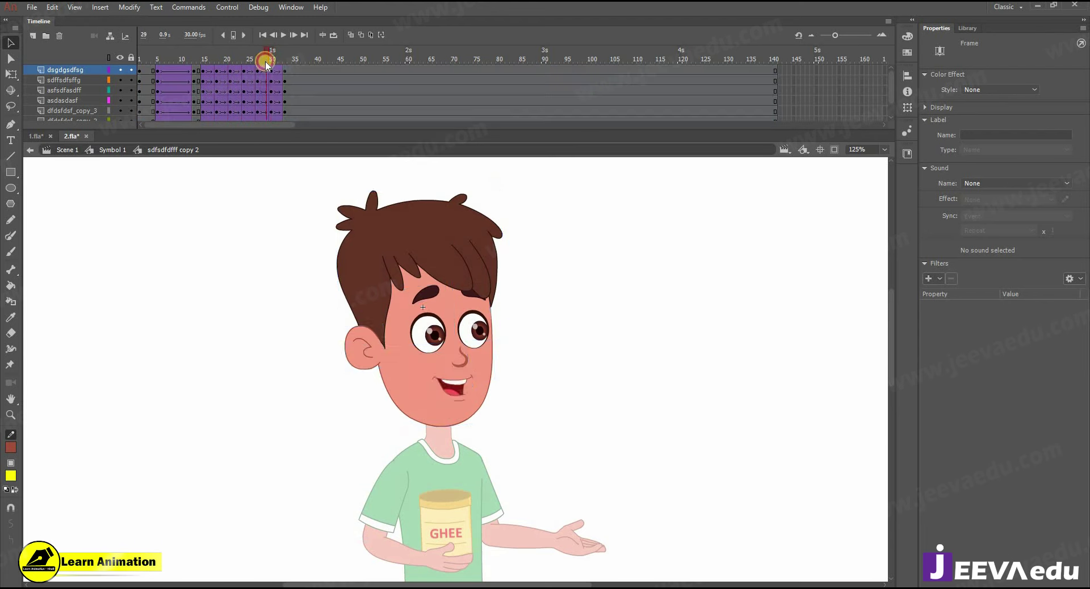
{"action": "left_click", "coordinate": [237, 79]}
{"action": "left_click", "coordinate": [433, 346]}
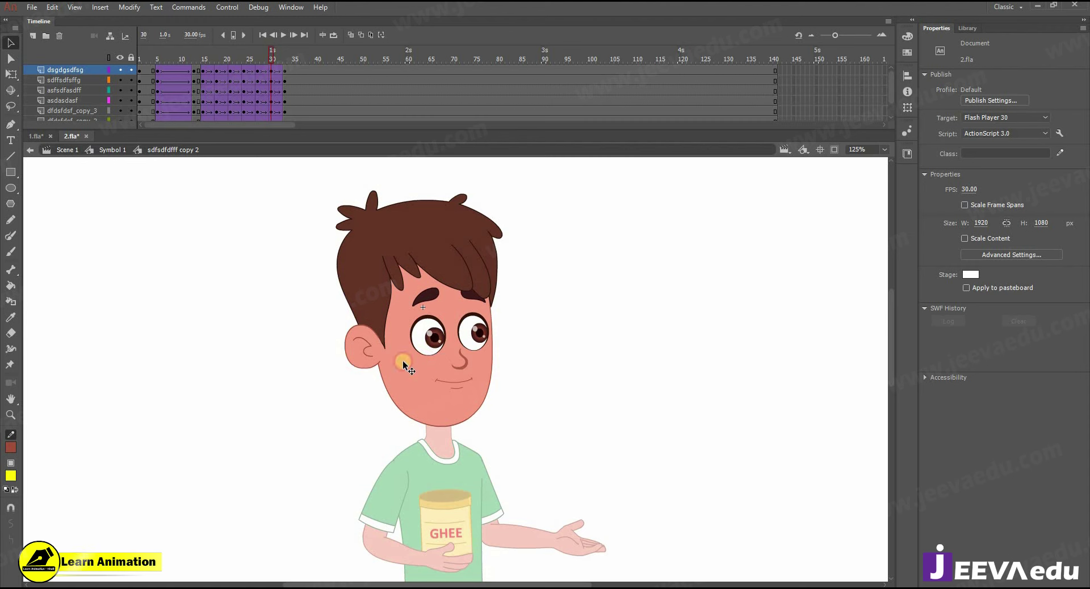
{"action": "left_click", "coordinate": [967, 223]}
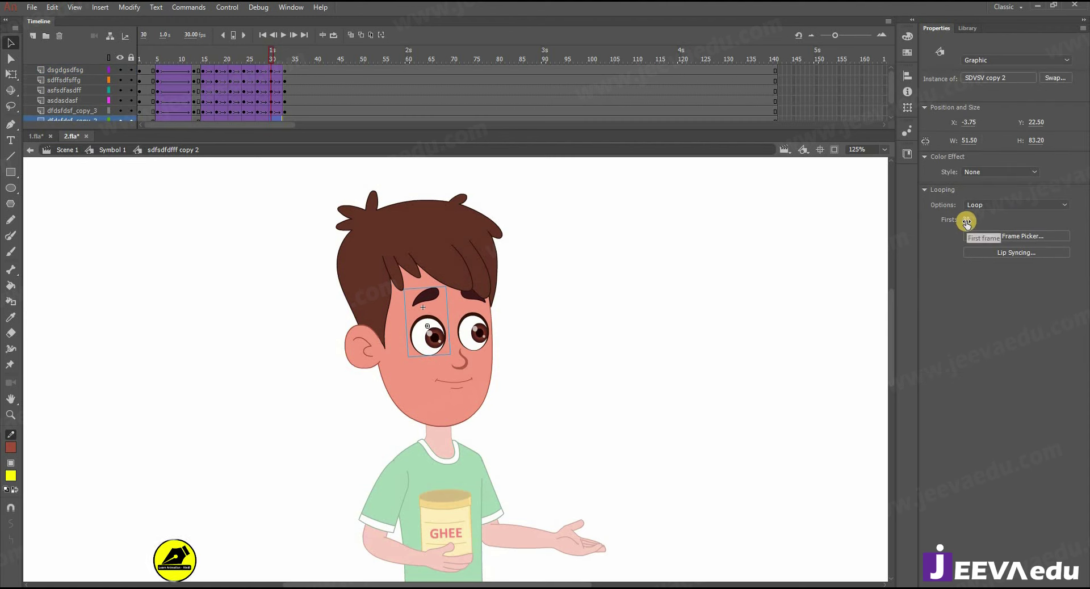
{"action": "left_click", "coordinate": [962, 227]}
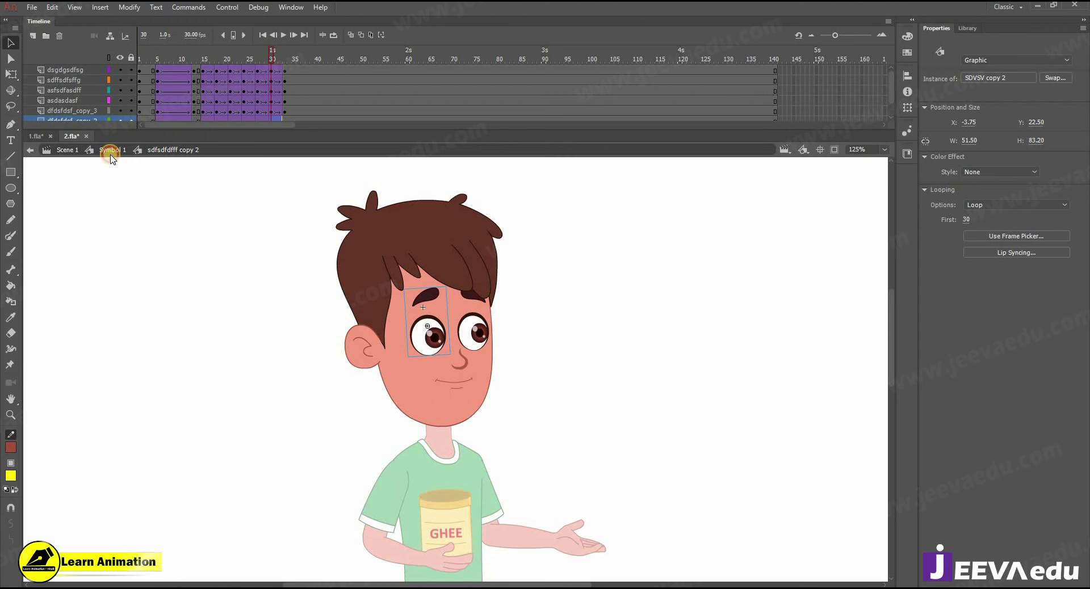
Step: Return to Symbol 1, frame the boy's upper body and play the animation to review the head nods
{"action": "double_click", "coordinate": [325, 288]}
{"action": "left_click", "coordinate": [466, 408], "text": "ctrl+alt"}
{"action": "left_click", "coordinate": [465, 374], "text": "ctrl+alt"}
{"action": "left_click", "coordinate": [465, 388], "text": "ctrl"}
{"action": "left_click_drag", "start_coordinate": [462, 338], "coordinate": [438, 362]}
{"action": "left_click", "coordinate": [459, 383], "text": "ctrl"}
{"action": "left_click", "coordinate": [182, 61]}
{"action": "key", "text": "Return"}
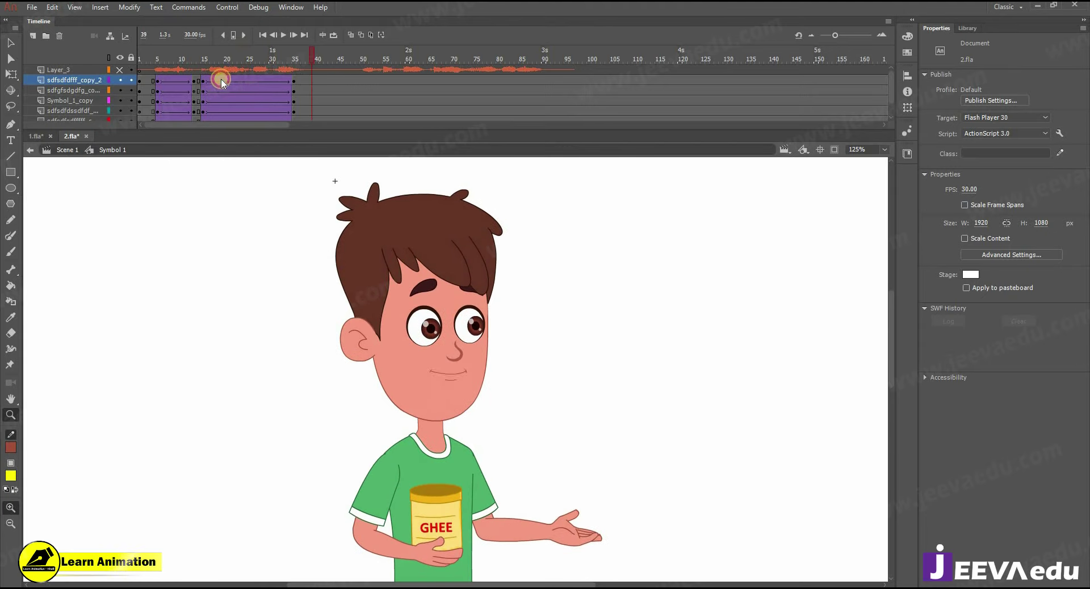
{"action": "left_click", "coordinate": [276, 31]}
Step: Reopen the head symbol and, at frame 18, nudge both eyes, the nose and the mouth slightly up
{"action": "left_click", "coordinate": [206, 68]}
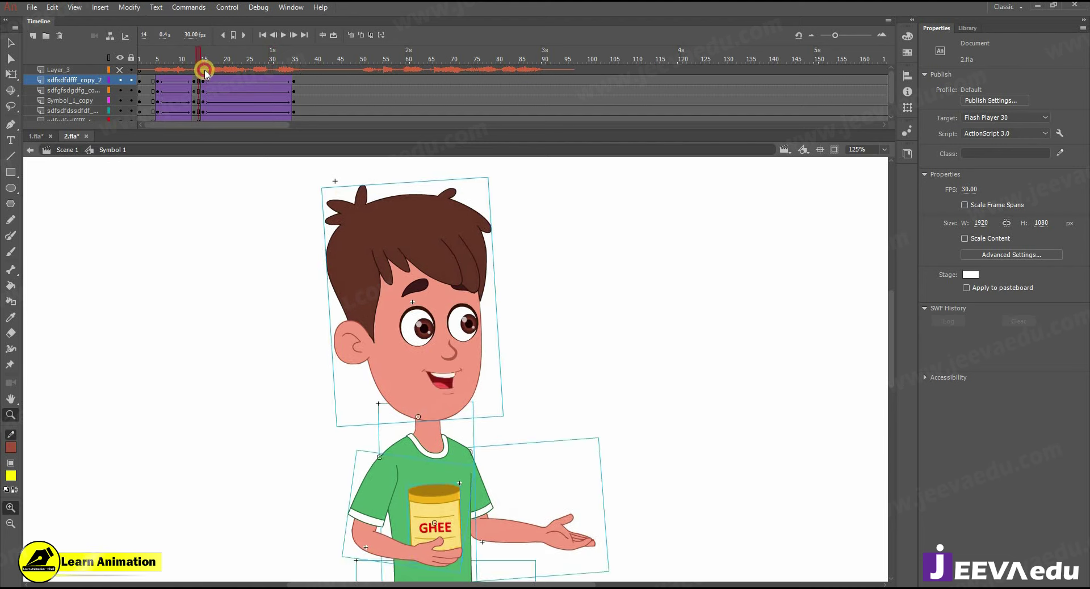
{"action": "key", "text": "v"}
{"action": "double_click", "coordinate": [448, 356]}
{"action": "left_click", "coordinate": [230, 36]}
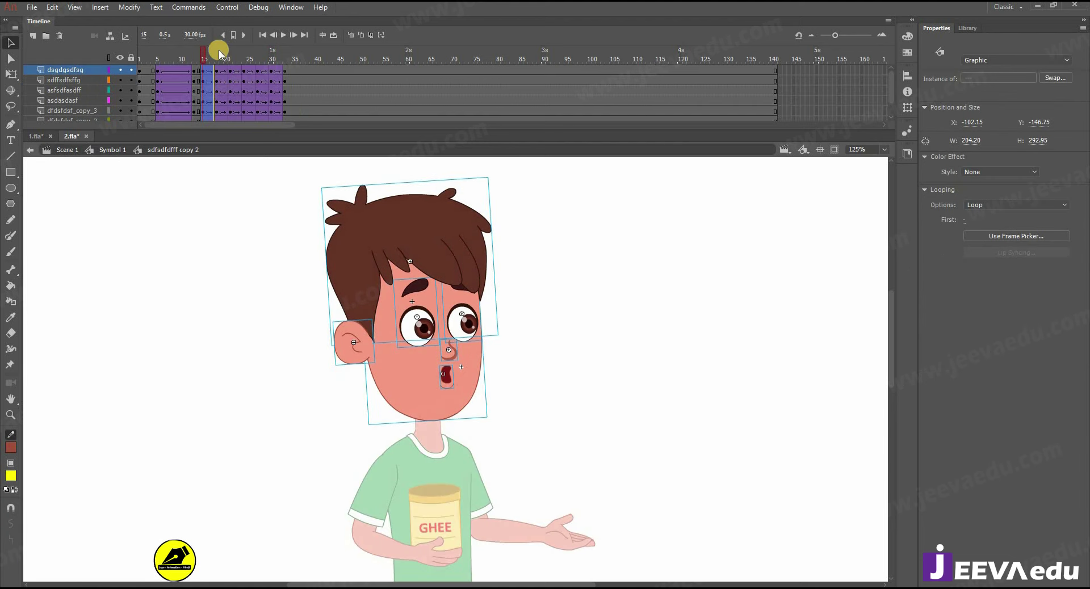
{"action": "left_click", "coordinate": [433, 340]}
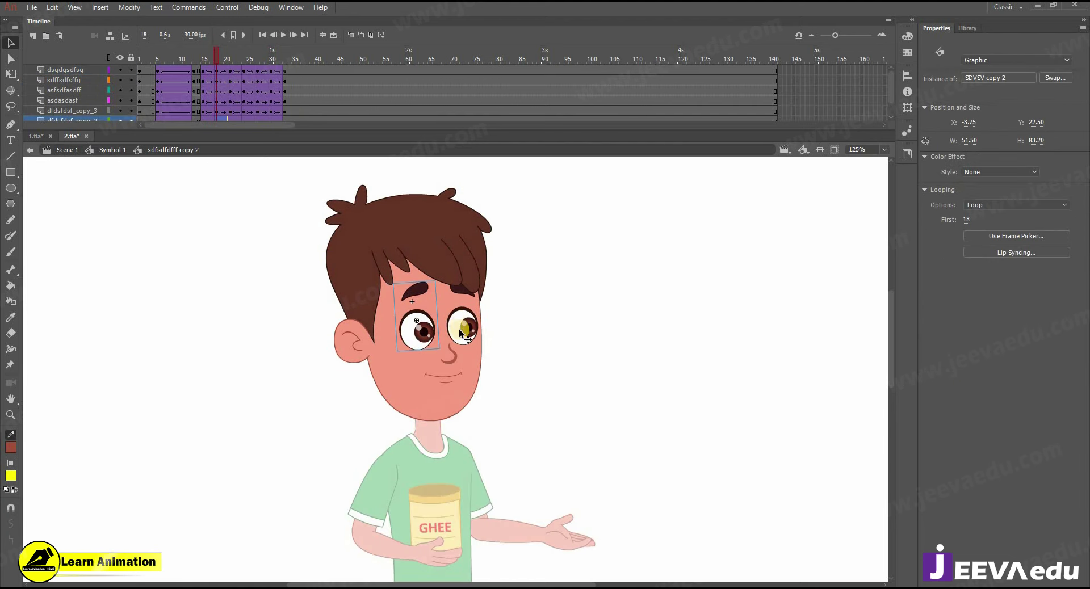
{"action": "left_click", "coordinate": [469, 329], "text": "shift"}
{"action": "left_click", "coordinate": [455, 361], "text": "shift"}
{"action": "left_click", "coordinate": [453, 358], "text": "shift"}
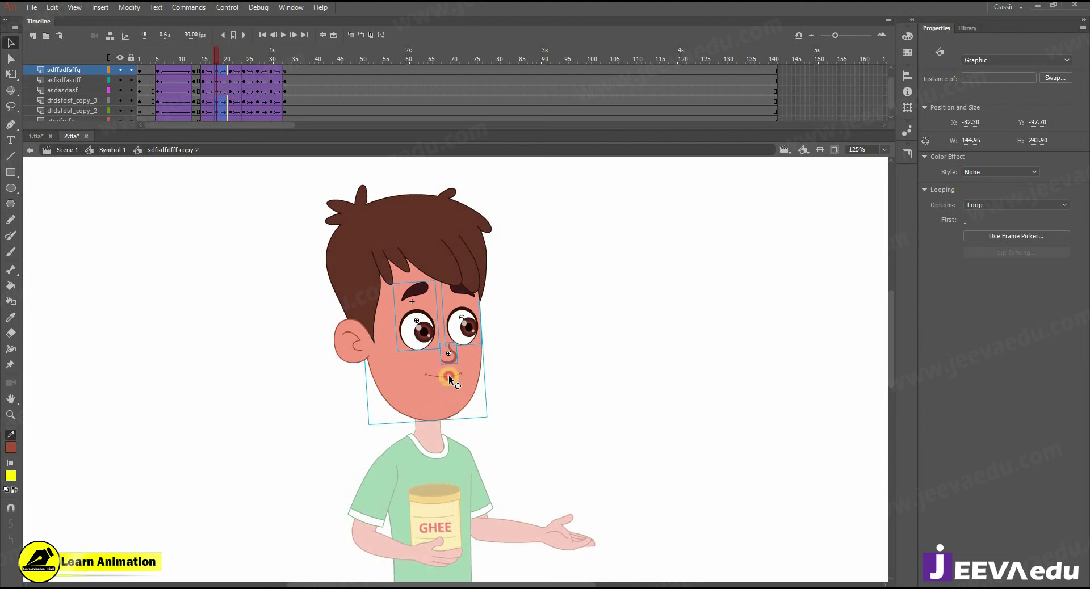
{"action": "left_click", "coordinate": [455, 381], "text": "shift"}
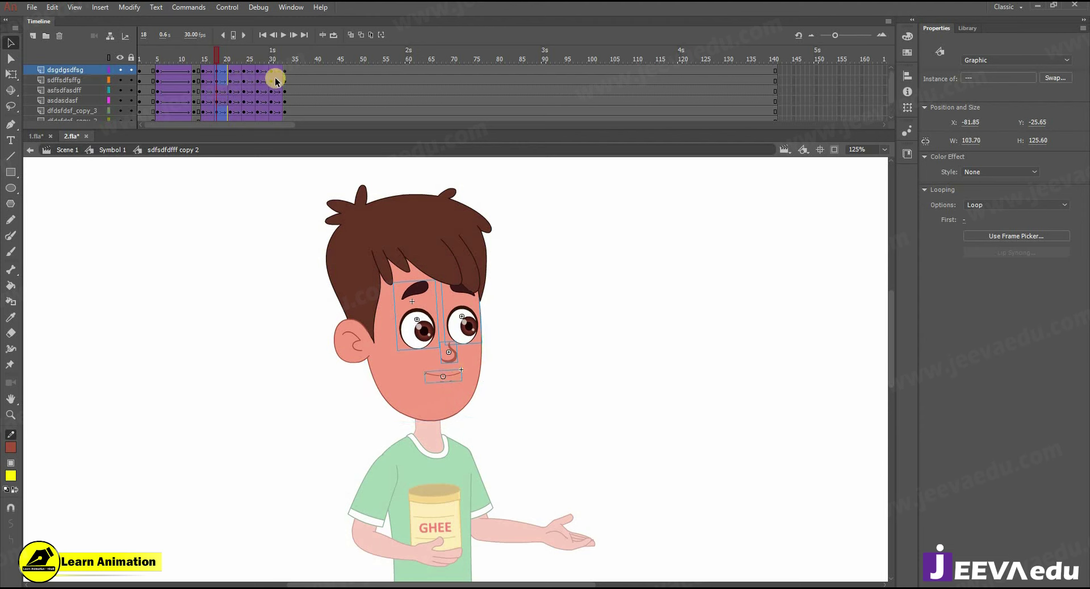
Step: Adjust the ear at frame 18 and duplicate the revised nod keyframes on all head layers up to frame 33
{"action": "left_click", "coordinate": [213, 55]}
{"action": "left_click_drag", "start_coordinate": [220, 61], "coordinate": [274, 73]}
{"action": "left_click", "coordinate": [216, 56]}
{"action": "left_click", "coordinate": [355, 360]}
{"action": "scroll", "coordinate": [217, 117], "scroll_direction": "down", "scroll_amount": 2}
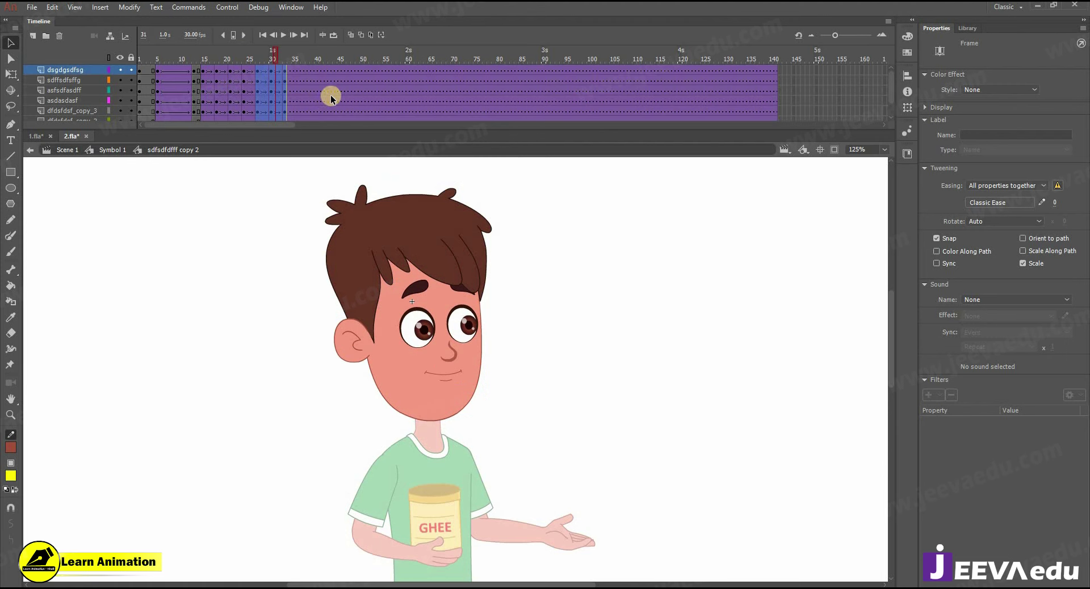
Step: Remove the classic tweens after frame 33 from all head layers and play back the nods
{"action": "left_click_drag", "start_coordinate": [340, 72], "coordinate": [350, 191]}
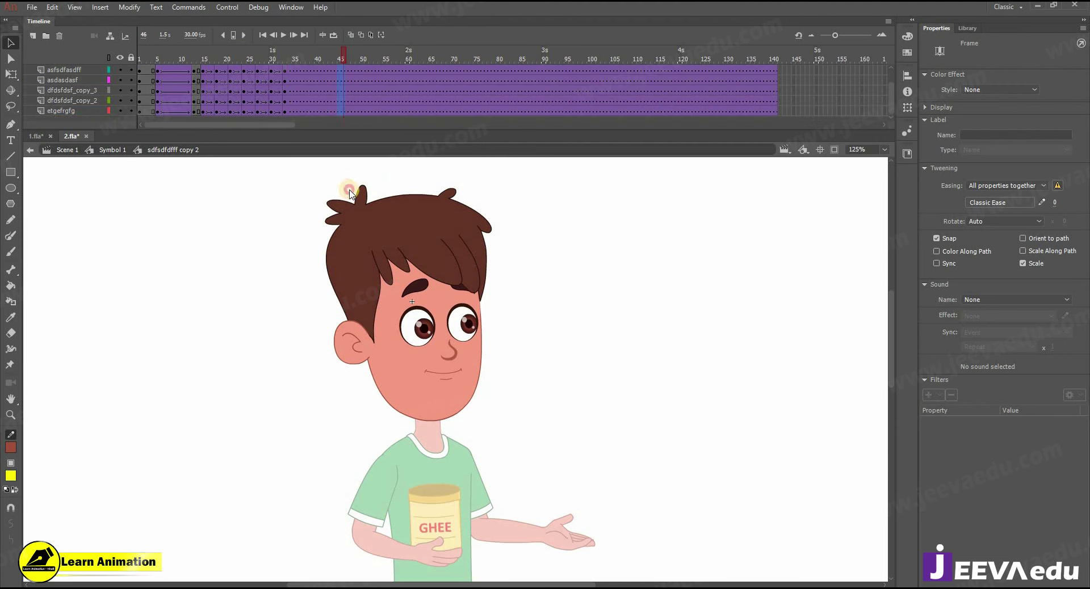
{"action": "right_click", "coordinate": [343, 93]}
{"action": "left_click", "coordinate": [376, 127]}
{"action": "left_click_drag", "start_coordinate": [207, 60], "coordinate": [193, 62]}
{"action": "key", "text": "Return"}
{"action": "left_click", "coordinate": [299, 47]}
{"action": "left_click_drag", "start_coordinate": [300, 48], "coordinate": [219, 78]}
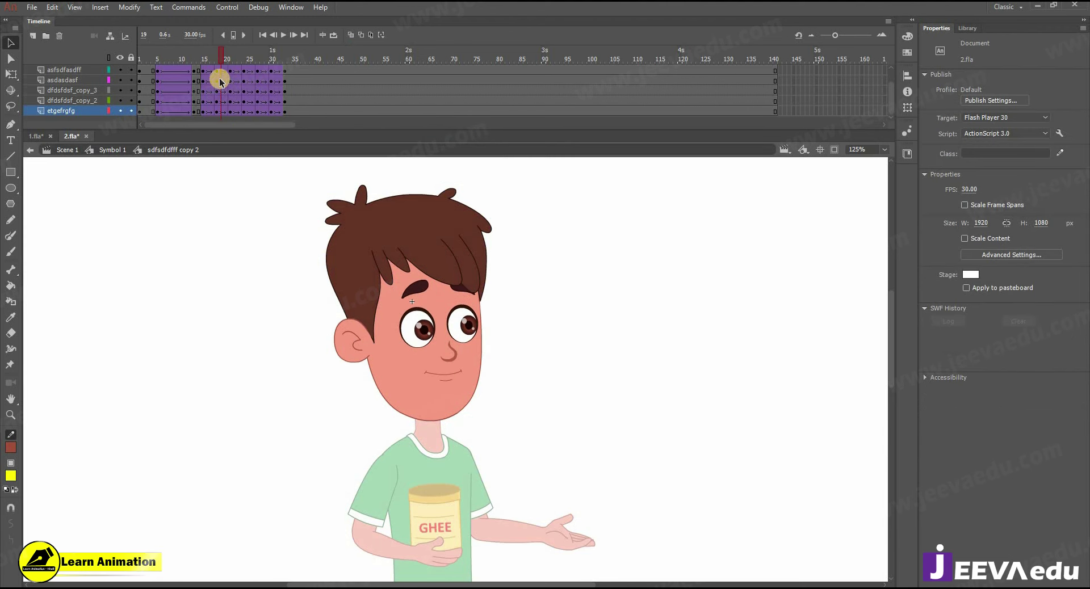
Step: Nudge the ear slightly down at frame 18 of the head symbol, comparing it with the neighbouring frames
{"action": "left_click", "coordinate": [217, 69]}
{"action": "left_click", "coordinate": [350, 337]}
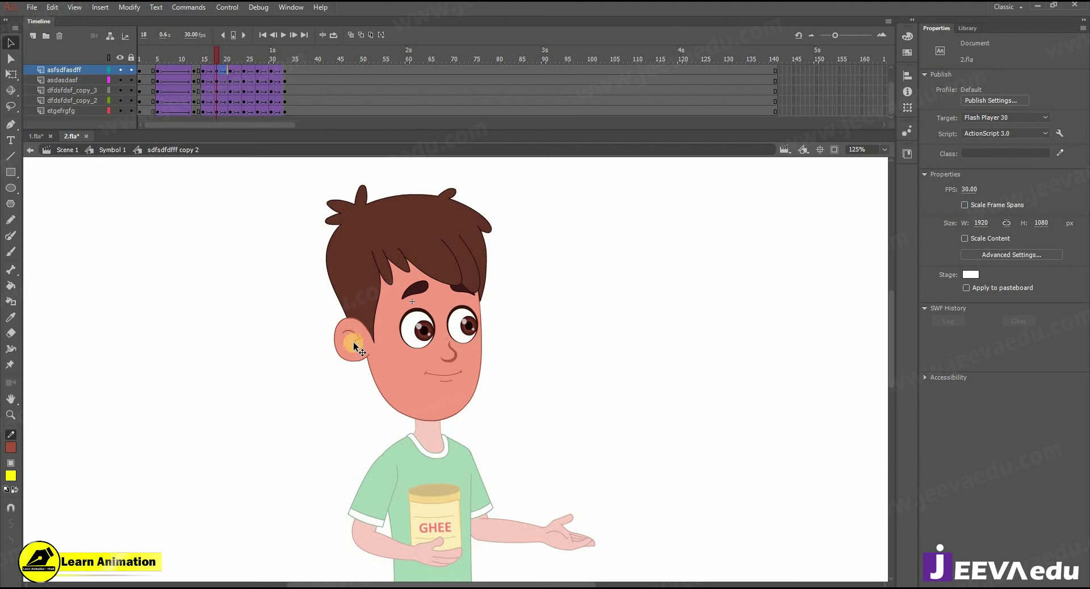
{"action": "left_click", "coordinate": [353, 343]}
{"action": "left_click", "coordinate": [213, 61]}
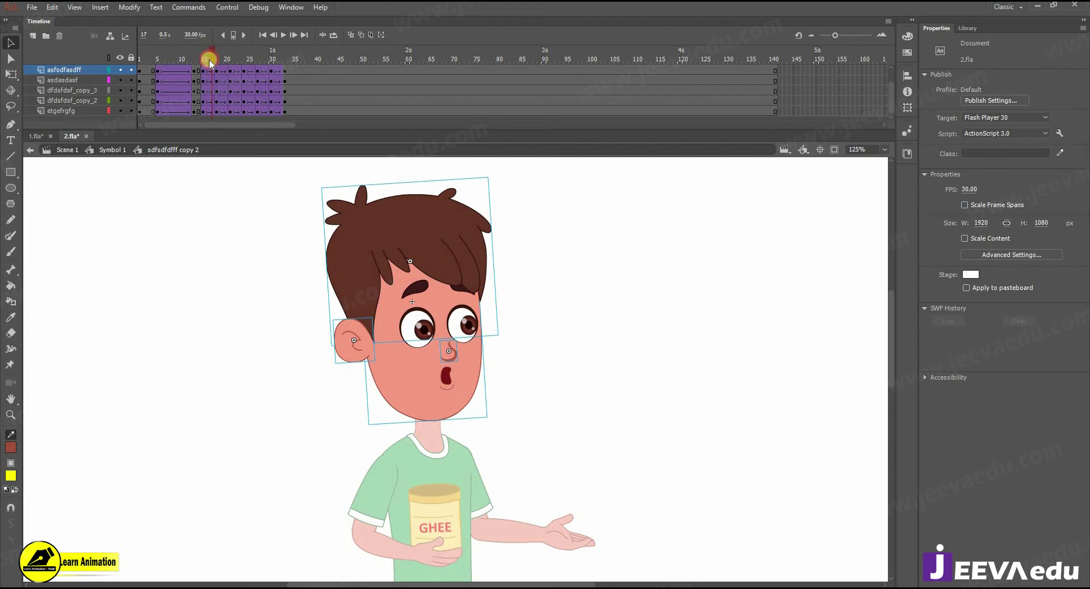
{"action": "left_click", "coordinate": [216, 61]}
{"action": "left_click", "coordinate": [354, 344]}
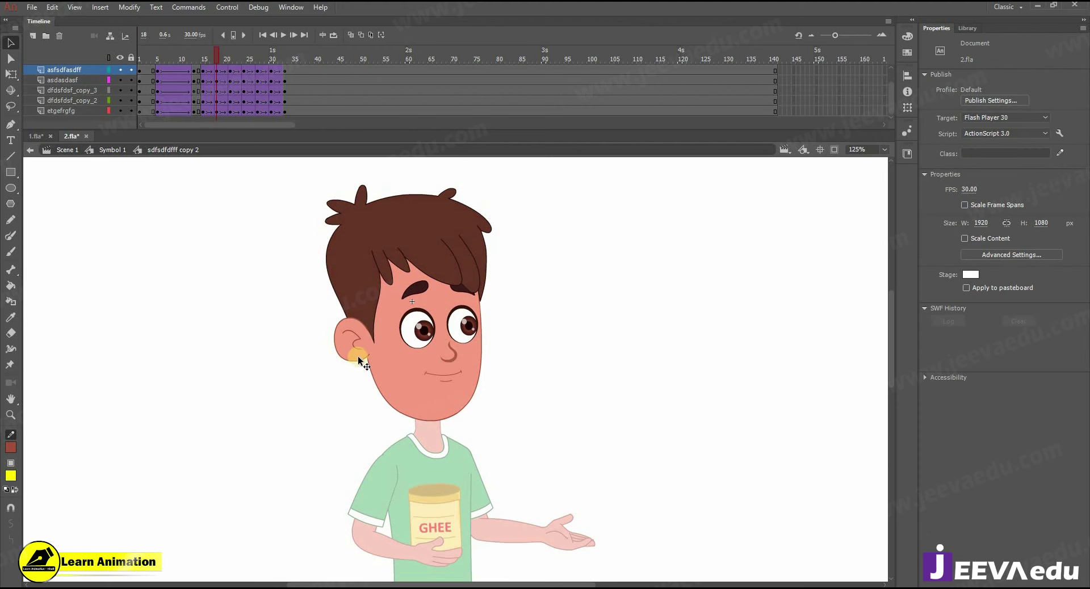
{"action": "left_click", "coordinate": [367, 339]}
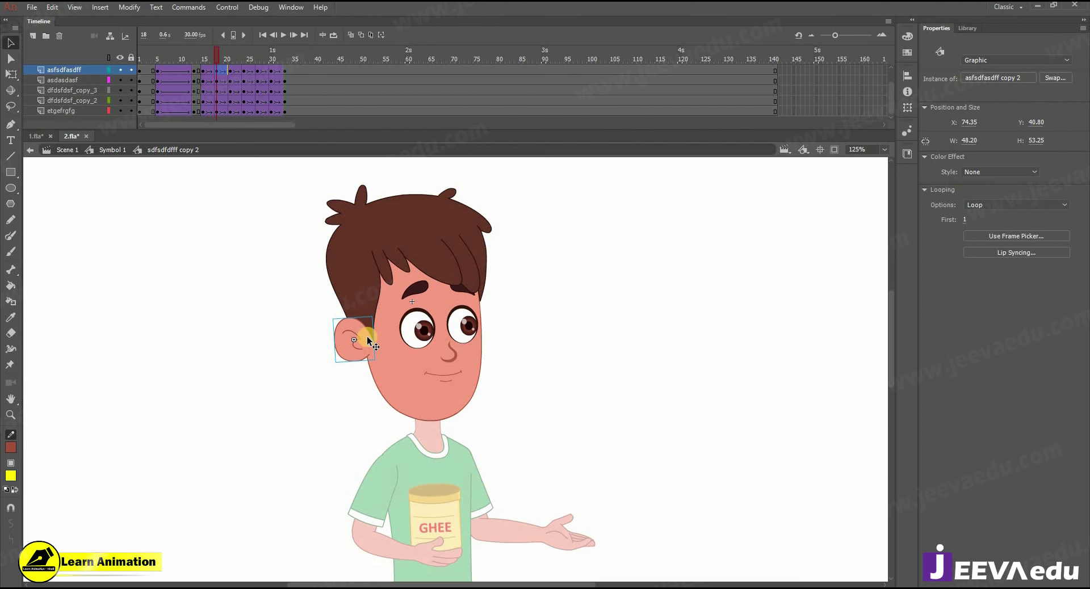
{"action": "left_click_drag", "start_coordinate": [205, 60], "coordinate": [216, 59]}
{"action": "left_click", "coordinate": [319, 226]}
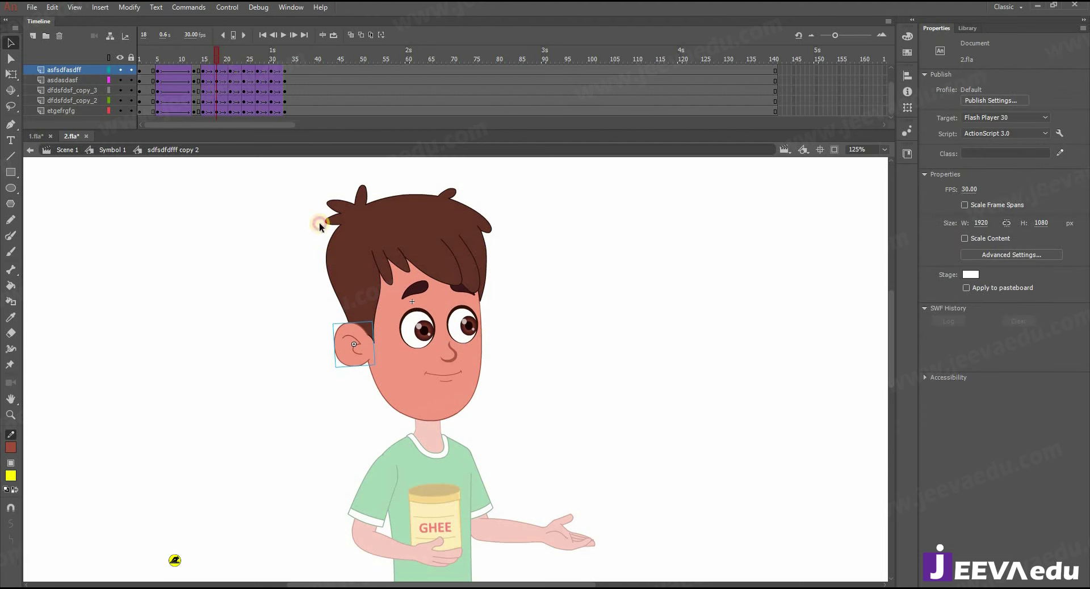
{"action": "left_click", "coordinate": [367, 343]}
Step: Select both eyes, the nose and the mouth at frame 18 and nudge them slightly up
{"action": "left_click_drag", "start_coordinate": [238, 60], "coordinate": [217, 79]}
{"action": "left_click", "coordinate": [428, 321]}
{"action": "left_click", "coordinate": [463, 326], "text": "shift"}
{"action": "left_click", "coordinate": [454, 361], "text": "shift"}
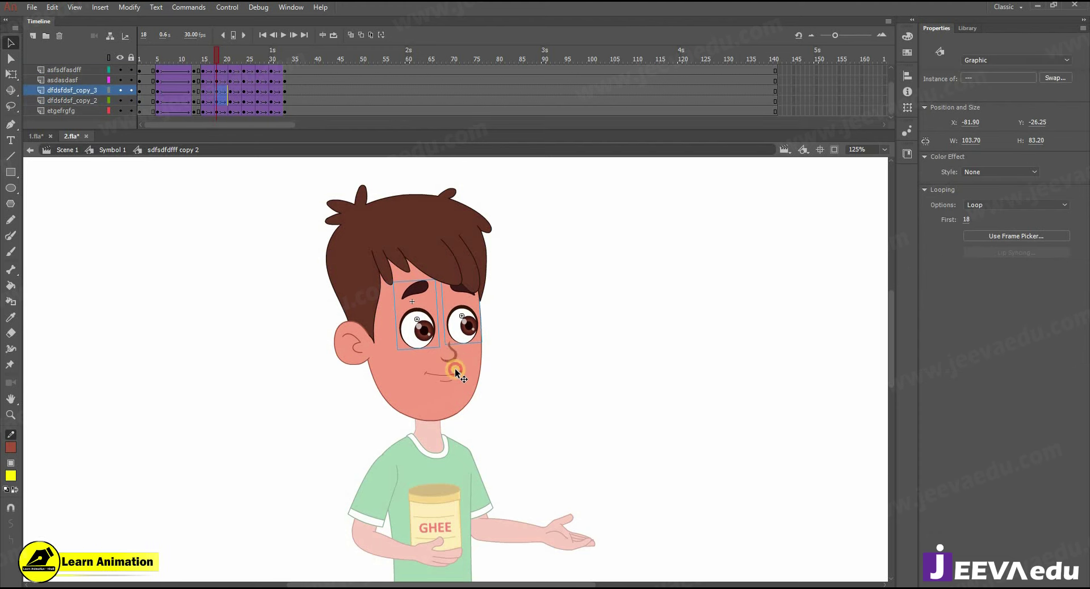
{"action": "left_click", "coordinate": [452, 373], "text": "shift"}
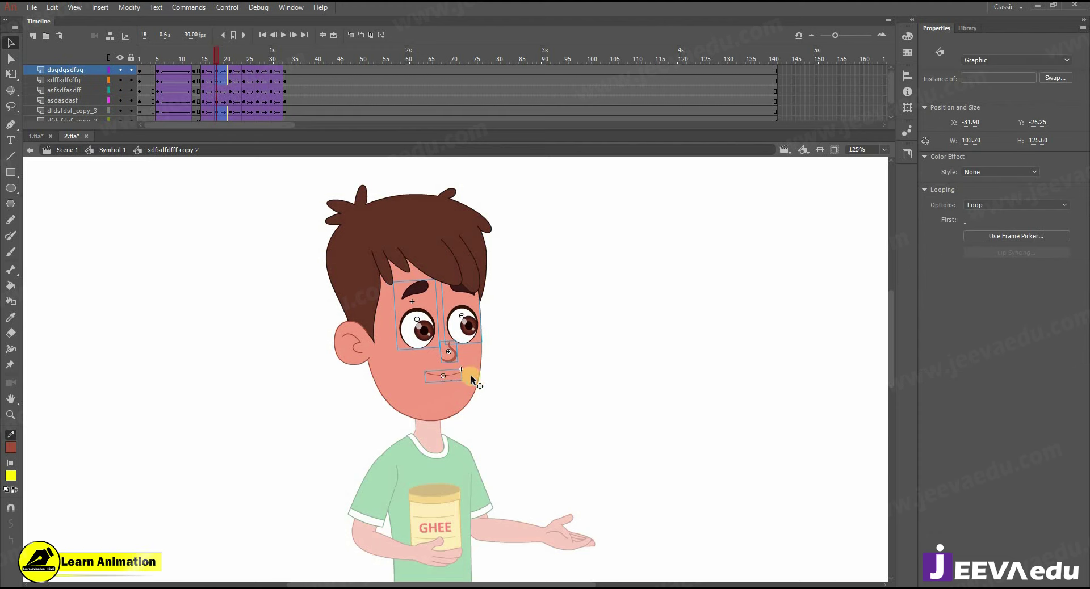
{"action": "left_click", "coordinate": [209, 59]}
{"action": "left_click_drag", "start_coordinate": [209, 59], "coordinate": [216, 59]}
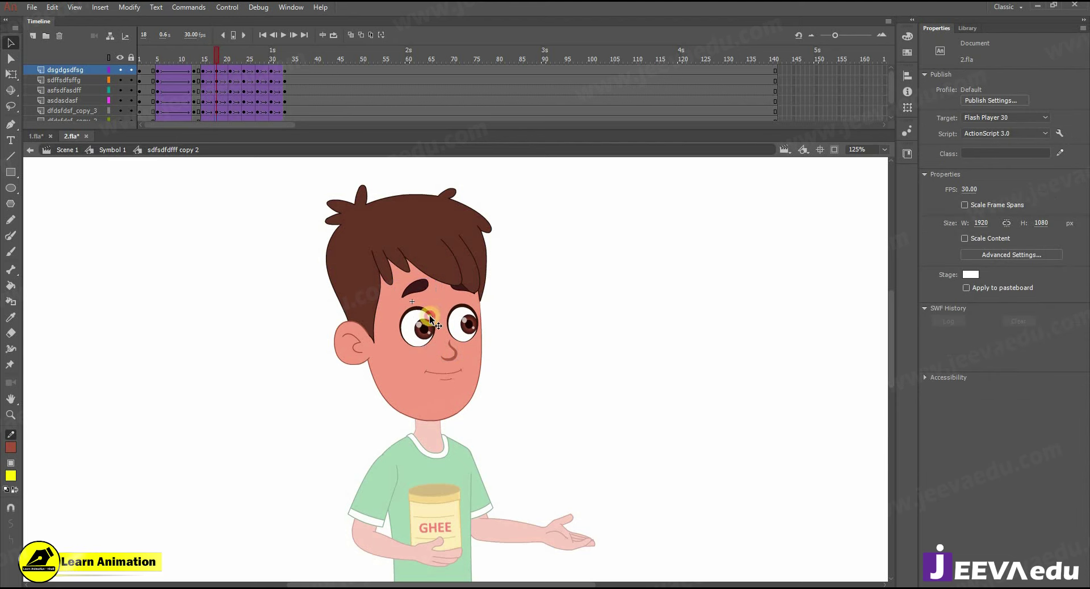
{"action": "left_click", "coordinate": [430, 317]}
{"action": "left_click", "coordinate": [458, 328], "text": "shift"}
{"action": "left_click", "coordinate": [453, 358], "text": "shift"}
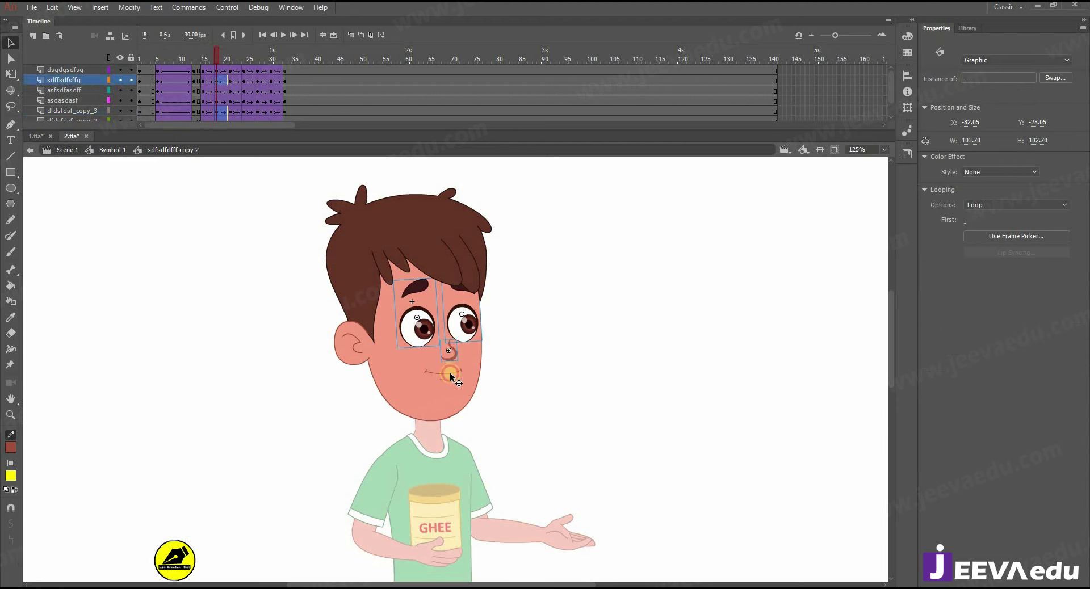
{"action": "left_click", "coordinate": [449, 375], "text": "shift"}
Step: Repeat the revised nod keyframes on all head layers up to frame 33 and clear the classic tweens after it
{"action": "left_click_drag", "start_coordinate": [219, 59], "coordinate": [209, 56]}
{"action": "scroll", "coordinate": [211, 107], "scroll_direction": "down", "scroll_amount": 1}
{"action": "left_click_drag", "start_coordinate": [204, 115], "coordinate": [329, 192]}
{"action": "right_click", "coordinate": [319, 96]}
{"action": "left_click", "coordinate": [352, 126]}
{"action": "scroll", "coordinate": [308, 84], "scroll_direction": "up", "scroll_amount": 1}
Step: Select all frames on the head layers, synchronize the symbols and scrub through the nods to check the mouth
{"action": "left_click", "coordinate": [290, 73]}
{"action": "right_click", "coordinate": [286, 74]}
{"action": "left_click", "coordinate": [341, 290]}
{"action": "right_click", "coordinate": [257, 75]}
{"action": "left_click", "coordinate": [340, 366]}
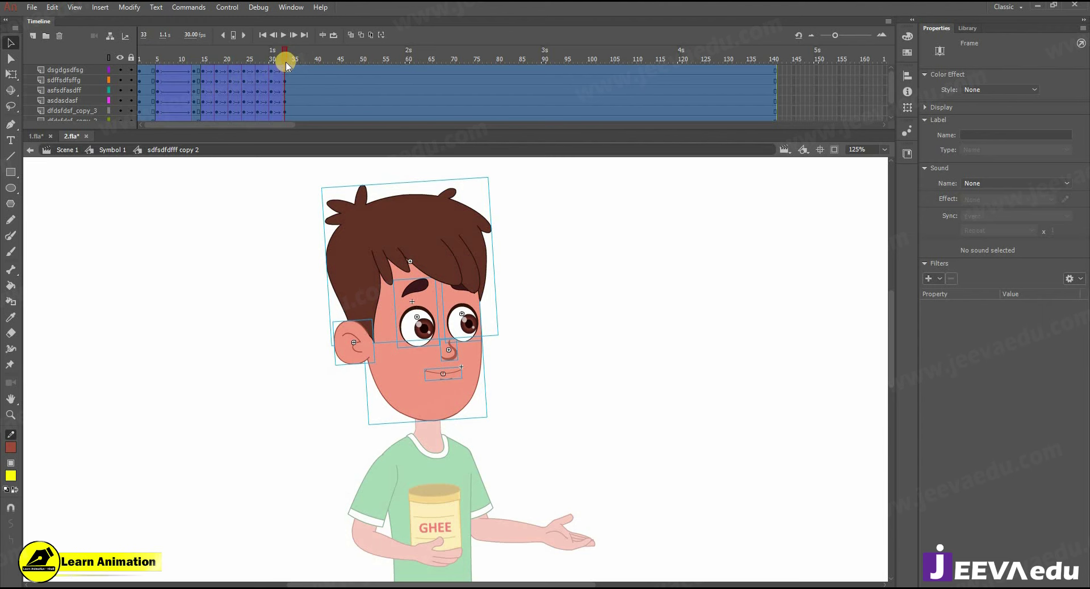
{"action": "left_click_drag", "start_coordinate": [280, 53], "coordinate": [293, 90]}
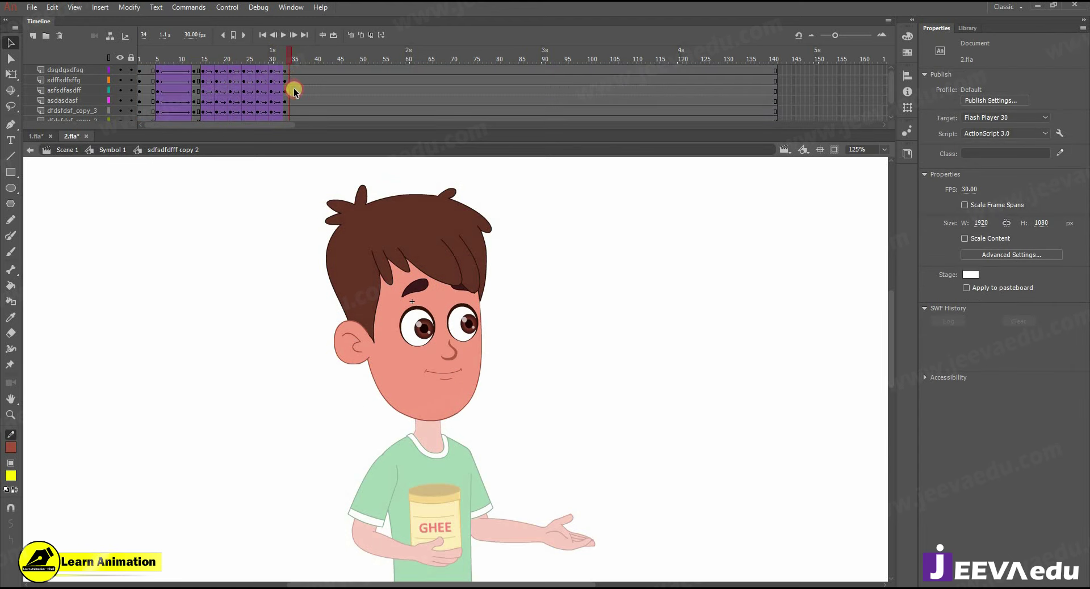
{"action": "left_click_drag", "start_coordinate": [237, 63], "coordinate": [321, 74]}
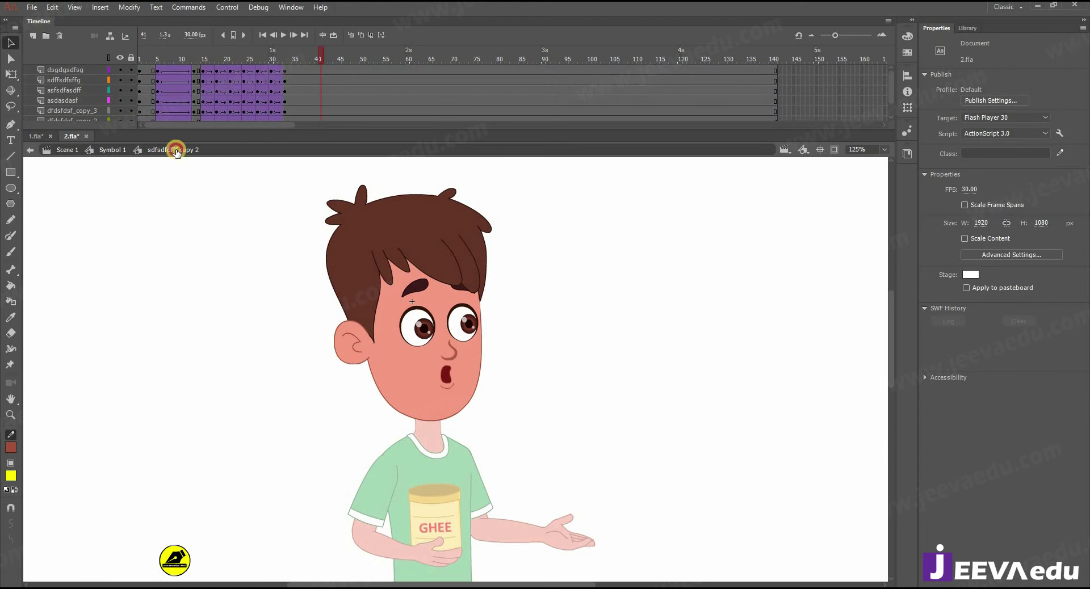
Step: Return to Symbol 1, bring the whole boy into view and play the animation from the start
{"action": "left_click", "coordinate": [103, 150]}
{"action": "key", "text": "z"}
{"action": "left_click", "coordinate": [383, 320], "text": "alt"}
{"action": "left_click", "coordinate": [474, 387], "text": "alt"}
{"action": "left_click", "coordinate": [494, 403]}
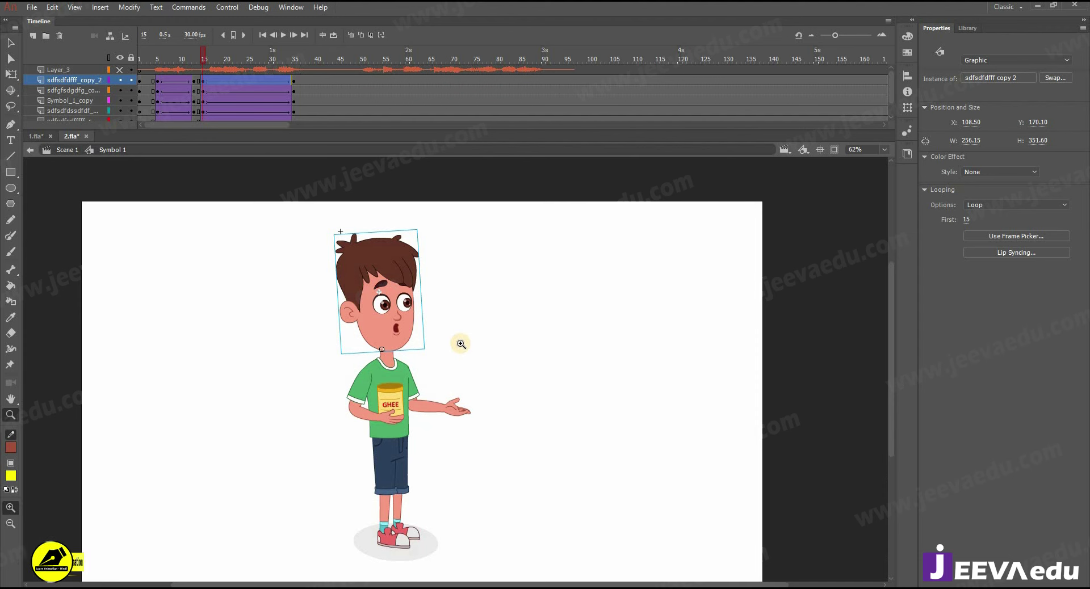
{"action": "left_click_drag", "start_coordinate": [224, 58], "coordinate": [127, 73]}
{"action": "key", "text": "Return"}
{"action": "key", "text": "Return"}
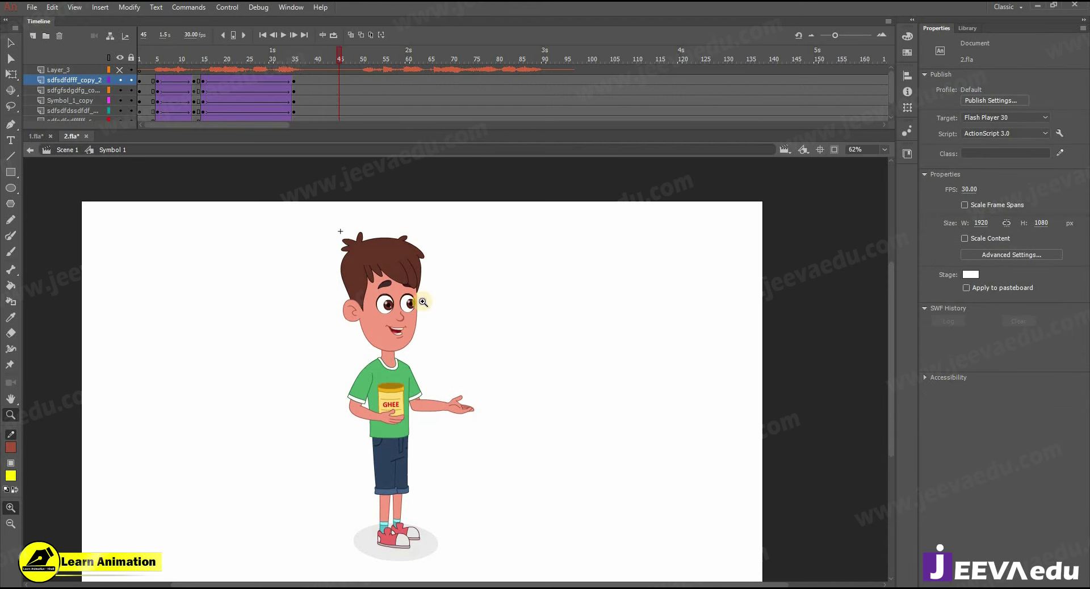
{"action": "left_click", "coordinate": [450, 392], "text": "alt"}
{"action": "left_click_drag", "start_coordinate": [470, 394], "coordinate": [456, 445]}
{"action": "left_click", "coordinate": [462, 407]}
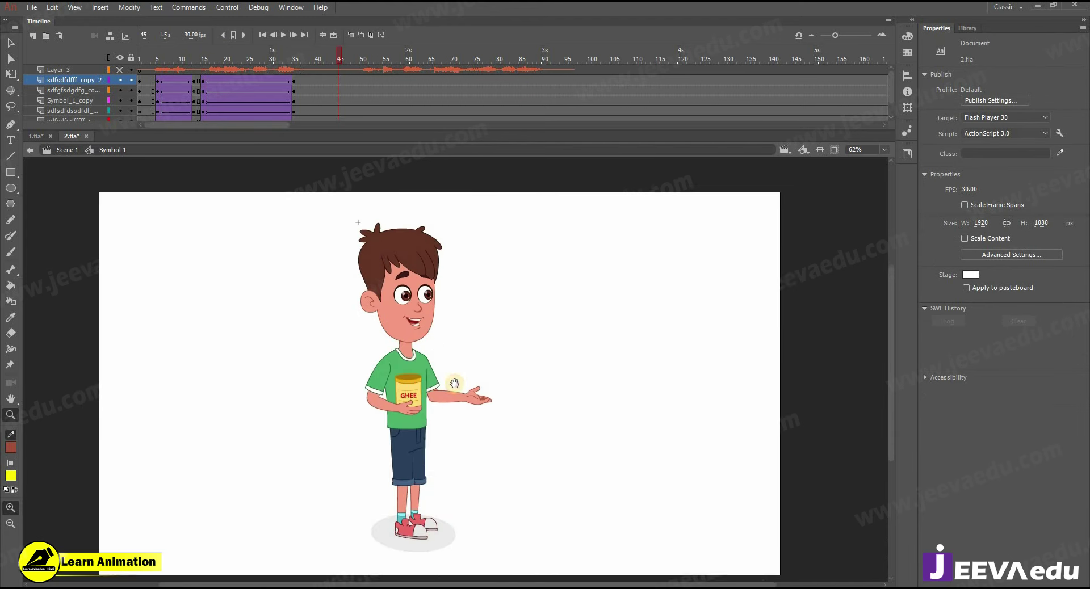
{"action": "left_click_drag", "start_coordinate": [332, 61], "coordinate": [148, 73]}
{"action": "key", "text": "Return"}
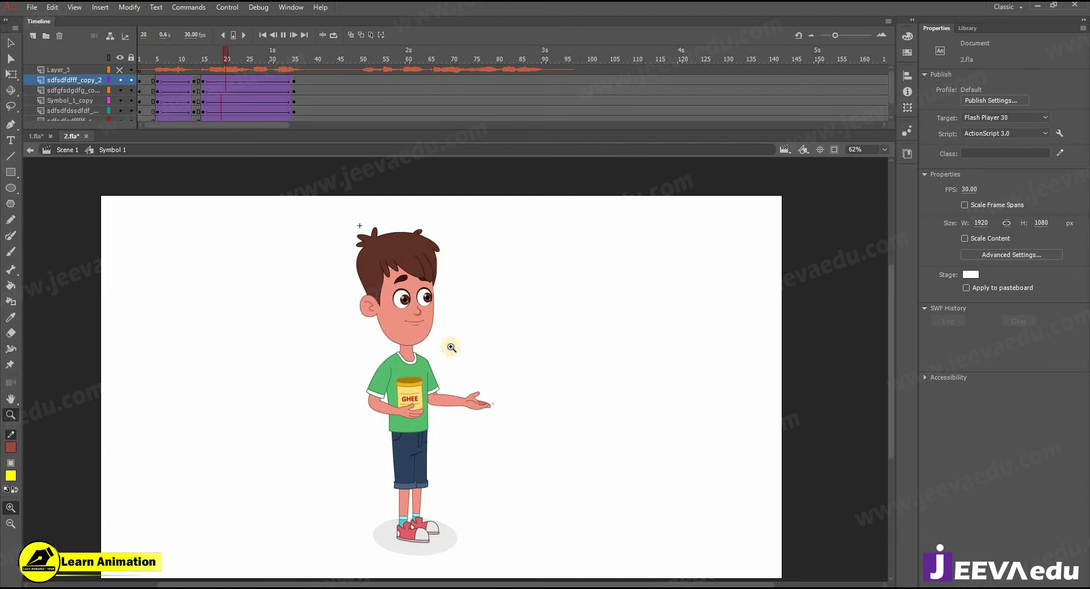
Step: Replay the head nods in close-up and again with the full figure in view
{"action": "left_click", "coordinate": [428, 325]}
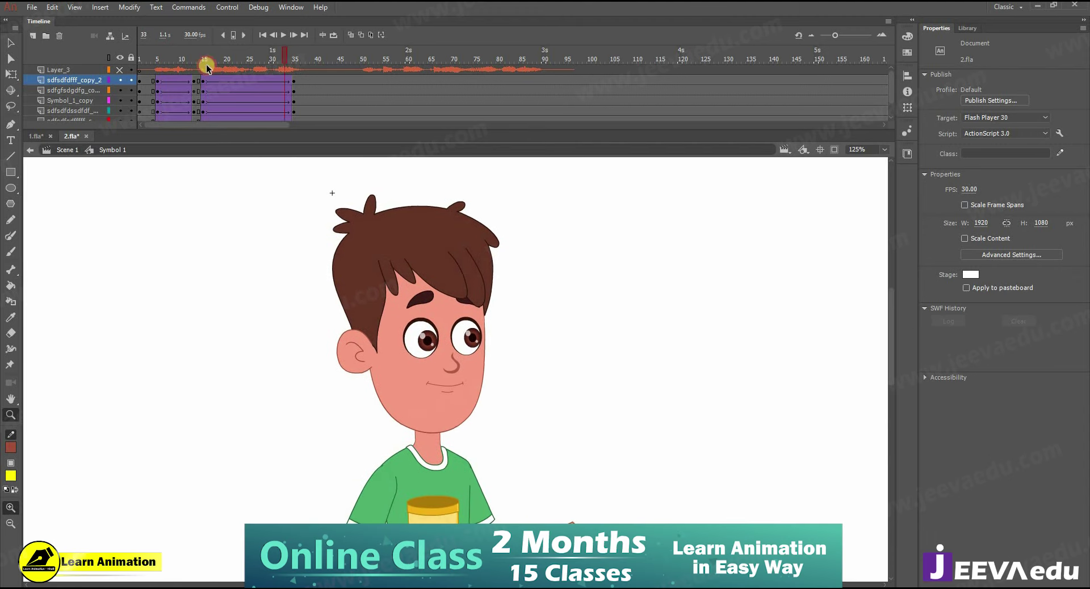
{"action": "key", "text": "Return"}
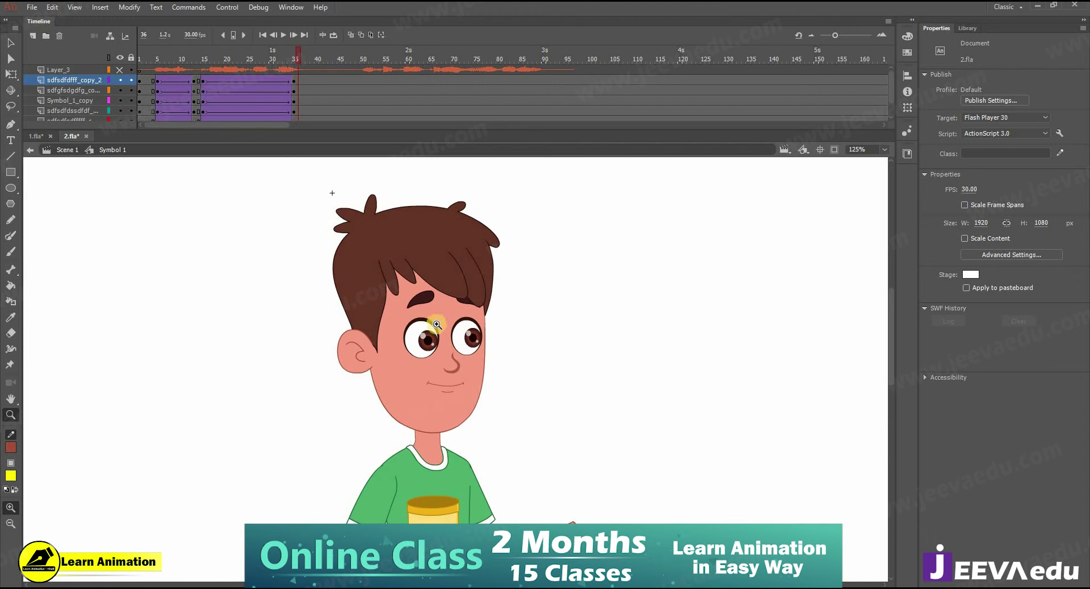
{"action": "key", "text": "Return"}
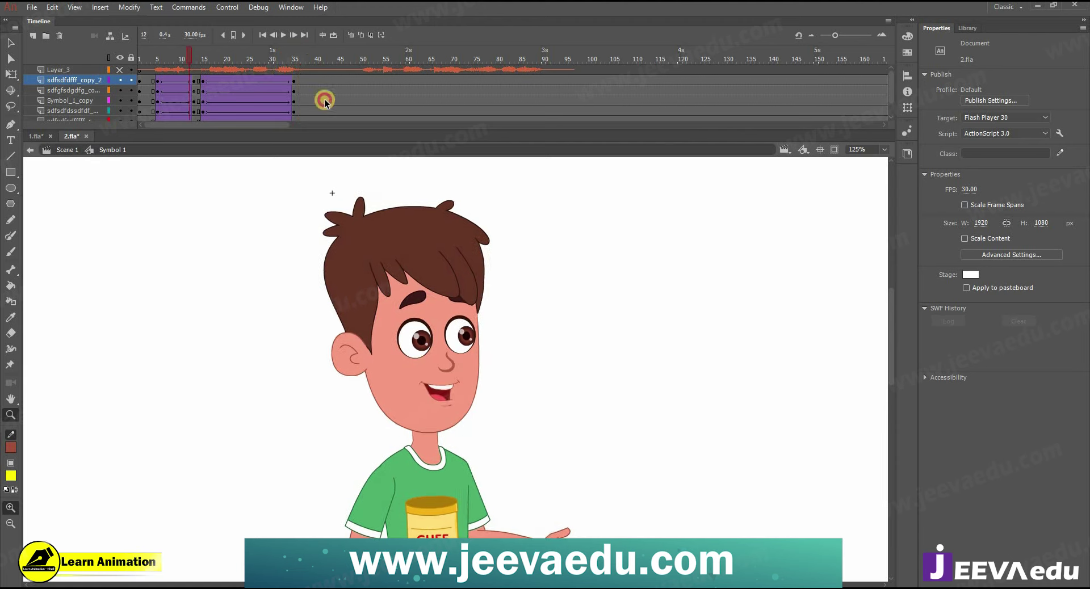
{"action": "key", "text": "Return"}
{"action": "left_click", "coordinate": [511, 482]}
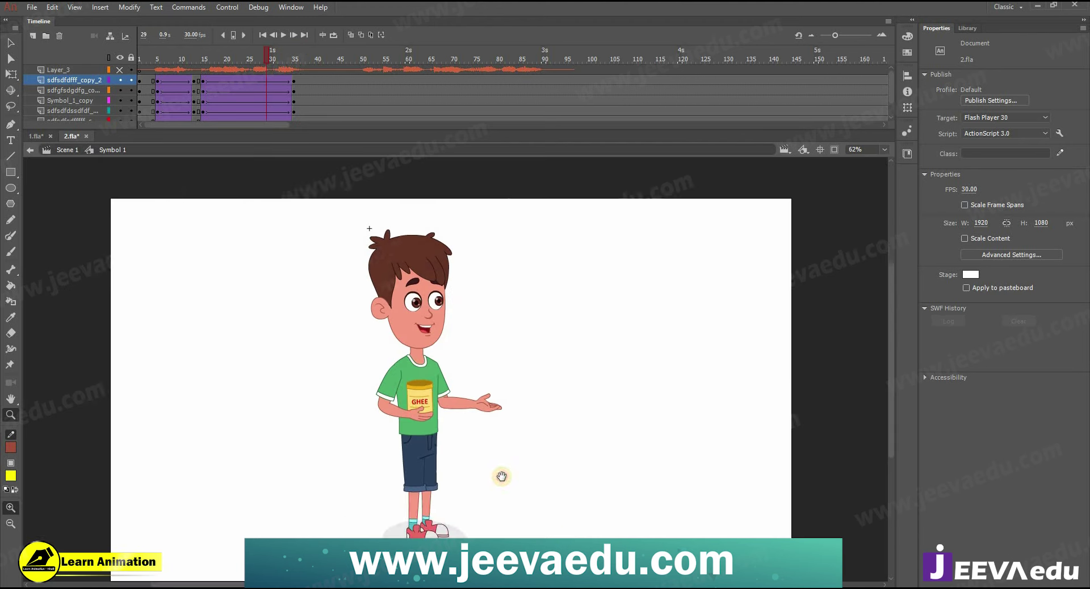
{"action": "key", "text": "Return"}
{"action": "key", "text": "Return"}
Step: Insert keyframes on all body layers of Symbol 1 at frames 46, 54 and 61
{"action": "left_click_drag", "start_coordinate": [354, 79], "coordinate": [346, 113]}
{"action": "scroll", "coordinate": [353, 78], "scroll_direction": "up", "scroll_amount": 2}
{"action": "key", "text": "F6"}
{"action": "scroll", "coordinate": [389, 93], "scroll_direction": "up", "scroll_amount": 2}
{"action": "left_click_drag", "start_coordinate": [380, 78], "coordinate": [380, 132]}
{"action": "key", "text": "F6"}
{"action": "scroll", "coordinate": [409, 86], "scroll_direction": "up", "scroll_amount": 2}
{"action": "left_click_drag", "start_coordinate": [413, 79], "coordinate": [411, 144]}
{"action": "key", "text": "F6"}
{"action": "scroll", "coordinate": [407, 114], "scroll_direction": "up", "scroll_amount": 2}
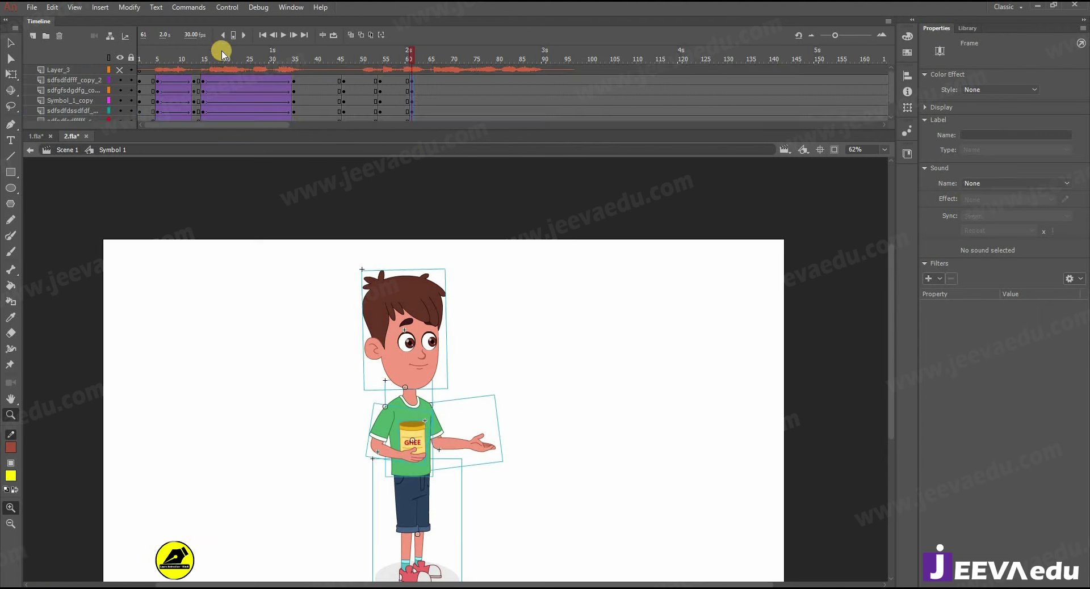
Step: Play the voice track section and create classic tweens on all body layers between frames 46 and 61
{"action": "left_click", "coordinate": [316, 69]}
{"action": "key", "text": "Return"}
{"action": "left_click_drag", "start_coordinate": [440, 69], "coordinate": [399, 152]}
{"action": "left_click", "coordinate": [119, 69]}
{"action": "left_click", "coordinate": [367, 56]}
{"action": "right_click", "coordinate": [380, 103]}
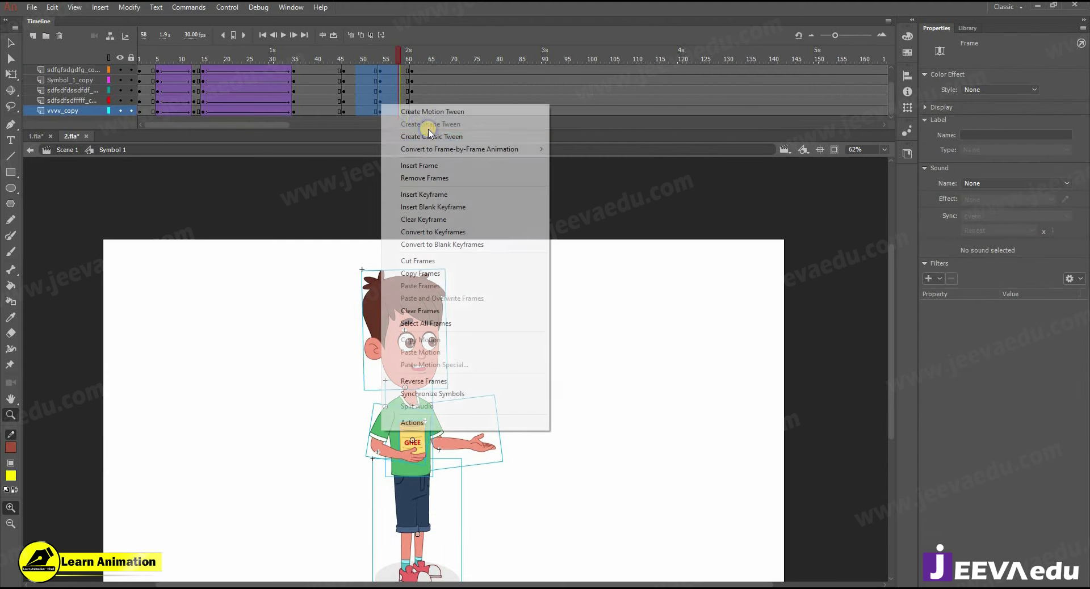
{"action": "left_click", "coordinate": [414, 137]}
Step: Set the easing of the new classic tweens to 100 out on all body layers
{"action": "left_click_drag", "start_coordinate": [1060, 209], "coordinate": [1085, 142]}
{"action": "scroll", "coordinate": [446, 69], "scroll_direction": "up", "scroll_amount": 2}
{"action": "left_click_drag", "start_coordinate": [348, 82], "coordinate": [362, 181]}
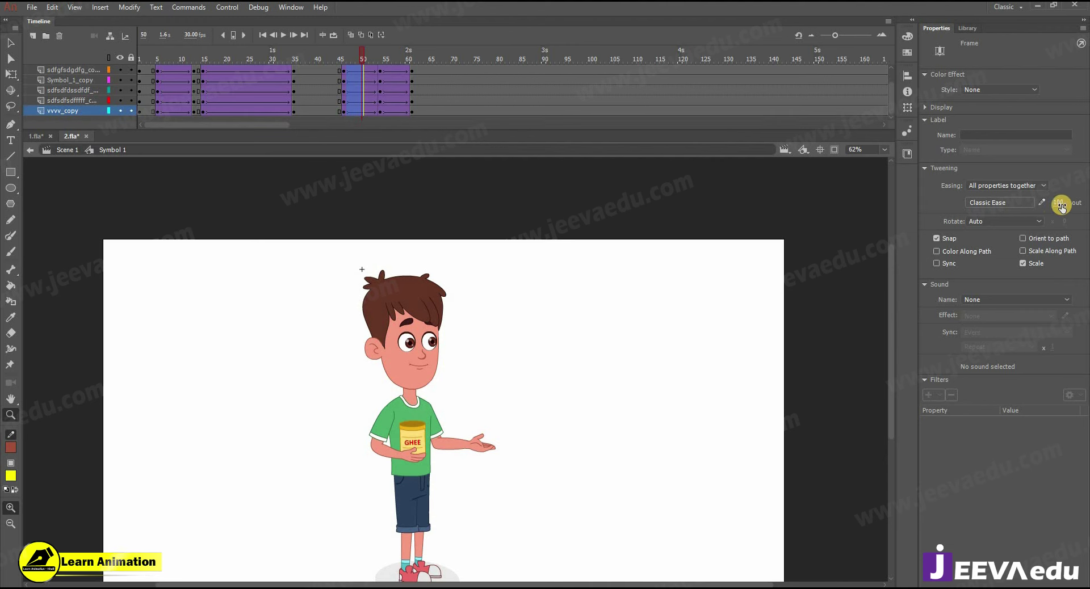
{"action": "scroll", "coordinate": [385, 73], "scroll_direction": "up", "scroll_amount": 2}
Step: At frame 54, select the head, torso and arms and squash them from above to a height of about 567
{"action": "left_click", "coordinate": [379, 56]}
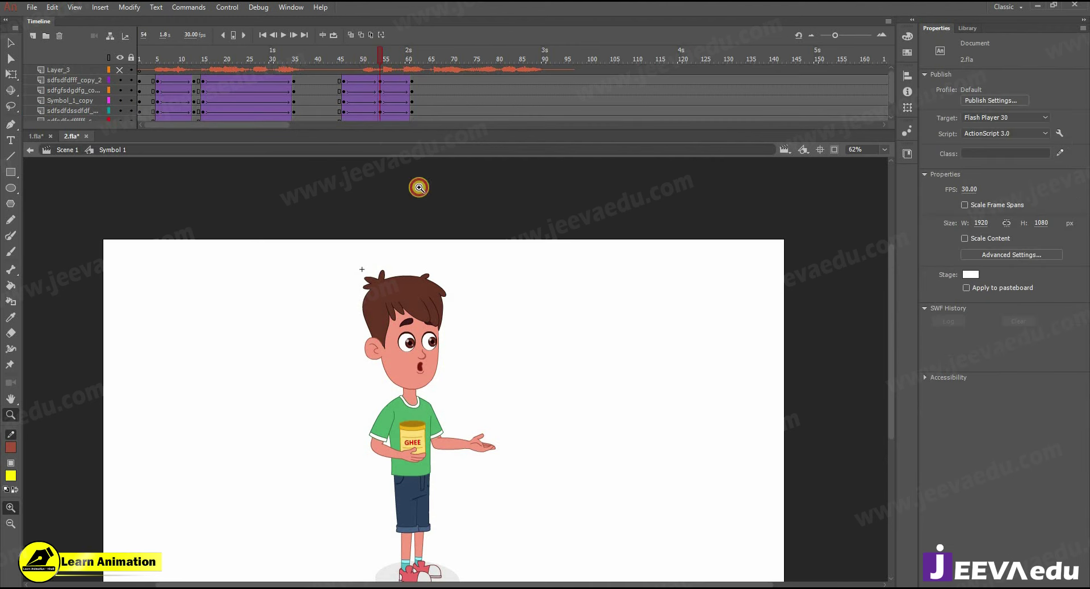
{"action": "key", "text": "v"}
{"action": "left_click_drag", "start_coordinate": [326, 276], "coordinate": [467, 422]}
{"action": "key", "text": "q"}
{"action": "left_click_drag", "start_coordinate": [432, 377], "coordinate": [540, 388]}
{"action": "key", "text": "ctrl+z"}
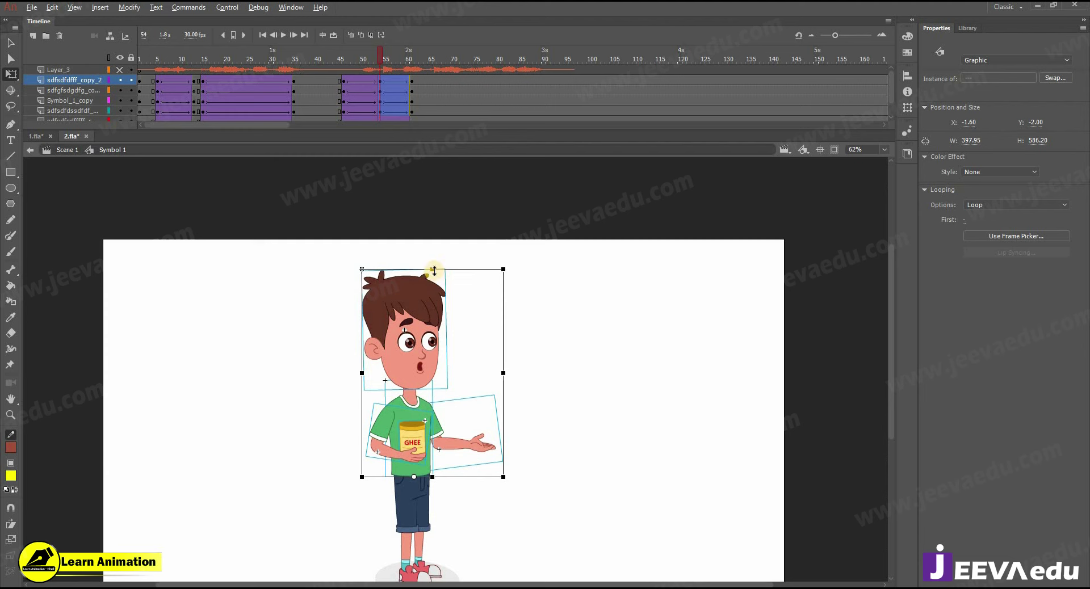
{"action": "left_click_drag", "start_coordinate": [432, 270], "coordinate": [432, 277]}
Step: Lower the head slightly at frame 54, squash it a little and tilt it clockwise
{"action": "key", "text": "z"}
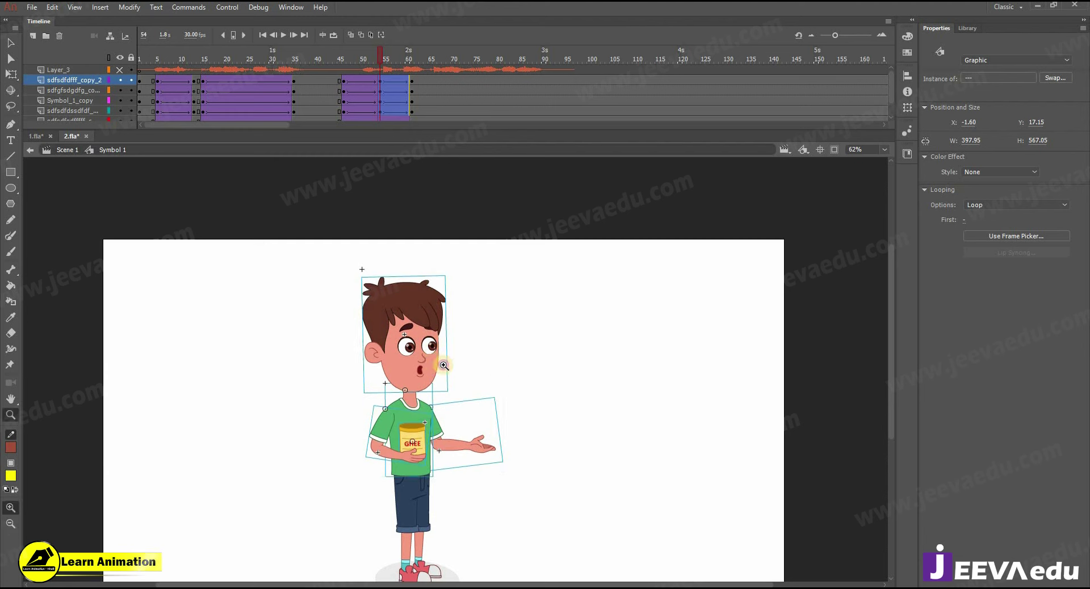
{"action": "left_click", "coordinate": [434, 361]}
{"action": "key", "text": "v"}
{"action": "left_click", "coordinate": [438, 348]}
{"action": "key", "text": "shift+Down"}
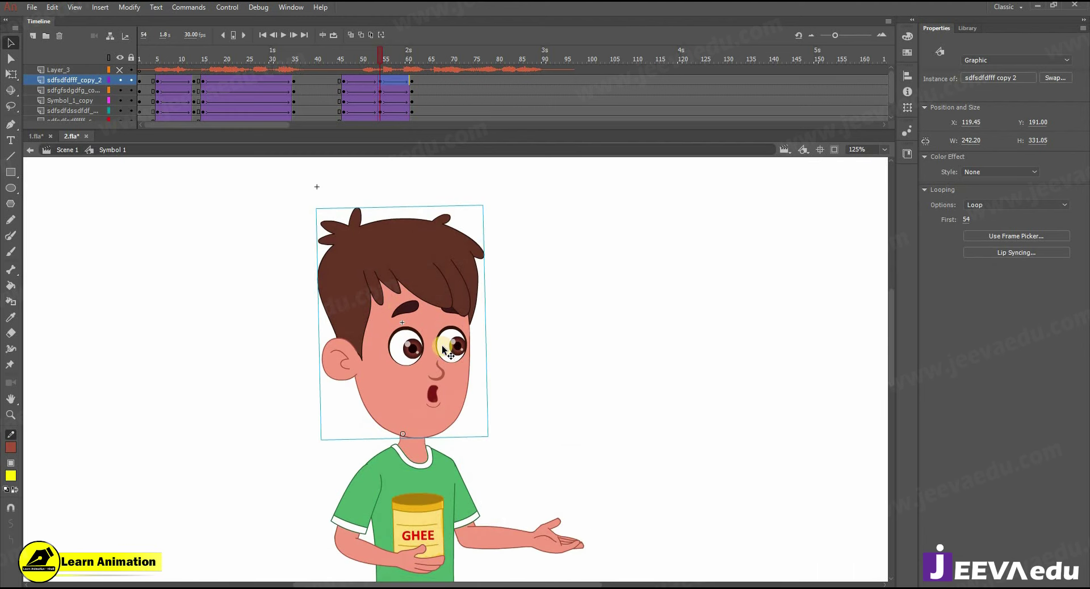
{"action": "key", "text": "q"}
{"action": "left_click_drag", "start_coordinate": [400, 208], "coordinate": [401, 218]}
{"action": "left_click_drag", "start_coordinate": [499, 223], "coordinate": [504, 233]}
Step: Select the ghee jar together with the arm holding it at frame 54 and rotate them slightly clockwise
{"action": "key", "text": "z"}
{"action": "left_click", "coordinate": [505, 340], "text": "alt"}
{"action": "left_click_drag", "start_coordinate": [504, 392], "coordinate": [502, 375]}
{"action": "left_click", "coordinate": [431, 433]}
{"action": "key", "text": "v"}
{"action": "left_click", "coordinate": [427, 405]}
{"action": "left_click", "coordinate": [425, 400], "text": "shift"}
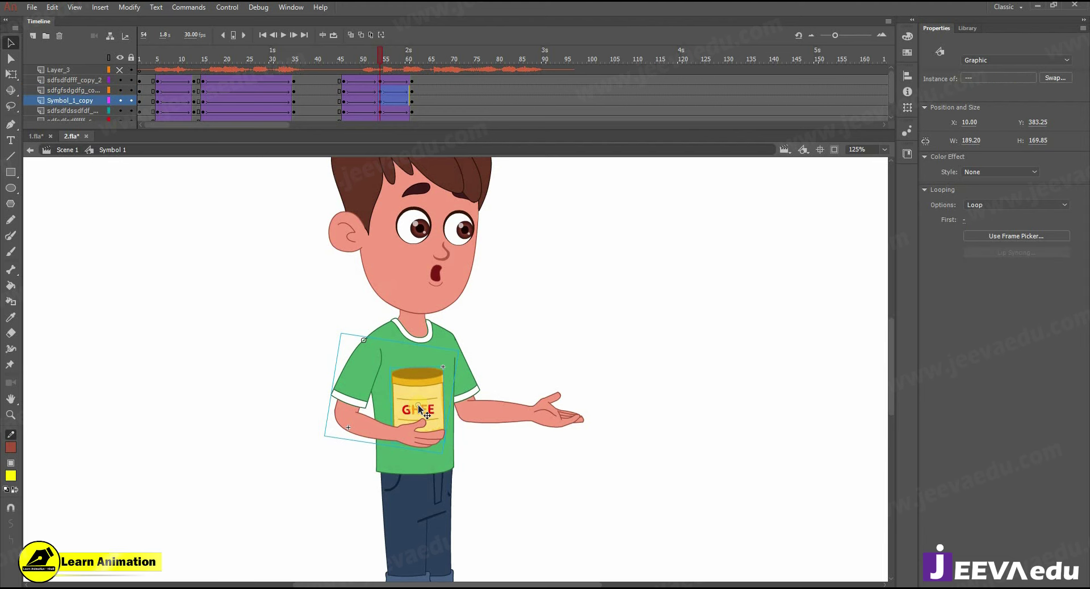
{"action": "left_click", "coordinate": [271, 380]}
{"action": "left_click", "coordinate": [404, 393]}
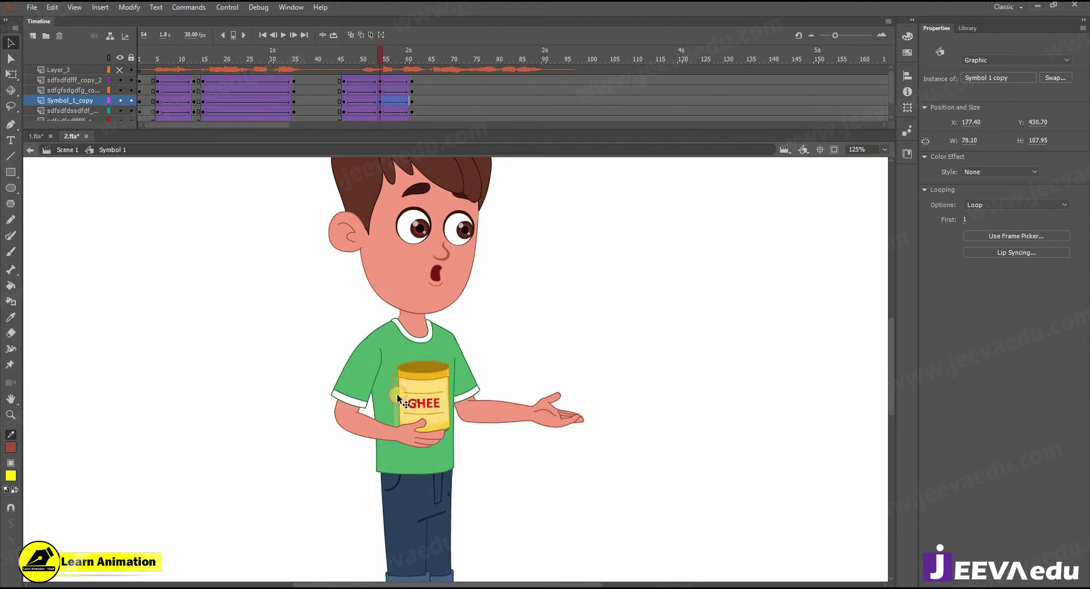
{"action": "left_click", "coordinate": [391, 402], "text": "shift"}
{"action": "key", "text": "q"}
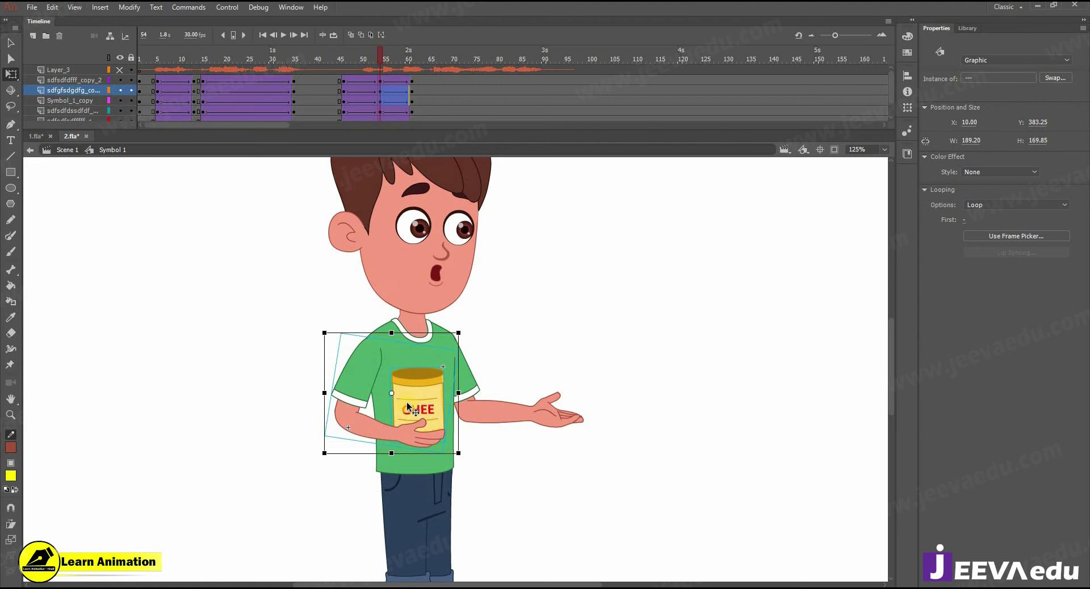
{"action": "left_click_drag", "start_coordinate": [464, 449], "coordinate": [463, 451]}
Step: Rotate the outstretched arm at frame 54 slightly upward around the shoulder
{"action": "left_click", "coordinate": [548, 425]}
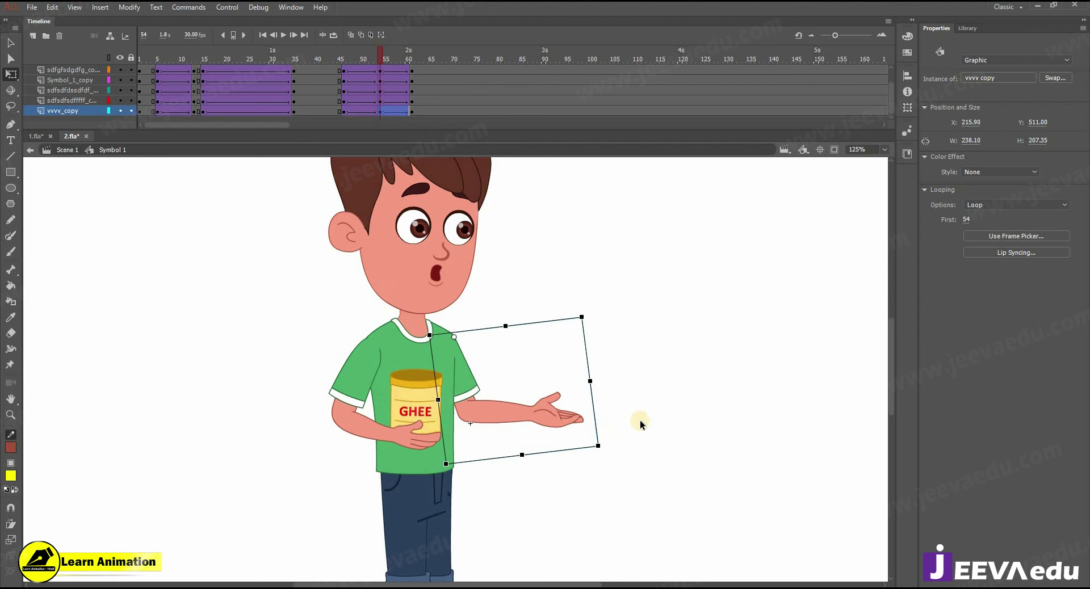
{"action": "left_click_drag", "start_coordinate": [603, 446], "coordinate": [620, 425]}
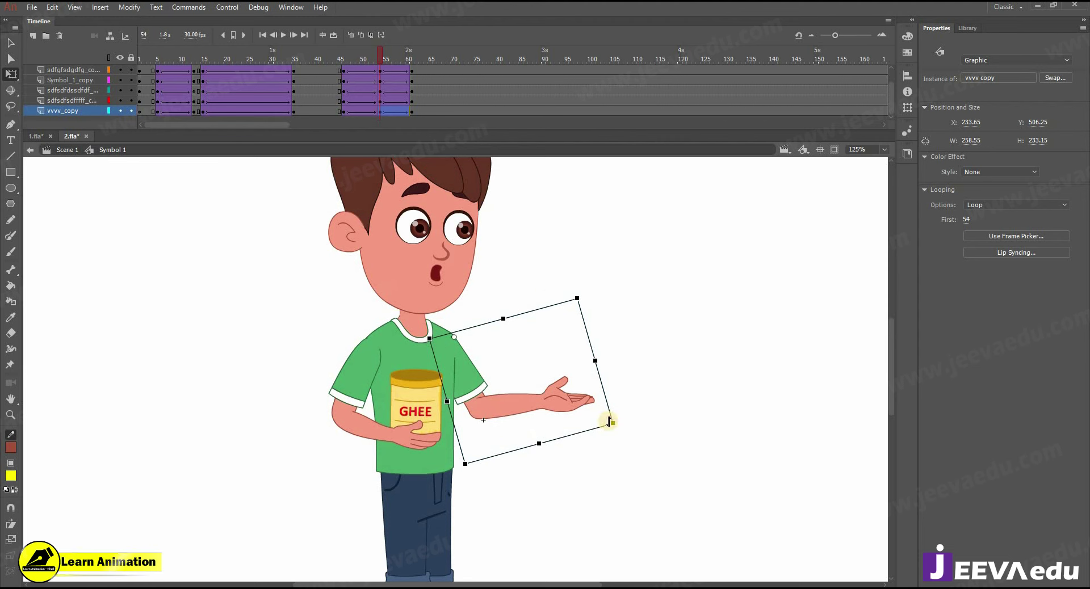
{"action": "left_click_drag", "start_coordinate": [617, 423], "coordinate": [617, 412]}
Step: Scrub the motion into frame 54, reselect the upper body and squash it slightly further
{"action": "left_click", "coordinate": [356, 68]}
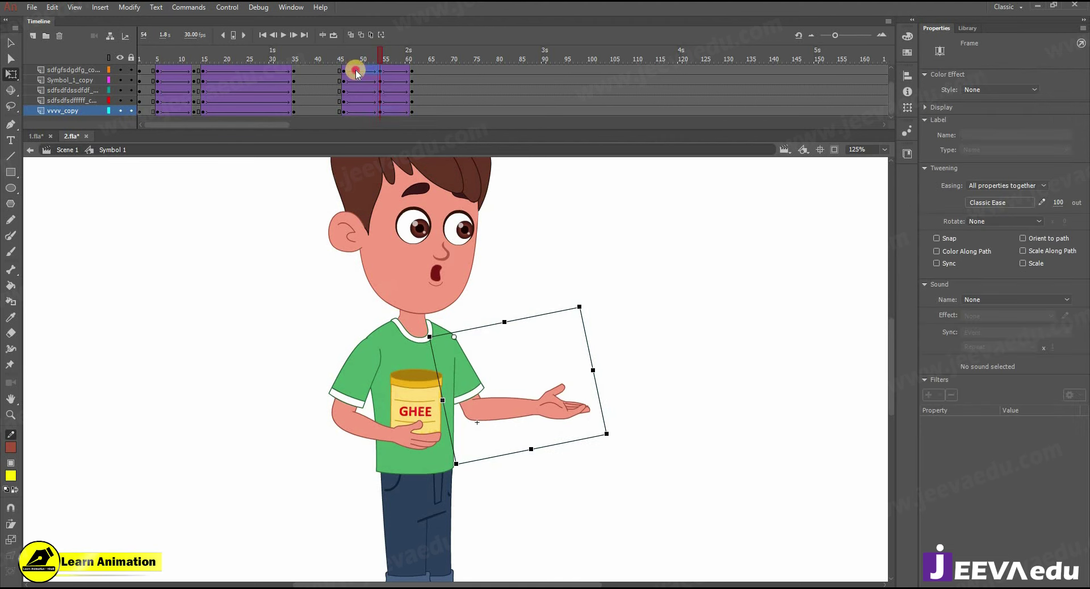
{"action": "left_click_drag", "start_coordinate": [355, 68], "coordinate": [380, 72]}
{"action": "key", "text": "z"}
{"action": "left_click", "coordinate": [483, 335], "text": "alt"}
{"action": "key", "text": "v"}
{"action": "left_click_drag", "start_coordinate": [326, 249], "coordinate": [427, 448]}
{"action": "key", "text": "q"}
{"action": "left_click_drag", "start_coordinate": [448, 254], "coordinate": [449, 259]}
Step: Select the head, torso and arms together at frame 61 and rotate them slightly clockwise around the waist
{"action": "left_click_drag", "start_coordinate": [378, 55], "coordinate": [414, 86]}
{"action": "key", "text": "v"}
{"action": "left_click_drag", "start_coordinate": [288, 247], "coordinate": [484, 387]}
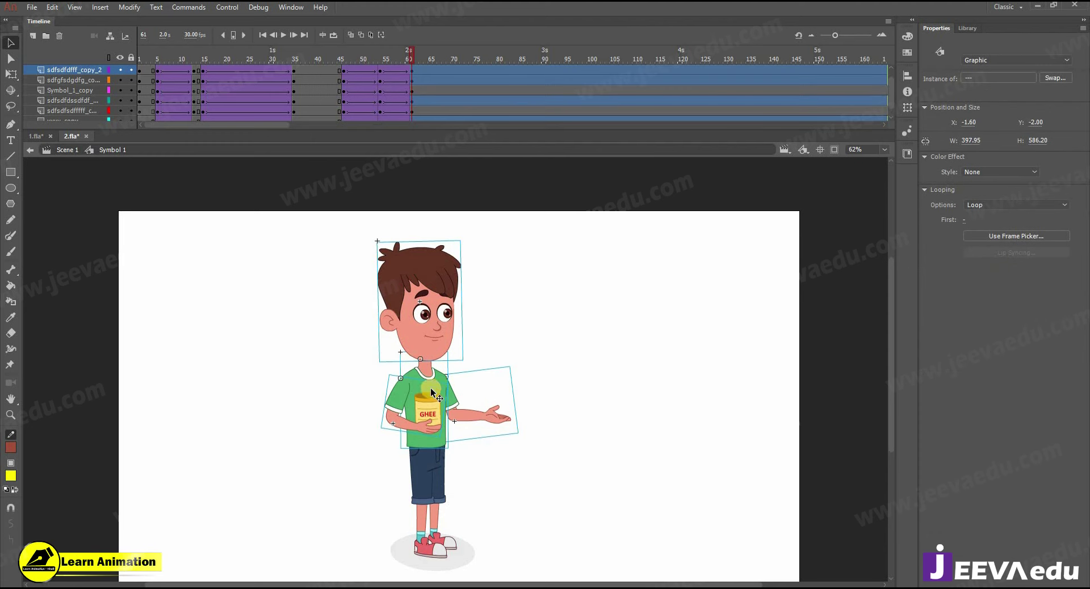
{"action": "key", "text": "q"}
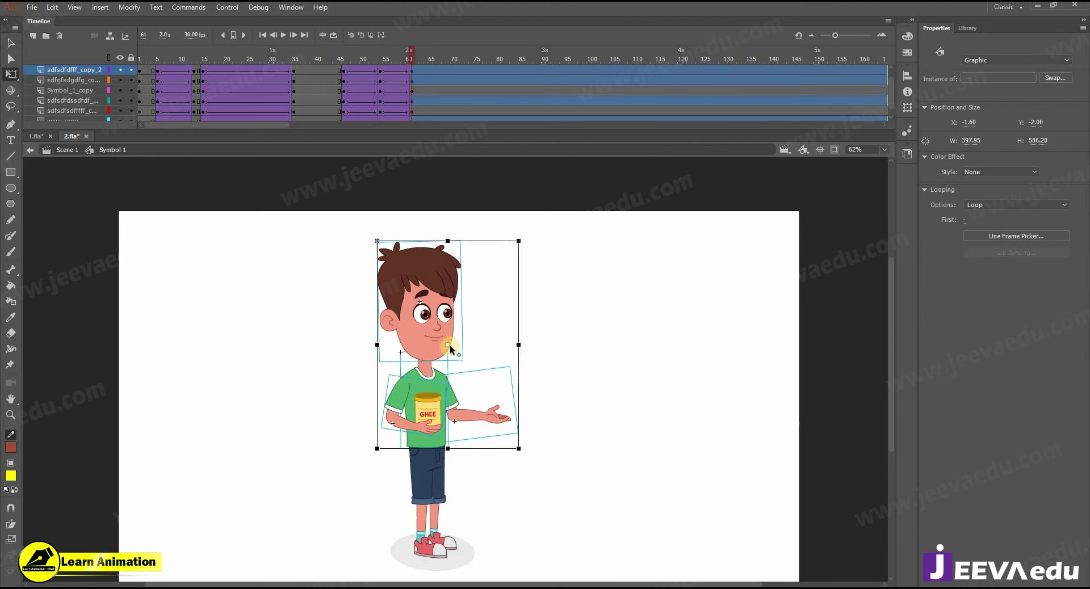
{"action": "left_click_drag", "start_coordinate": [417, 430], "coordinate": [432, 447]}
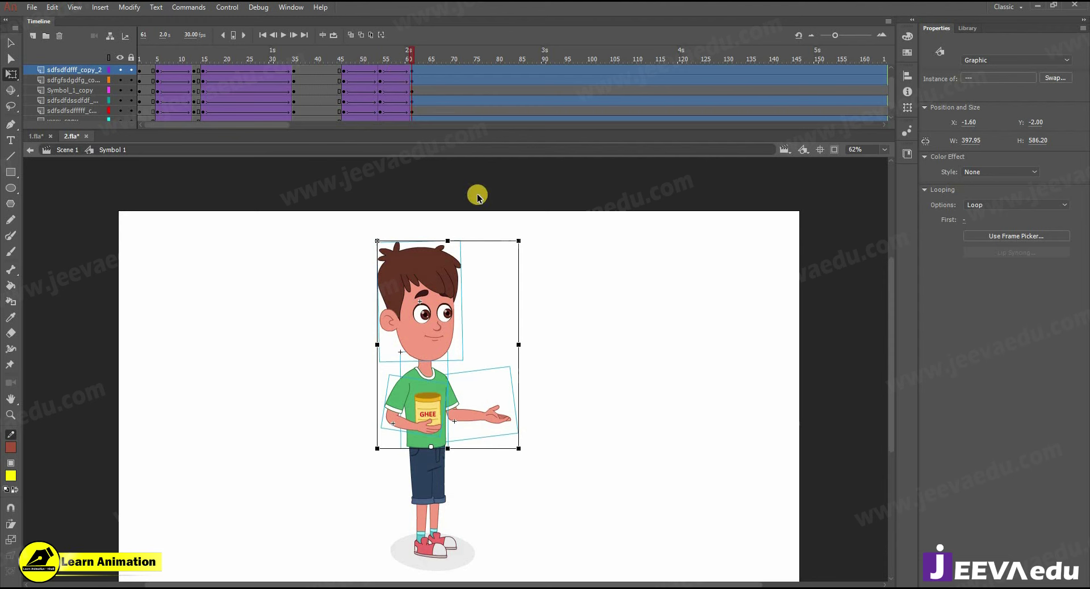
{"action": "mouse_move", "coordinate": [522, 237]}
{"action": "left_mouse_down"}
{"action": "mouse_move", "coordinate": [509, 232]}
{"action": "mouse_move", "coordinate": [529, 243]}
{"action": "left_mouse_up"}
{"action": "left_click", "coordinate": [445, 386]}
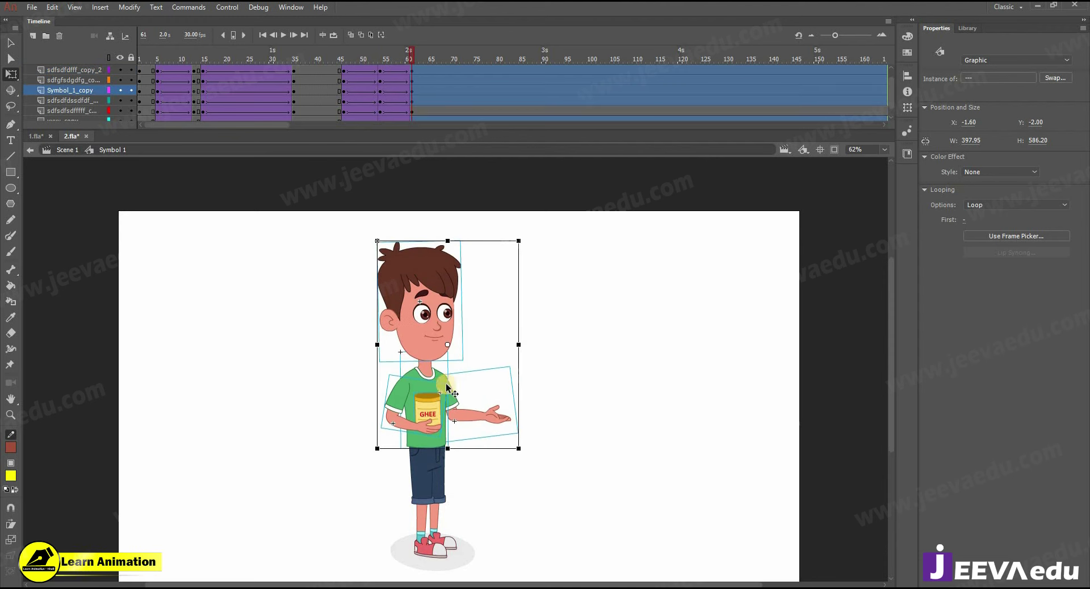
{"action": "left_click_drag", "start_coordinate": [446, 346], "coordinate": [429, 446]}
{"action": "left_click_drag", "start_coordinate": [532, 245], "coordinate": [537, 249]}
{"action": "left_click", "coordinate": [564, 290]}
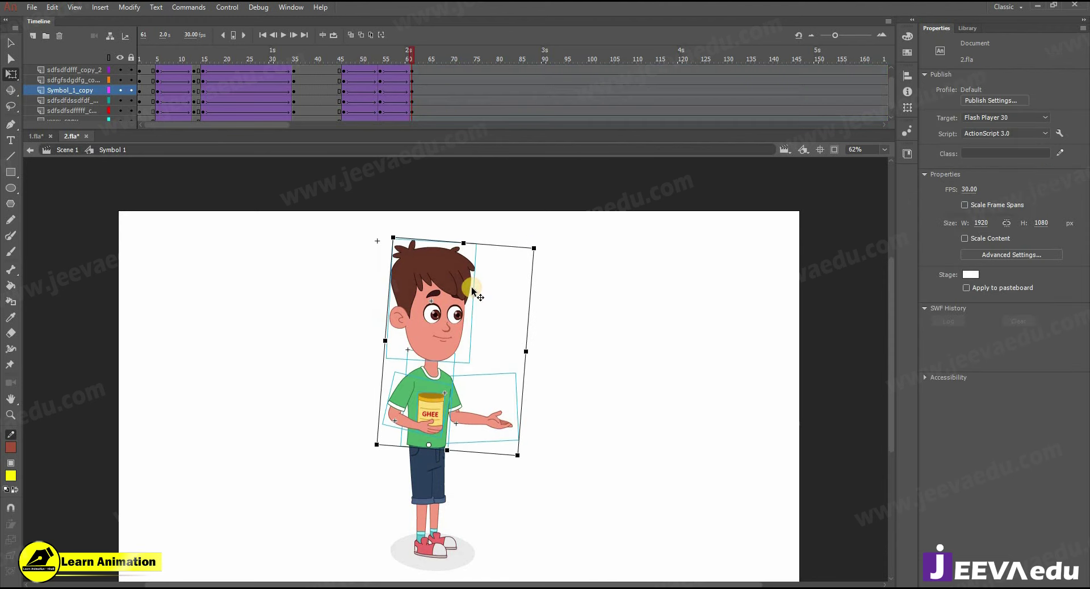
Step: Reselect the upper body at frame 61, place its pivot at the waist and stretch it slightly upward
{"action": "left_click_drag", "start_coordinate": [355, 218], "coordinate": [528, 400]}
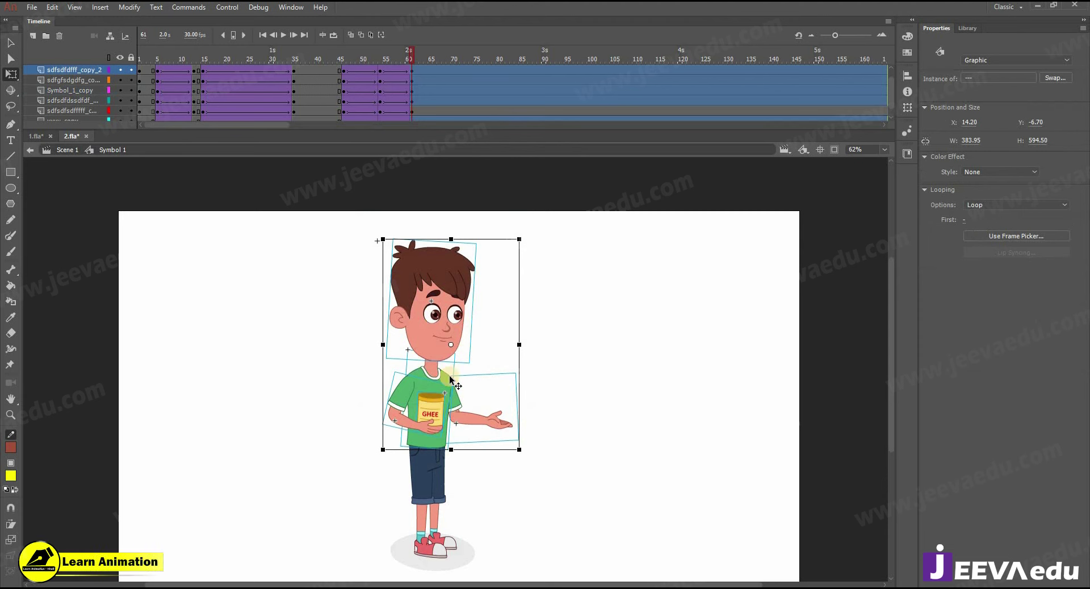
{"action": "left_click_drag", "start_coordinate": [452, 343], "coordinate": [433, 447]}
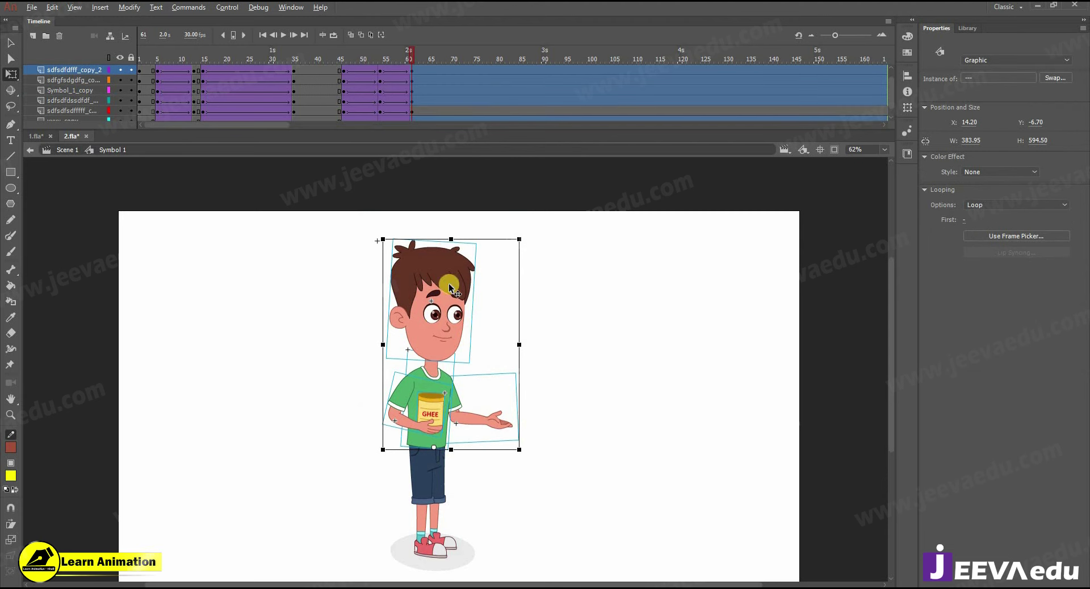
{"action": "left_click_drag", "start_coordinate": [452, 238], "coordinate": [468, 226]}
{"action": "left_click", "coordinate": [482, 251]}
Step: Tilt the head counterclockwise and rotate the outstretched arm slightly upward at frame 61, and play back the motion
{"action": "left_click", "coordinate": [459, 273]}
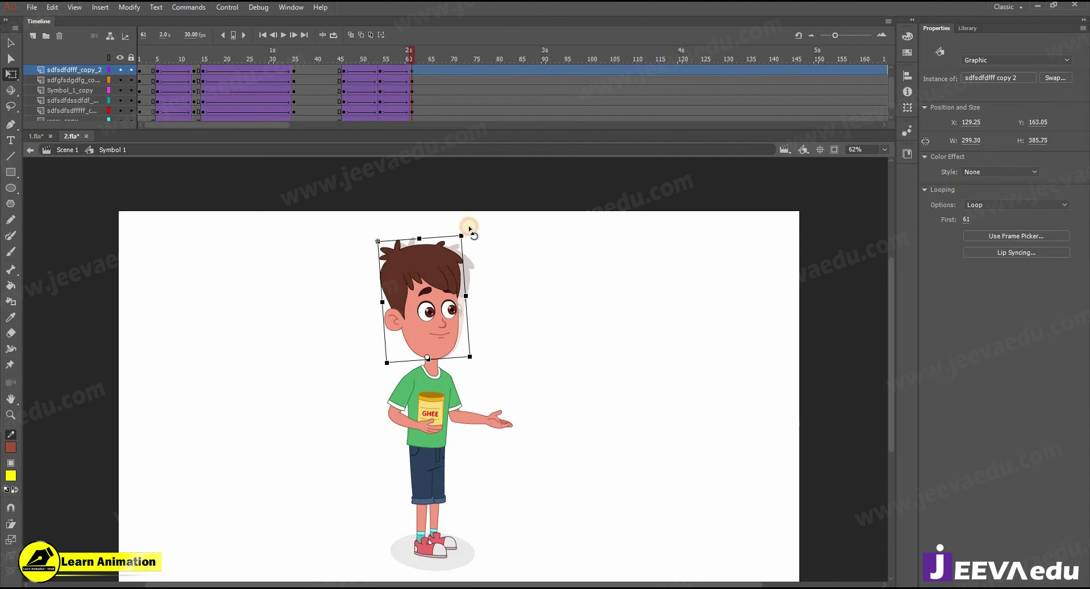
{"action": "left_click", "coordinate": [478, 407]}
{"action": "left_click_drag", "start_coordinate": [531, 440], "coordinate": [536, 417]}
{"action": "left_click_drag", "start_coordinate": [371, 57], "coordinate": [334, 59]}
{"action": "key", "text": "Return"}
{"action": "left_click_drag", "start_coordinate": [419, 62], "coordinate": [381, 64]}
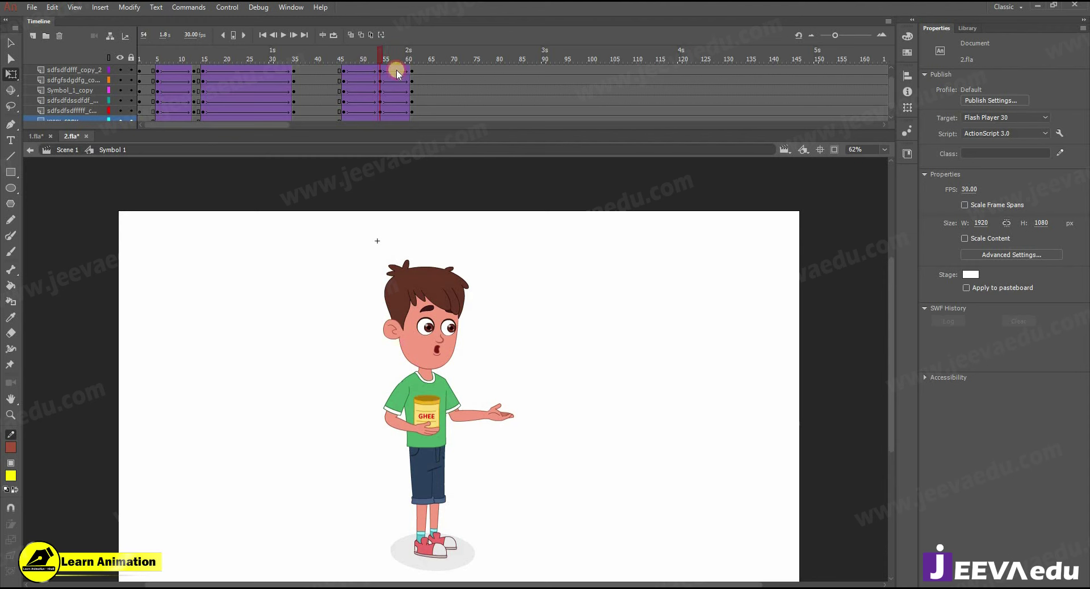
Step: Open the outstretched arm's symbol for editing at frame 61
{"action": "left_click_drag", "start_coordinate": [396, 71], "coordinate": [411, 84]}
{"action": "key", "text": "z"}
{"action": "left_click", "coordinate": [489, 400]}
{"action": "key", "text": "v"}
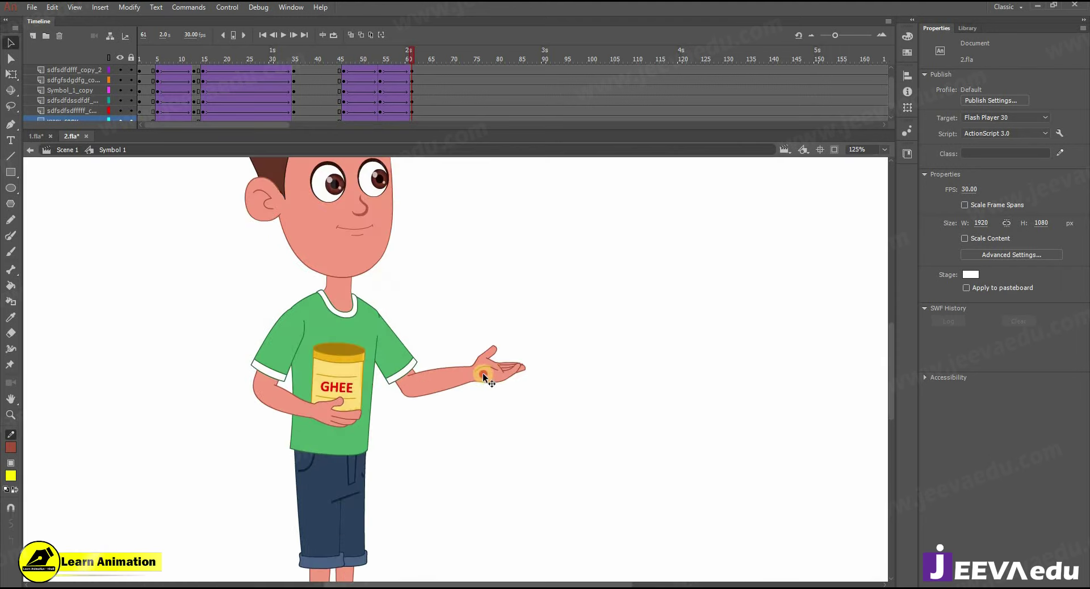
{"action": "left_click", "coordinate": [484, 375]}
{"action": "double_click", "coordinate": [484, 374]}
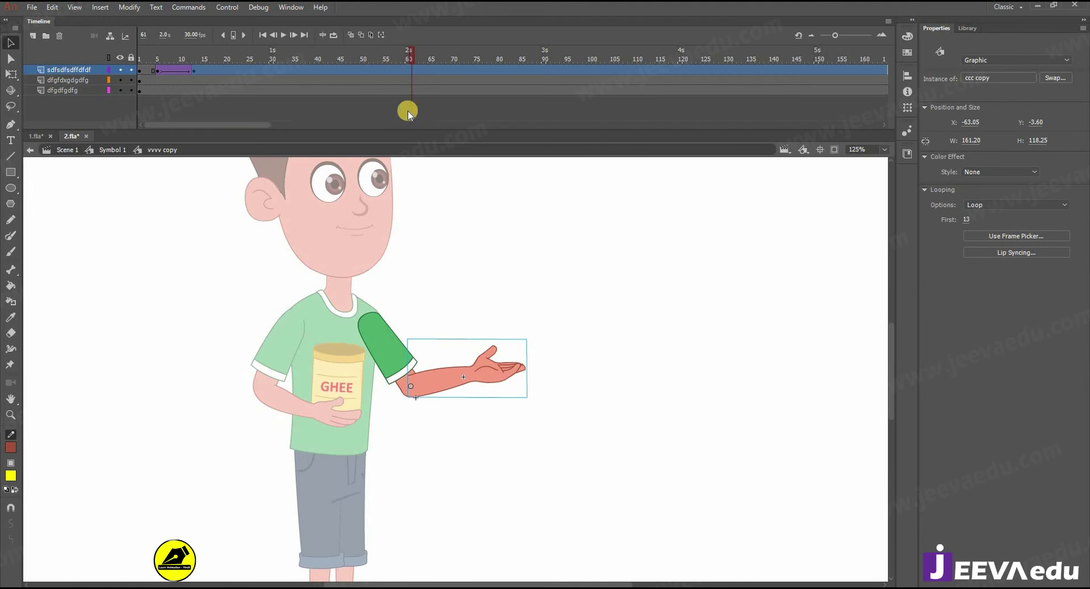
Step: Keyframe the forearm layer at frames 61 and 54 and create a classic tween between them
{"action": "left_click", "coordinate": [409, 69]}
{"action": "left_click", "coordinate": [372, 70]}
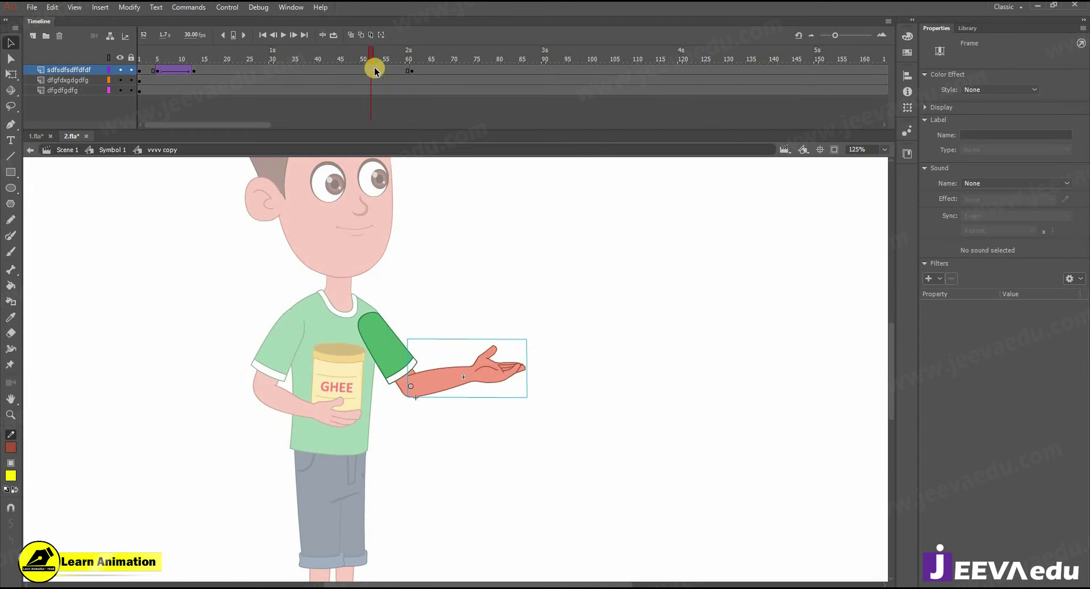
{"action": "left_click_drag", "start_coordinate": [377, 70], "coordinate": [381, 72]}
{"action": "right_click", "coordinate": [391, 72]}
{"action": "left_click", "coordinate": [427, 108]}
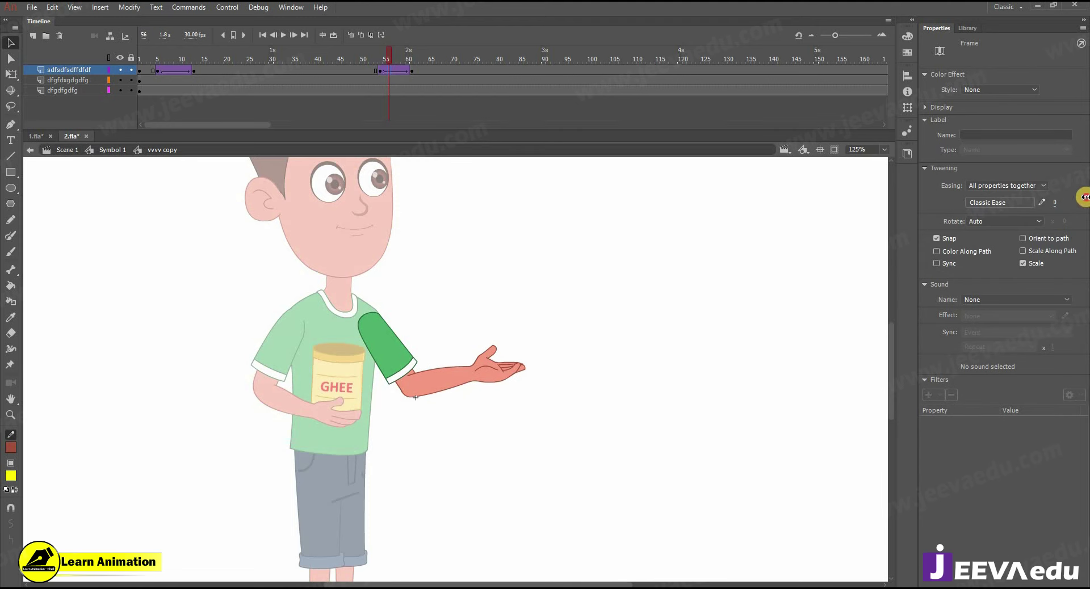
Step: Rotate the forearm steeply upward around the elbow at frame 61, using the raised-arm pose in 1.fla as reference
{"action": "left_click", "coordinate": [495, 368]}
{"action": "key", "text": "q"}
{"action": "left_click_drag", "start_coordinate": [532, 337], "coordinate": [492, 291]}
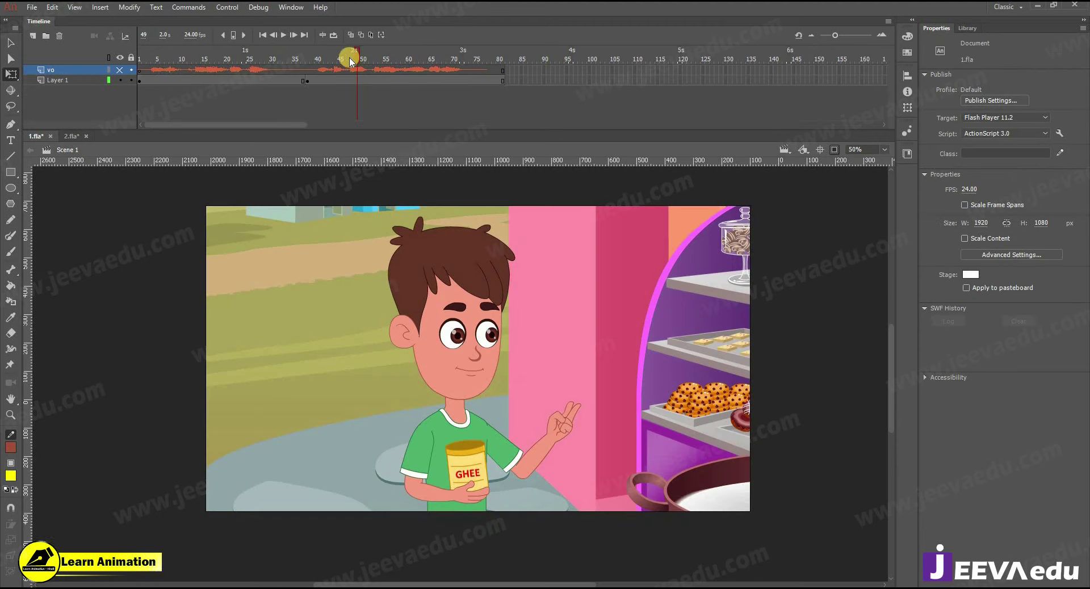
{"action": "left_click_drag", "start_coordinate": [341, 63], "coordinate": [362, 61]}
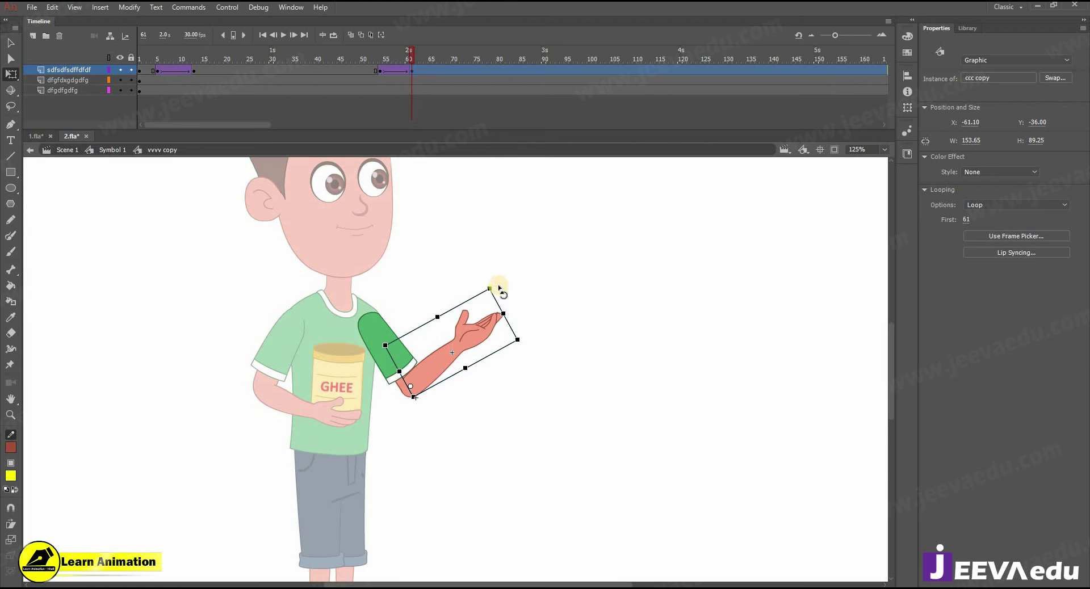
{"action": "left_click_drag", "start_coordinate": [500, 290], "coordinate": [452, 265]}
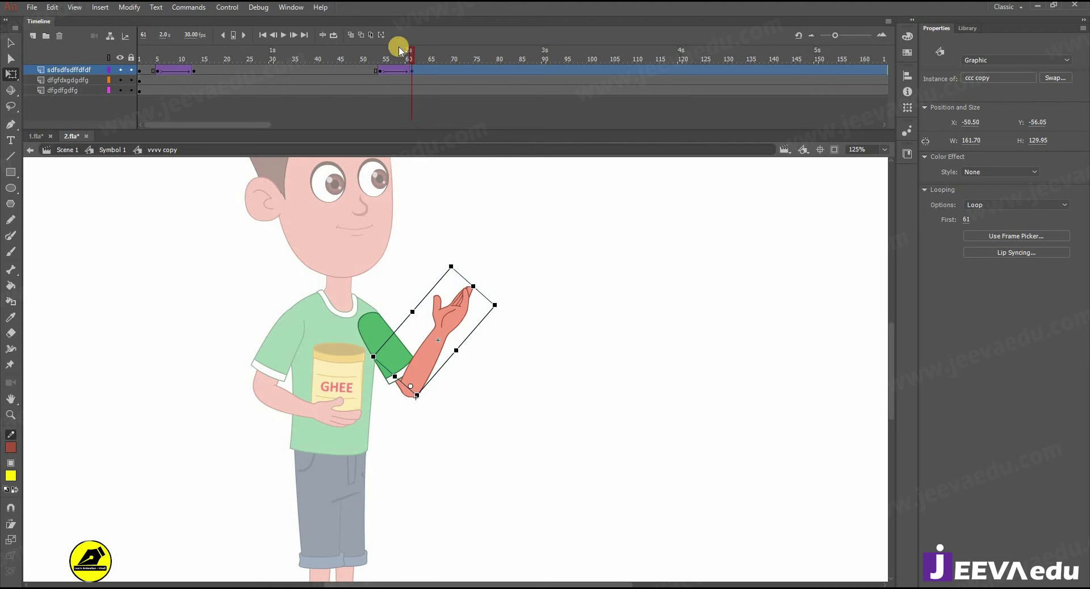
{"action": "left_click_drag", "start_coordinate": [383, 59], "coordinate": [389, 61]}
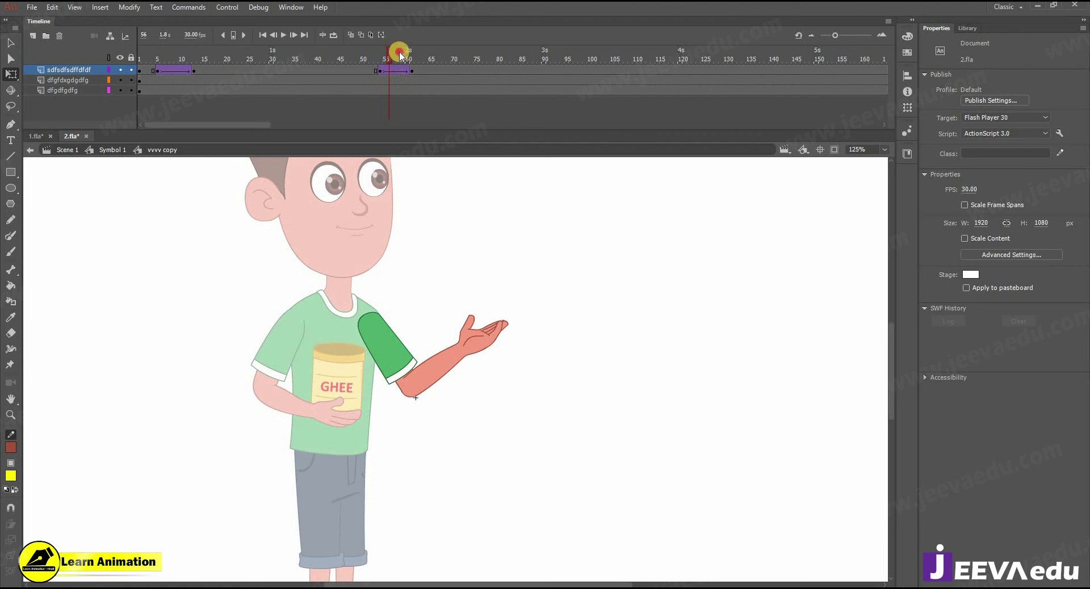
Step: Open the forearm's symbol at frame 61, keyframe the hand layer at frames 61 and 54 and classic-tween between them
{"action": "left_click", "coordinate": [412, 69]}
{"action": "key", "text": "v"}
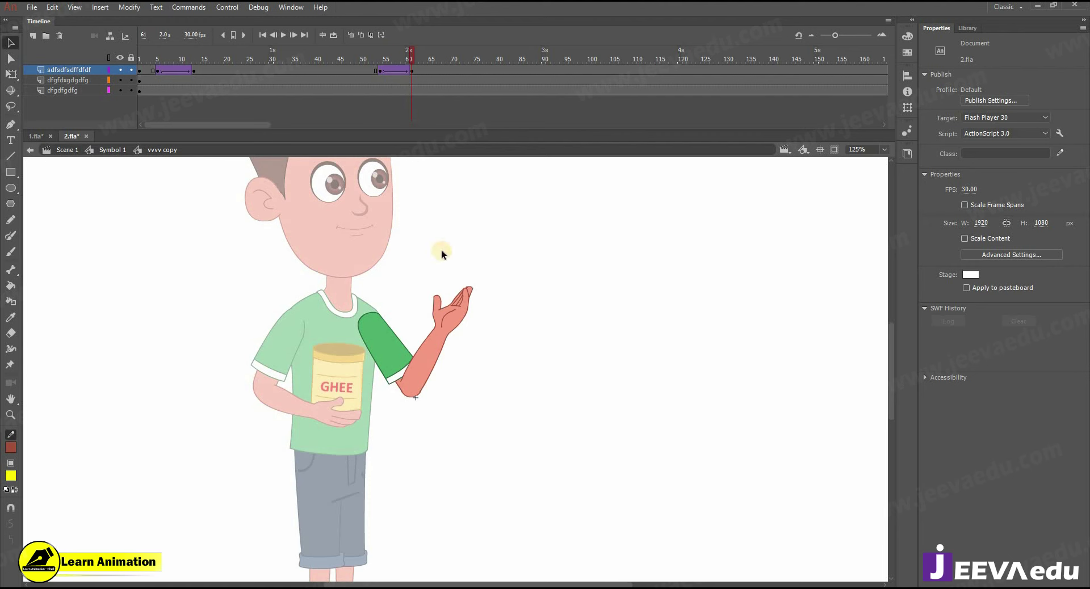
{"action": "left_click", "coordinate": [451, 315]}
{"action": "double_click", "coordinate": [454, 312]}
{"action": "left_click", "coordinate": [411, 71]}
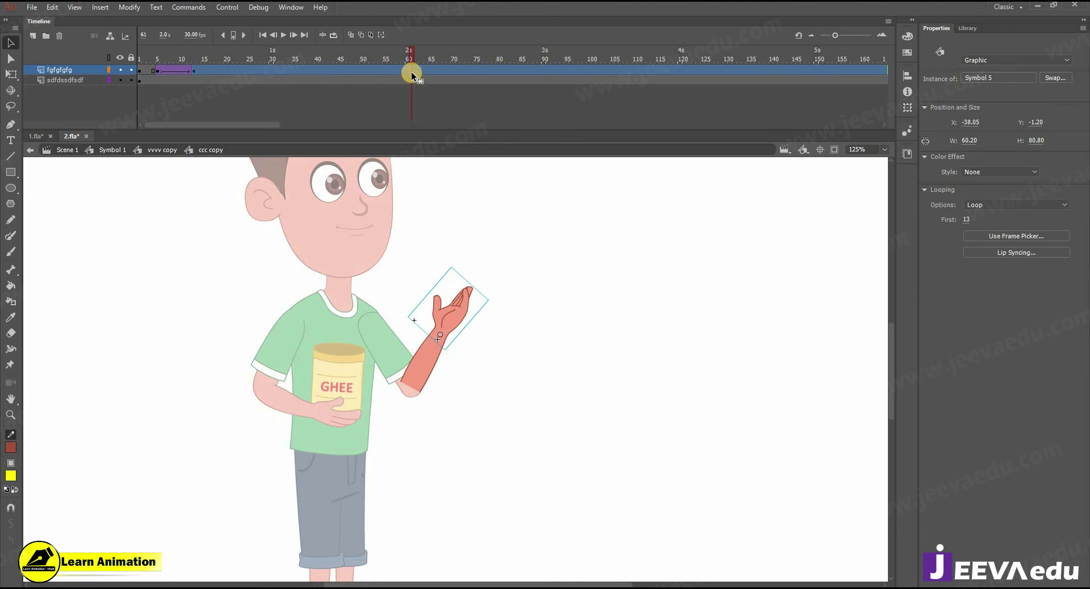
{"action": "left_click", "coordinate": [374, 69]}
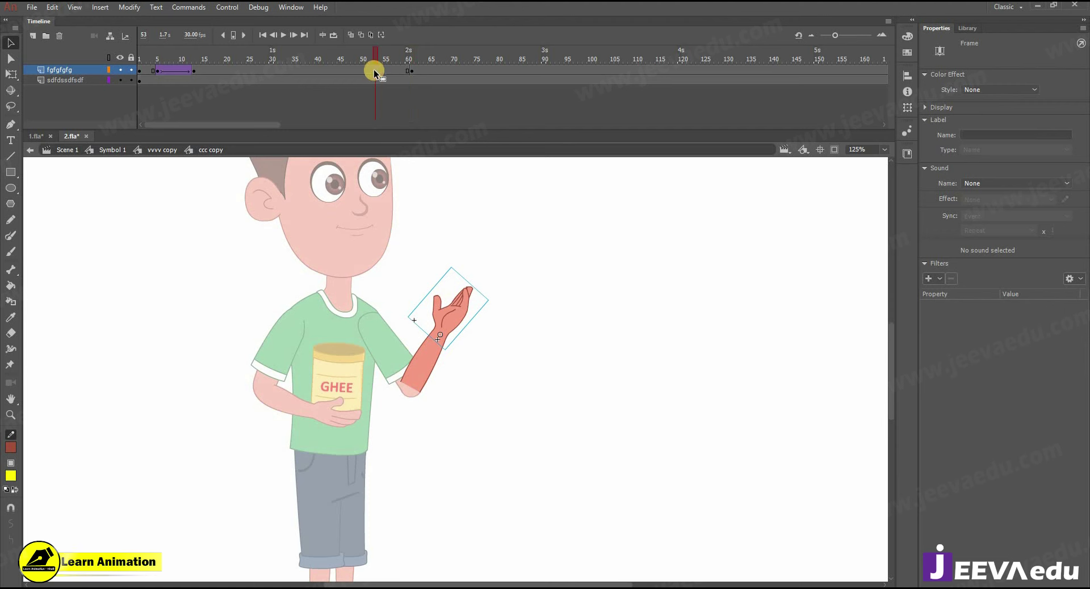
{"action": "left_click_drag", "start_coordinate": [378, 71], "coordinate": [382, 71]}
{"action": "right_click", "coordinate": [389, 73]}
{"action": "left_click", "coordinate": [431, 104]}
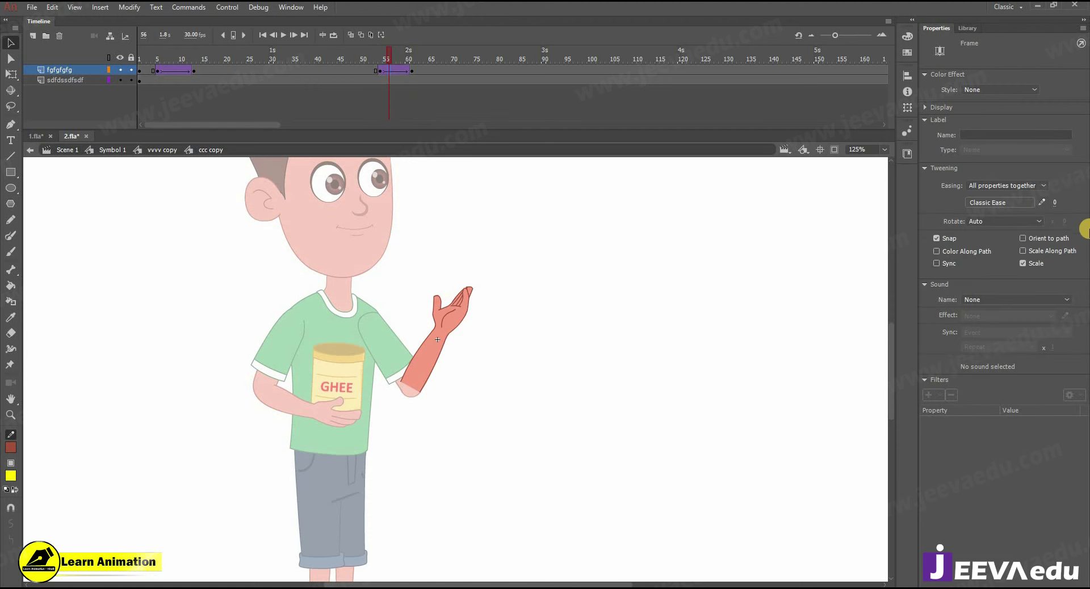
Step: Open the hand's Symbol 5 for editing at frame 61
{"action": "left_click", "coordinate": [412, 71]}
{"action": "left_click", "coordinate": [452, 327]}
{"action": "key", "text": "z"}
{"action": "left_click", "coordinate": [451, 327]}
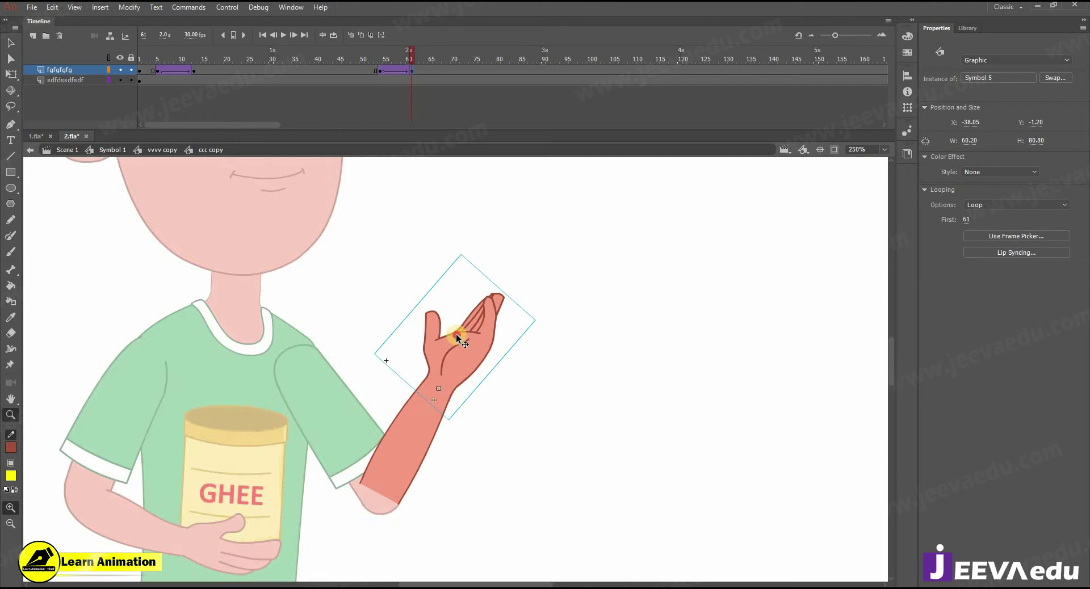
{"action": "key", "text": "v"}
{"action": "double_click", "coordinate": [462, 346]}
Step: Insert a keyframe at frame 56 and switch the hand to the two-finger pose, frame 6, with the Frame Picker
{"action": "left_click", "coordinate": [388, 71]}
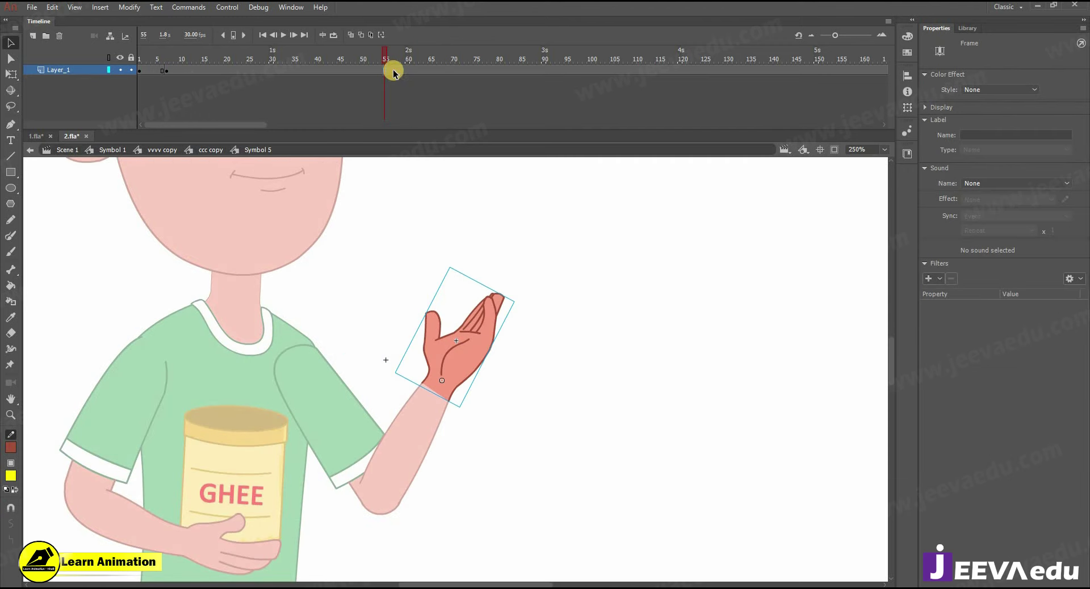
{"action": "left_click", "coordinate": [470, 313]}
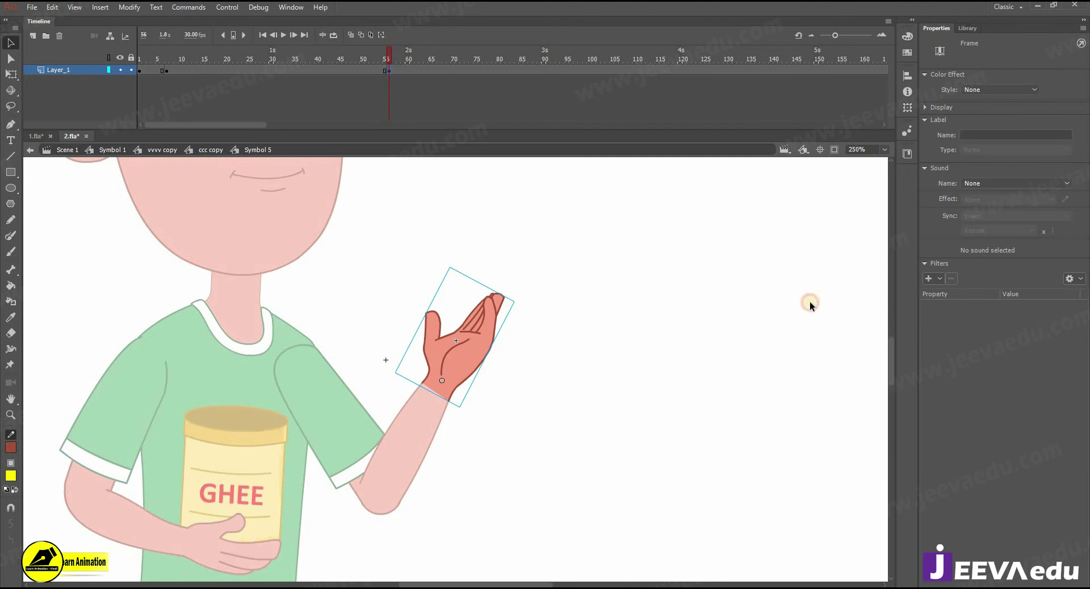
{"action": "left_click", "coordinate": [1013, 238]}
{"action": "scroll", "coordinate": [733, 329], "scroll_direction": "down", "scroll_amount": 2}
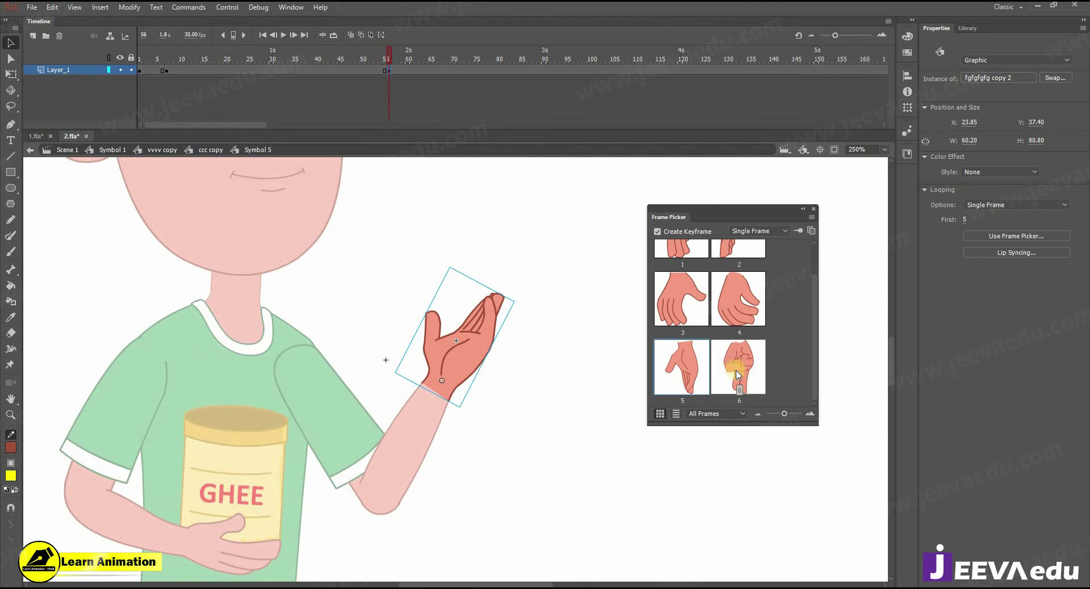
{"action": "left_click", "coordinate": [746, 368]}
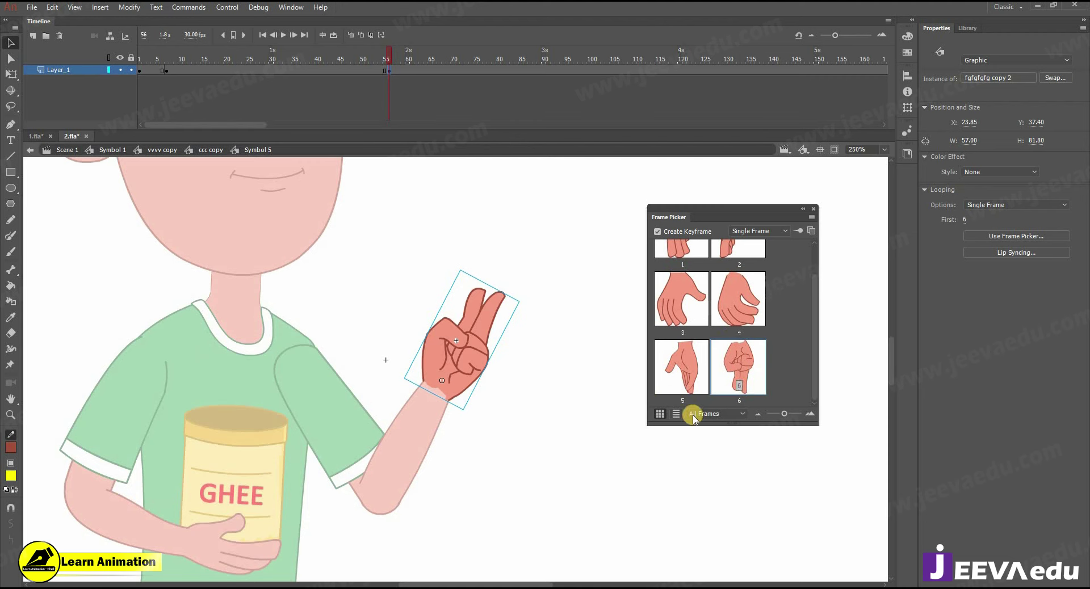
{"action": "left_click", "coordinate": [814, 208]}
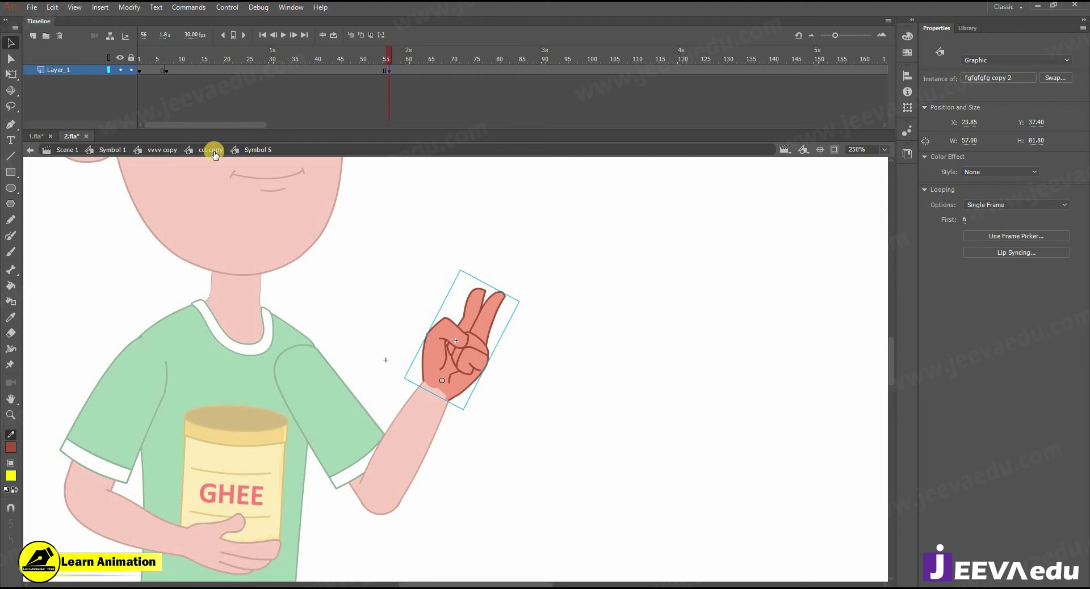
Step: Open the nested hand-pose symbol and scrub through its poses to frame 6
{"action": "double_click", "coordinate": [477, 366]}
{"action": "left_click_drag", "start_coordinate": [152, 57], "coordinate": [324, 188]}
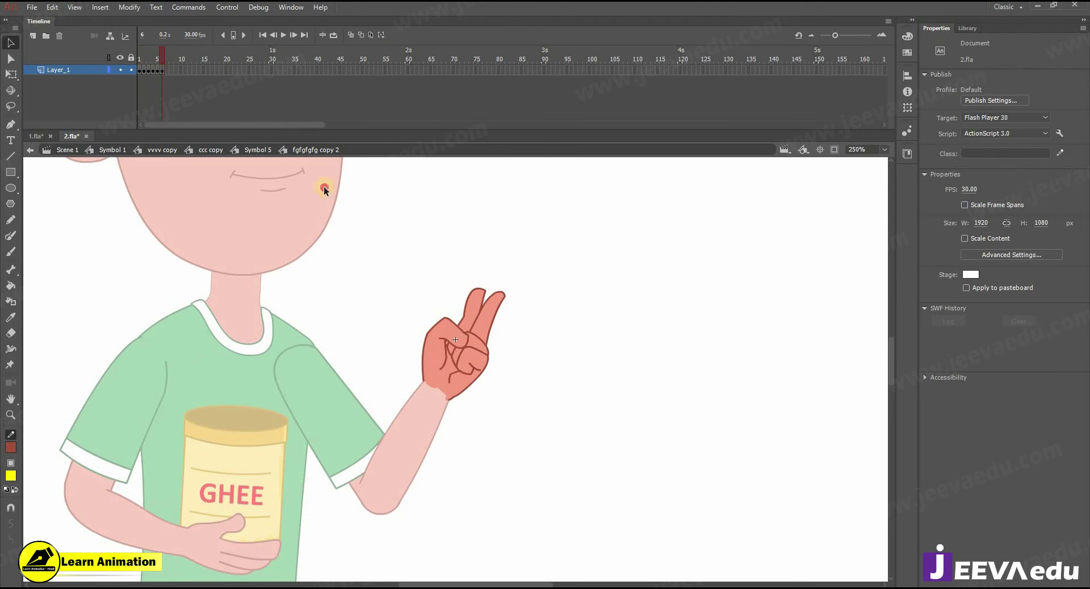
Step: Exit the two-finger hand symbol and go up to the ccc copy forearm symbol
{"action": "double_click", "coordinate": [439, 291]}
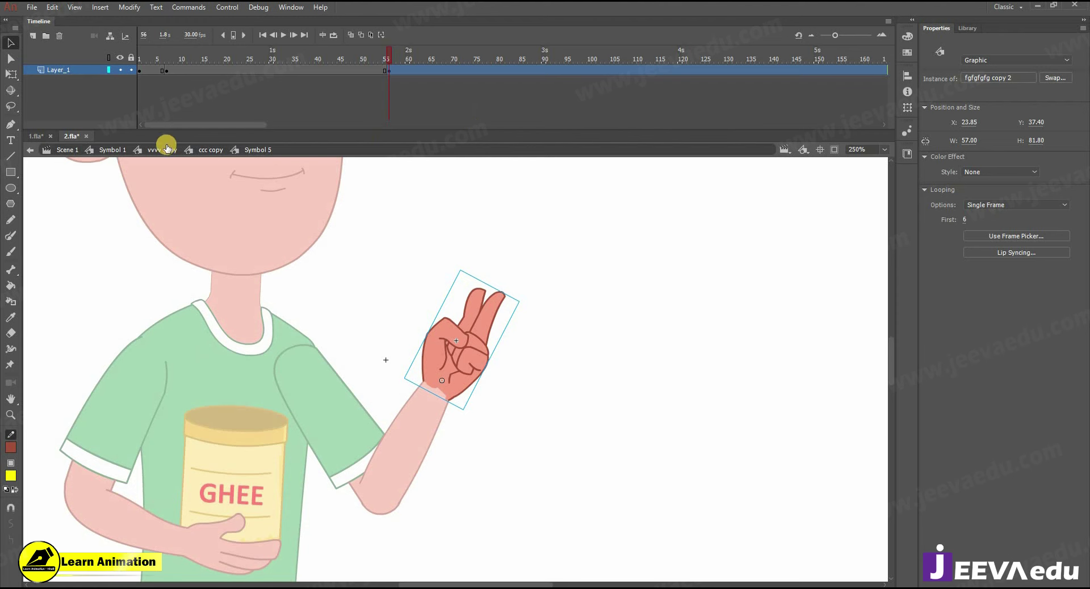
{"action": "left_click", "coordinate": [198, 155]}
{"action": "key", "text": "z"}
{"action": "left_click", "coordinate": [453, 363], "text": "alt"}
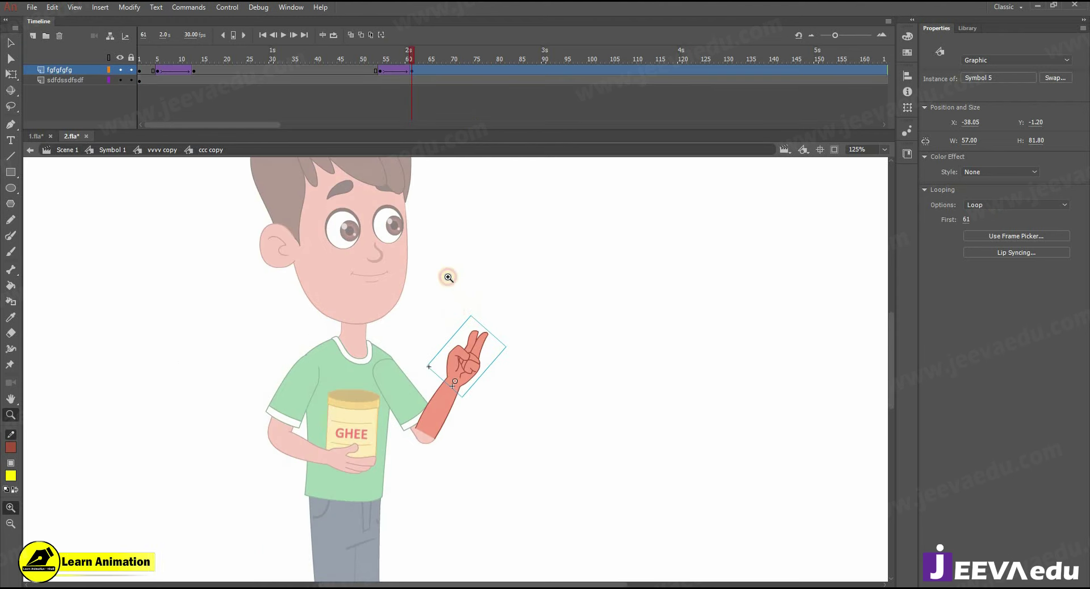
Step: Rotate the two-finger hand on the fgfgfgfg layer at frame 61 into a more upright angle
{"action": "left_click", "coordinate": [449, 278]}
{"action": "left_click", "coordinate": [409, 70]}
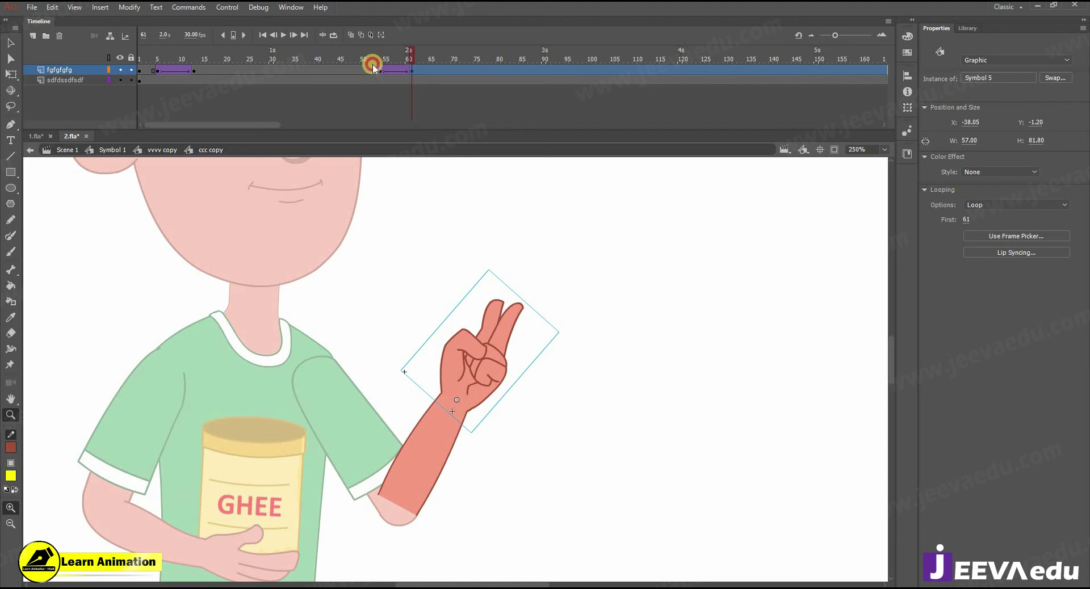
{"action": "left_click_drag", "start_coordinate": [373, 64], "coordinate": [403, 72]}
{"action": "left_click", "coordinate": [411, 70]}
{"action": "key", "text": "q"}
{"action": "left_click_drag", "start_coordinate": [561, 324], "coordinate": [521, 319]}
Step: Nudge the hand slightly left and up until the wrist lines up with the forearm, and check the motion leading to frame 61
{"action": "key", "text": "z"}
{"action": "double_click", "coordinate": [455, 369]}
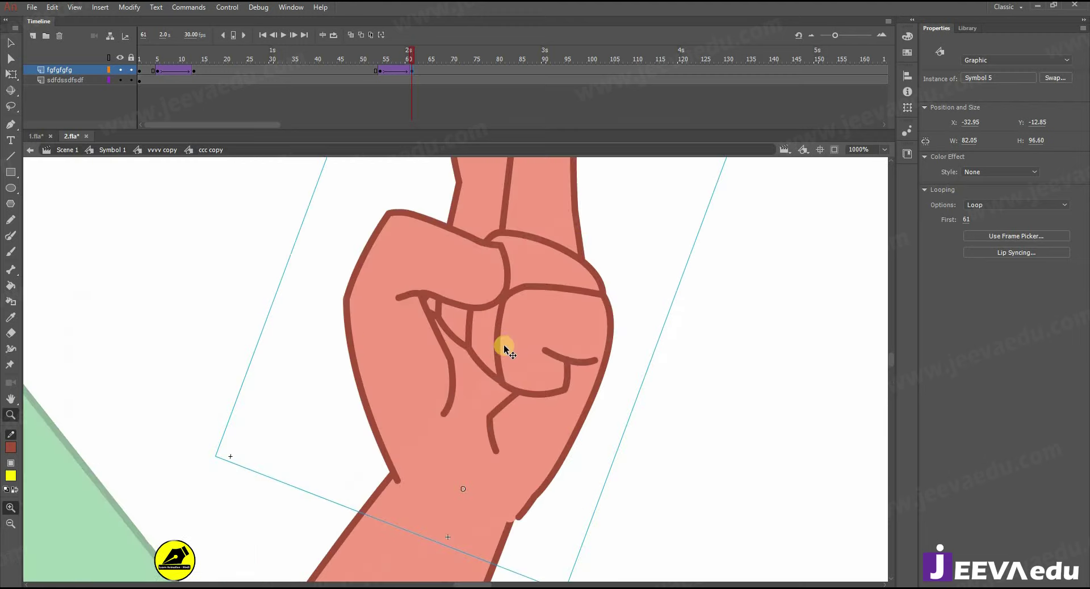
{"action": "key", "text": "v"}
{"action": "key", "text": "Left"}
{"action": "key", "text": "Left"}
{"action": "key", "text": "Left"}
{"action": "key", "text": "Left"}
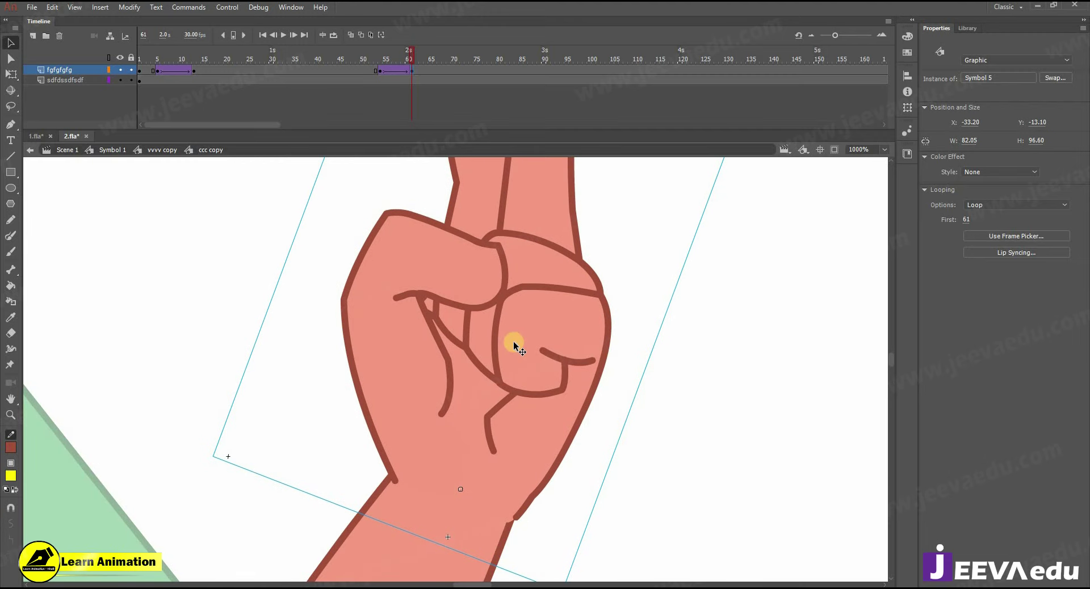
{"action": "key", "text": "shift+Left"}
{"action": "key", "text": "Left"}
{"action": "key", "text": "Left"}
{"action": "key", "text": "z"}
{"action": "left_click", "coordinate": [514, 357], "text": "alt"}
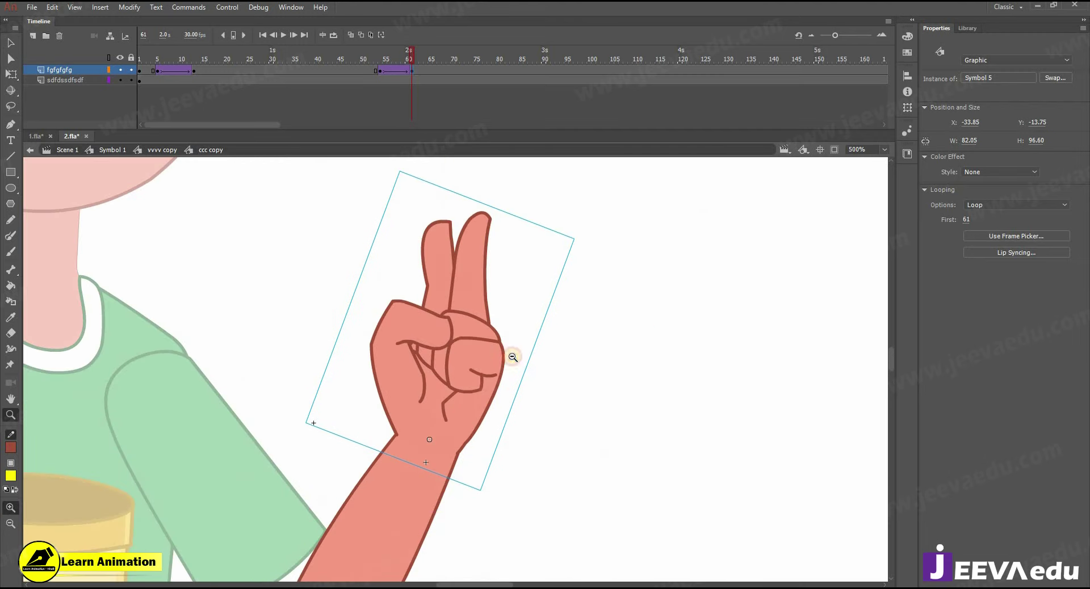
{"action": "left_click_drag", "start_coordinate": [385, 61], "coordinate": [409, 59]}
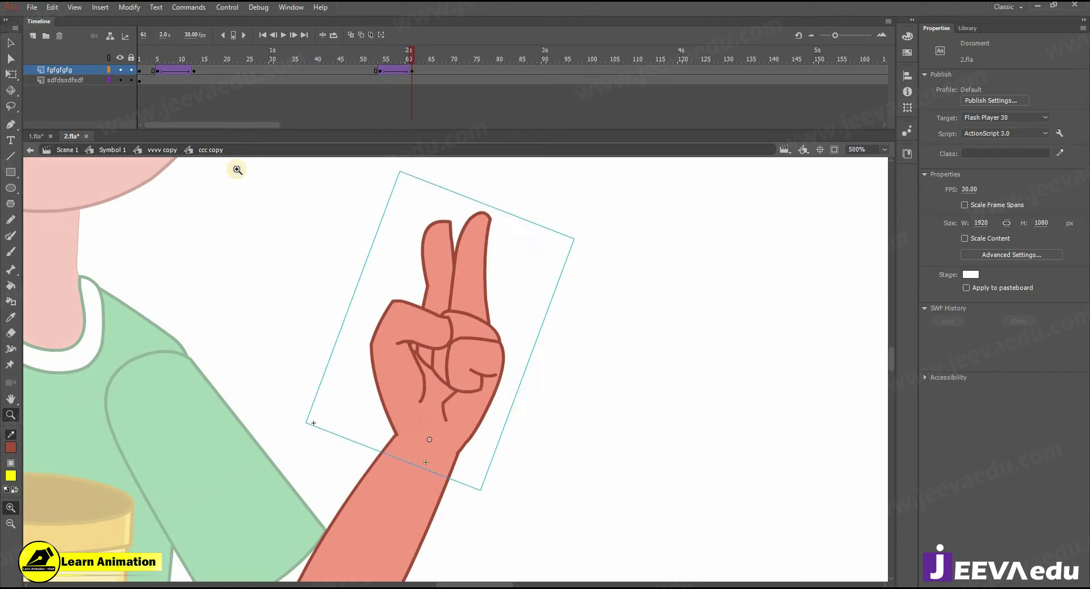
Step: Return through the vvvv copy symbol to Symbol 1 with the whole character in view
{"action": "left_click", "coordinate": [156, 150]}
{"action": "left_click", "coordinate": [401, 403], "text": "alt"}
{"action": "left_click", "coordinate": [401, 429], "text": "alt"}
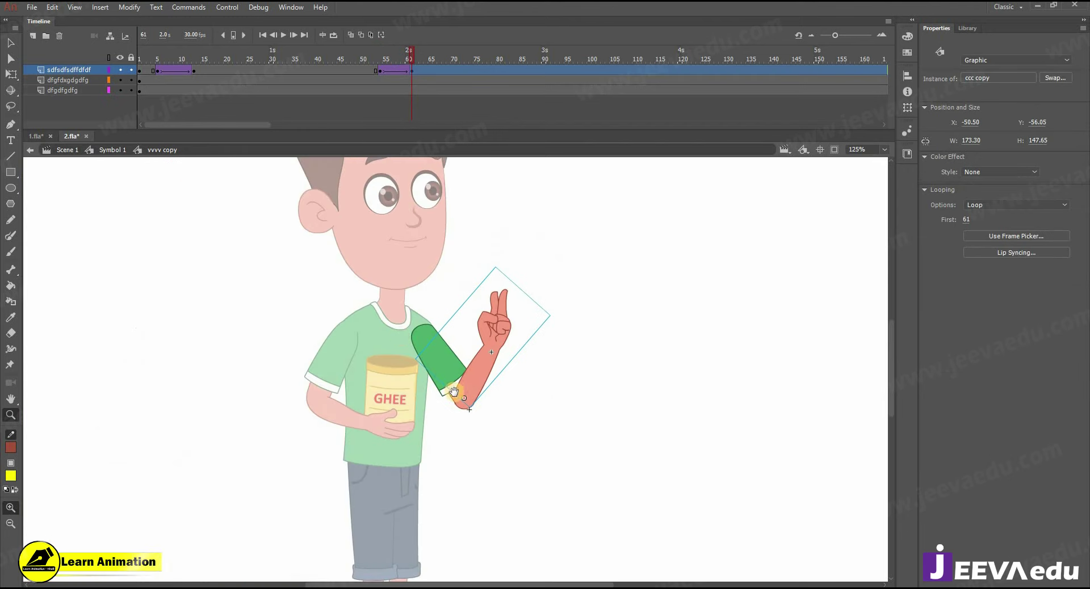
{"action": "left_click_drag", "start_coordinate": [453, 392], "coordinate": [439, 430]}
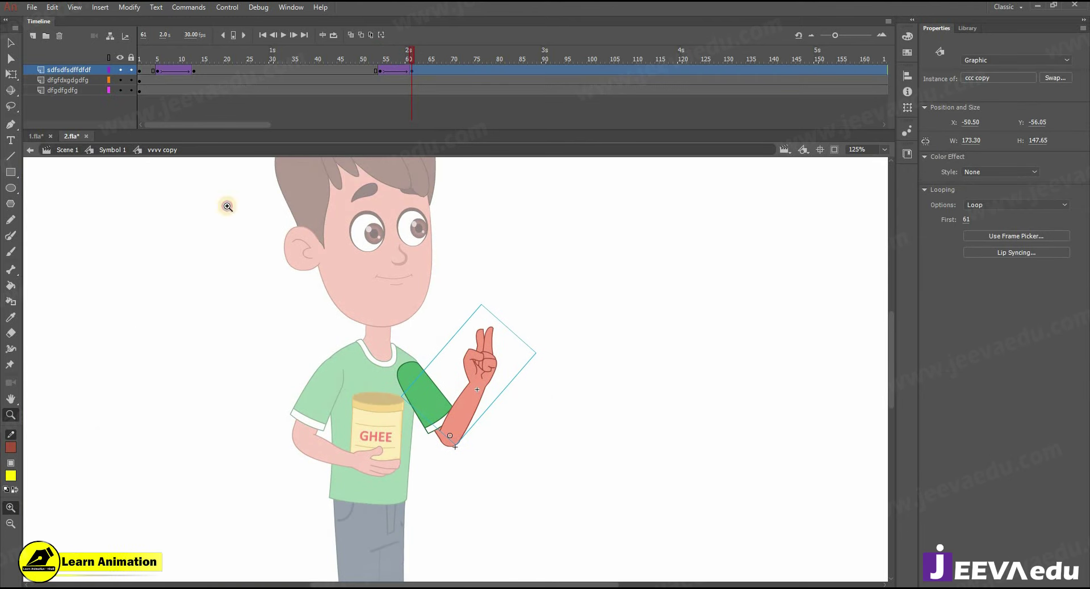
{"action": "left_click", "coordinate": [112, 150]}
{"action": "left_click", "coordinate": [432, 353], "text": "alt"}
{"action": "left_click", "coordinate": [486, 405]}
{"action": "left_click_drag", "start_coordinate": [495, 353], "coordinate": [501, 441]}
{"action": "left_click_drag", "start_coordinate": [451, 478], "coordinate": [480, 486]}
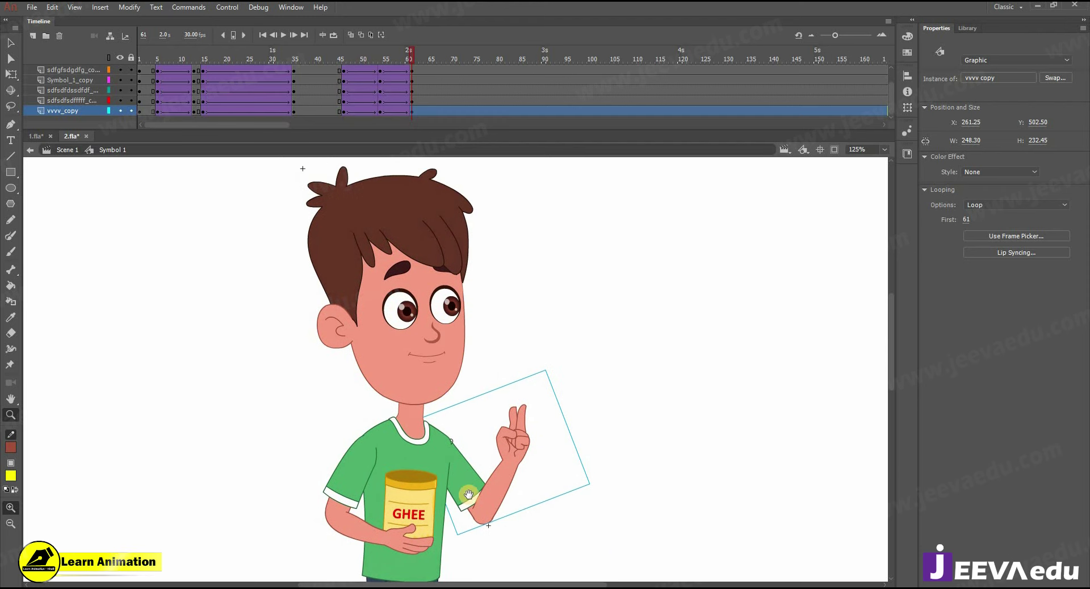
Step: Play back the change to the two-finger gesture and return to frame 61
{"action": "left_click", "coordinate": [348, 61]}
{"action": "key", "text": "Return"}
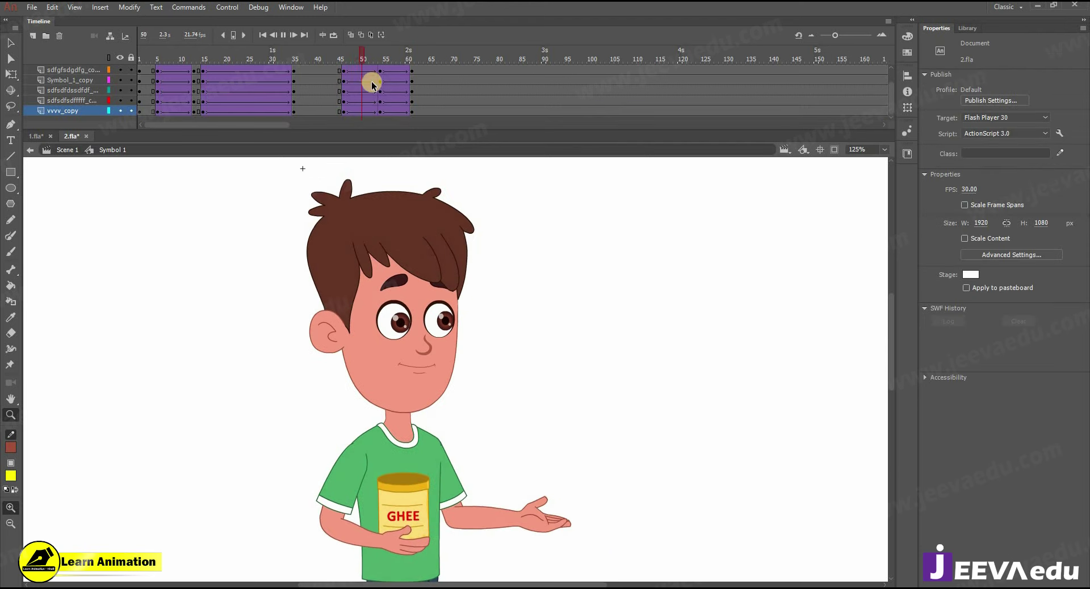
{"action": "left_click", "coordinate": [336, 55]}
{"action": "left_click_drag", "start_coordinate": [338, 57], "coordinate": [414, 83]}
Step: Rotate the GHEE can together with the arm holding it at frame 61 so that the can tilts slightly
{"action": "left_click_drag", "start_coordinate": [406, 515], "coordinate": [402, 466]}
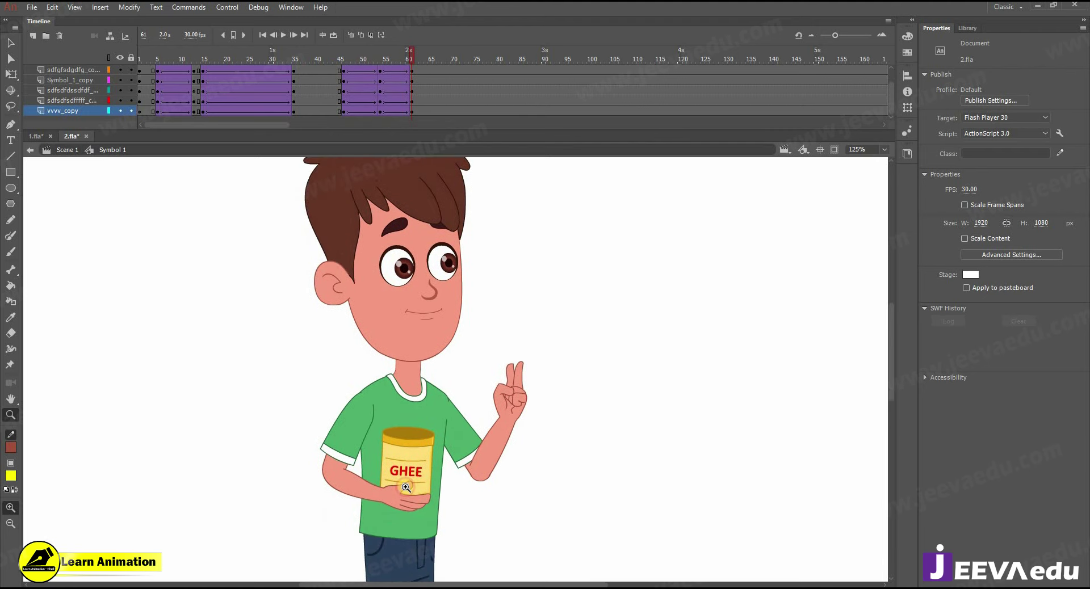
{"action": "left_click", "coordinate": [401, 467]}
{"action": "left_click", "coordinate": [353, 479], "text": "shift"}
{"action": "left_click", "coordinate": [390, 435]}
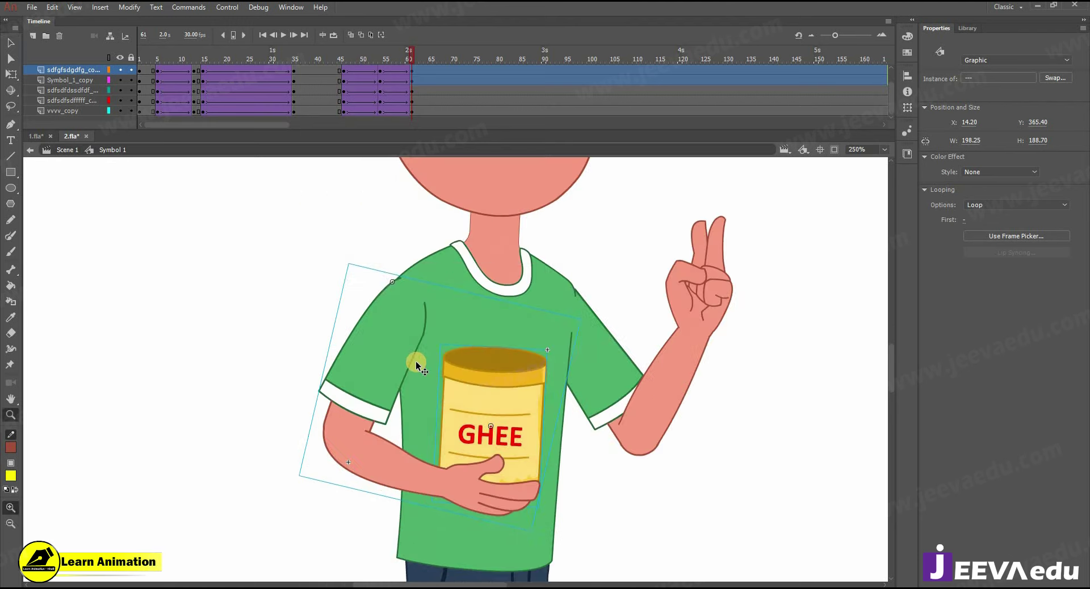
{"action": "key", "text": "q"}
{"action": "left_click_drag", "start_coordinate": [439, 394], "coordinate": [570, 550]}
{"action": "left_click", "coordinate": [620, 532]}
{"action": "key", "text": "z"}
{"action": "left_click", "coordinate": [524, 428], "text": "alt"}
Step: Play back the gesture animation in Symbol 1 to check the tilt of the can and arm
{"action": "left_click_drag", "start_coordinate": [551, 477], "coordinate": [538, 576]}
{"action": "left_click_drag", "start_coordinate": [400, 55], "coordinate": [320, 76]}
{"action": "key", "text": "Return"}
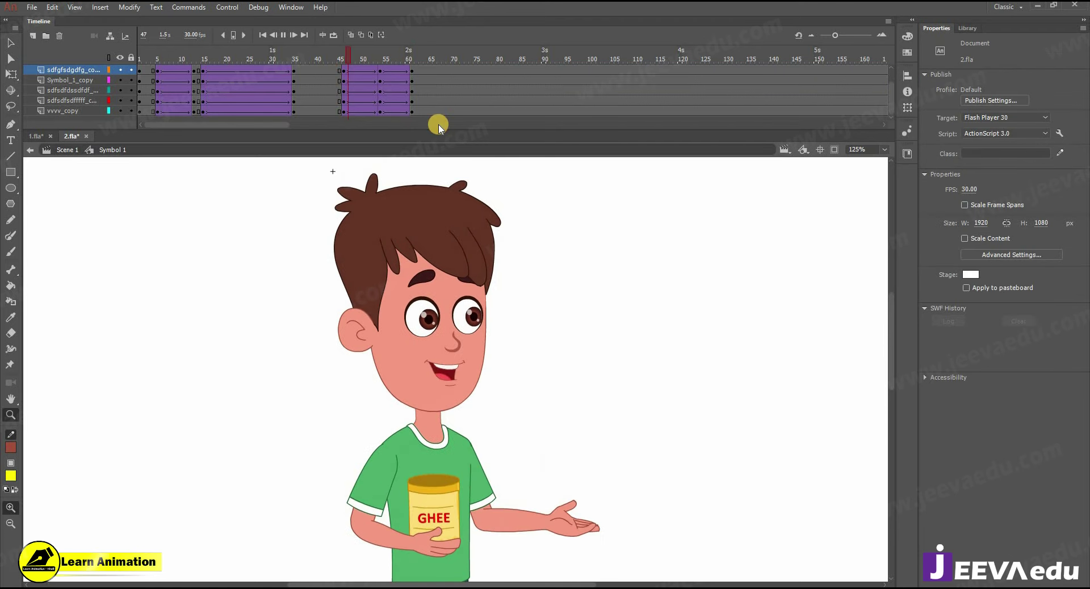
Step: Select the arm holding the can at frame 66 and examine its transformation point at the shoulder
{"action": "left_click", "coordinate": [412, 463]}
{"action": "key", "text": "v"}
{"action": "left_click", "coordinate": [425, 410]}
{"action": "key", "text": "q"}
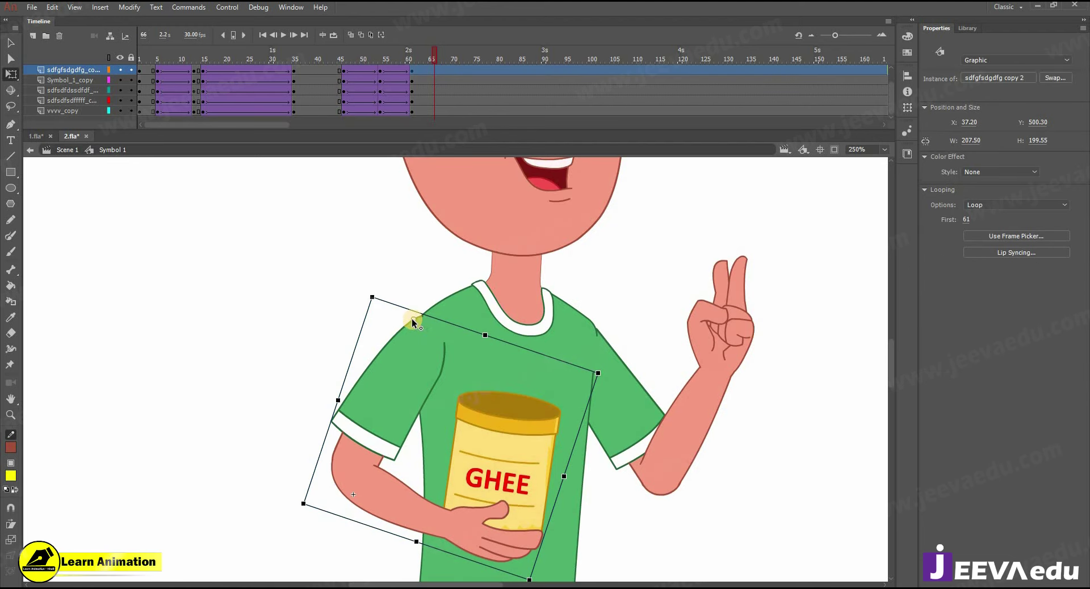
{"action": "key", "text": "z"}
{"action": "left_click", "coordinate": [416, 322]}
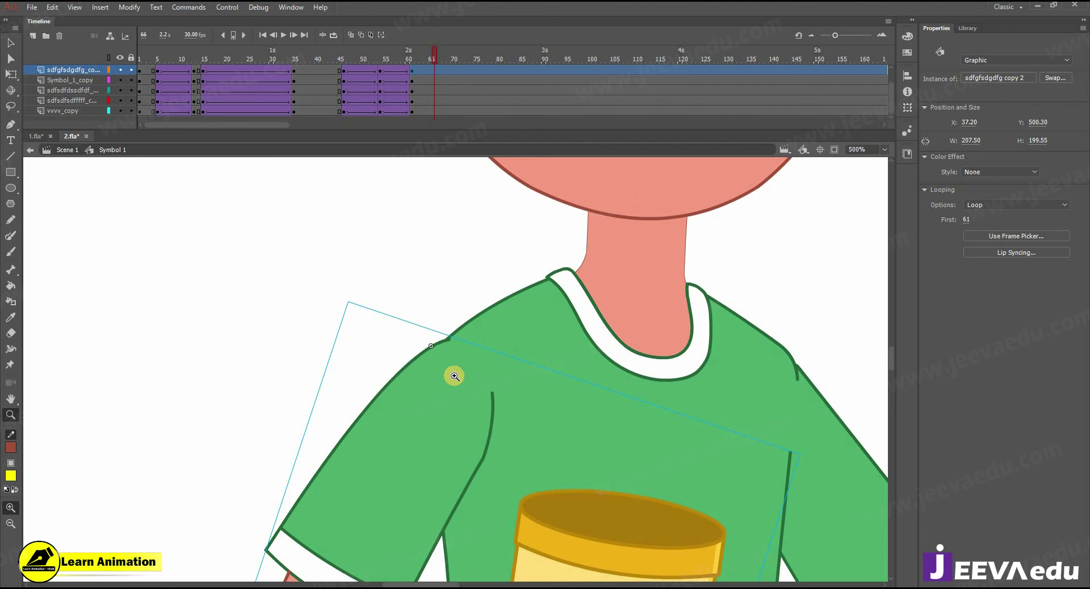
{"action": "key", "text": "q"}
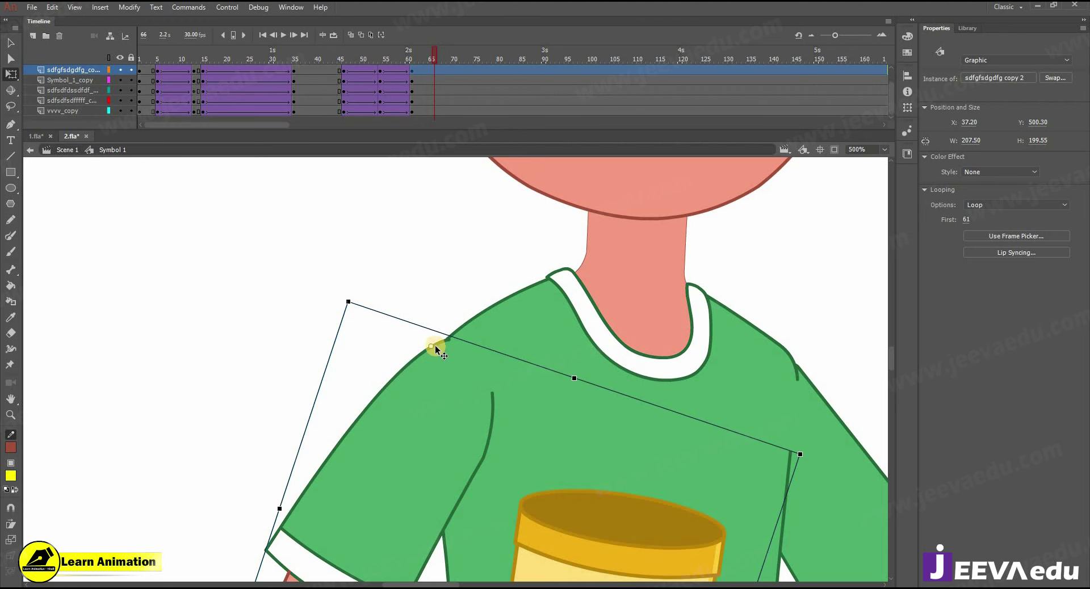
{"action": "key", "text": "z"}
{"action": "left_click", "coordinate": [484, 423], "text": "alt"}
{"action": "left_click", "coordinate": [487, 416], "text": "alt"}
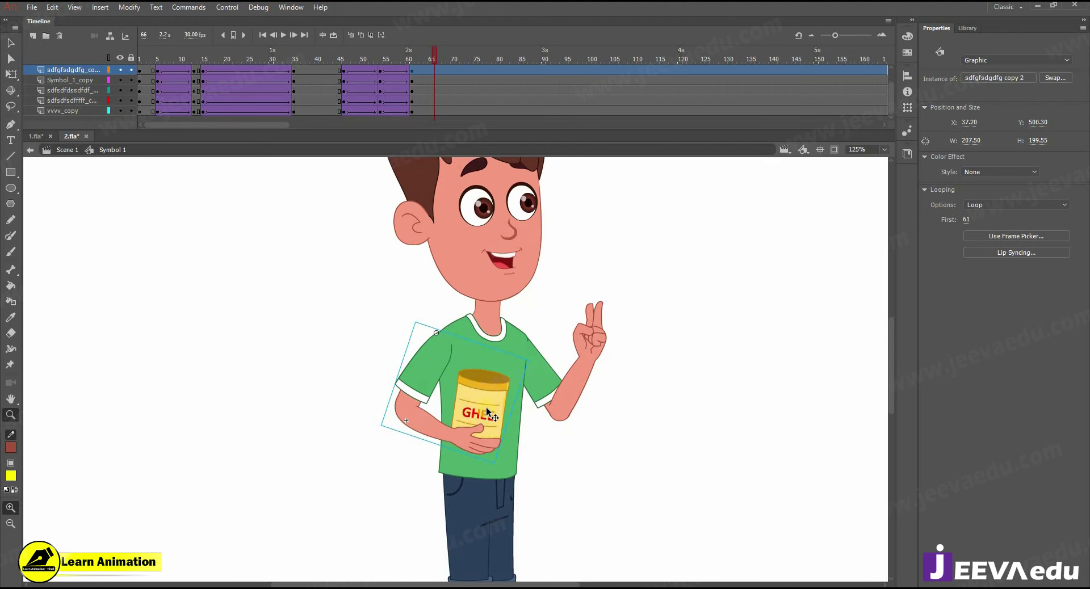
Step: Select the GHEE can and its holding arm together and move their shared transformation point onto the shoulder
{"action": "key", "text": "v"}
{"action": "left_click", "coordinate": [464, 390]}
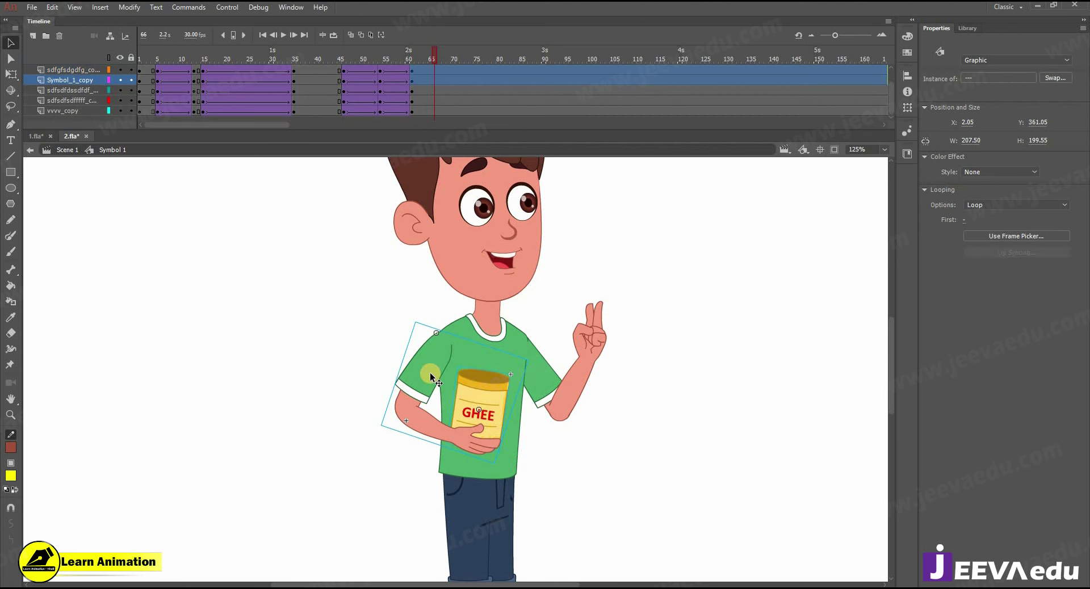
{"action": "key", "text": "q"}
{"action": "left_click_drag", "start_coordinate": [454, 392], "coordinate": [426, 374]}
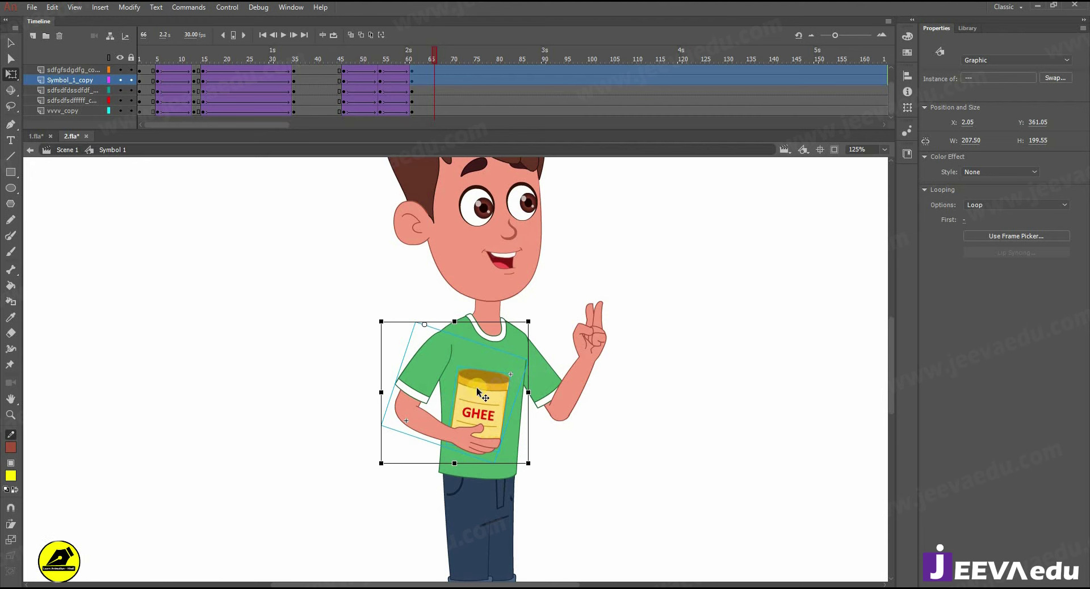
{"action": "left_click", "coordinate": [396, 201]}
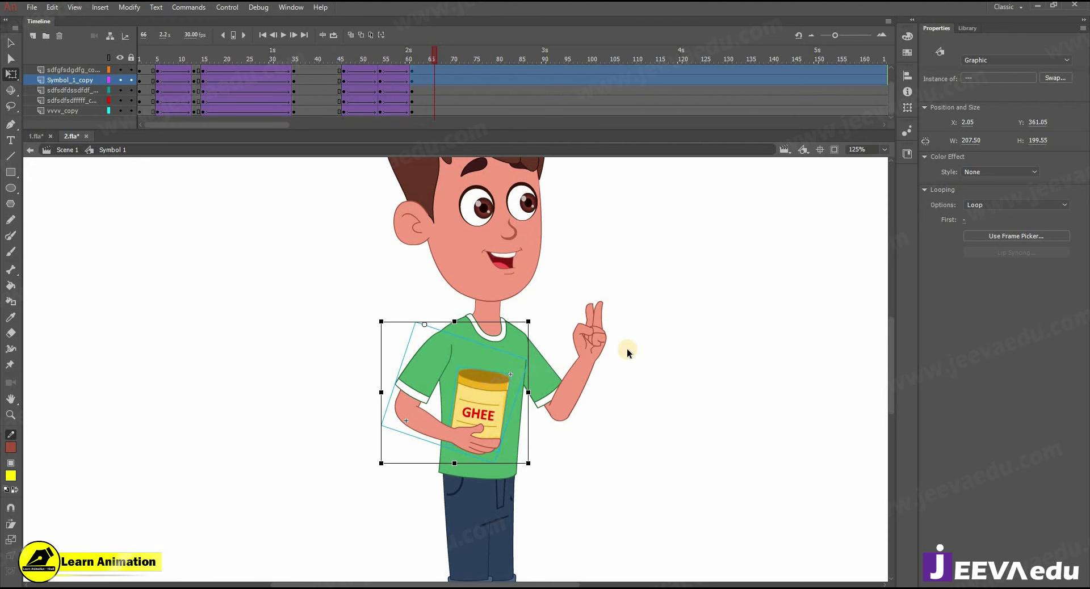
{"action": "left_click", "coordinate": [642, 371]}
{"action": "key", "text": "z"}
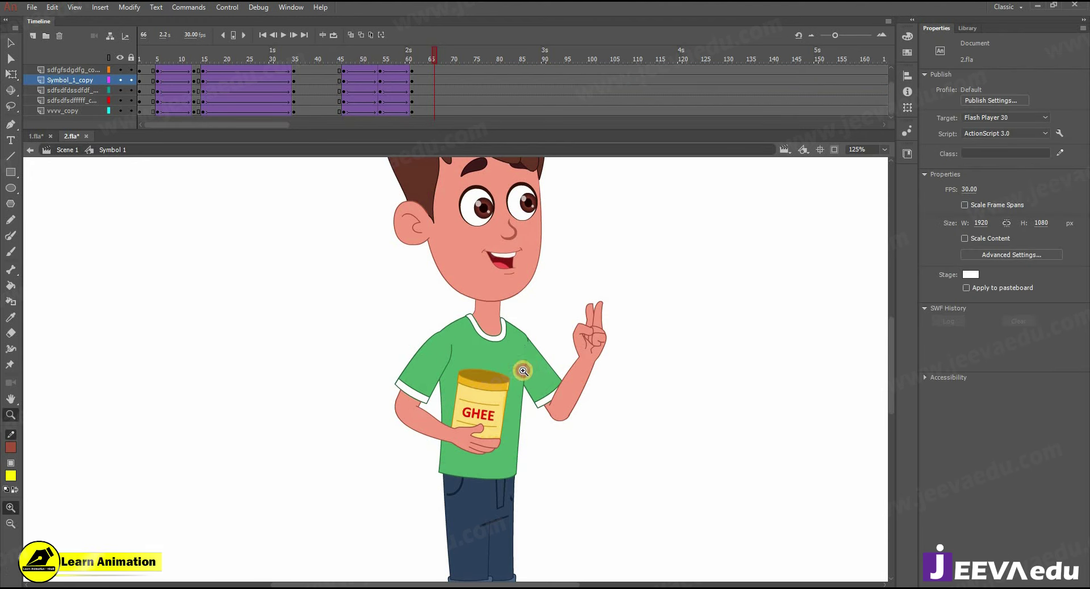
{"action": "left_click", "coordinate": [523, 367], "text": "alt"}
{"action": "left_click", "coordinate": [492, 375]}
{"action": "left_click_drag", "start_coordinate": [554, 423], "coordinate": [589, 447]}
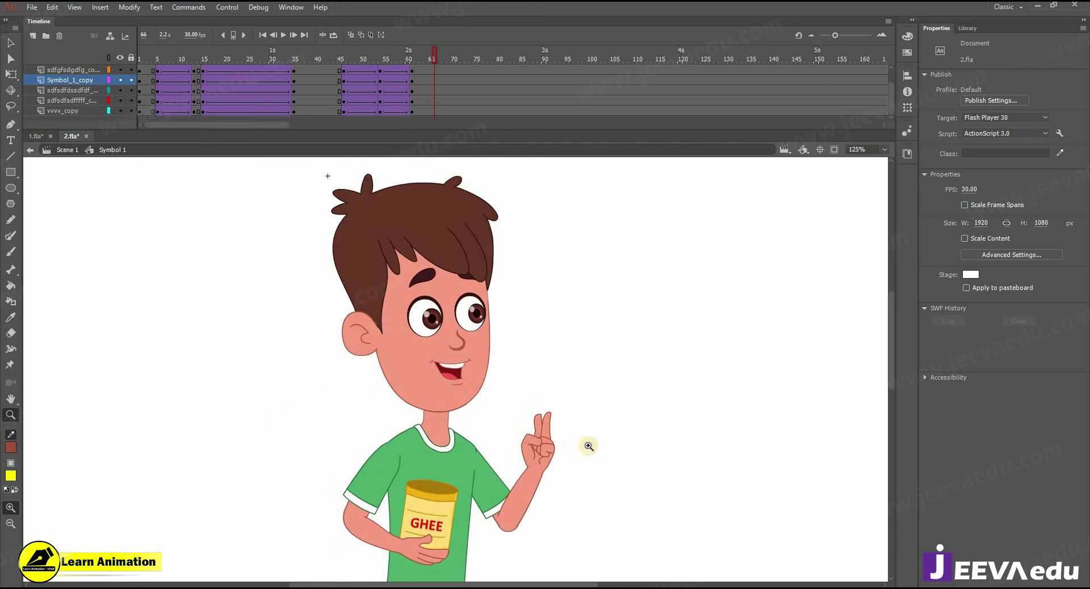
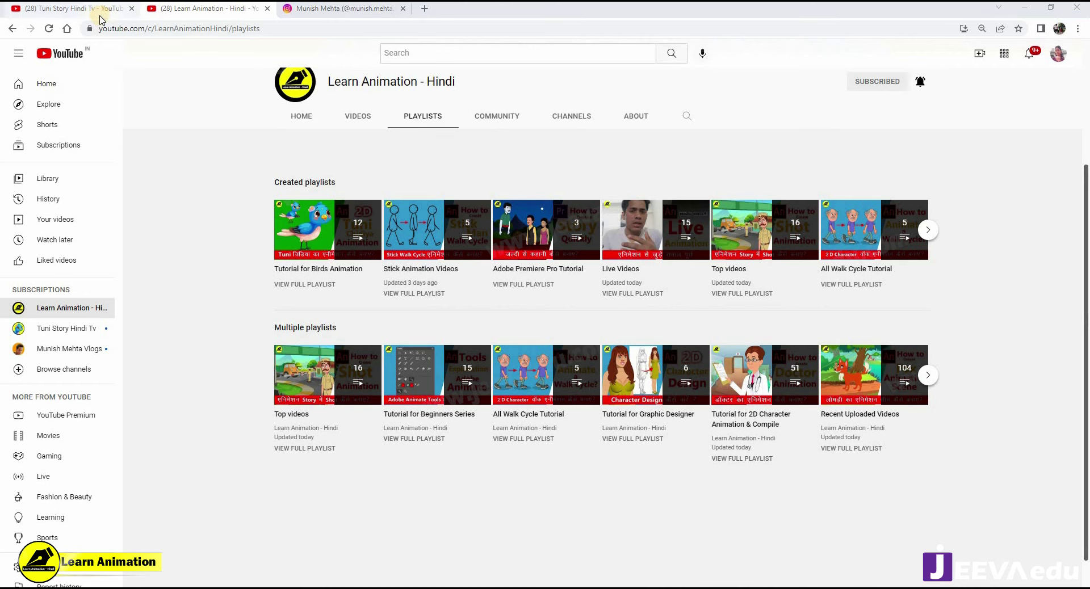
Step: Browse the uploaded videos on the Tuni Story Hindi Tv YouTube channel
{"action": "left_click", "coordinate": [98, 9]}
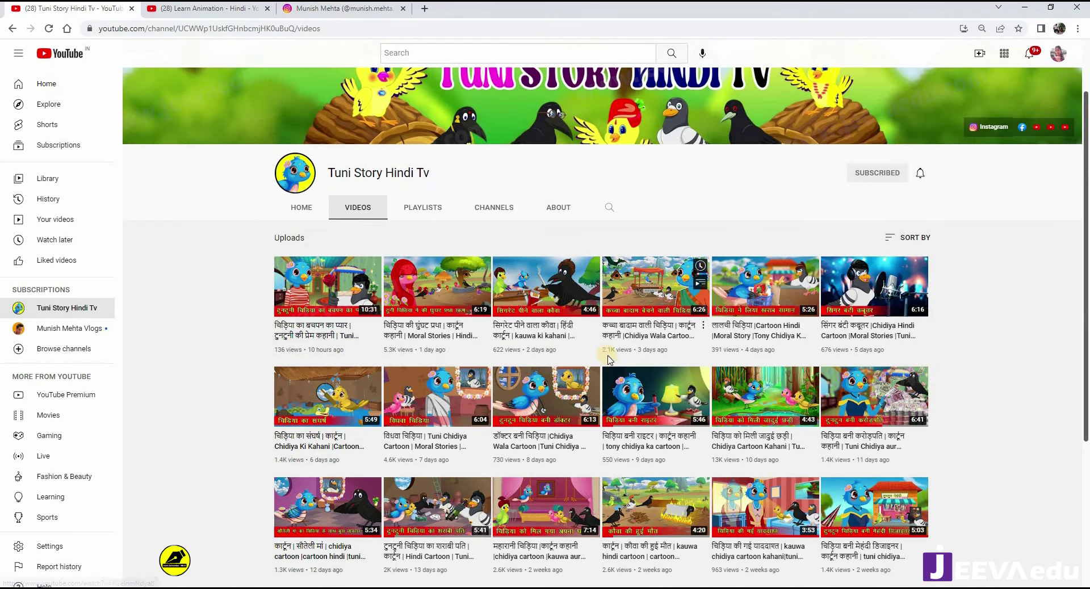
{"action": "scroll", "coordinate": [615, 369], "scroll_direction": "down", "scroll_amount": 2}
{"action": "scroll", "coordinate": [653, 386], "scroll_direction": "up", "scroll_amount": 2}
{"action": "scroll", "coordinate": [681, 403], "scroll_direction": "down", "scroll_amount": 2}
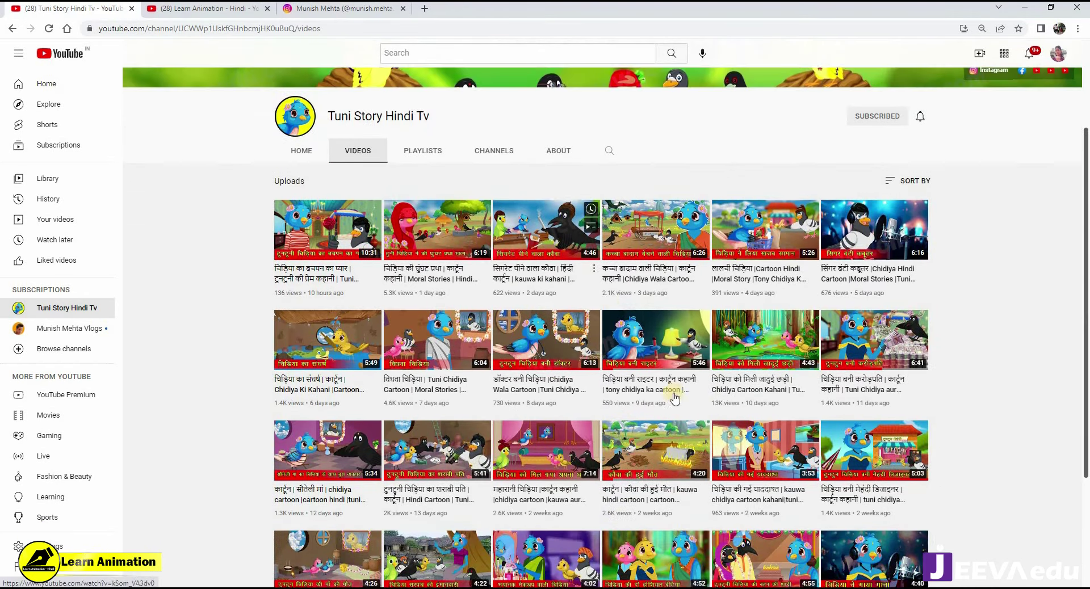
{"action": "scroll", "coordinate": [725, 424], "scroll_direction": "down", "scroll_amount": 2}
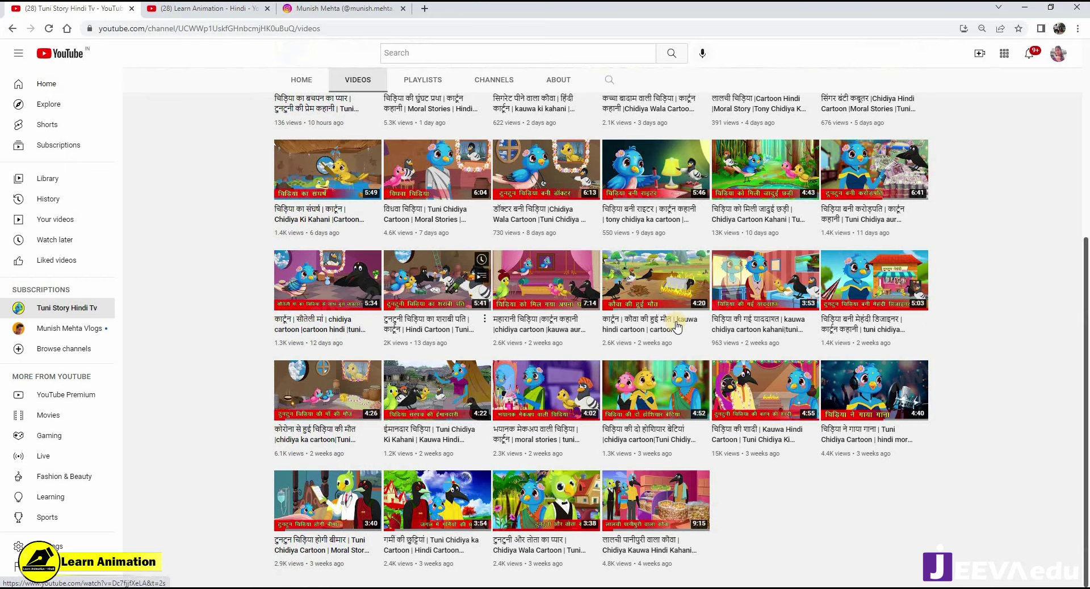
{"action": "scroll", "coordinate": [681, 423], "scroll_direction": "up", "scroll_amount": 3}
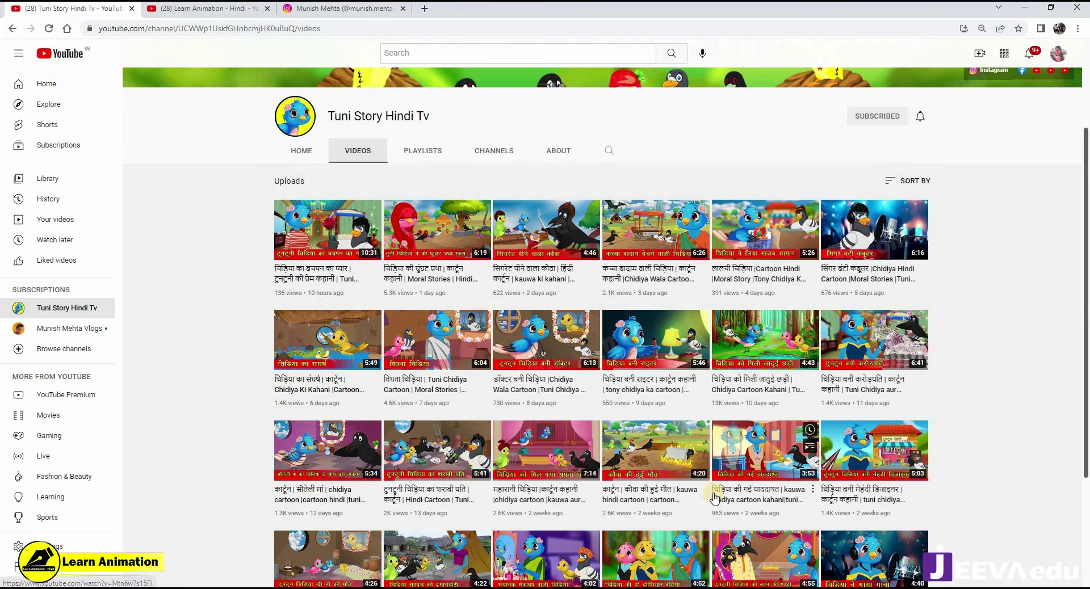
{"action": "scroll", "coordinate": [702, 484], "scroll_direction": "down", "scroll_amount": 3}
{"action": "scroll", "coordinate": [783, 477], "scroll_direction": "up", "scroll_amount": 3}
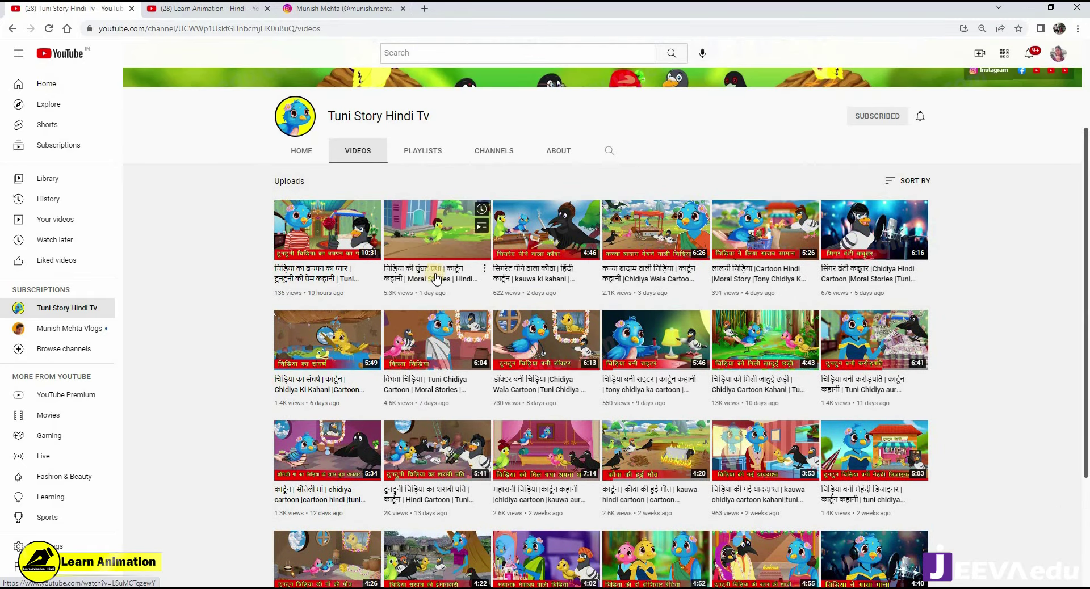
{"action": "scroll", "coordinate": [732, 416], "scroll_direction": "up", "scroll_amount": 2}
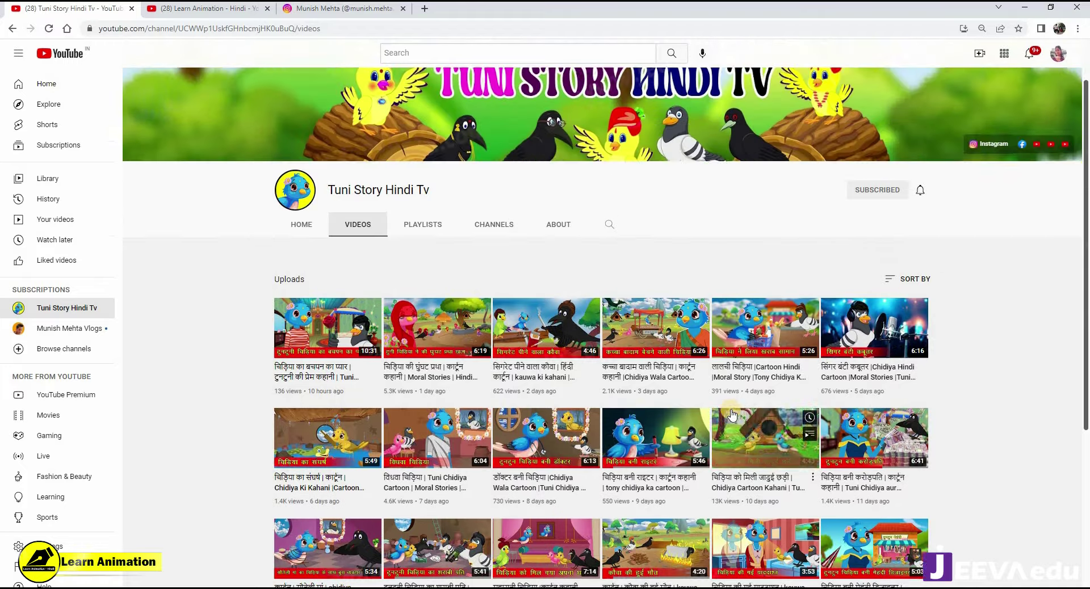
{"action": "scroll", "coordinate": [733, 416], "scroll_direction": "up", "scroll_amount": 1}
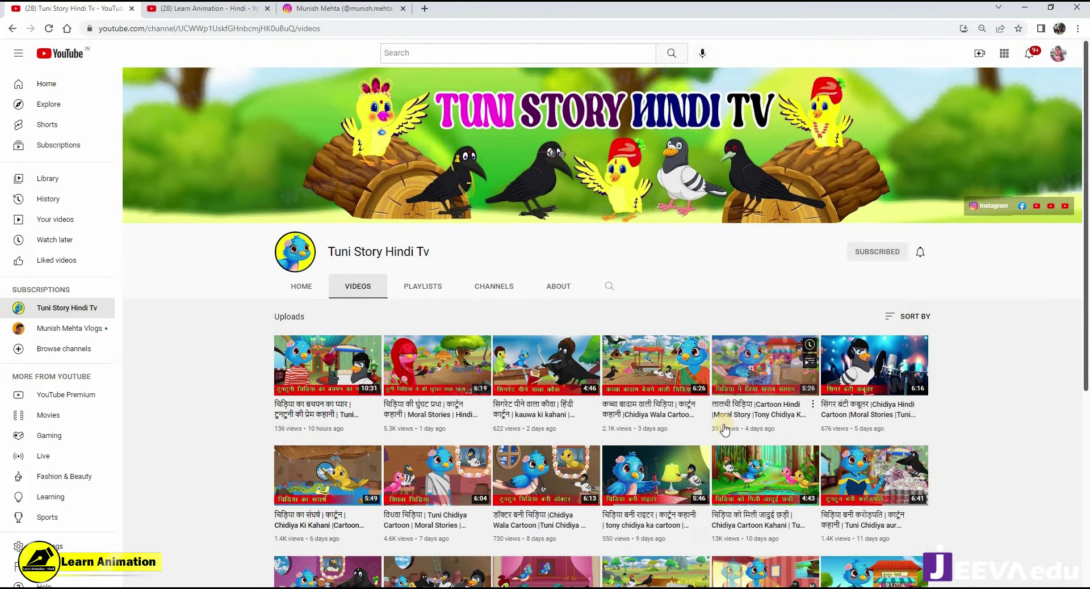
Step: Look over the playlists page of the Learn Animation - Hindi channel up to its header
{"action": "left_click", "coordinate": [230, 15]}
{"action": "scroll", "coordinate": [495, 316], "scroll_direction": "up", "scroll_amount": 1}
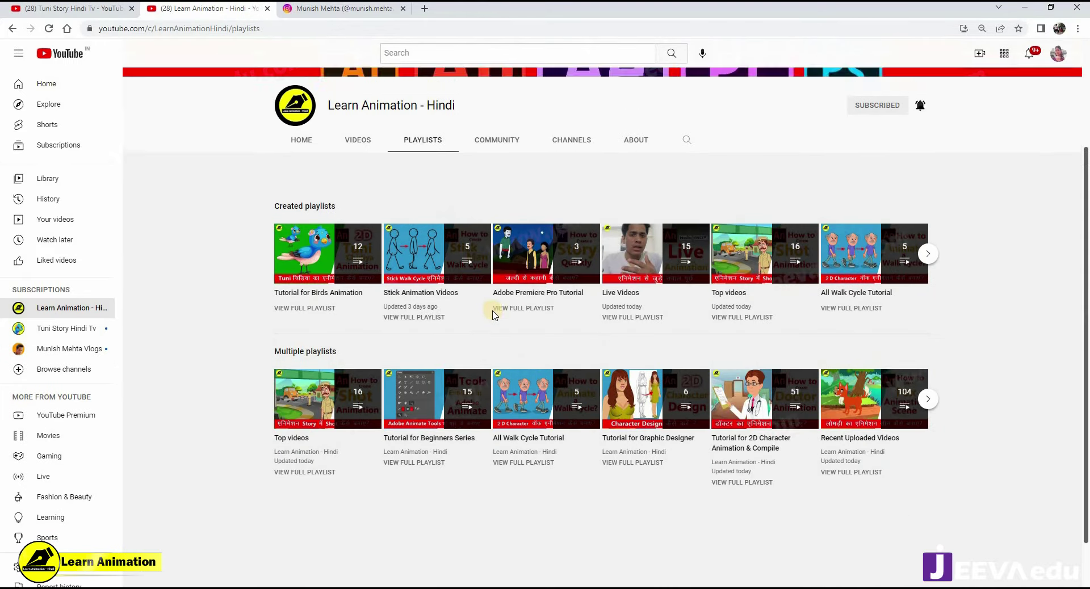
{"action": "scroll", "coordinate": [489, 321], "scroll_direction": "up", "scroll_amount": 3}
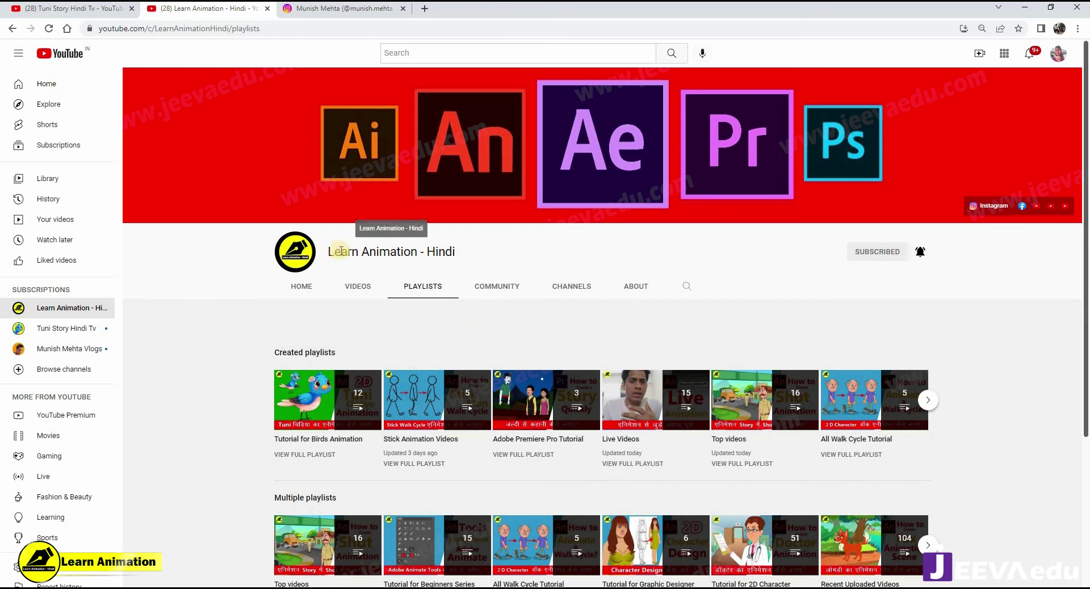
Step: Switch back to Adobe Animate and view the whole character on the stage
{"action": "left_click", "coordinate": [1026, 10]}
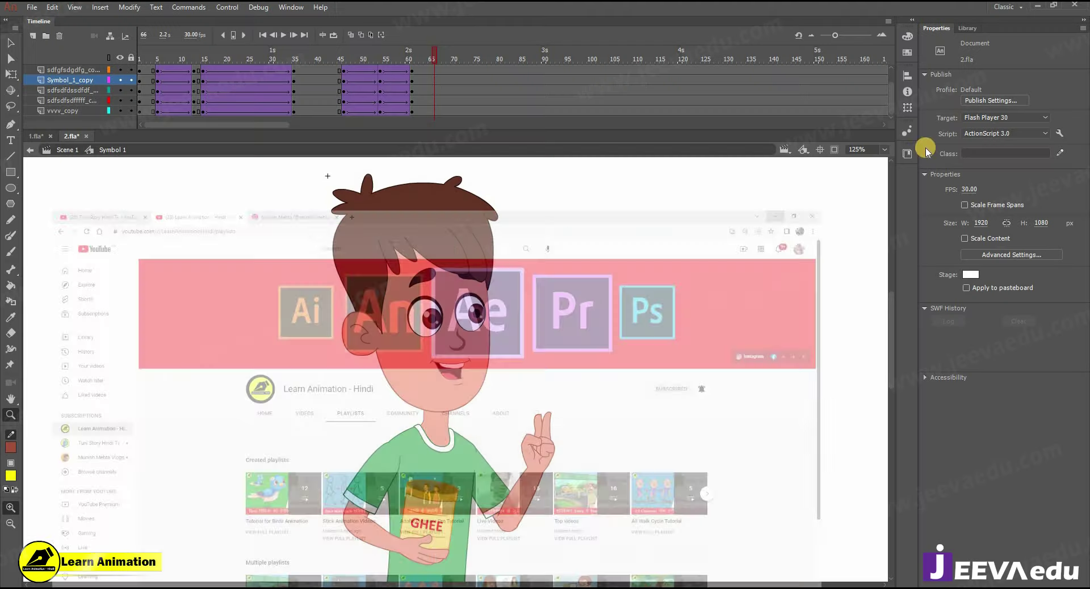
{"action": "left_click", "coordinate": [511, 417], "text": "alt"}
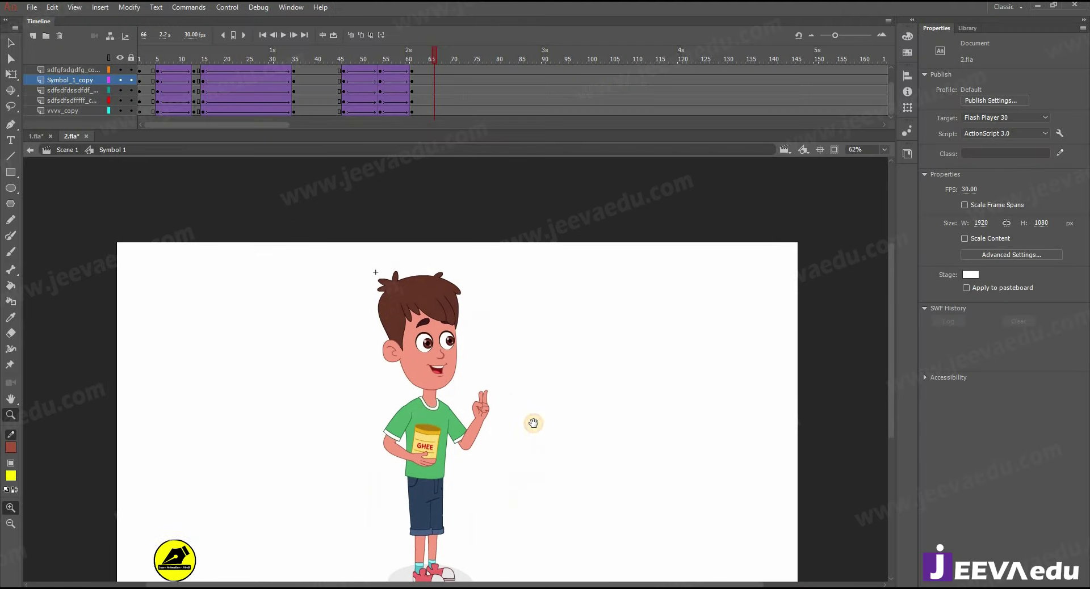
Step: Scrub through the body animation and examine the head pose at frames 46, 54 and 61 up close
{"action": "left_click_drag", "start_coordinate": [513, 428], "coordinate": [524, 420]}
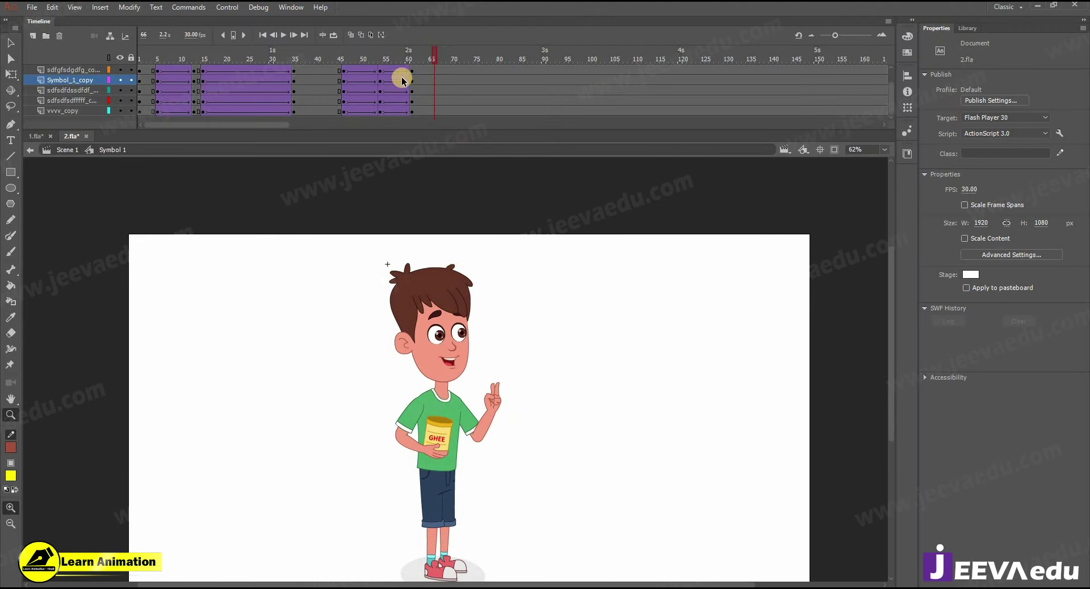
{"action": "scroll", "coordinate": [408, 77], "scroll_direction": "up", "scroll_amount": 2}
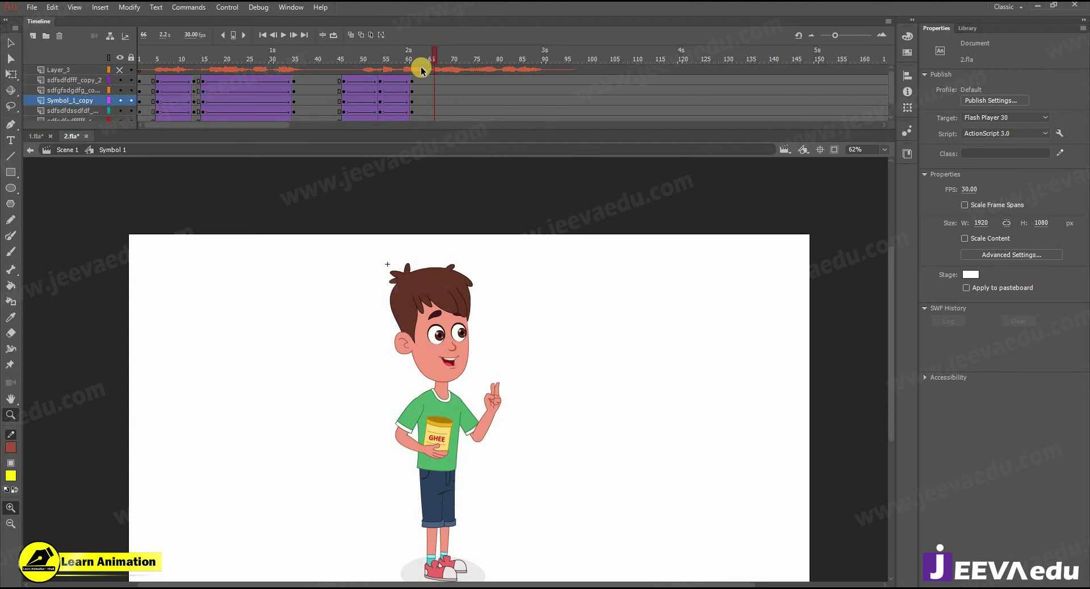
{"action": "mouse_move", "coordinate": [410, 67]}
{"action": "left_mouse_down"}
{"action": "mouse_move", "coordinate": [326, 76]}
{"action": "mouse_move", "coordinate": [399, 78]}
{"action": "left_mouse_up"}
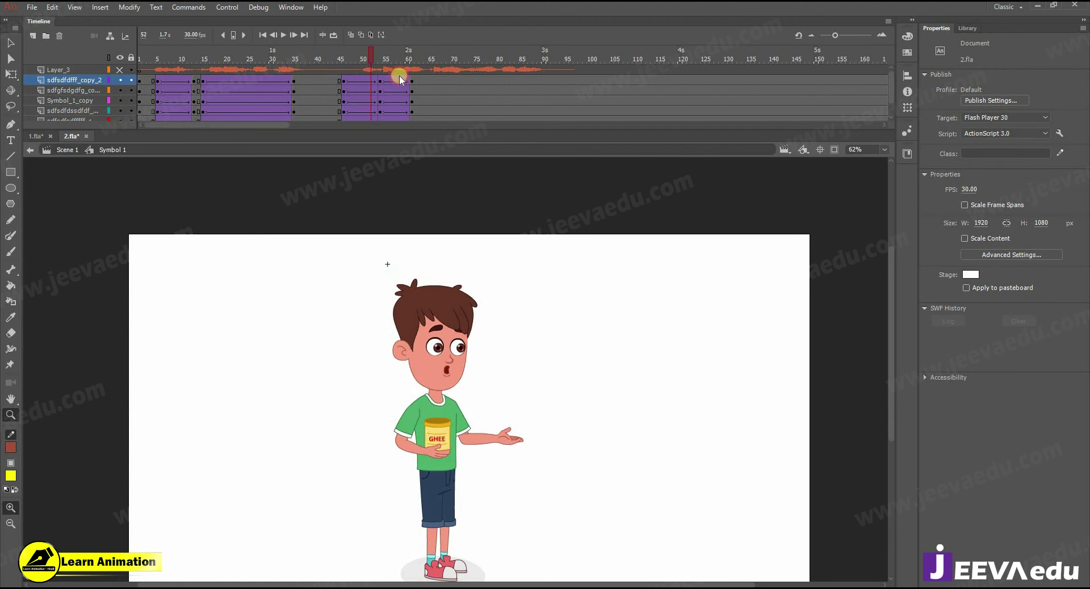
{"action": "left_click", "coordinate": [361, 78]}
{"action": "key", "text": "Return"}
{"action": "left_click", "coordinate": [378, 84]}
{"action": "left_click", "coordinate": [379, 85]}
{"action": "left_click", "coordinate": [431, 362]}
{"action": "left_click_drag", "start_coordinate": [460, 393], "coordinate": [453, 408]}
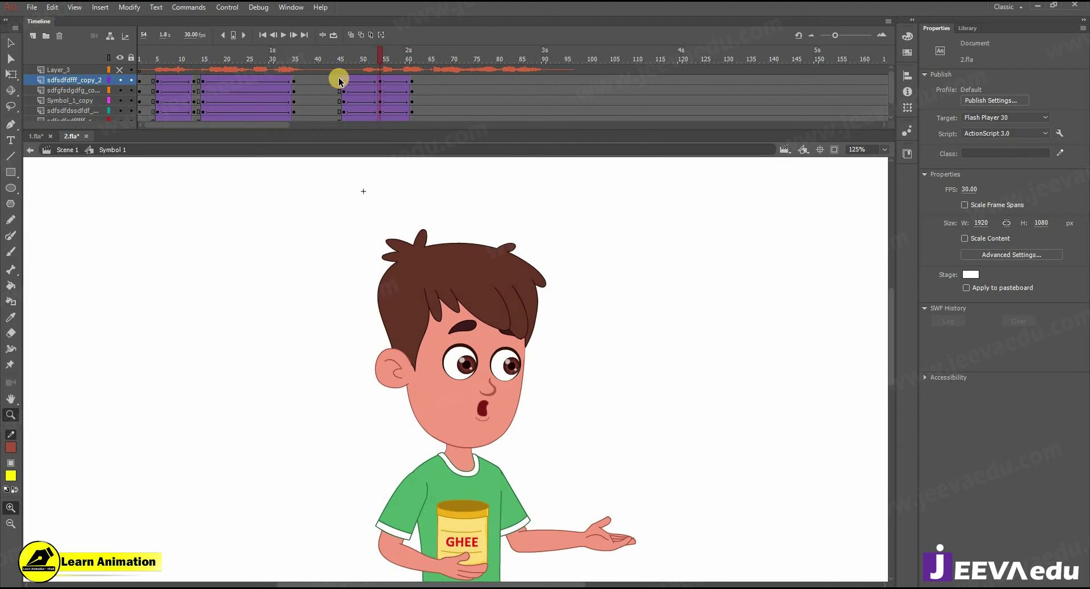
{"action": "left_click", "coordinate": [344, 80]}
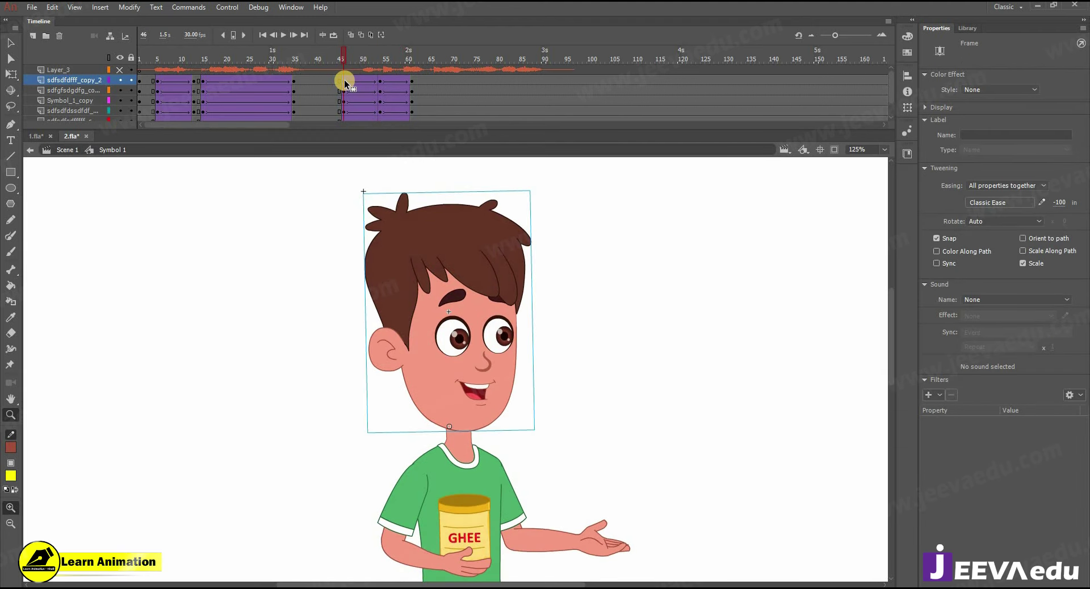
{"action": "left_click", "coordinate": [412, 83]}
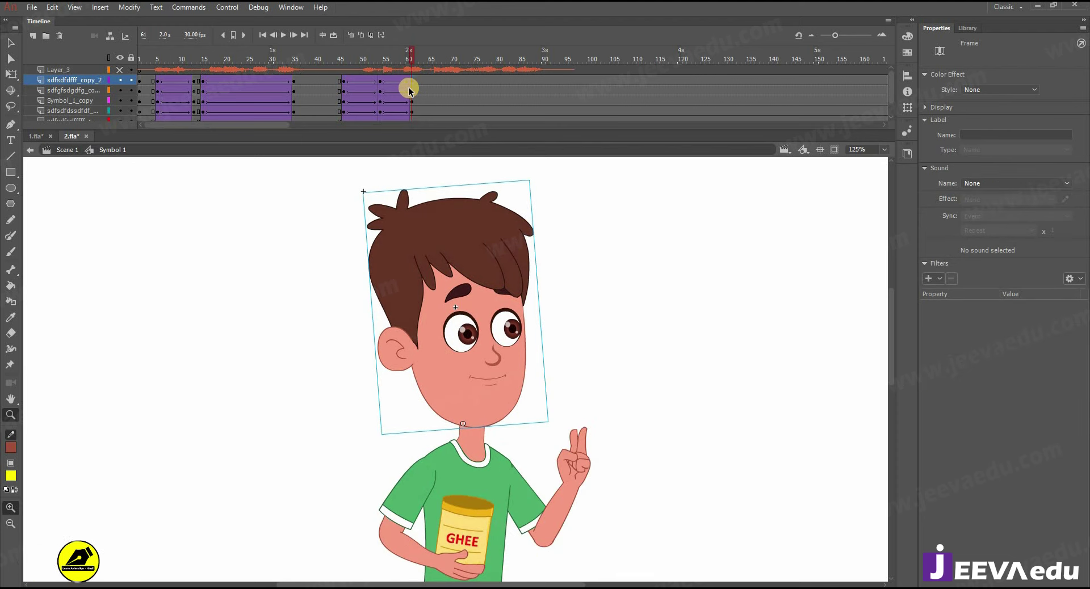
Step: Open the boy's head symbol at frame 54 and insert keyframes there on all of its layers
{"action": "left_click", "coordinate": [380, 81]}
{"action": "key", "text": "v"}
{"action": "left_click", "coordinate": [478, 374]}
{"action": "double_click", "coordinate": [478, 374]}
{"action": "left_click", "coordinate": [379, 83]}
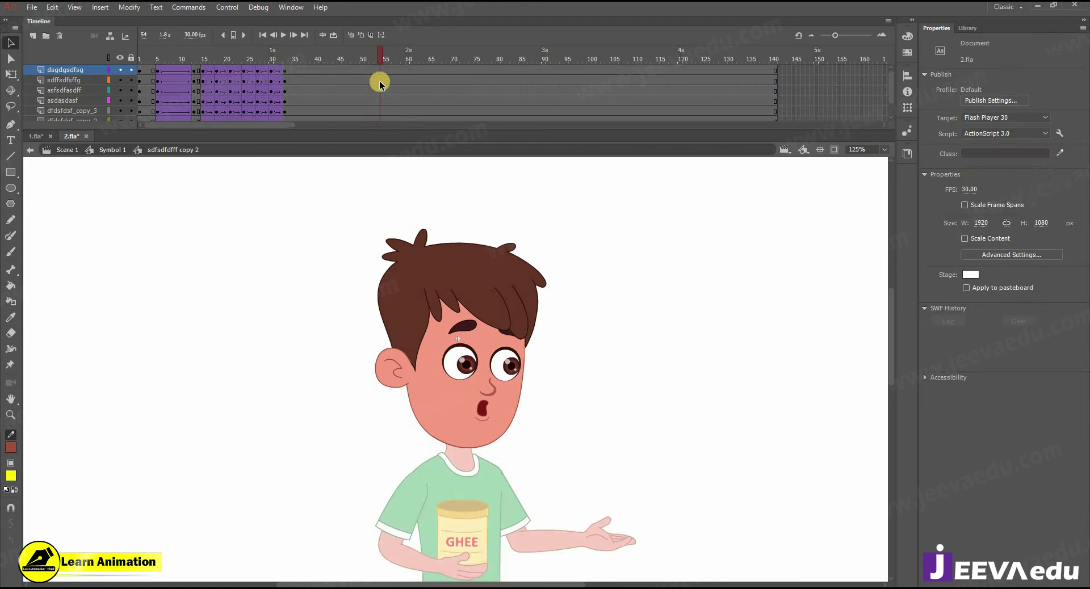
{"action": "left_click_drag", "start_coordinate": [381, 71], "coordinate": [382, 150]}
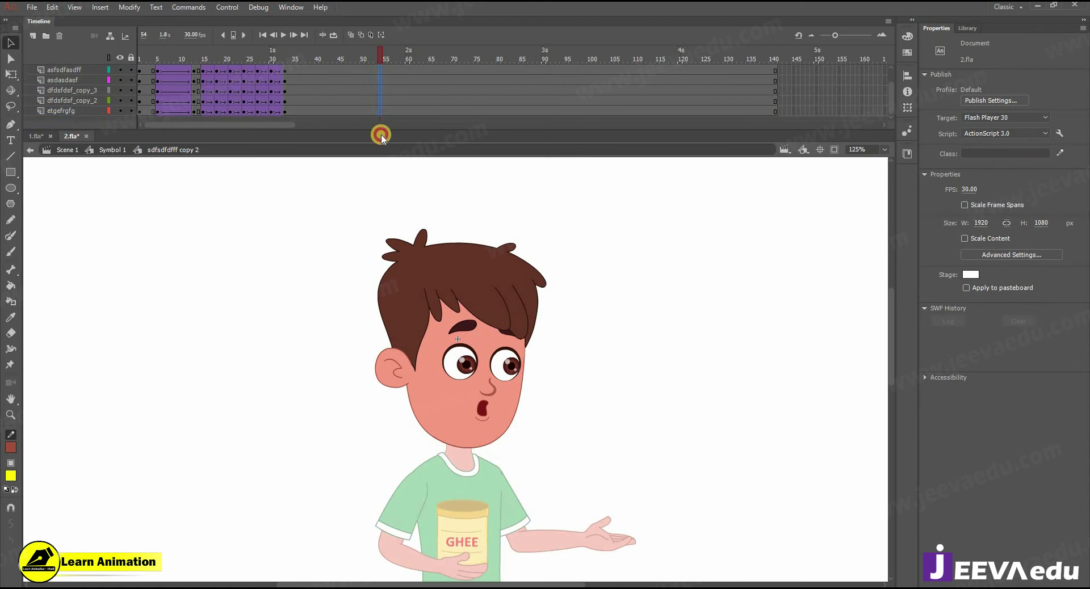
{"action": "key", "text": "F6"}
Step: Insert keyframes on all head layers at frames 46 and 61
{"action": "left_click", "coordinate": [334, 70]}
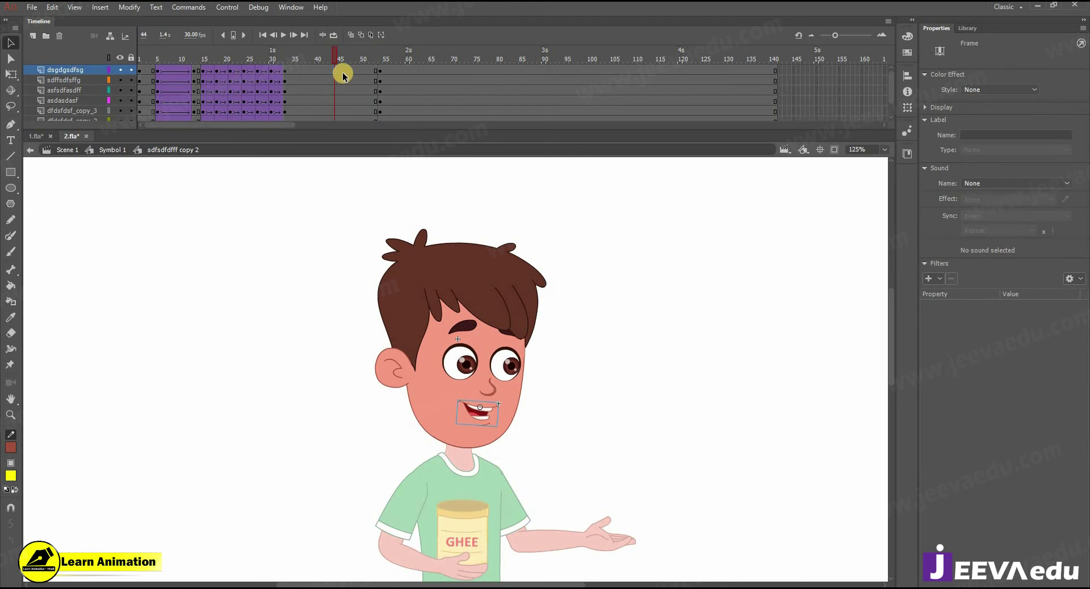
{"action": "left_click_drag", "start_coordinate": [343, 67], "coordinate": [343, 127]}
{"action": "key", "text": "F6"}
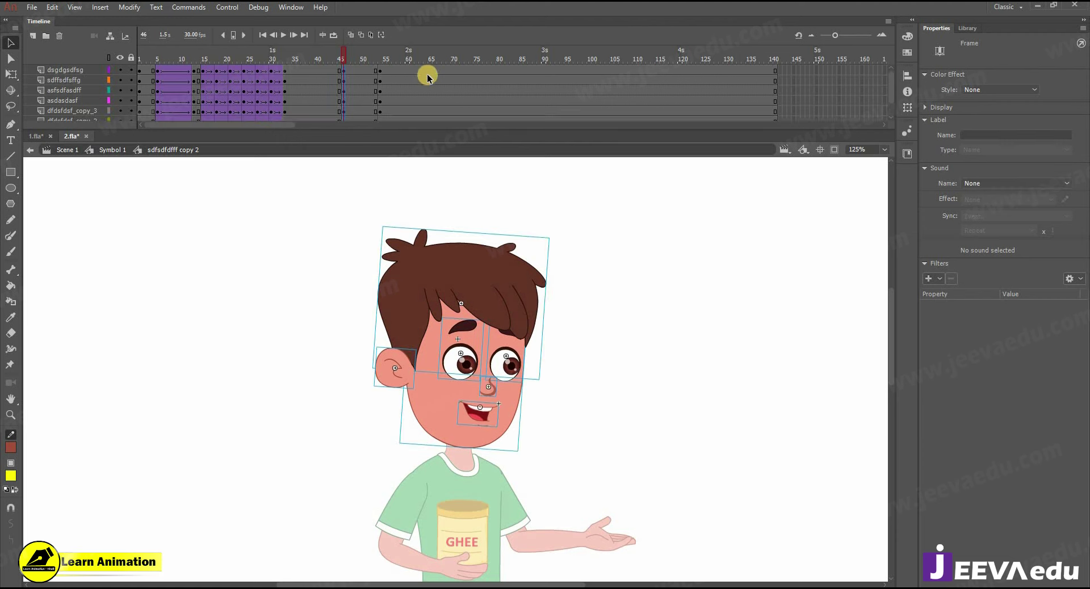
{"action": "left_click_drag", "start_coordinate": [414, 71], "coordinate": [401, 24]}
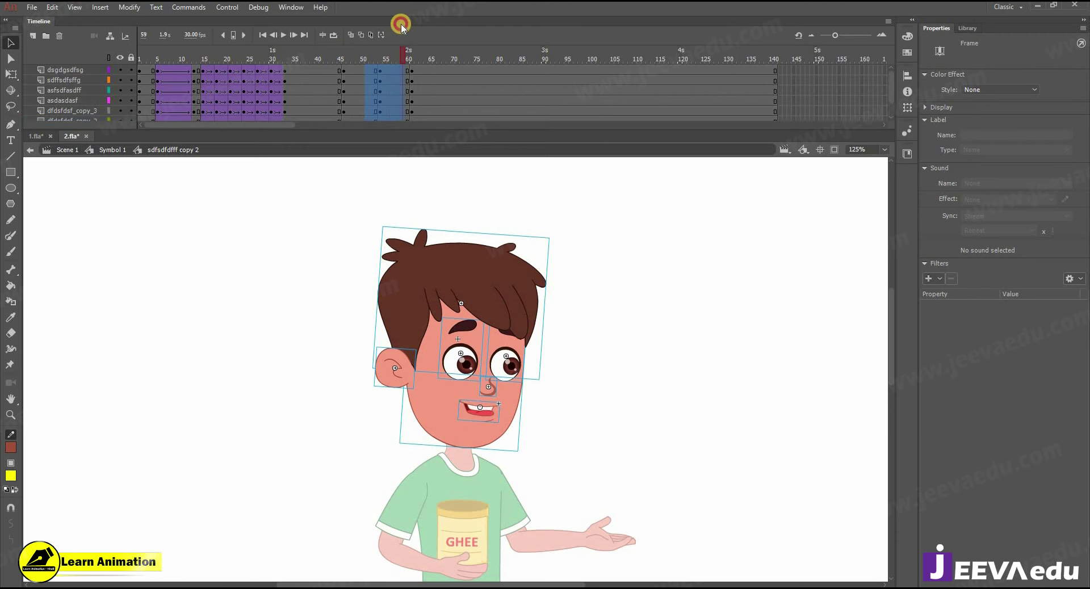
Step: Create classic tweens between the head keyframes at frames 46, 54 and 61, with easing -100 on the first span and 99 on the second
{"action": "right_click", "coordinate": [374, 84]}
{"action": "left_click", "coordinate": [417, 117]}
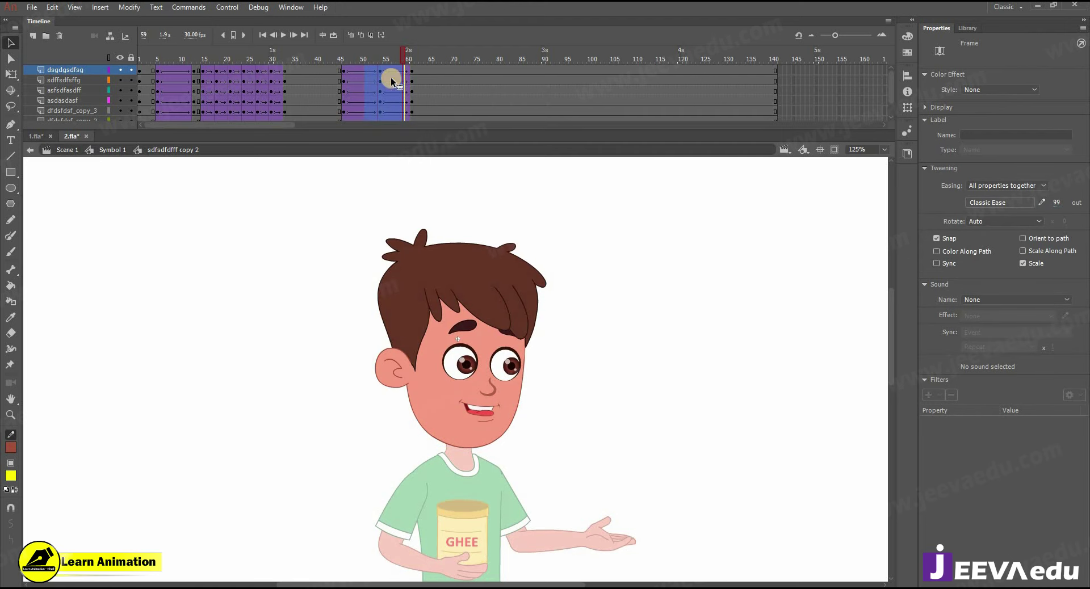
{"action": "left_click_drag", "start_coordinate": [345, 69], "coordinate": [360, 203]}
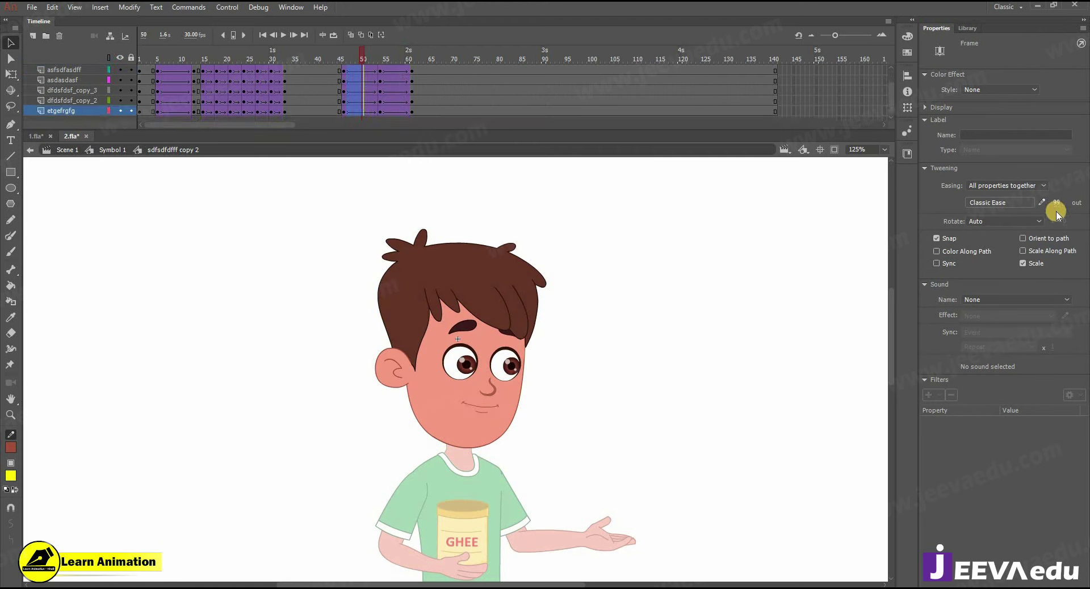
Step: Select both eyes, the nose and the mouth at frame 54 and nudge them slightly down the face
{"action": "left_click", "coordinate": [380, 50]}
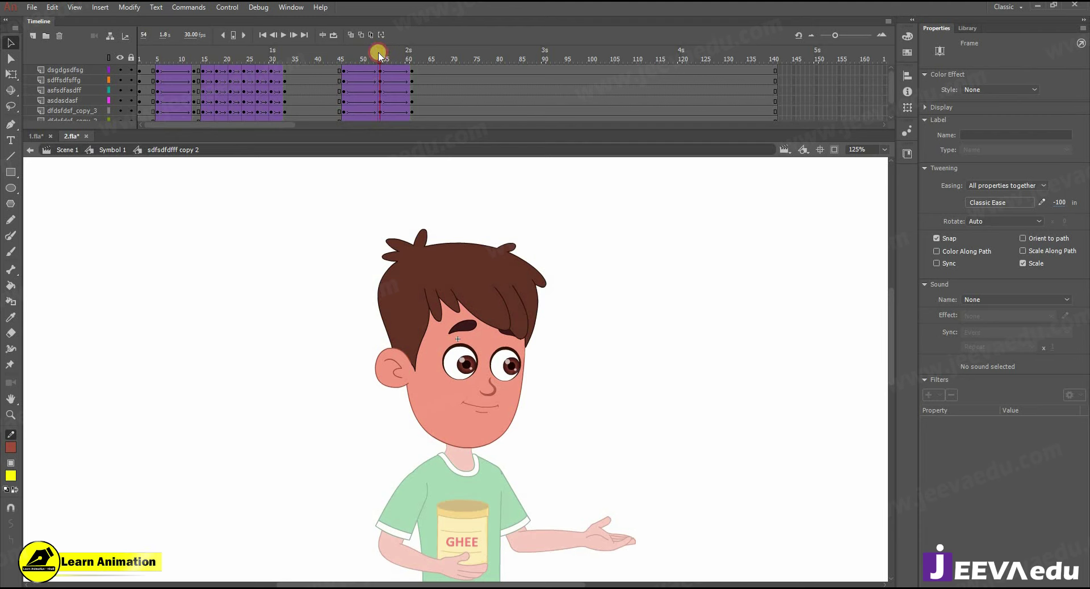
{"action": "key", "text": "z"}
{"action": "left_click", "coordinate": [474, 404]}
{"action": "key", "text": "v"}
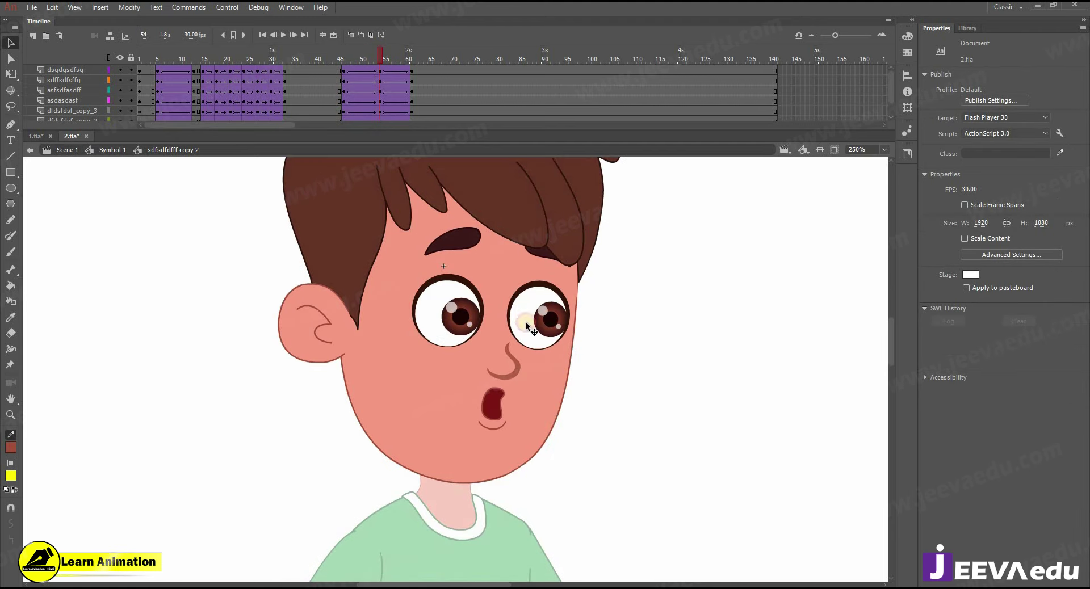
{"action": "left_click", "coordinate": [526, 318]}
{"action": "left_click", "coordinate": [502, 397], "text": "shift"}
{"action": "left_click", "coordinate": [515, 372]}
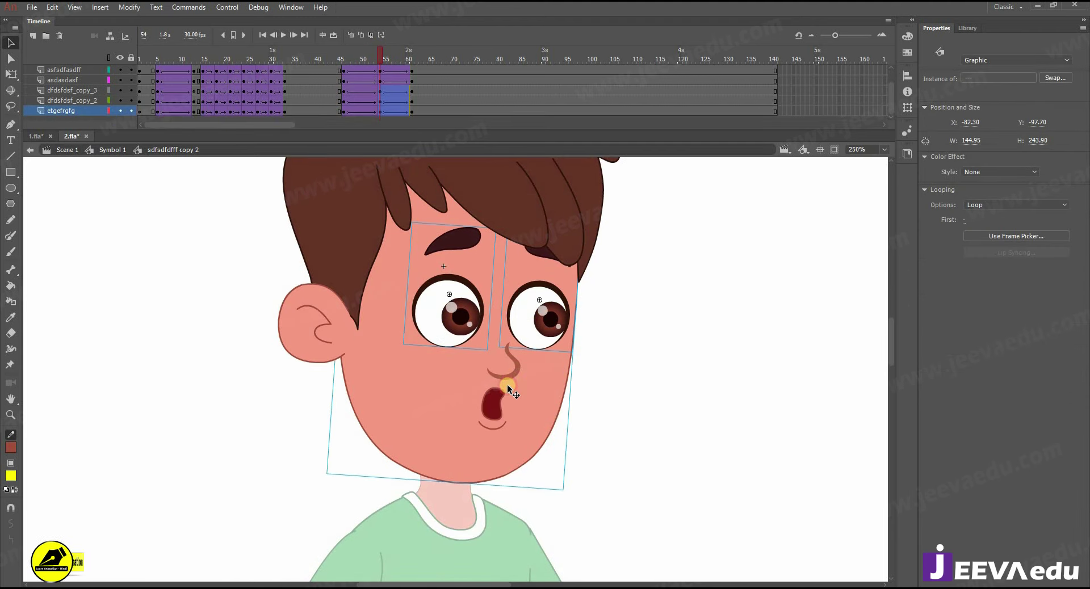
{"action": "left_click", "coordinate": [494, 402], "text": "shift"}
{"action": "left_click", "coordinate": [528, 318], "text": "shift"}
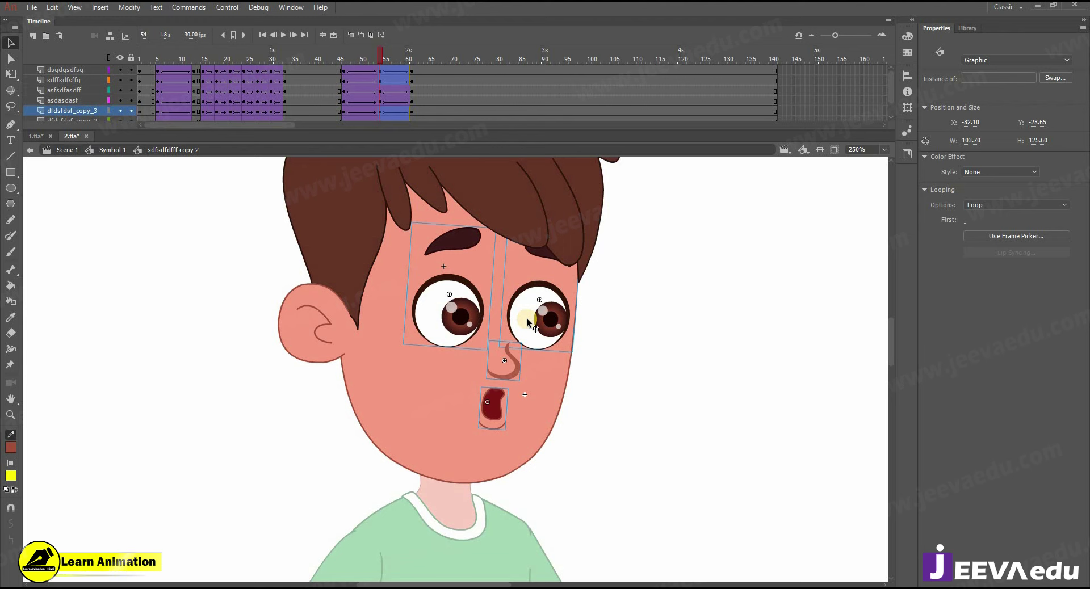
{"action": "key", "text": "Down"}
{"action": "key", "text": "Down"}
{"action": "key", "text": "Down"}
Step: Raise the ear to Y 41.00 at frame 54 and review the head motion from frame 46 to 54
{"action": "left_click", "coordinate": [462, 320]}
{"action": "left_click", "coordinate": [344, 330]}
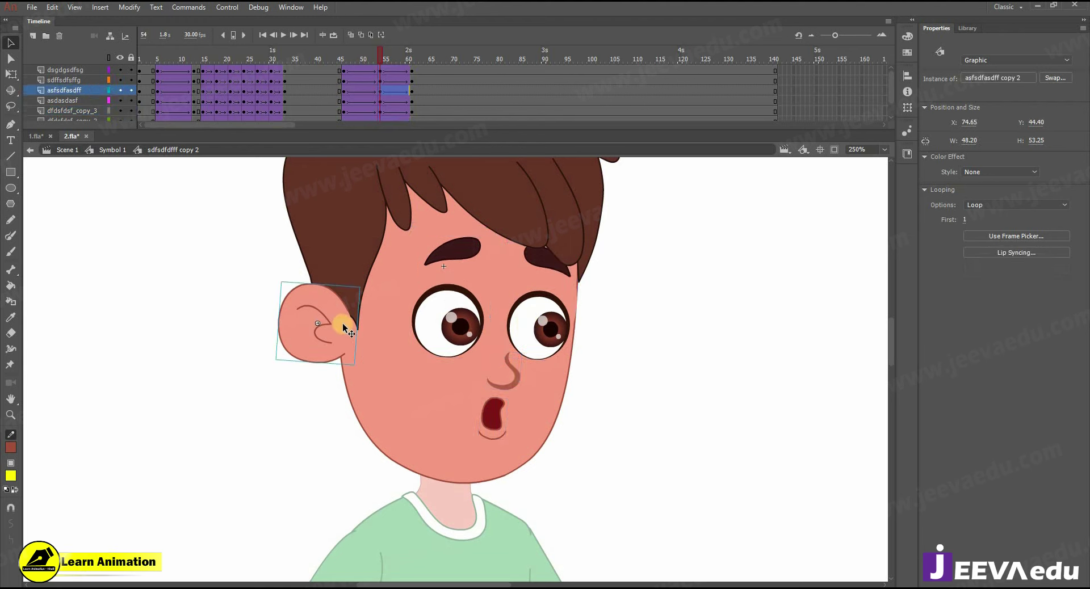
{"action": "left_click_drag", "start_coordinate": [344, 330], "coordinate": [344, 324]}
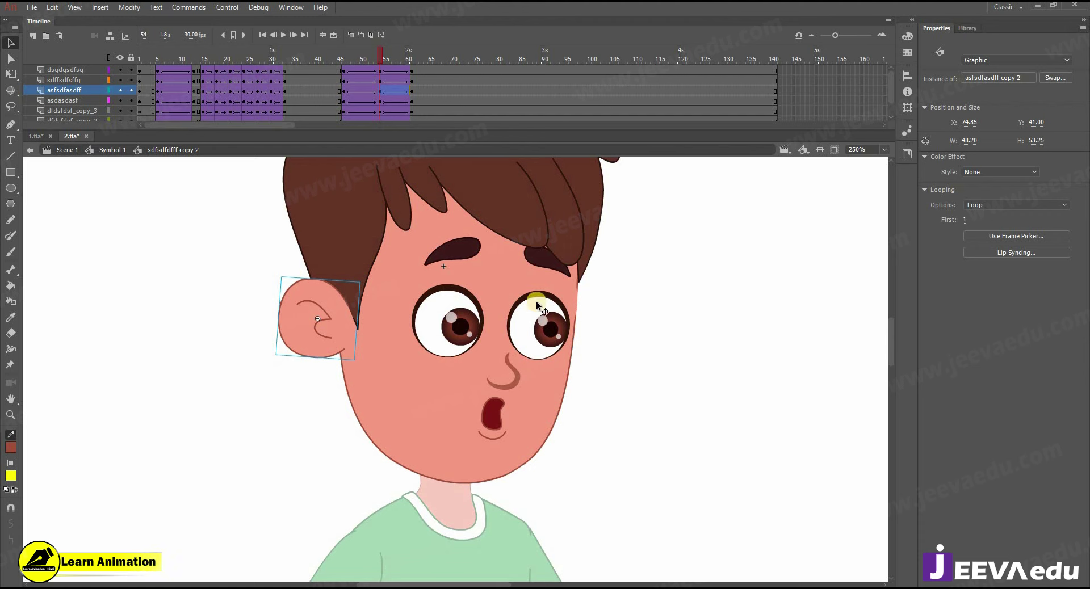
{"action": "left_click_drag", "start_coordinate": [345, 62], "coordinate": [380, 75]}
{"action": "left_click", "coordinate": [460, 321]}
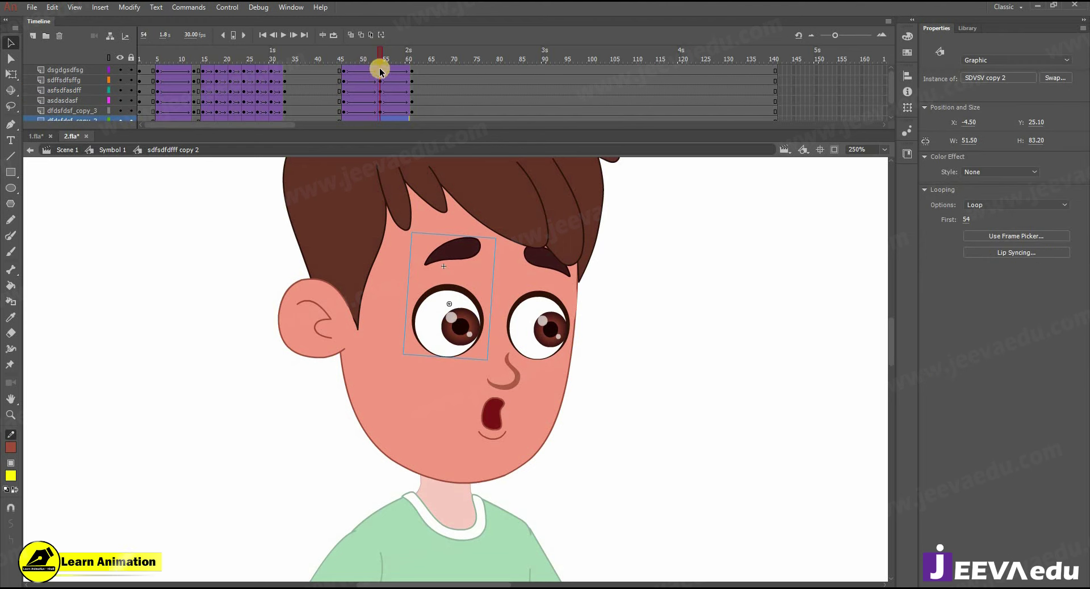
{"action": "left_click_drag", "start_coordinate": [344, 62], "coordinate": [380, 79]}
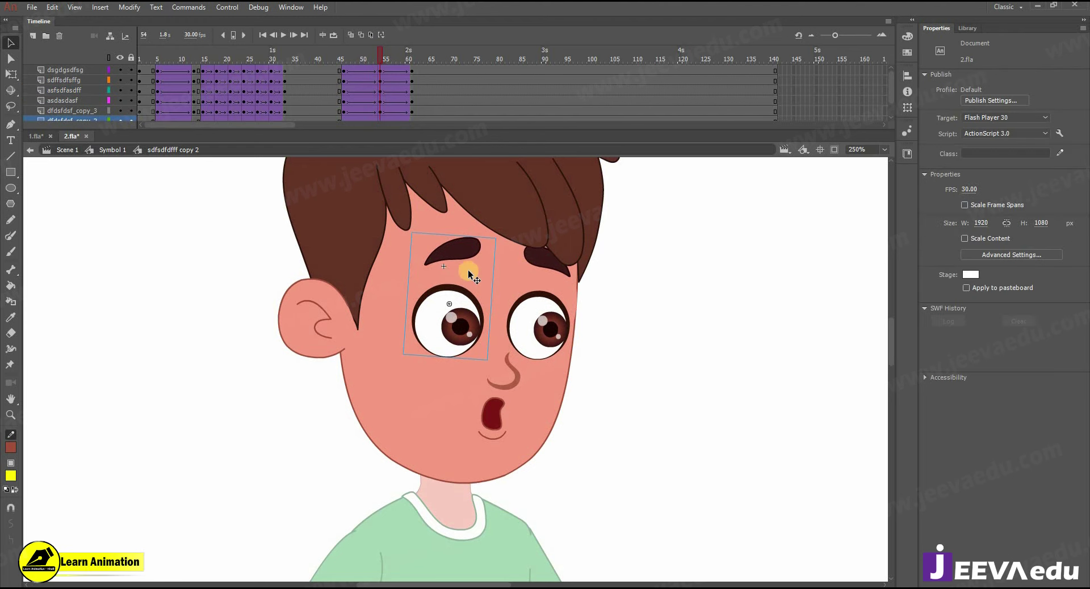
Step: Nudge the eyes, nose and mouth further down at frame 54 and raise the ear slightly more
{"action": "left_click", "coordinate": [503, 378]}
{"action": "left_click", "coordinate": [511, 388]}
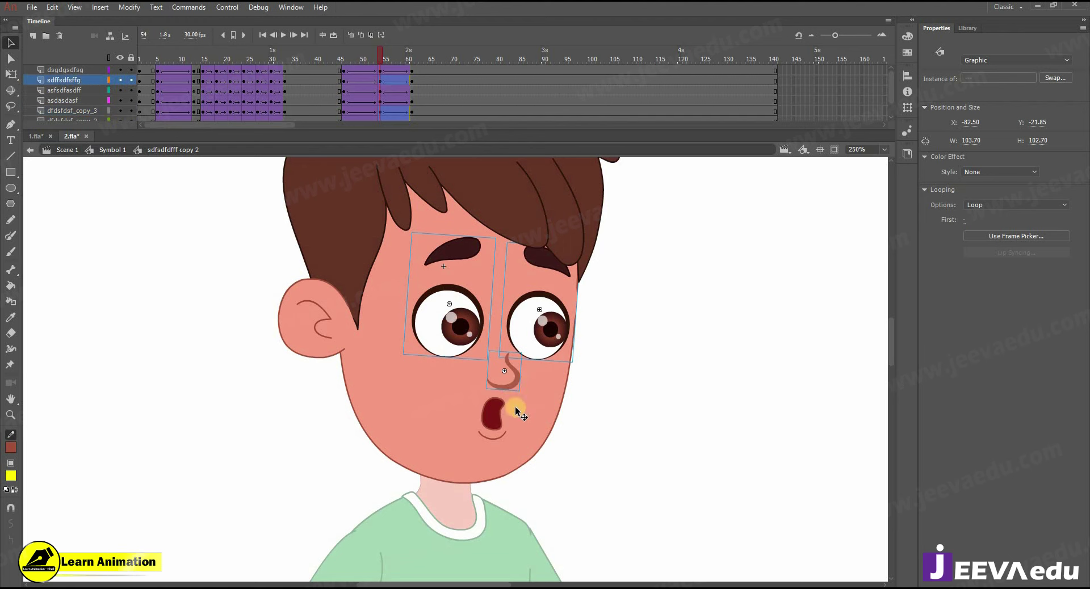
{"action": "left_click", "coordinate": [496, 418]}
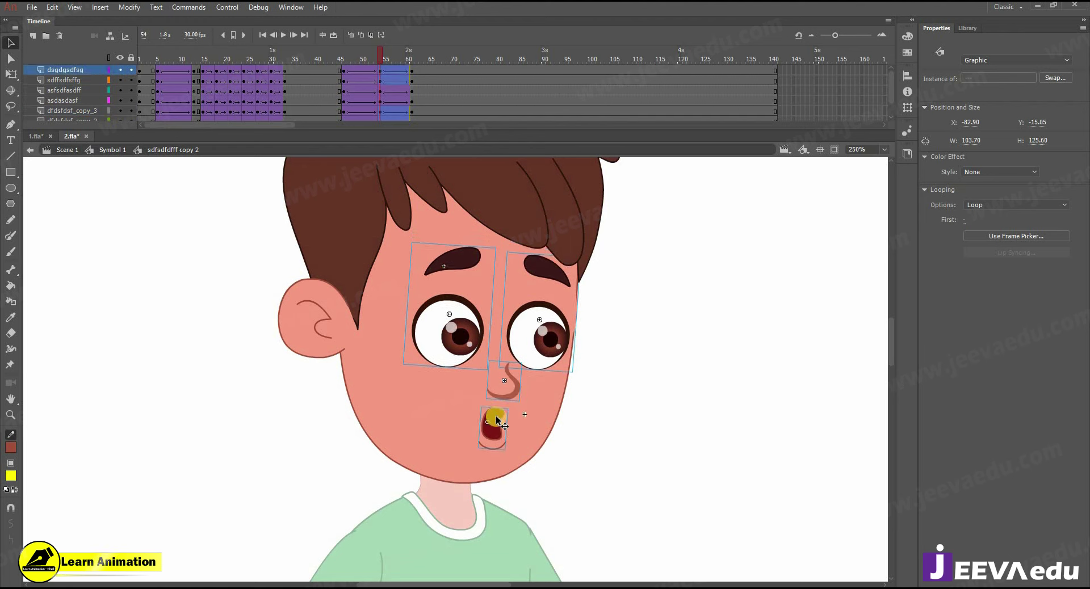
{"action": "left_click", "coordinate": [325, 313]}
Step: Open the symbol of the eye nearest the ear, copy its blink from frames 1–11 to frames 49–59, and scrub through it
{"action": "left_click", "coordinate": [459, 351]}
{"action": "double_click", "coordinate": [459, 351]}
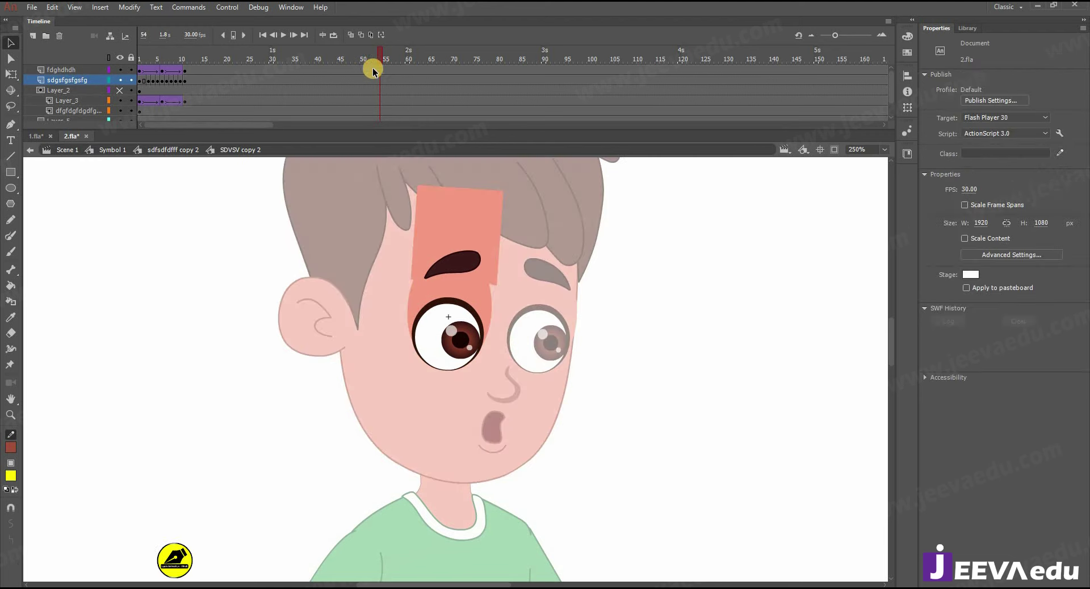
{"action": "left_click", "coordinate": [381, 71]}
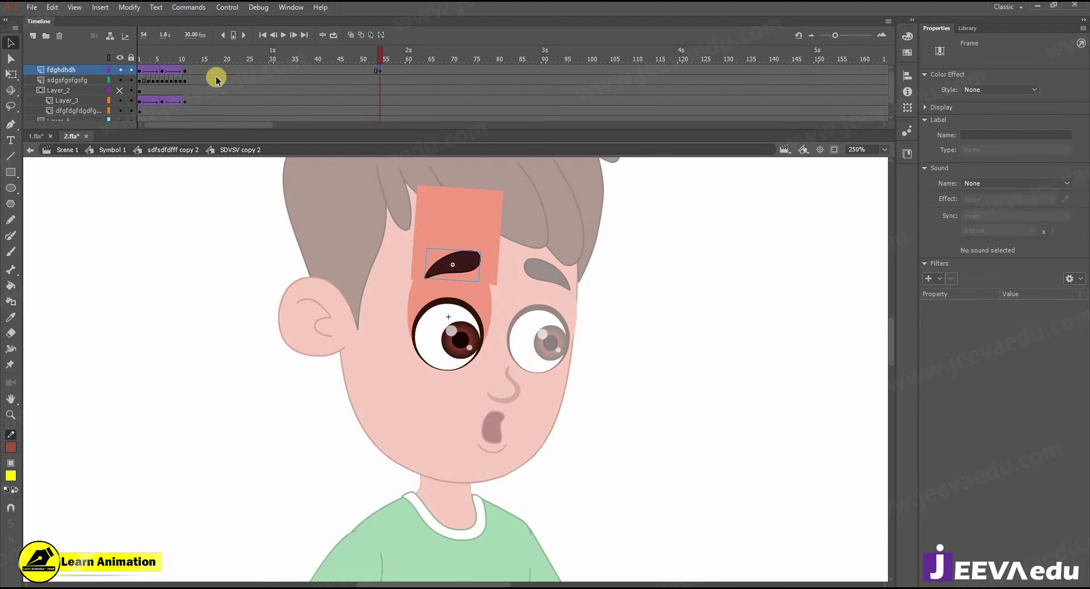
{"action": "left_click_drag", "start_coordinate": [139, 103], "coordinate": [380, 68]}
{"action": "left_click", "coordinate": [358, 57]}
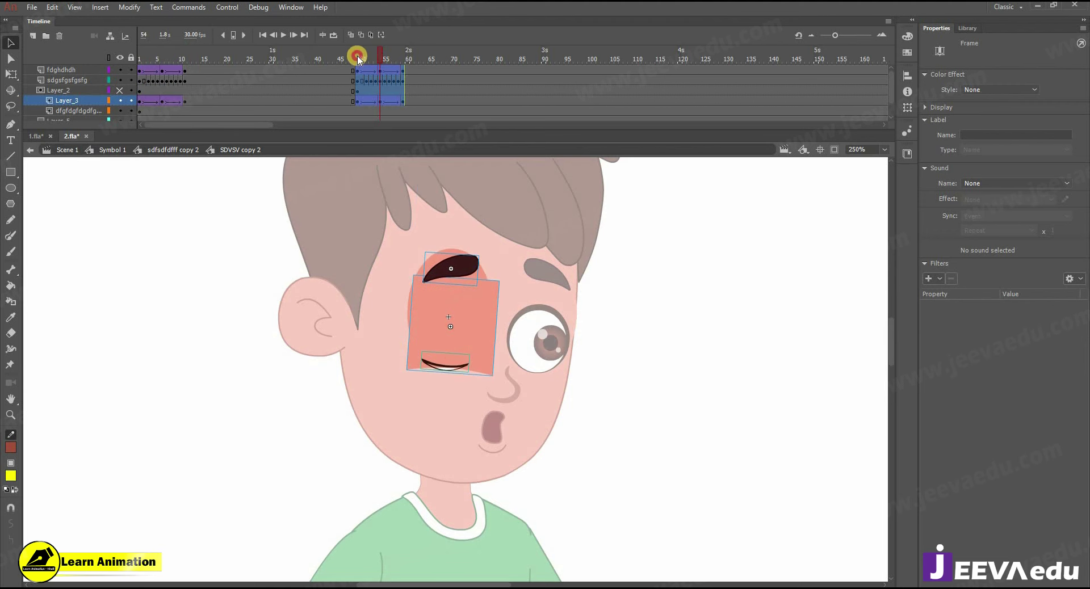
{"action": "left_click", "coordinate": [380, 76]}
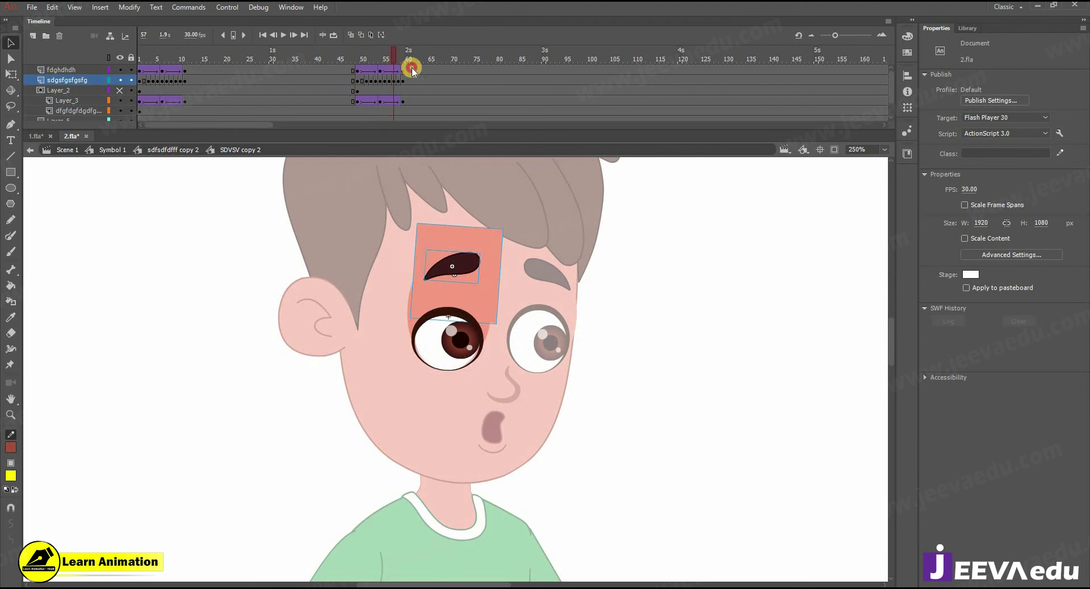
{"action": "left_click_drag", "start_coordinate": [380, 79], "coordinate": [377, 72]}
Step: Rotate the eyebrow clockwise and lower it toward the closed eye at frame 54
{"action": "left_click", "coordinate": [380, 71]}
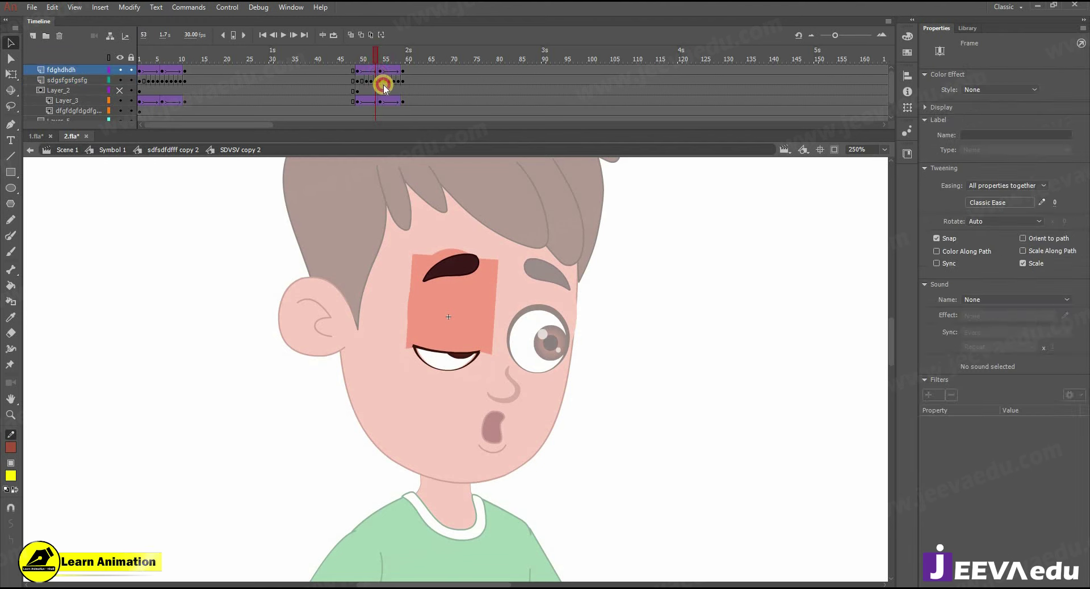
{"action": "left_click_drag", "start_coordinate": [482, 261], "coordinate": [489, 254]}
{"action": "left_click", "coordinate": [462, 271]}
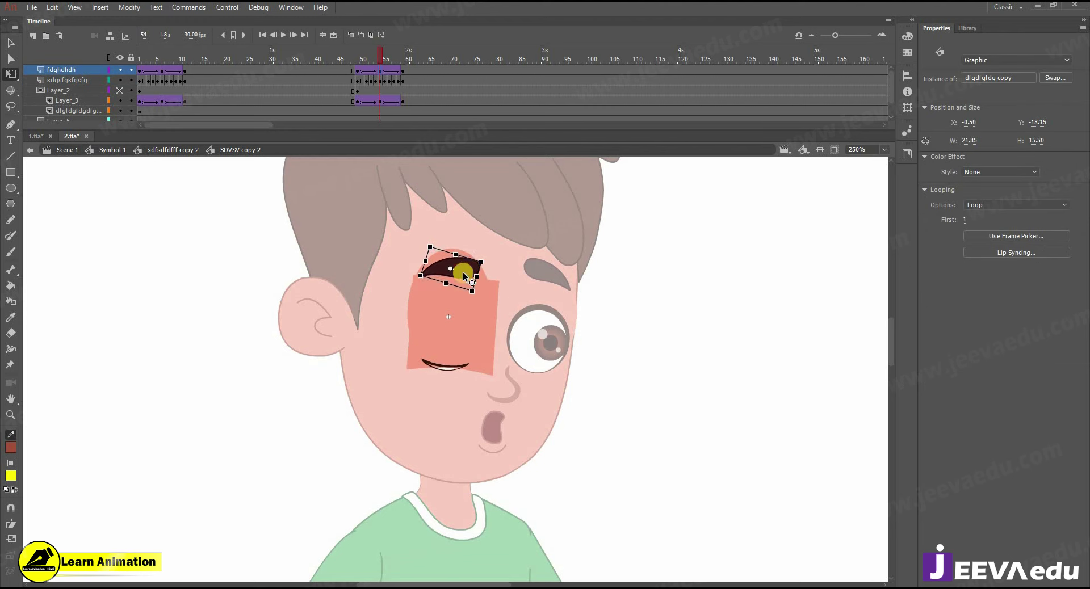
{"action": "mouse_move", "coordinate": [385, 60]}
{"action": "left_mouse_down"}
{"action": "mouse_move", "coordinate": [353, 55]}
{"action": "mouse_move", "coordinate": [380, 74]}
{"action": "left_mouse_up"}
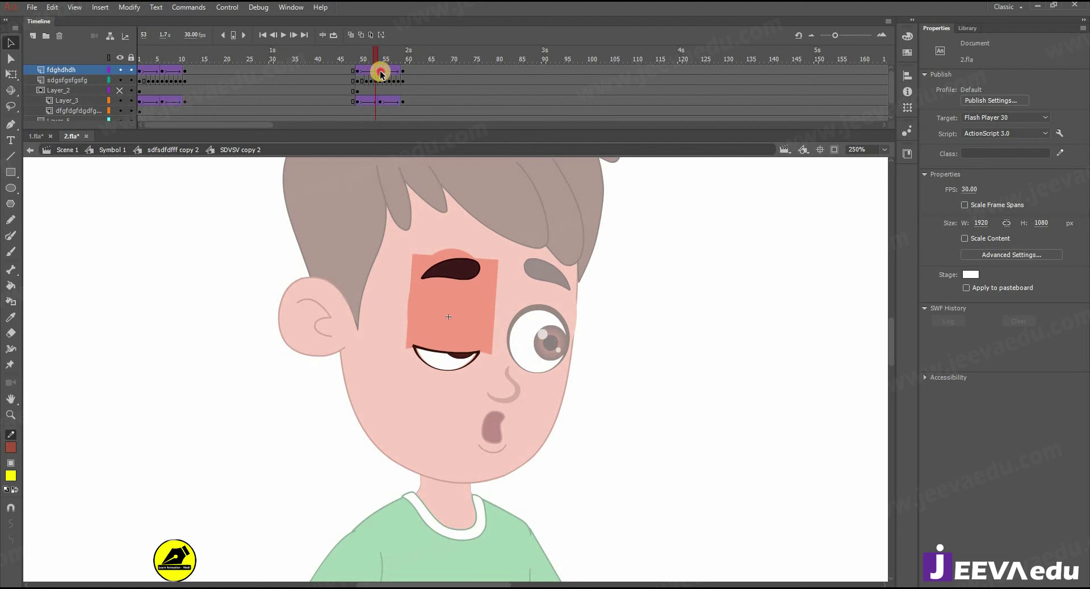
{"action": "left_click", "coordinate": [381, 73]}
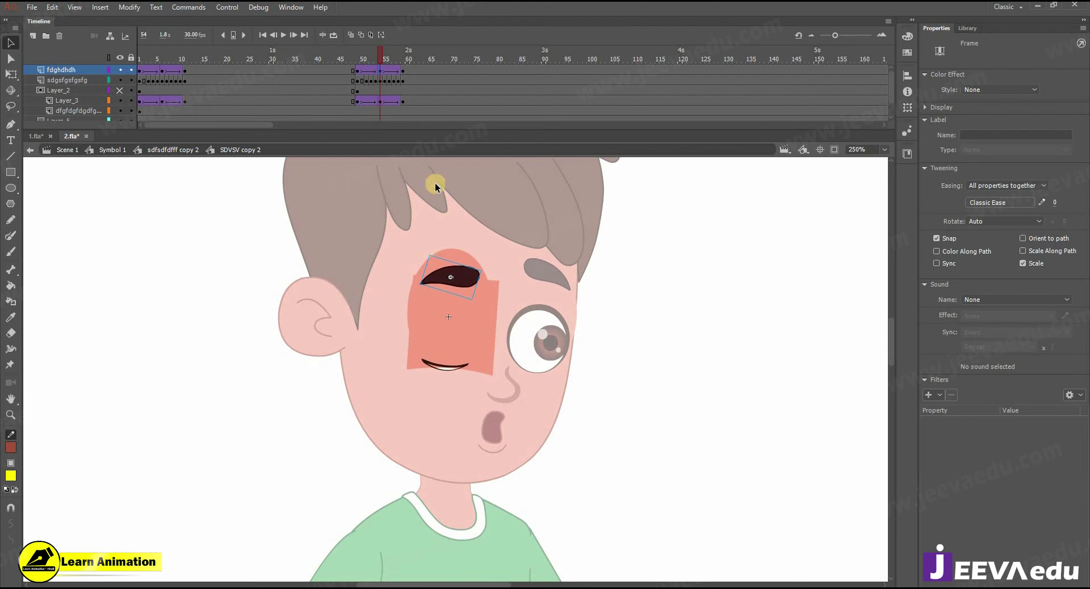
Step: Scrub through the eye symbol to check the copied blink and the eyebrow motion
{"action": "left_click_drag", "start_coordinate": [380, 55], "coordinate": [385, 76]}
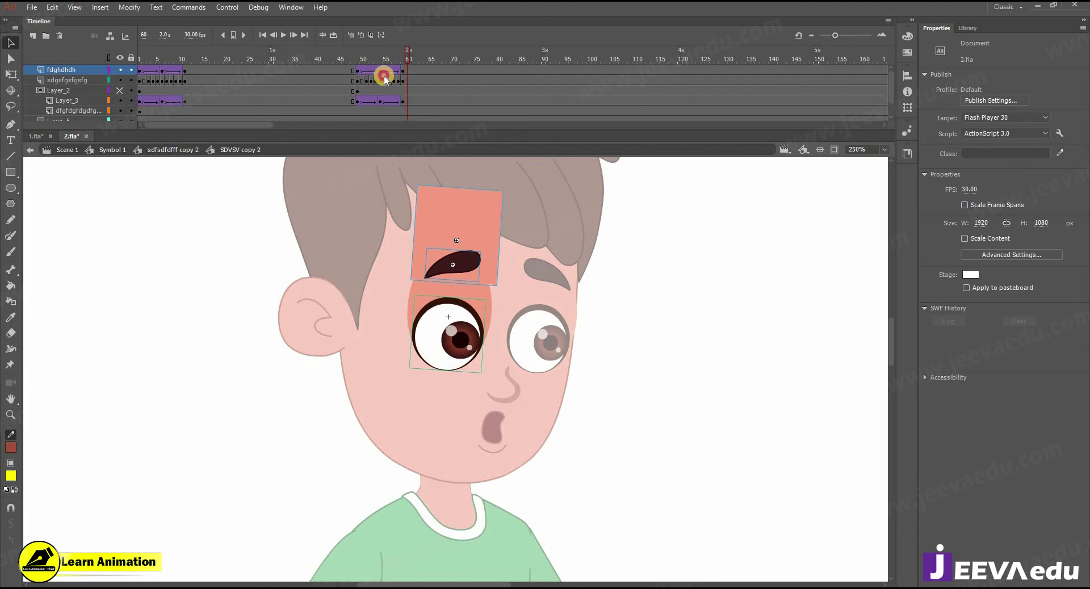
{"action": "left_click", "coordinate": [384, 79]}
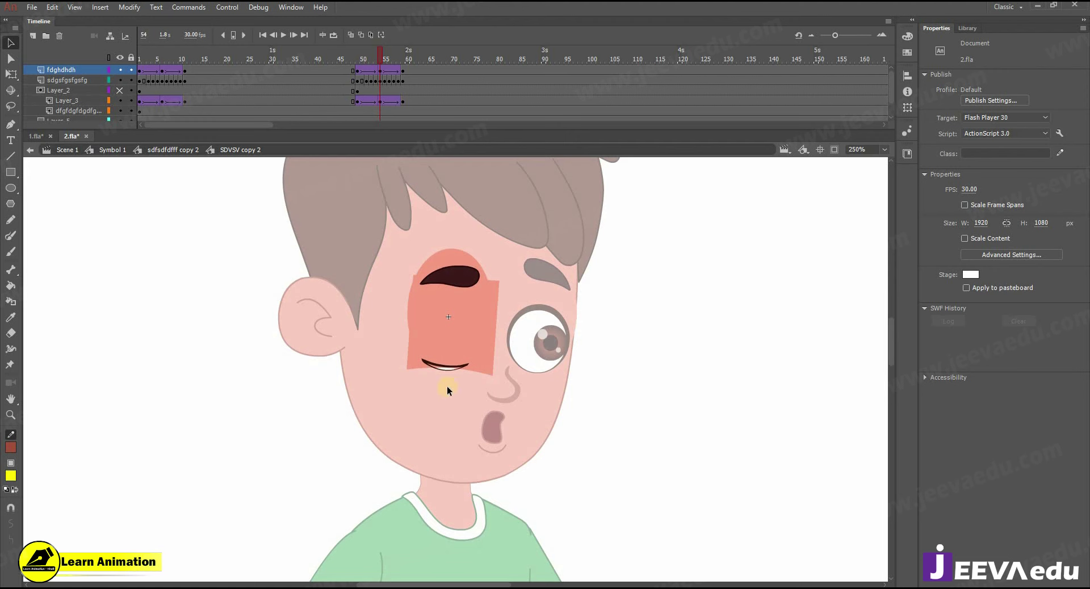
{"action": "left_click_drag", "start_coordinate": [87, 116], "coordinate": [151, 110]}
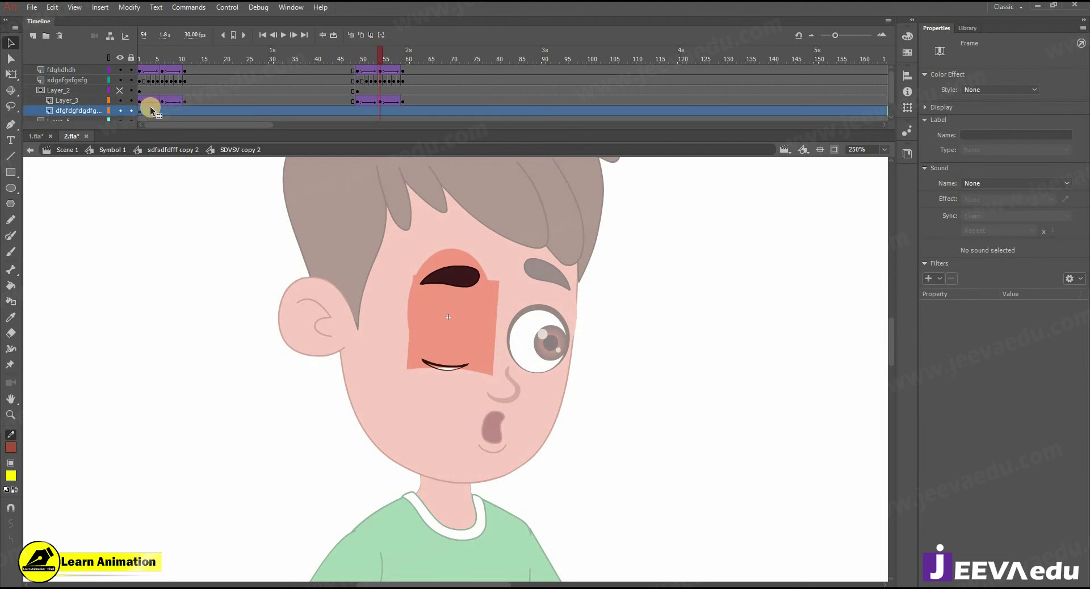
{"action": "left_click_drag", "start_coordinate": [378, 57], "coordinate": [216, 119]}
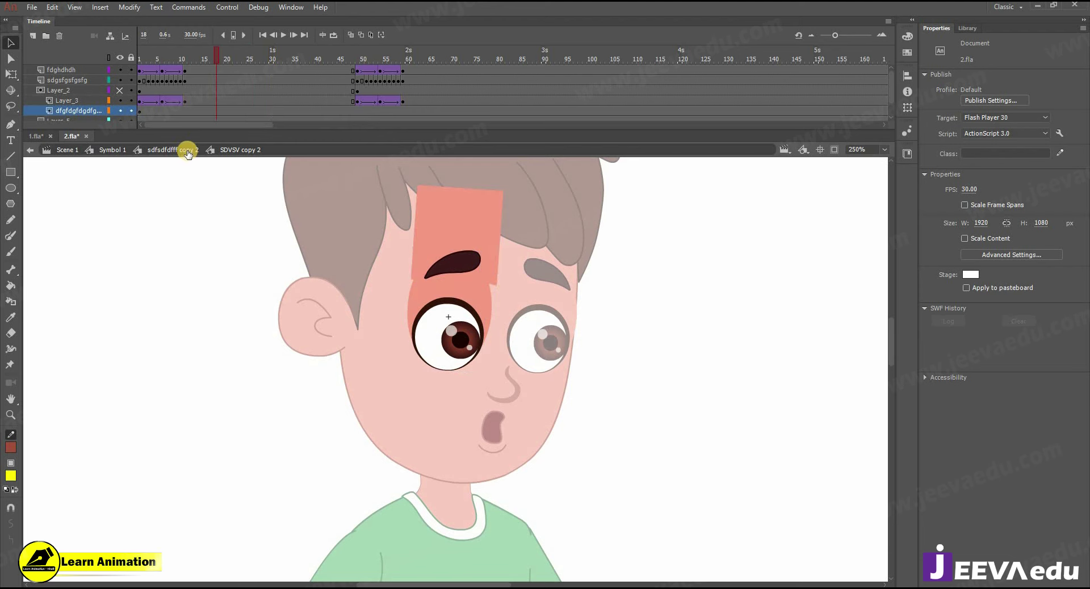
Step: Return to the head symbol and shift both eyes slightly up and away from the ear at frame 54
{"action": "left_click", "coordinate": [214, 154]}
{"action": "left_click", "coordinate": [454, 339]}
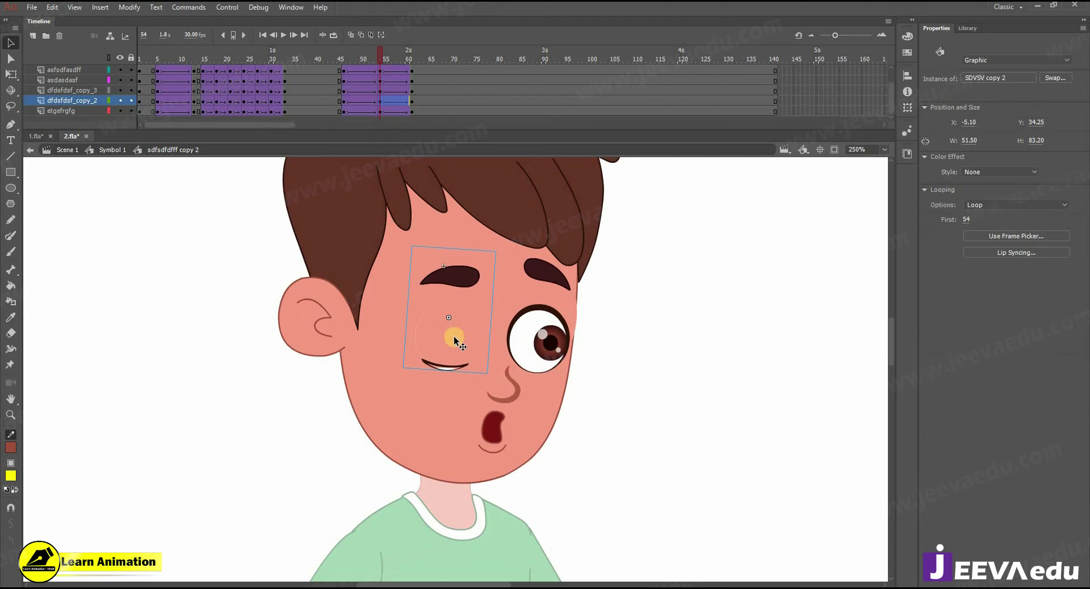
{"action": "left_click", "coordinate": [534, 345], "text": "shift"}
{"action": "left_click_drag", "start_coordinate": [534, 346], "coordinate": [534, 346]}
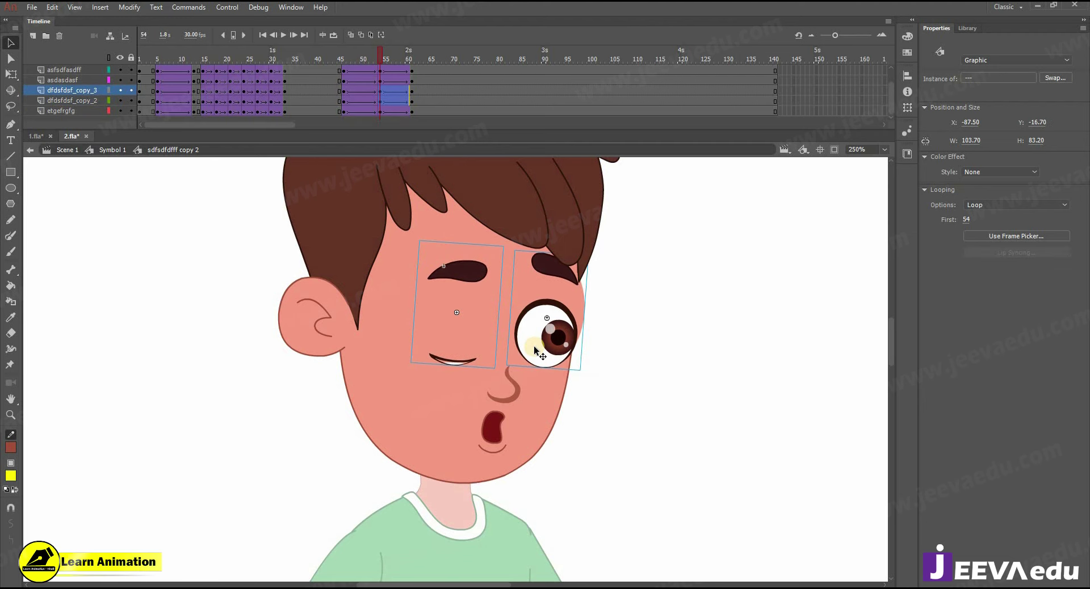
{"action": "left_click_drag", "start_coordinate": [385, 51], "coordinate": [392, 97]}
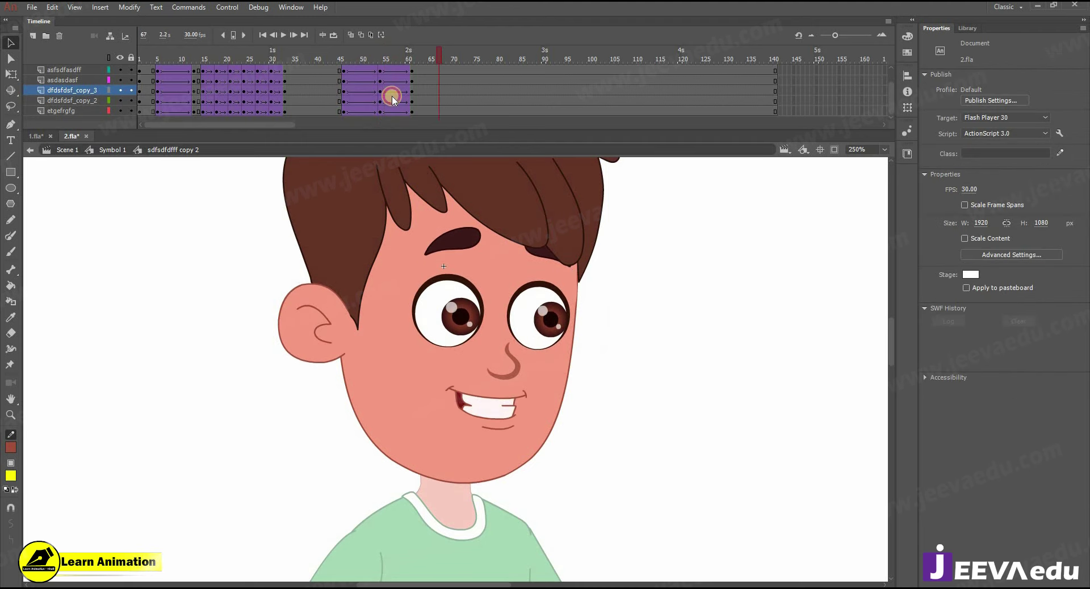
{"action": "left_click", "coordinate": [380, 91]}
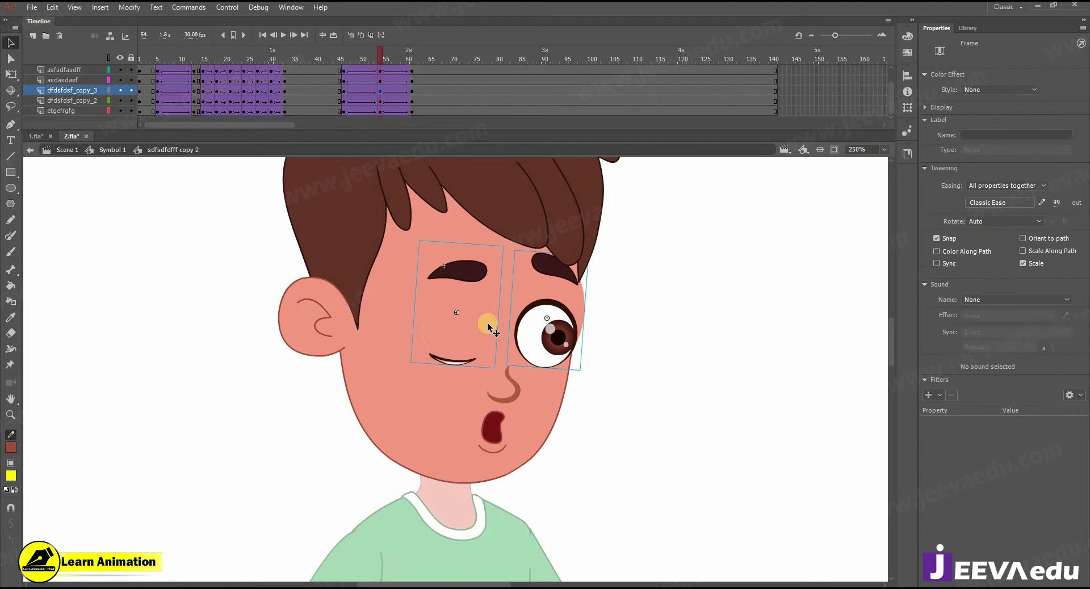
Step: Shift both eyes, the nose and the mouth together slightly toward the ear at frame 54
{"action": "left_click", "coordinate": [493, 344]}
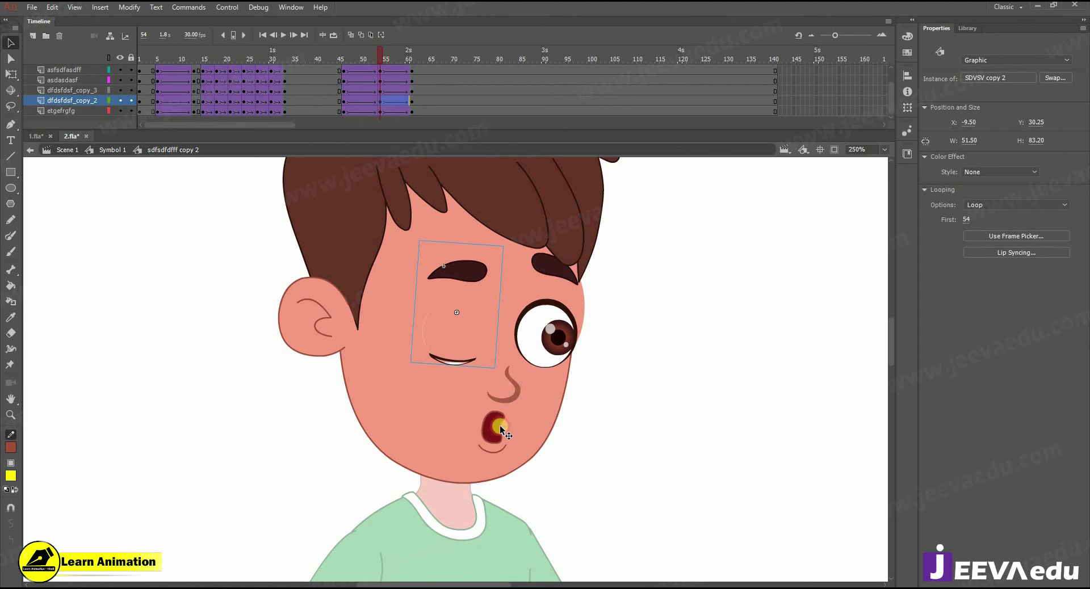
{"action": "left_click", "coordinate": [497, 428], "text": "shift"}
{"action": "left_click", "coordinate": [514, 395], "text": "shift"}
{"action": "key", "text": "Left"}
{"action": "key", "text": "Left"}
{"action": "key", "text": "Left"}
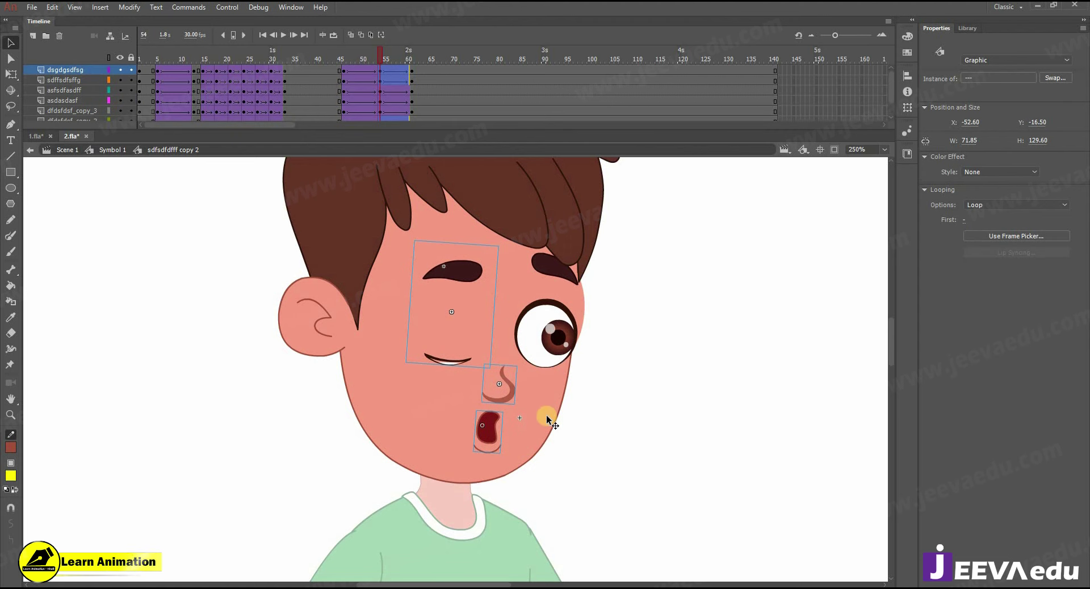
{"action": "key", "text": "ctrl+z"}
{"action": "left_click", "coordinate": [550, 345], "text": "shift"}
{"action": "left_click_drag", "start_coordinate": [551, 347], "coordinate": [544, 347]}
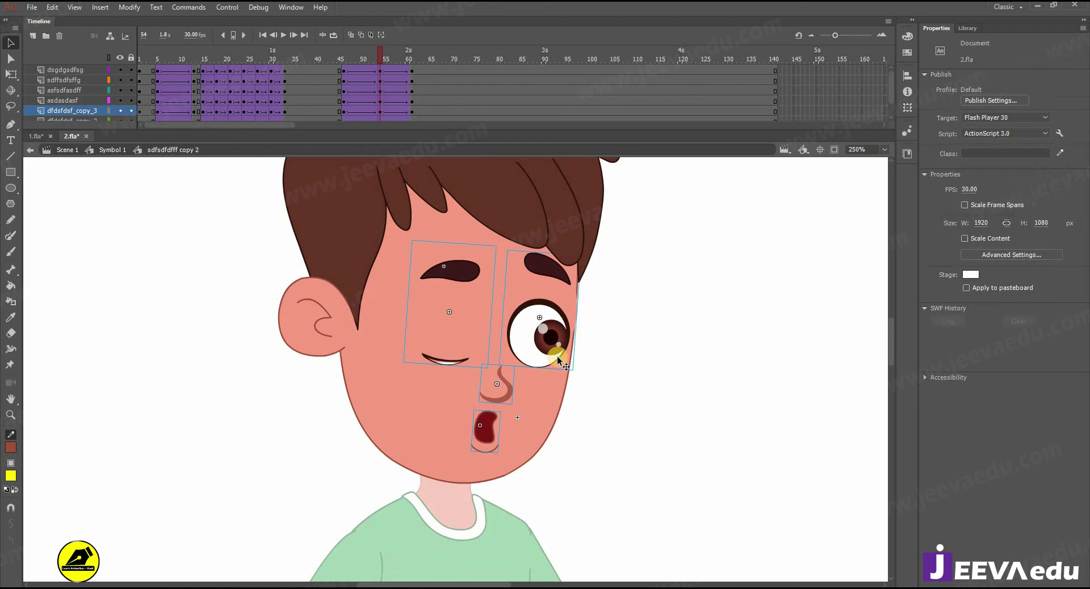
Step: Open the symbol of the eye farther from the ear and copy its blink from frames 1–11 to frames 49–59
{"action": "left_click", "coordinate": [533, 333]}
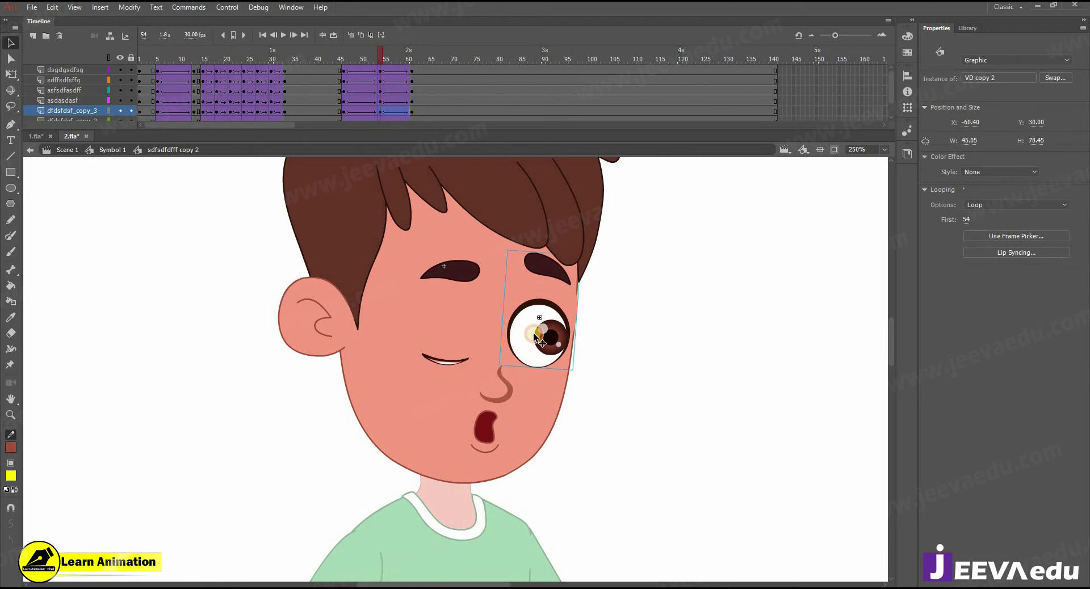
{"action": "double_click", "coordinate": [534, 333]}
{"action": "left_click", "coordinate": [380, 69]}
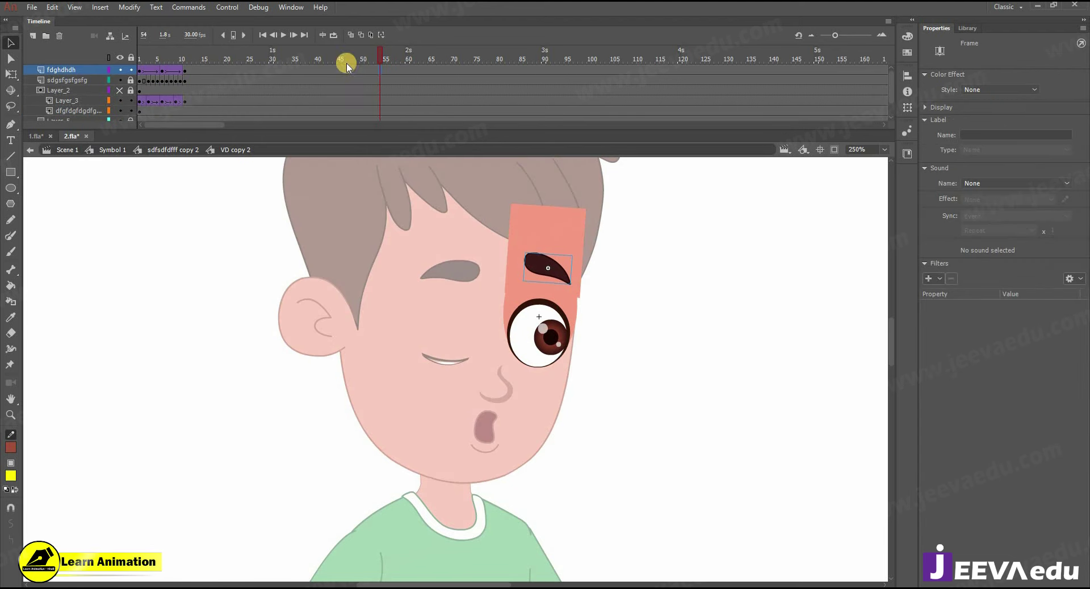
{"action": "left_click_drag", "start_coordinate": [139, 99], "coordinate": [184, 70]}
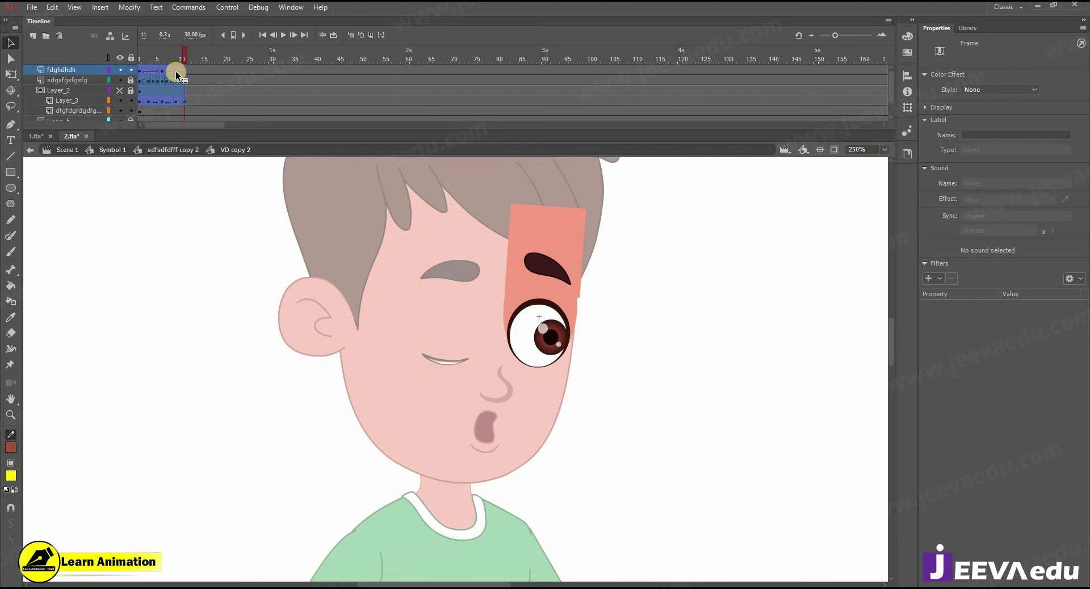
{"action": "key", "text": "ctrl+alt+c"}
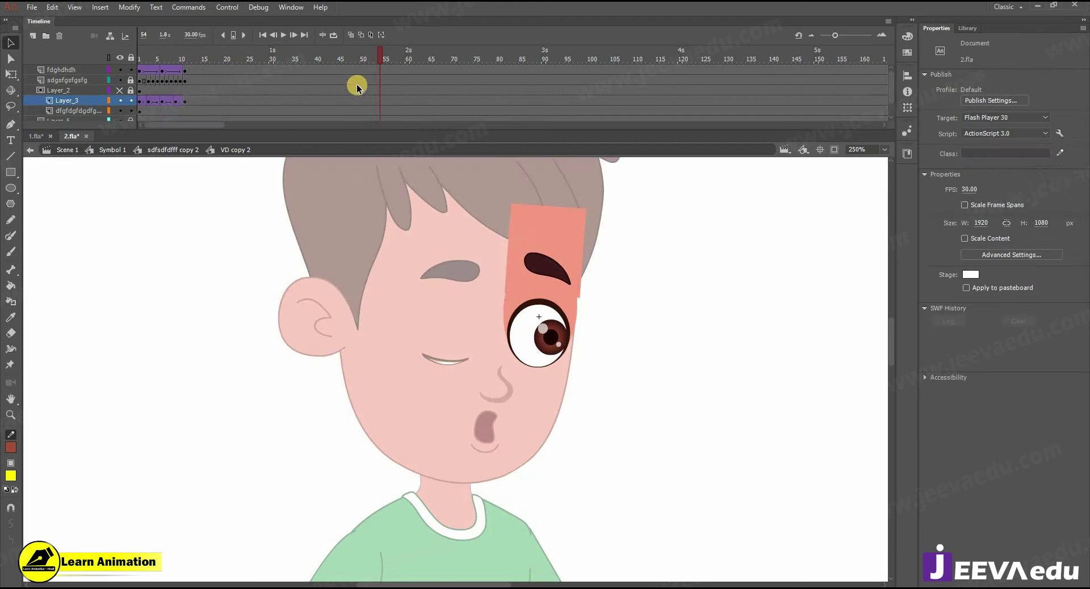
{"action": "left_click", "coordinate": [546, 266]}
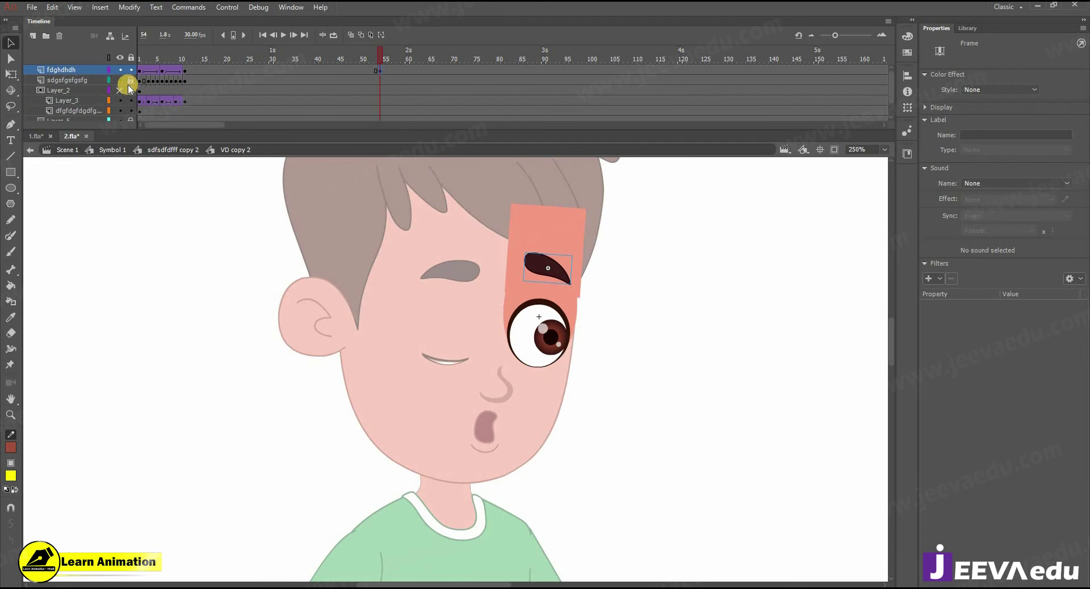
{"action": "left_click_drag", "start_coordinate": [141, 98], "coordinate": [185, 21]}
{"action": "left_click_drag", "start_coordinate": [161, 69], "coordinate": [377, 86]}
{"action": "left_click", "coordinate": [358, 73]}
{"action": "left_click", "coordinate": [381, 91]}
Step: Lower this eyebrow and rotate it slightly counterclockwise at frame 54, and return to the head symbol
{"action": "left_click", "coordinate": [535, 293]}
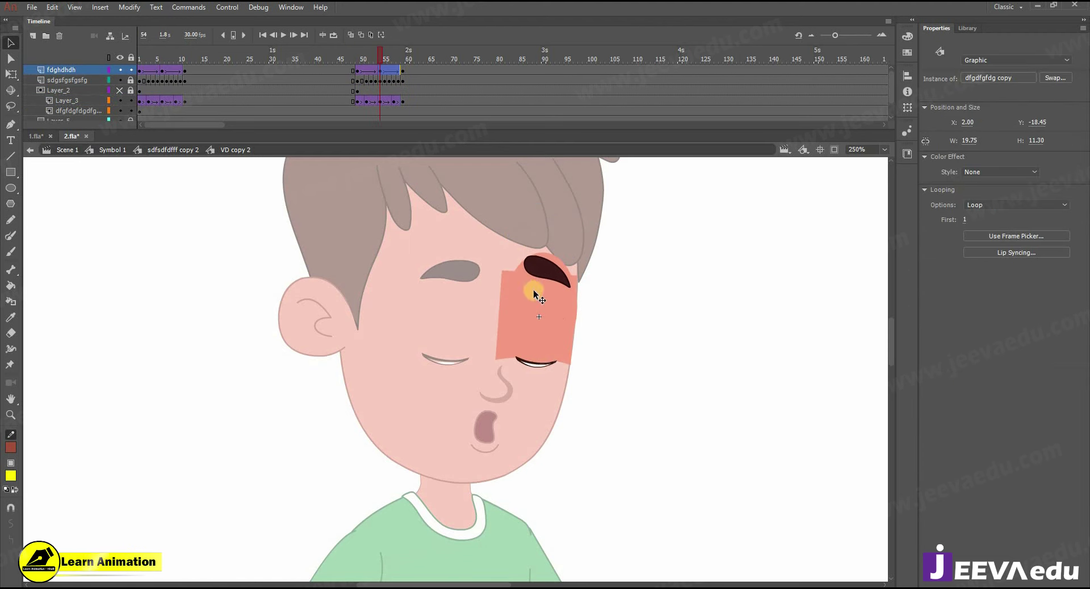
{"action": "key", "text": "Down"}
{"action": "key", "text": "Down"}
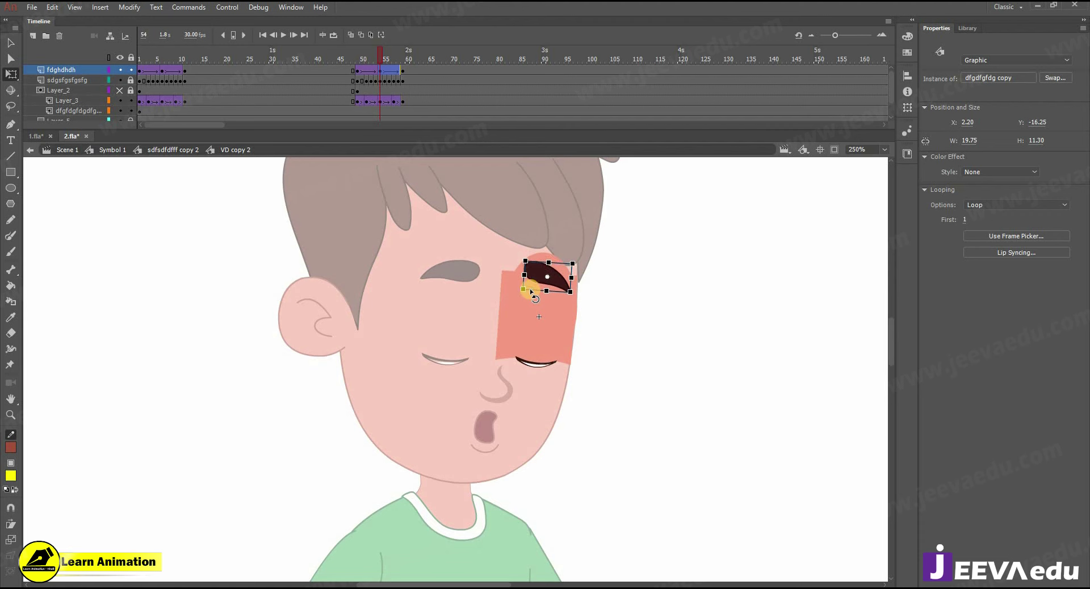
{"action": "left_click_drag", "start_coordinate": [528, 254], "coordinate": [517, 255]}
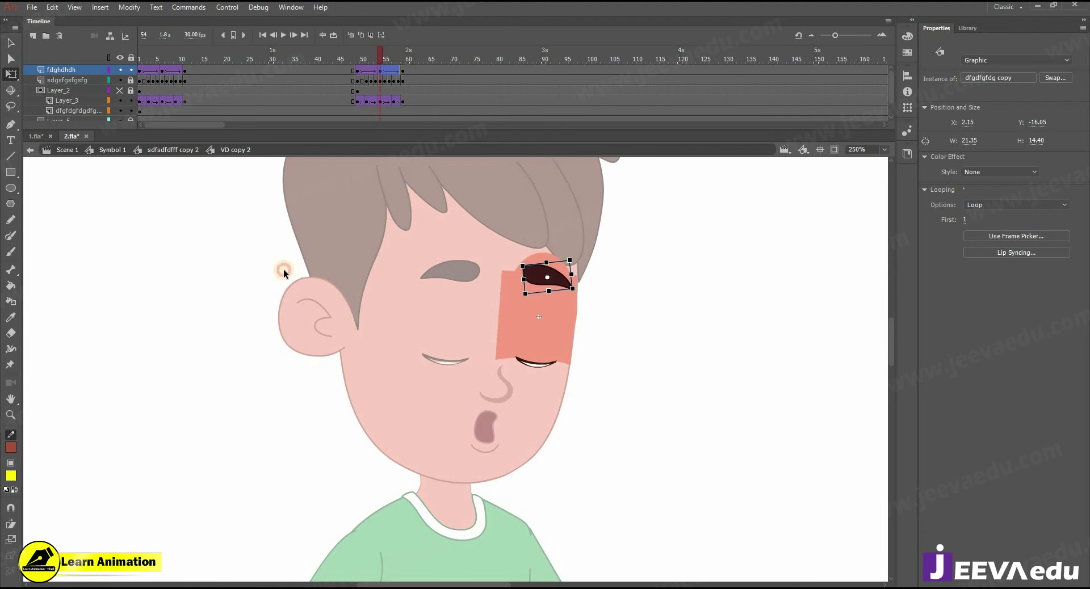
{"action": "double_click", "coordinate": [284, 273]}
Step: Scrub through the head symbol, return to Symbol 1 and play back the head turn and blink from about frame 46
{"action": "left_click_drag", "start_coordinate": [362, 59], "coordinate": [421, 85]}
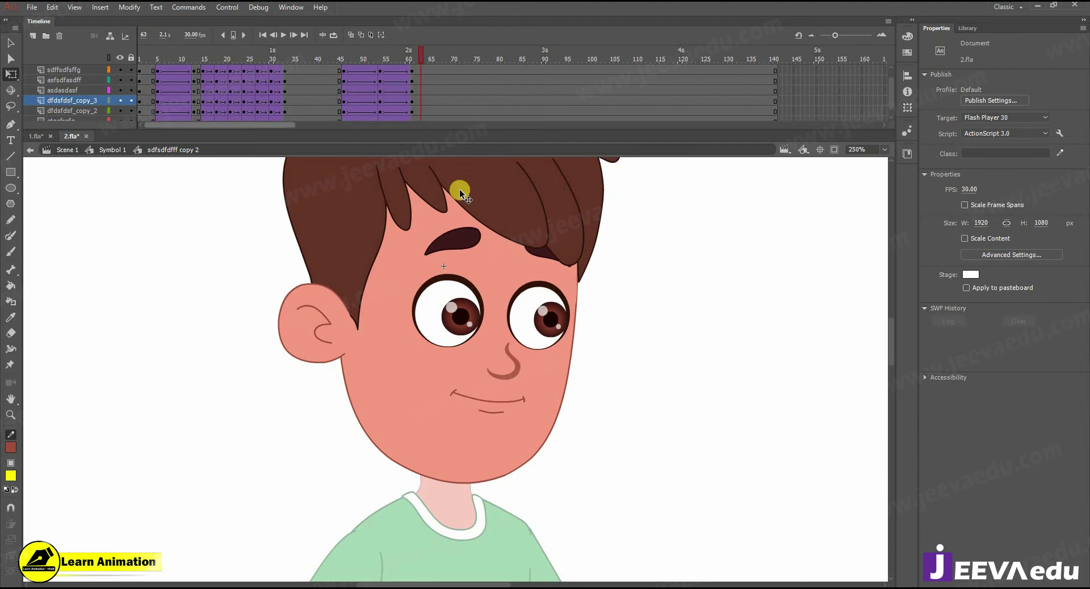
{"action": "left_click", "coordinate": [388, 350], "text": "ctrl+alt"}
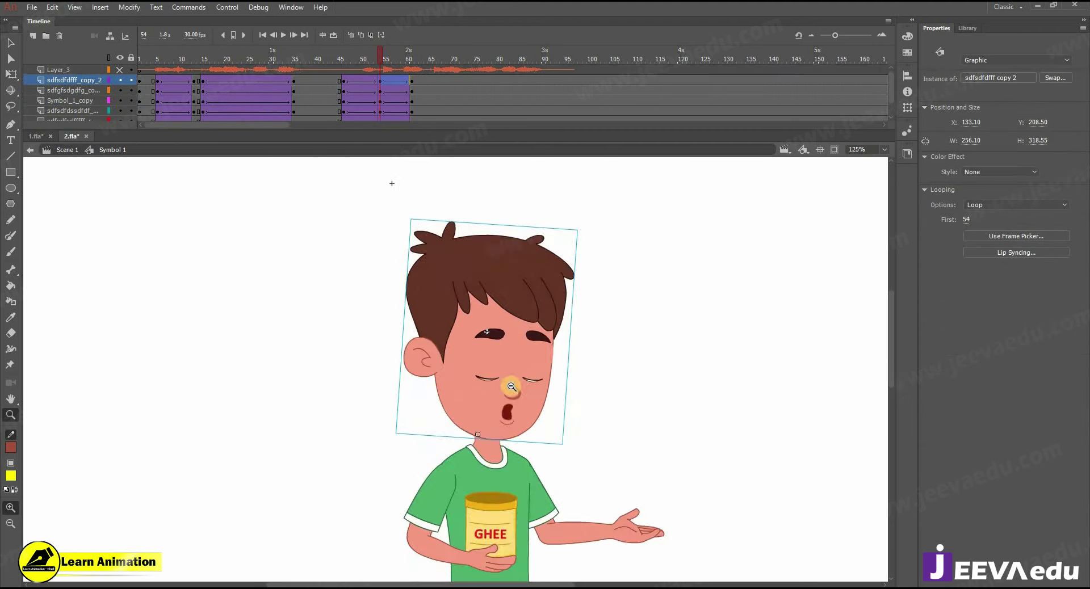
{"action": "left_click", "coordinate": [521, 410], "text": "alt"}
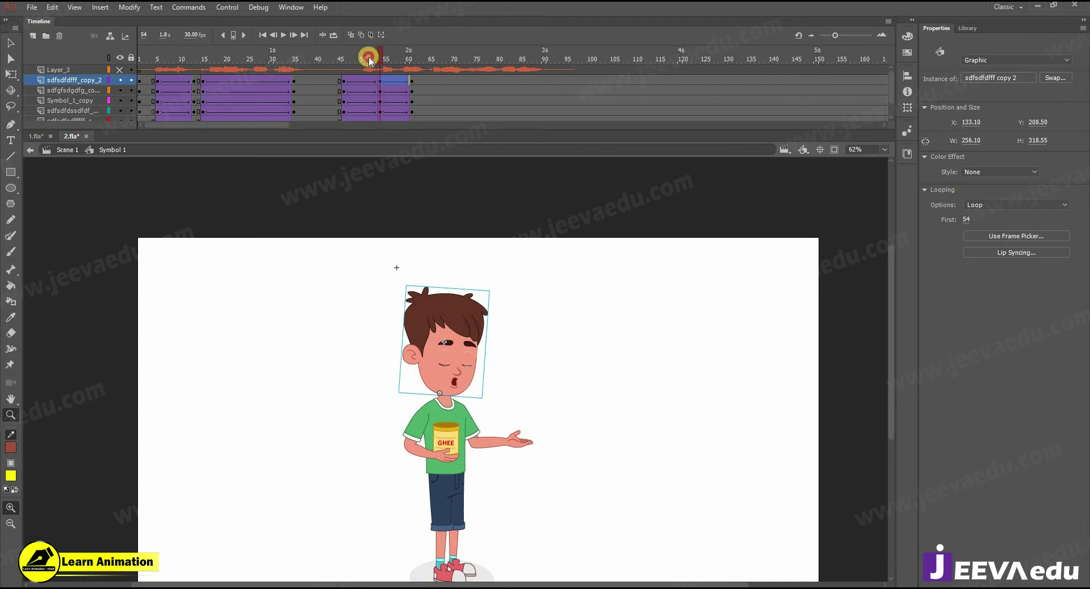
{"action": "left_click_drag", "start_coordinate": [370, 60], "coordinate": [348, 59]}
{"action": "left_click", "coordinate": [455, 338]}
{"action": "key", "text": "Return"}
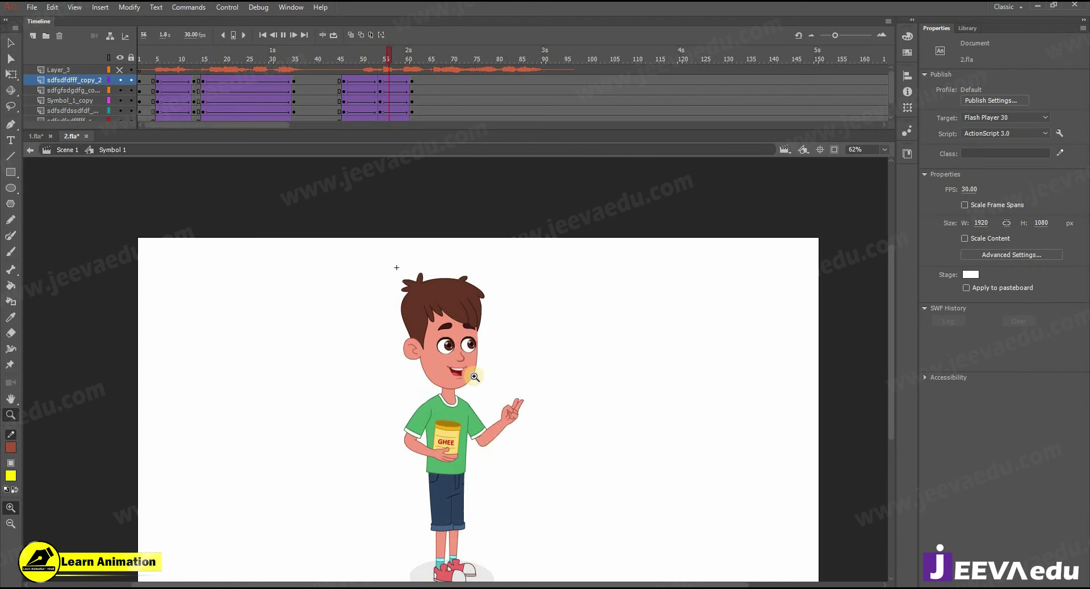
{"action": "left_click_drag", "start_coordinate": [340, 236], "coordinate": [526, 445]}
{"action": "left_click_drag", "start_coordinate": [530, 409], "coordinate": [509, 407]}
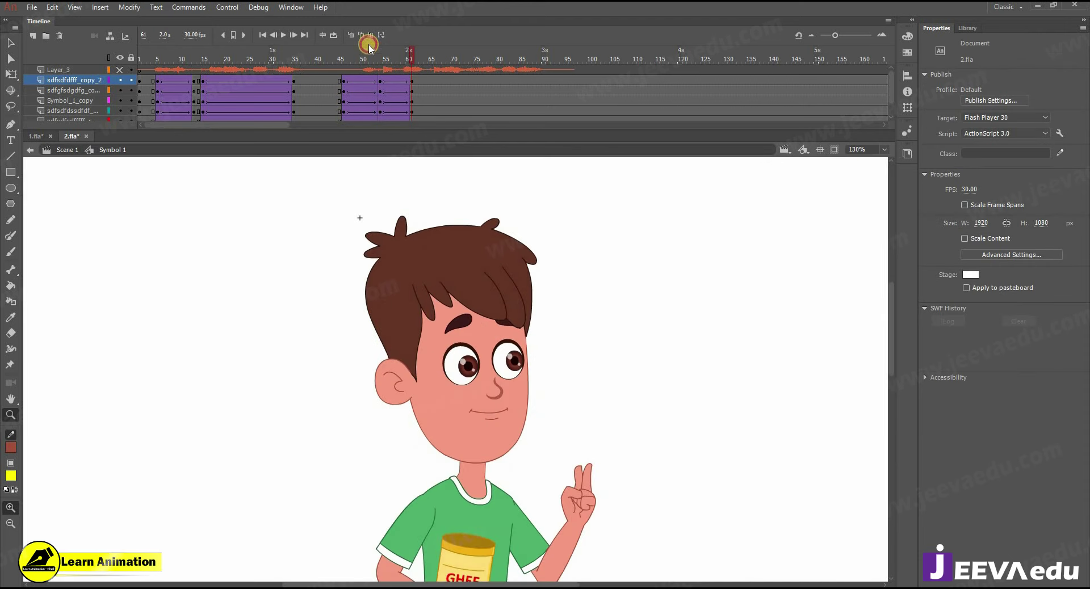
{"action": "left_click", "coordinate": [352, 67]}
{"action": "key", "text": "Return"}
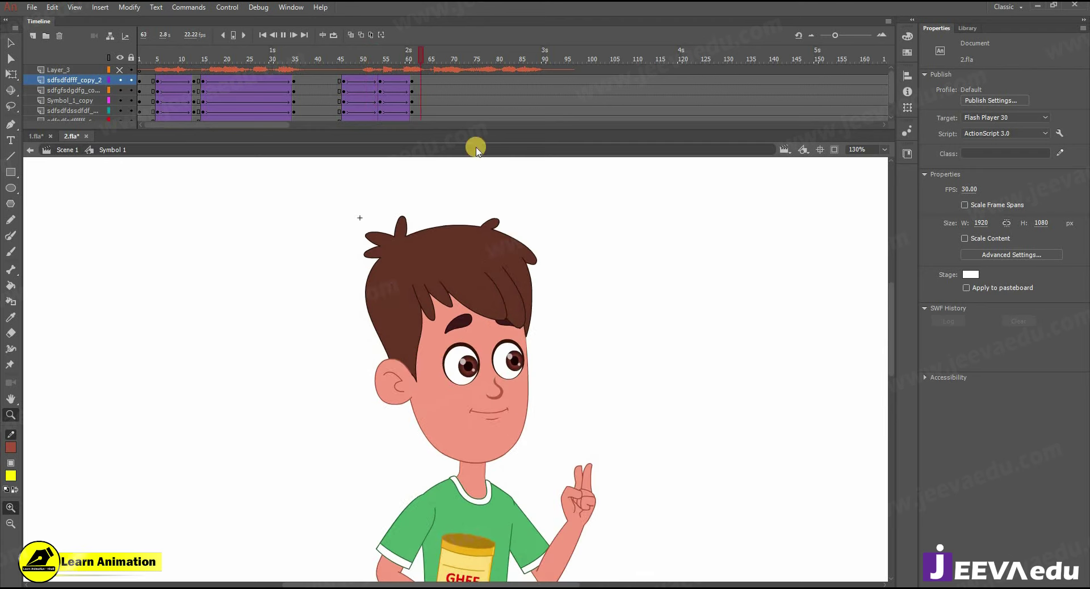
{"action": "left_click_drag", "start_coordinate": [443, 63], "coordinate": [425, 89]}
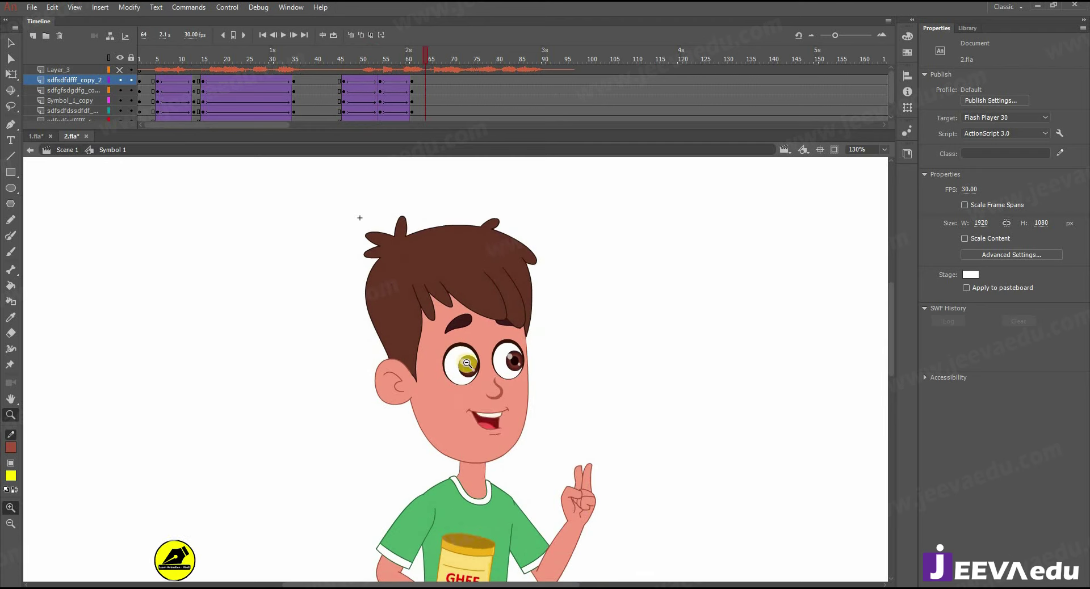
{"action": "key", "text": "ctrl+minus"}
{"action": "left_click_drag", "start_coordinate": [500, 416], "coordinate": [498, 406]}
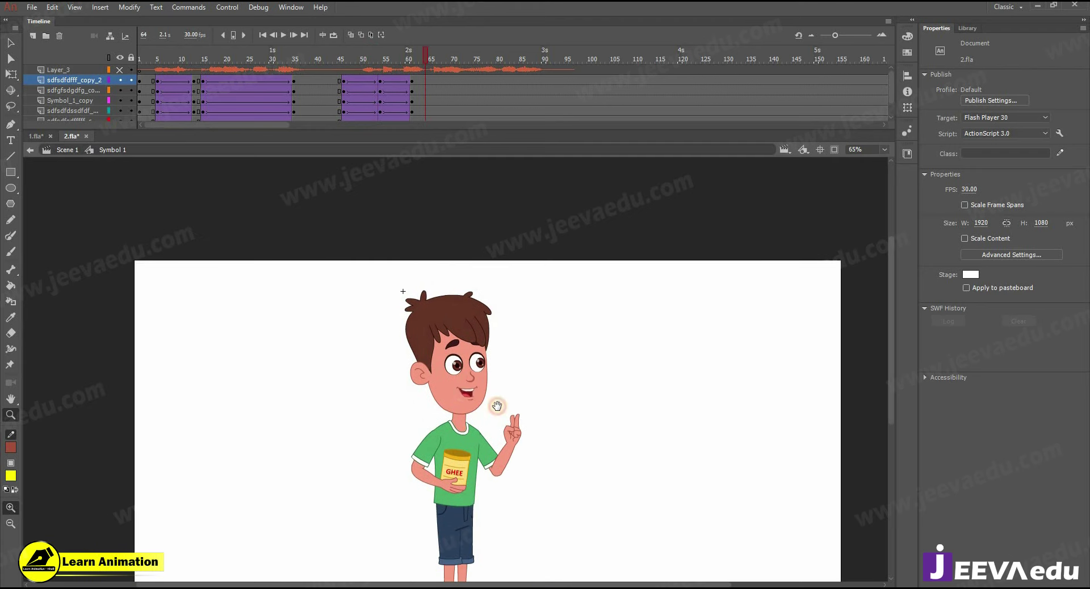
Step: Play the reference gesture in 1.fla, switch back to 2.fla and replay the matching stretch there
{"action": "left_click", "coordinate": [36, 137]}
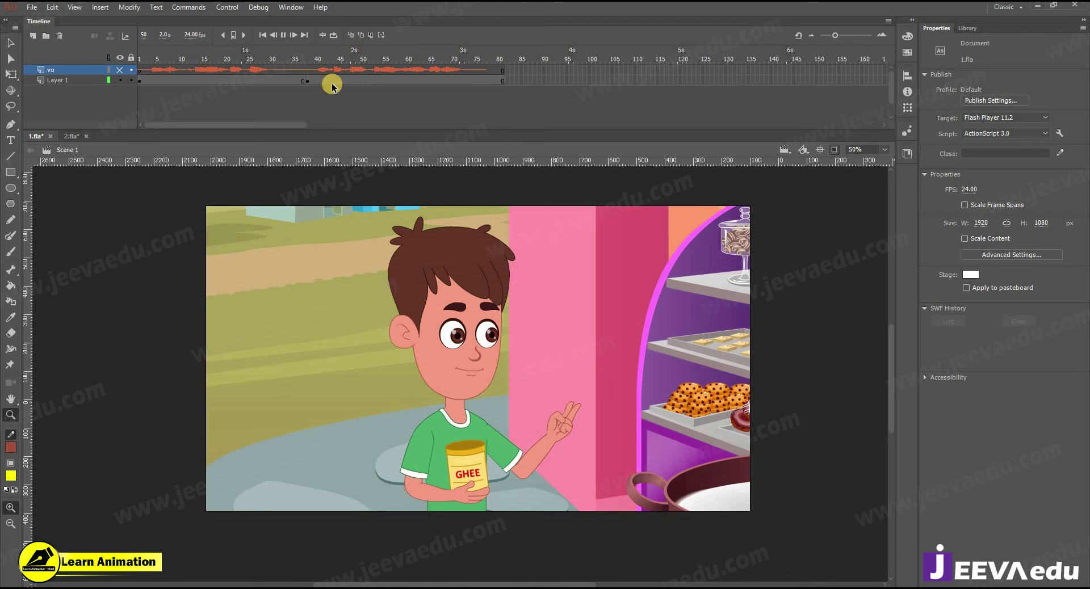
{"action": "key", "text": "Return"}
{"action": "left_click_drag", "start_coordinate": [400, 62], "coordinate": [335, 67]}
{"action": "left_click", "coordinate": [83, 139]}
{"action": "key", "text": "Return"}
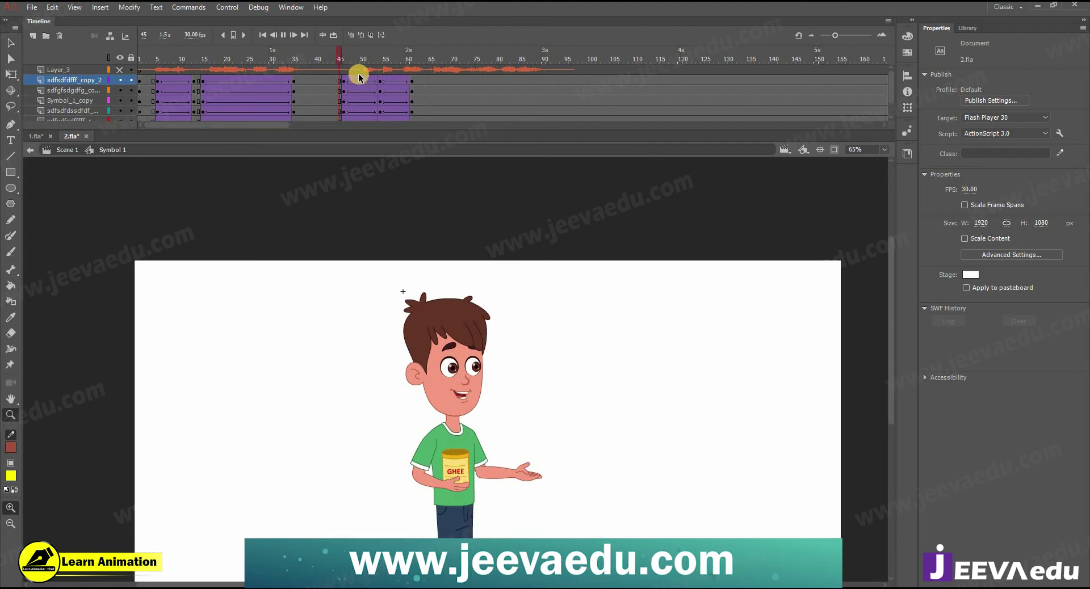
{"action": "key", "text": "Return"}
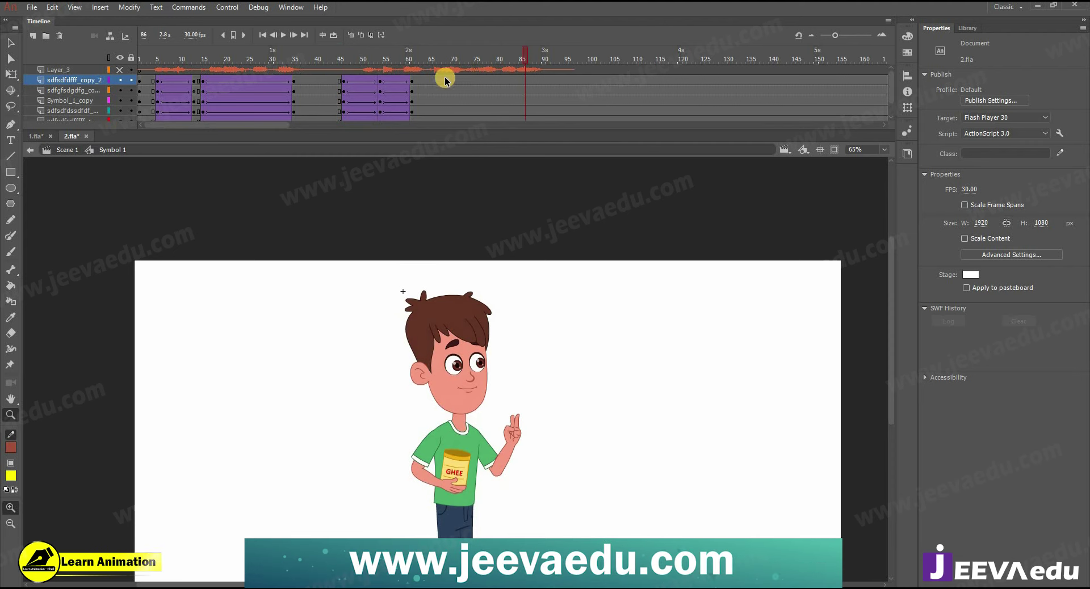
{"action": "left_click", "coordinate": [418, 86]}
{"action": "left_click_drag", "start_coordinate": [423, 56], "coordinate": [334, 67]}
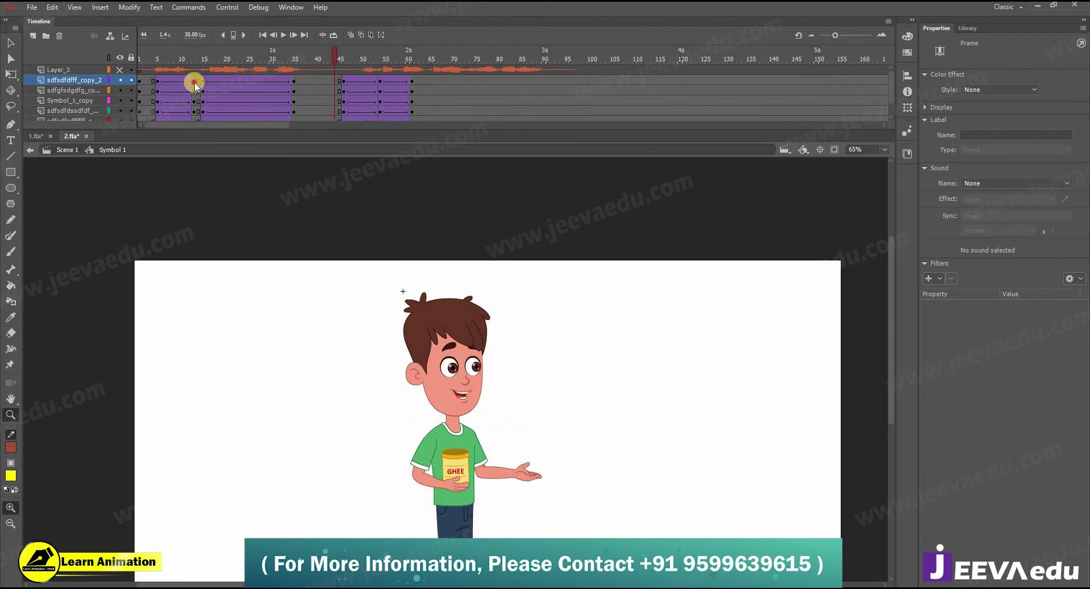
Step: Insert keyframes on the character's layers at frames 62 and 79 and add classic tweens between them
{"action": "left_click_drag", "start_coordinate": [194, 83], "coordinate": [194, 116]}
{"action": "key", "text": "Return"}
{"action": "key", "text": "Return"}
{"action": "key", "text": "Return"}
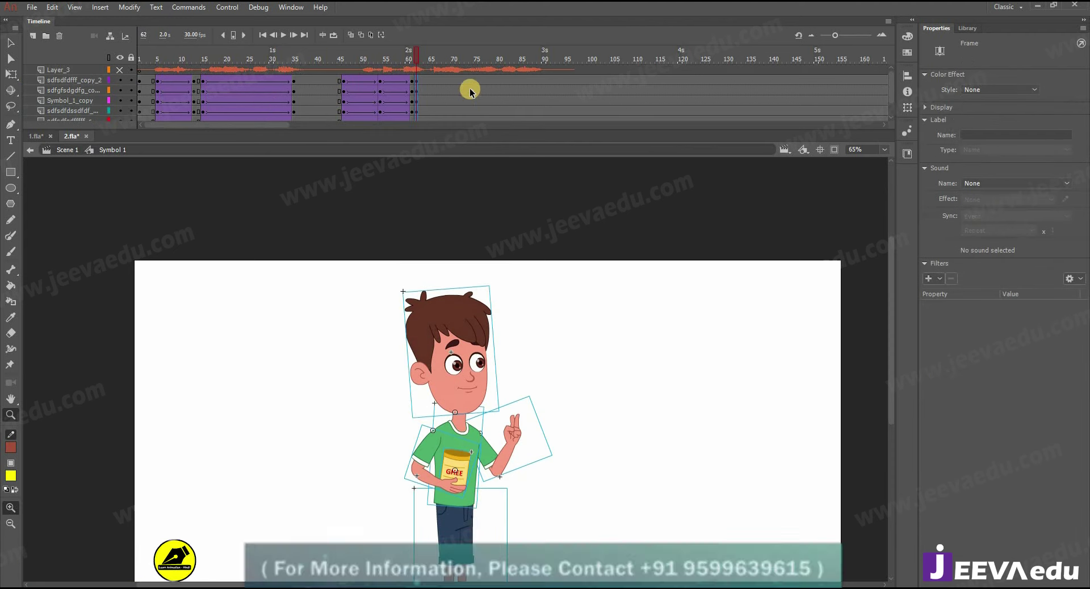
{"action": "left_click_drag", "start_coordinate": [492, 84], "coordinate": [442, 83]}
{"action": "key", "text": "F6"}
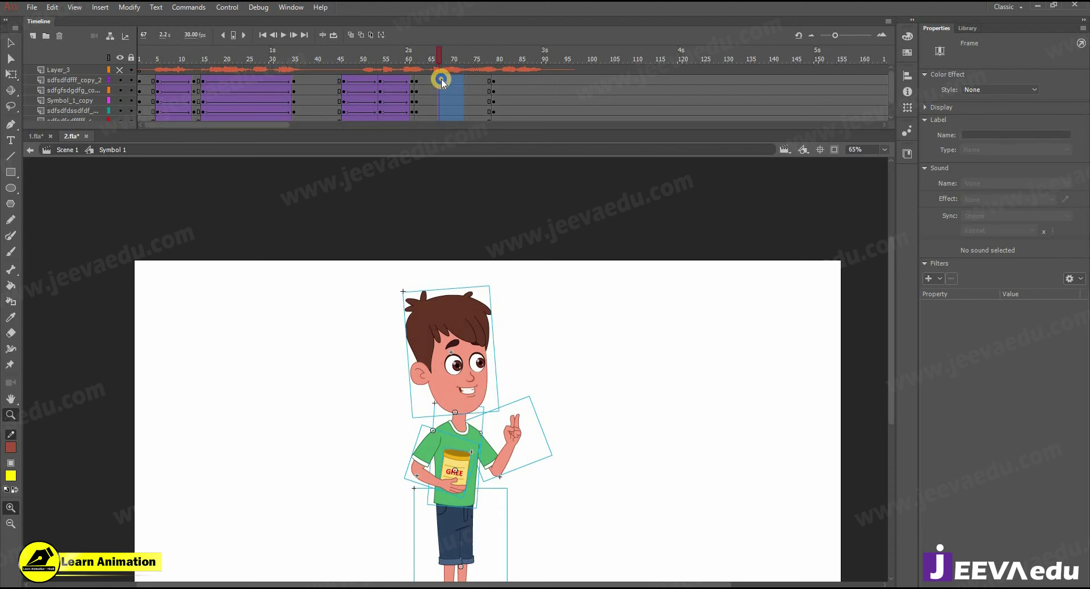
{"action": "right_click", "coordinate": [442, 81]}
{"action": "left_click", "coordinate": [477, 113]}
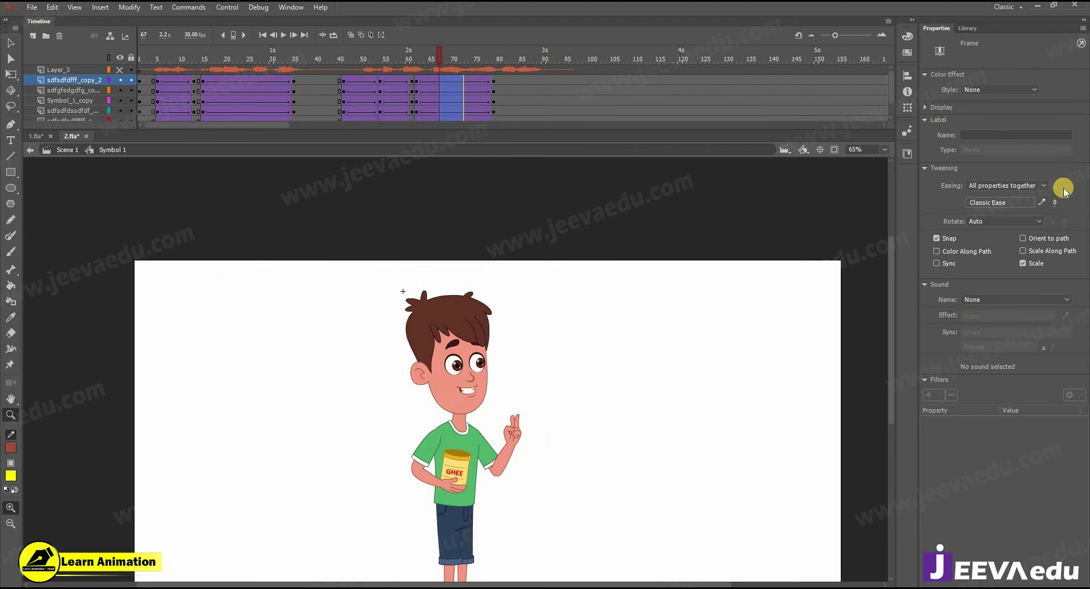
Step: Give the tweens between frames 62 and 79 a custom S-shaped ease with a slow start and slow end
{"action": "left_click", "coordinate": [1037, 200]}
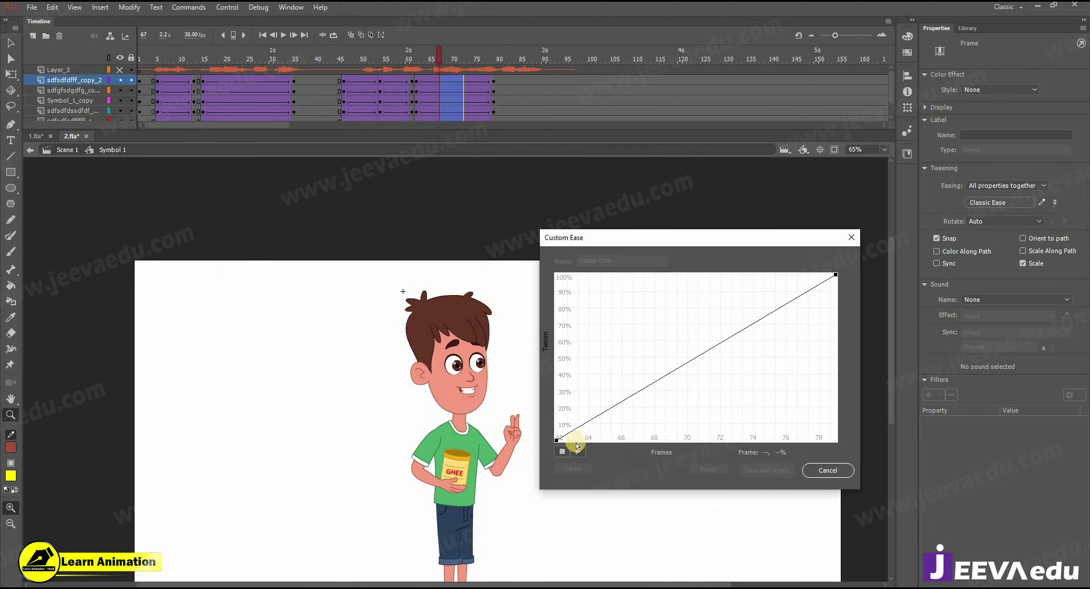
{"action": "left_click", "coordinate": [559, 441]}
{"action": "left_click_drag", "start_coordinate": [651, 392], "coordinate": [682, 429]}
{"action": "left_click", "coordinate": [836, 275]}
{"action": "left_click_drag", "start_coordinate": [748, 334], "coordinate": [727, 284]}
{"action": "left_click", "coordinate": [768, 470]}
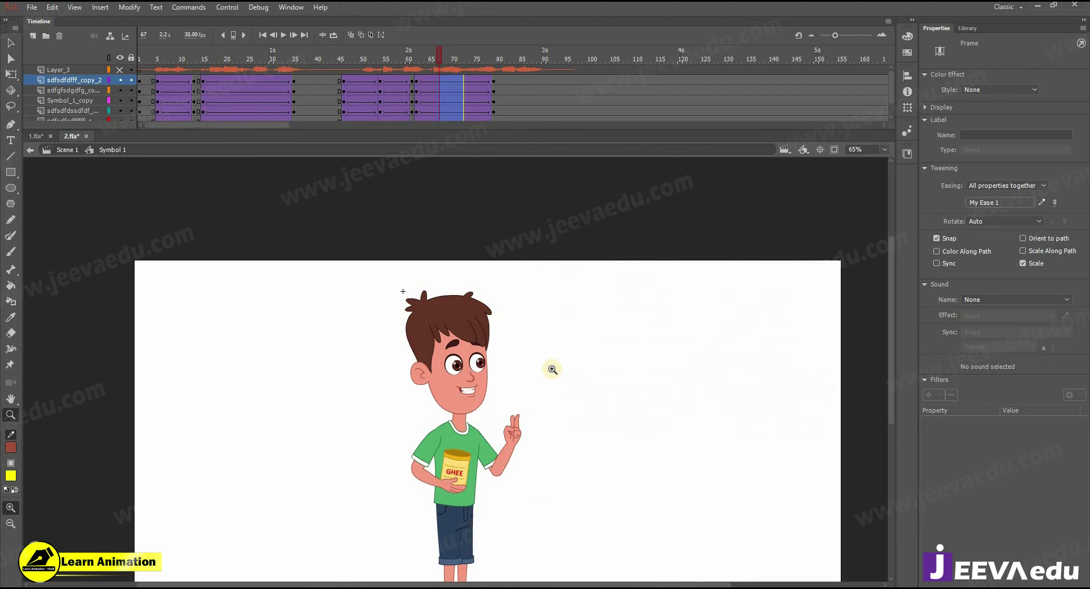
Step: At frame 79, select the upper-body parts, move their transform pivot to the waist and tilt them slightly counterclockwise
{"action": "left_click", "coordinate": [472, 433], "text": "alt"}
{"action": "left_click", "coordinate": [478, 359]}
{"action": "left_click", "coordinate": [484, 404]}
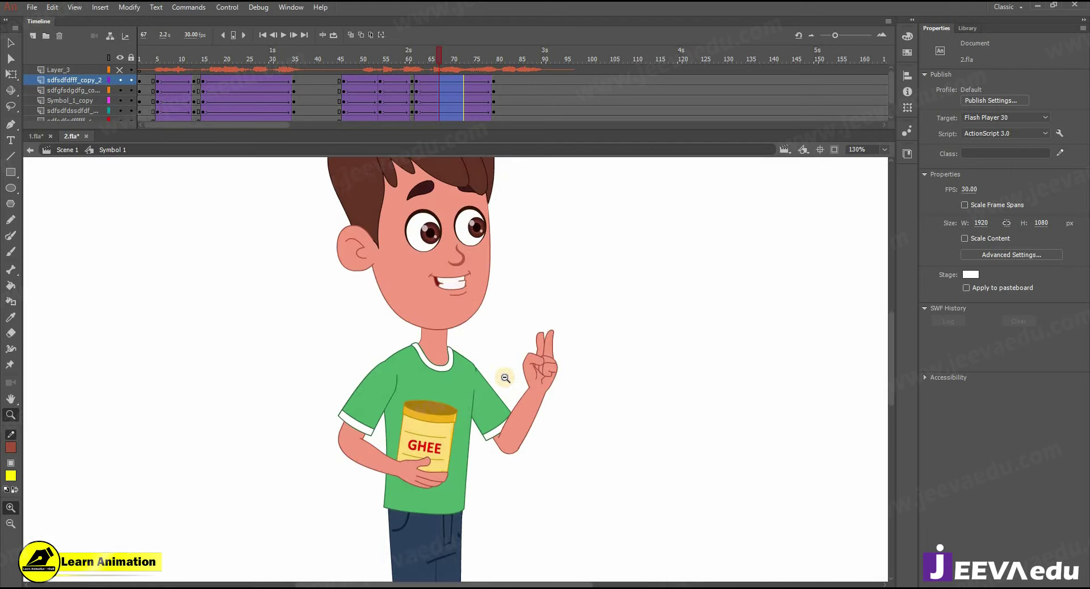
{"action": "left_click", "coordinate": [505, 379], "text": "alt"}
{"action": "left_click_drag", "start_coordinate": [494, 343], "coordinate": [494, 361]}
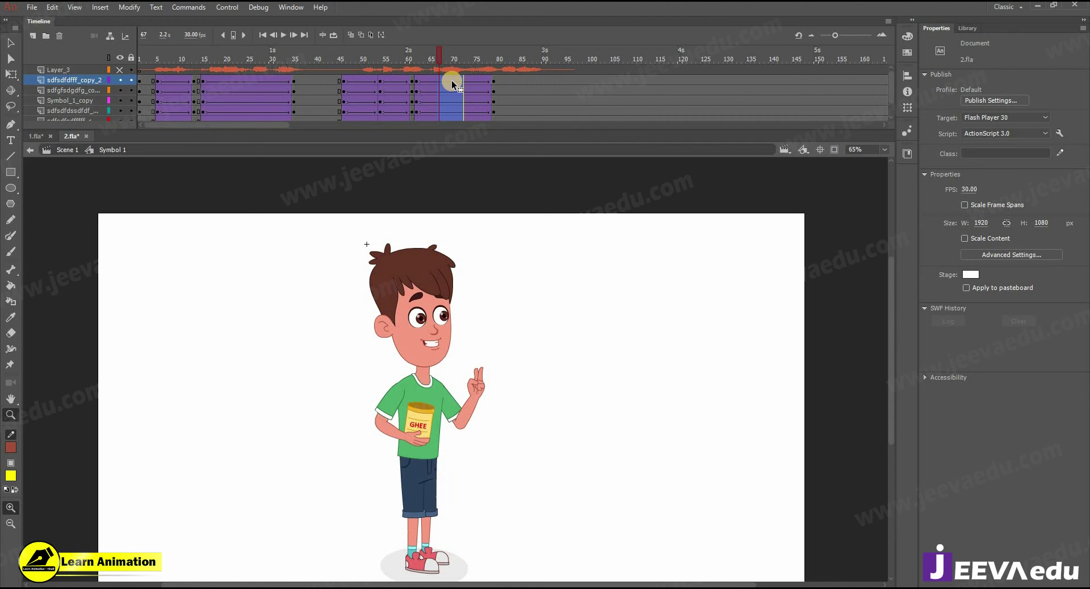
{"action": "left_click_drag", "start_coordinate": [444, 54], "coordinate": [492, 77]}
{"action": "key", "text": "v"}
{"action": "left_click_drag", "start_coordinate": [326, 241], "coordinate": [509, 436]}
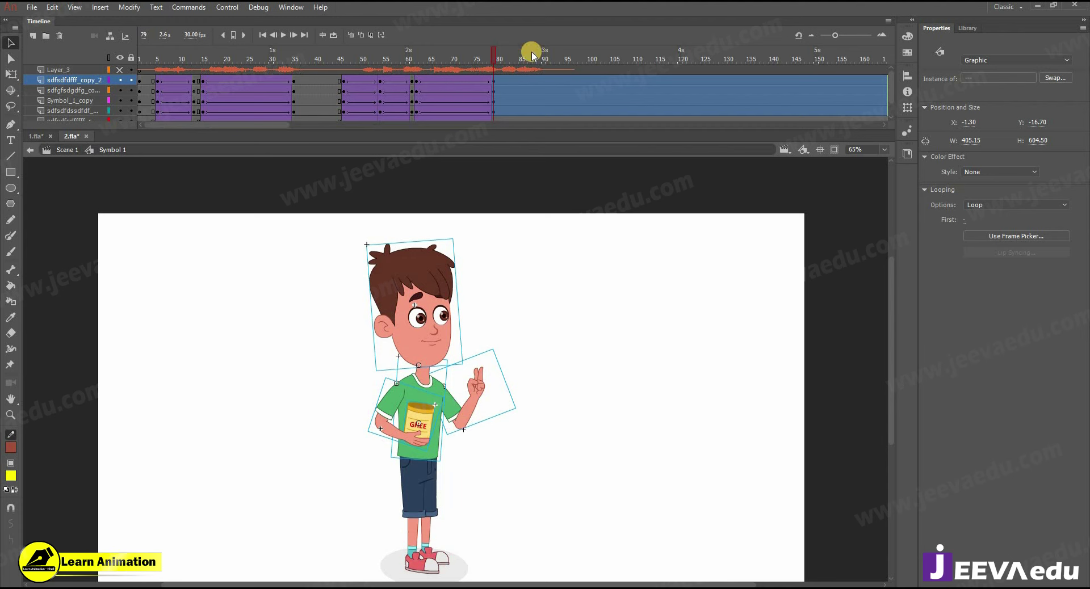
{"action": "key", "text": "q"}
{"action": "left_click_drag", "start_coordinate": [424, 438], "coordinate": [420, 463]}
{"action": "left_click_drag", "start_coordinate": [515, 241], "coordinate": [514, 237]}
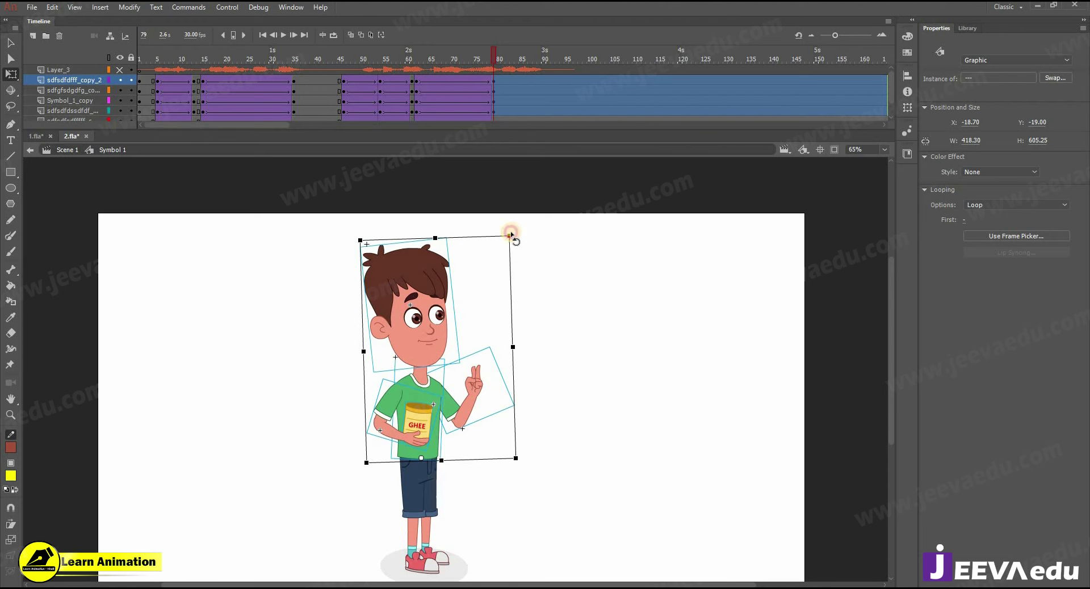
Step: Rotate the boy's raised arm slightly counterclockwise at frame 79 and play back the motion leading up to it
{"action": "mouse_move", "coordinate": [486, 53]}
{"action": "left_mouse_down"}
{"action": "mouse_move", "coordinate": [354, 82]}
{"action": "mouse_move", "coordinate": [506, 97]}
{"action": "mouse_move", "coordinate": [513, 107]}
{"action": "mouse_move", "coordinate": [493, 69]}
{"action": "left_mouse_up"}
{"action": "key", "text": "z"}
{"action": "left_click", "coordinate": [478, 369]}
{"action": "key", "text": "v"}
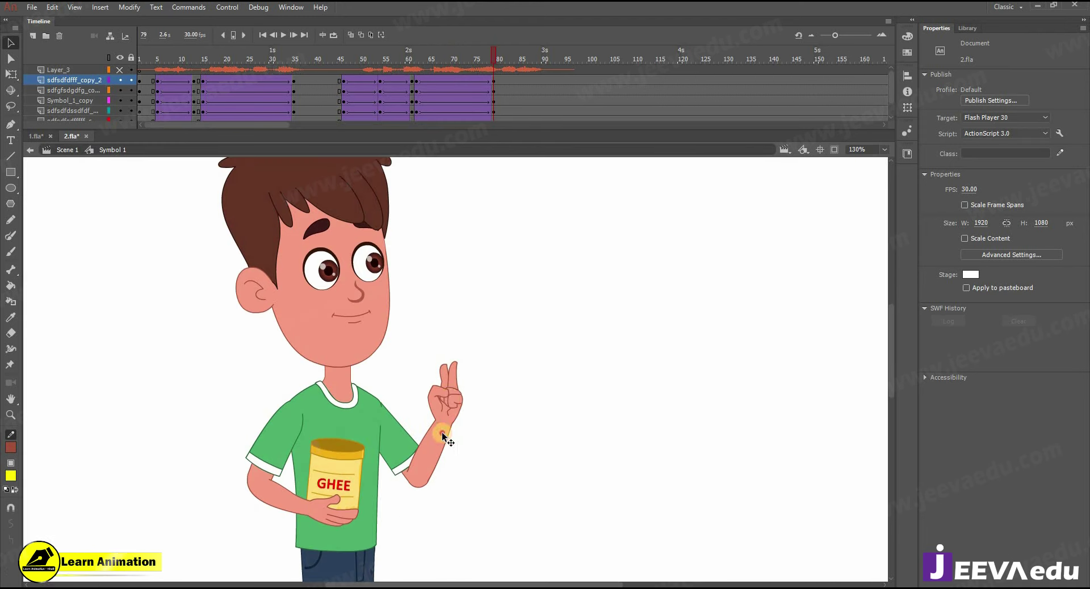
{"action": "left_click", "coordinate": [450, 411]}
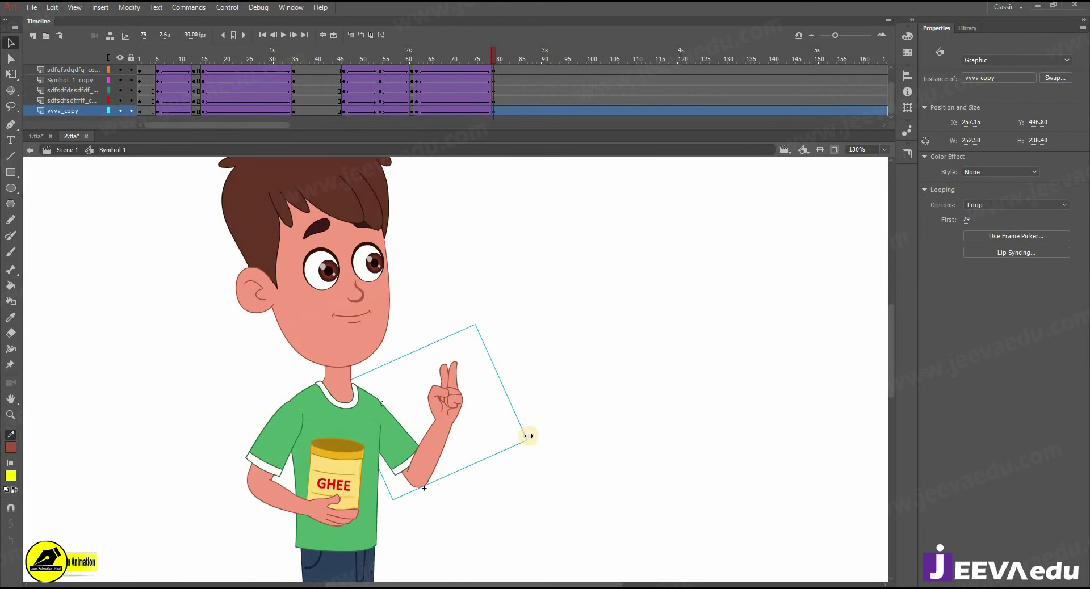
{"action": "key", "text": "q"}
{"action": "left_click_drag", "start_coordinate": [533, 440], "coordinate": [535, 434]}
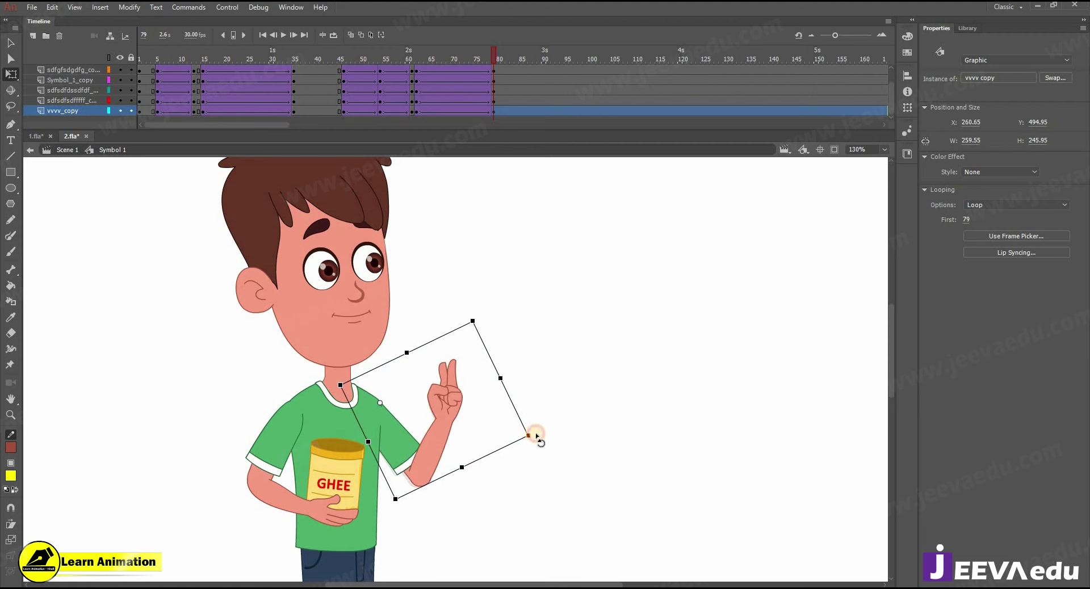
{"action": "left_click_drag", "start_coordinate": [455, 47], "coordinate": [360, 60]}
{"action": "key", "text": "Return"}
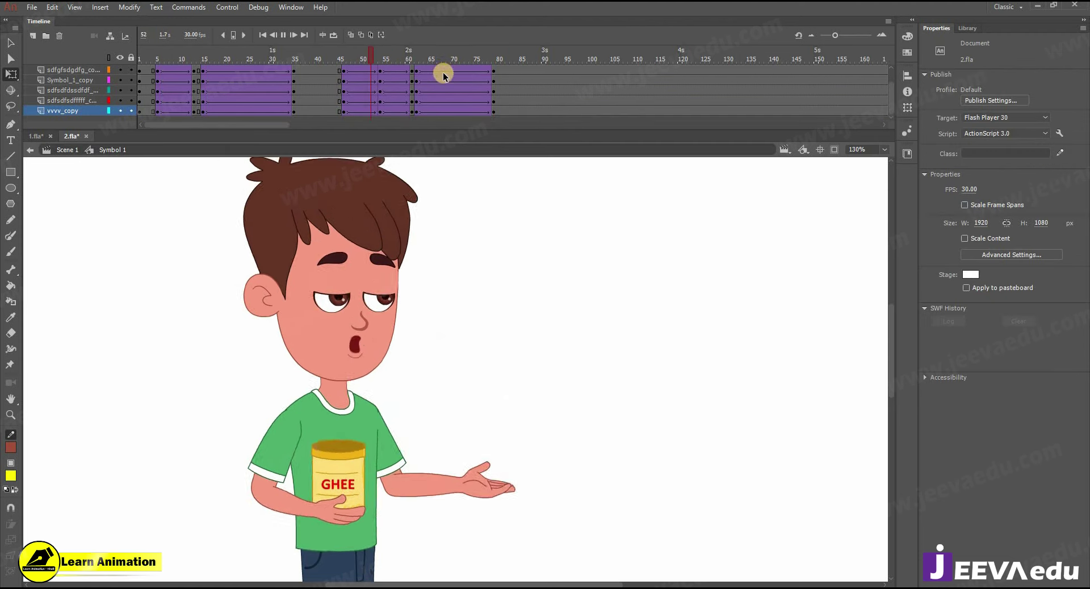
{"action": "key", "text": "Return"}
Step: Reselect the upper body at frame 79, set the pivot at the waist and fine-tune its tilt with a slight rotation
{"action": "left_click_drag", "start_coordinate": [471, 71], "coordinate": [495, 96]}
{"action": "key", "text": "z"}
{"action": "left_click", "coordinate": [495, 327], "text": "alt"}
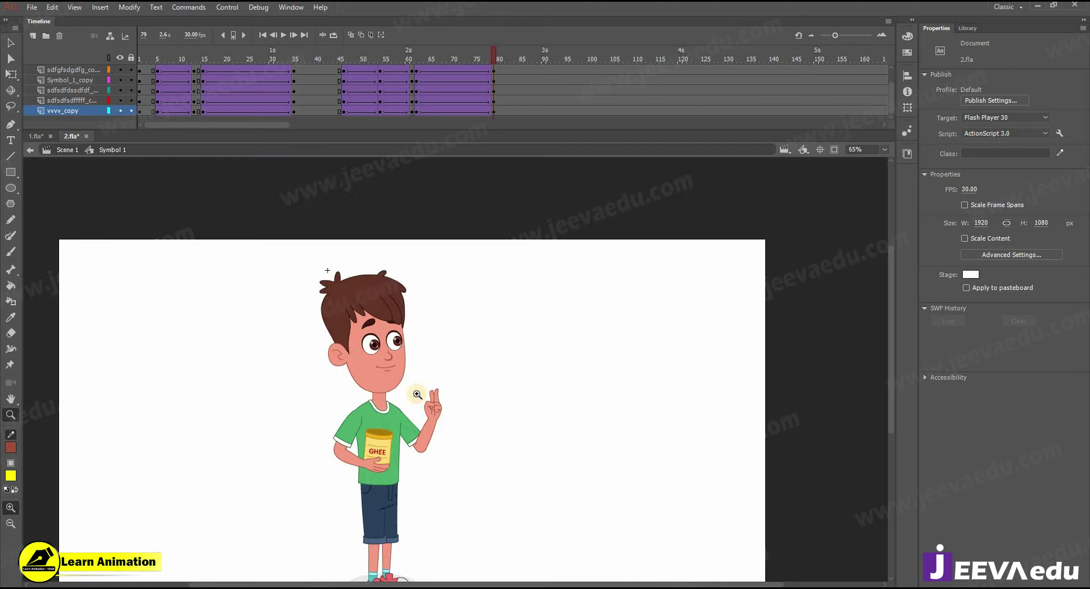
{"action": "key", "text": "v"}
{"action": "left_click_drag", "start_coordinate": [280, 277], "coordinate": [438, 470]}
{"action": "key", "text": "z"}
{"action": "left_click", "coordinate": [391, 441]}
{"action": "key", "text": "v"}
{"action": "key", "text": "q"}
{"action": "left_click", "coordinate": [467, 256]}
{"action": "left_click", "coordinate": [439, 452]}
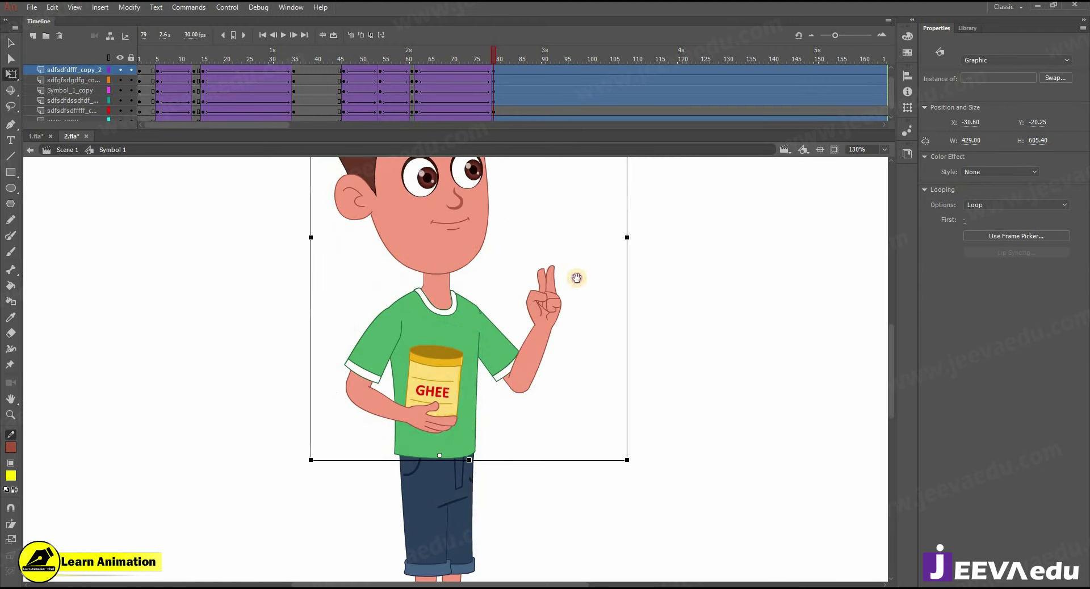
{"action": "scroll", "coordinate": [576, 278], "scroll_direction": "up", "scroll_amount": 6}
{"action": "left_click_drag", "start_coordinate": [618, 206], "coordinate": [619, 210]}
Step: Play back the adjusted body move between frames 62 and 79 to check it
{"action": "key", "text": "z"}
{"action": "left_click", "coordinate": [536, 288], "text": "alt"}
{"action": "scroll", "coordinate": [528, 320], "scroll_direction": "down", "scroll_amount": 2}
{"action": "mouse_move", "coordinate": [494, 63]}
{"action": "left_mouse_down"}
{"action": "mouse_move", "coordinate": [368, 69]}
{"action": "mouse_move", "coordinate": [445, 100]}
{"action": "mouse_move", "coordinate": [503, 92]}
{"action": "mouse_move", "coordinate": [499, 63]}
{"action": "left_mouse_up"}
{"action": "left_click", "coordinate": [493, 63]}
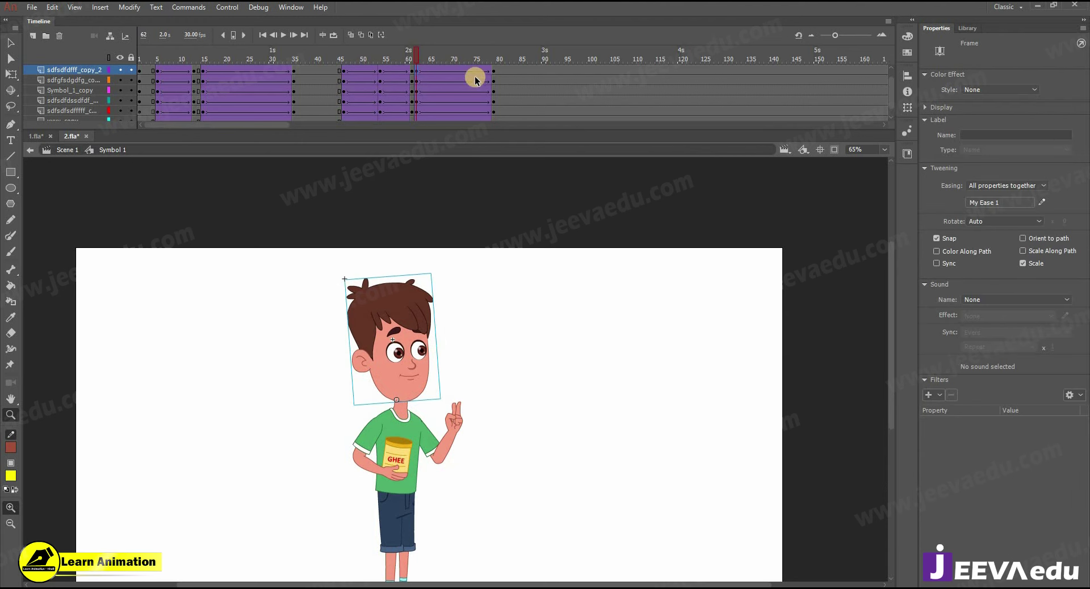
{"action": "key", "text": "Return"}
{"action": "left_click_drag", "start_coordinate": [512, 57], "coordinate": [418, 93]}
Step: Enter the head symbol and insert keyframes on all its layers up to frame 68, including frame 65, with classic tweens between them
{"action": "left_click", "coordinate": [408, 379]}
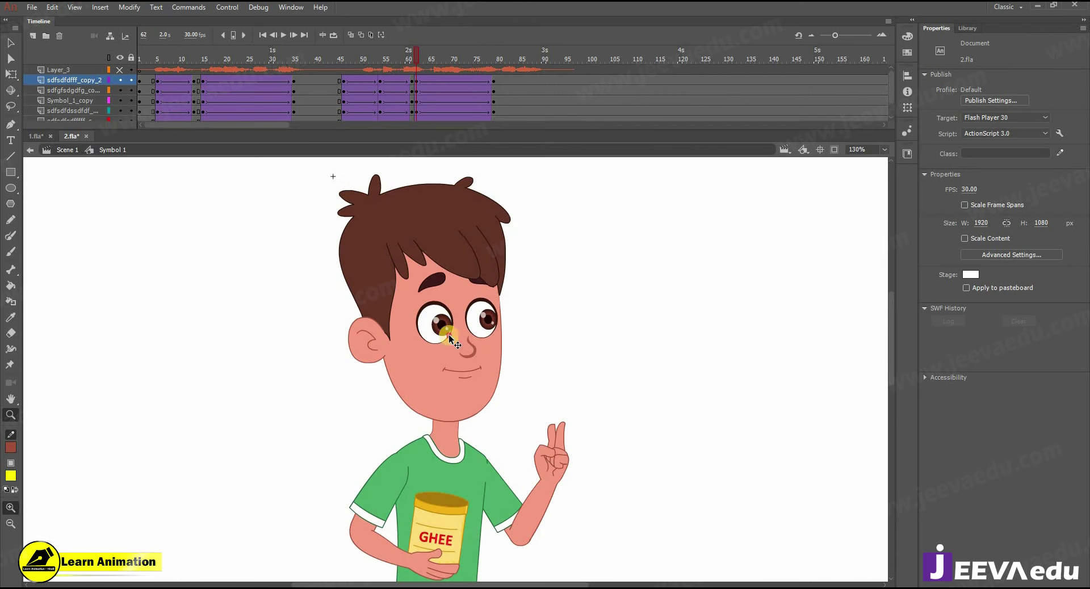
{"action": "key", "text": "v"}
{"action": "double_click", "coordinate": [460, 233]}
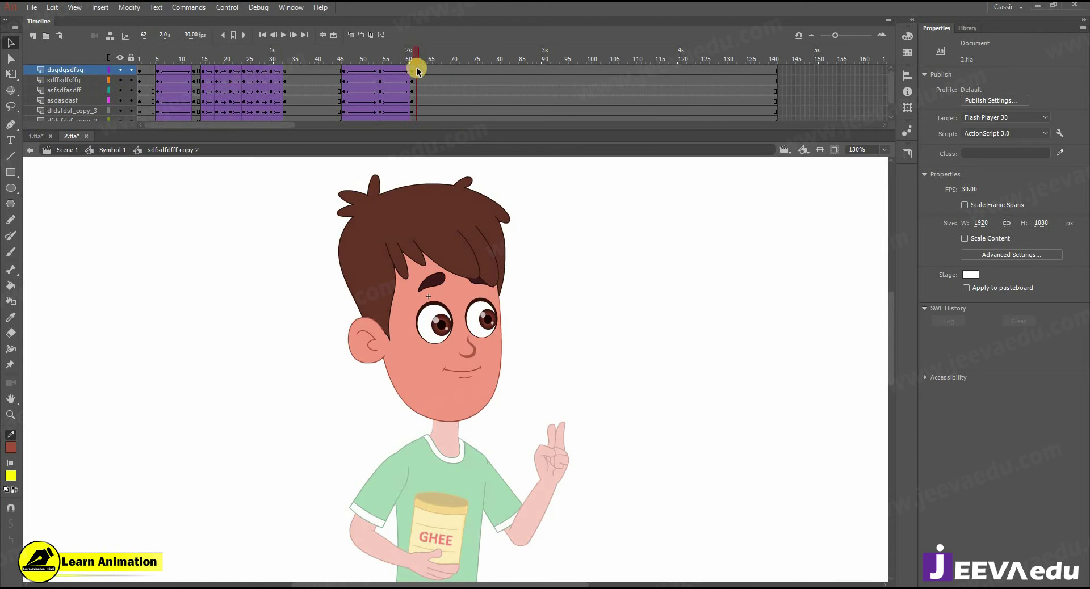
{"action": "left_click_drag", "start_coordinate": [420, 132], "coordinate": [420, 132]}
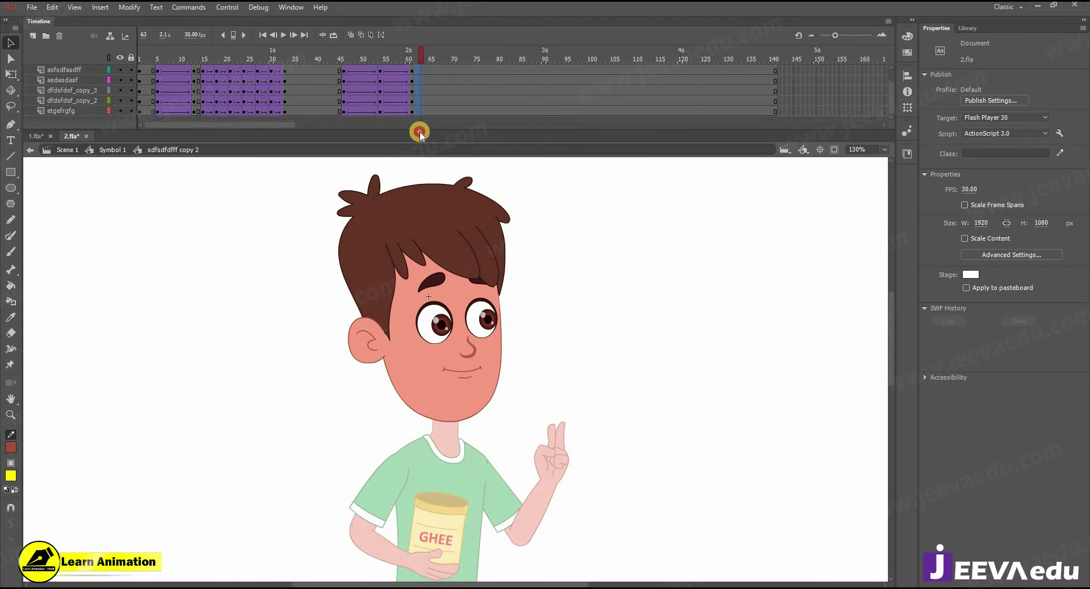
{"action": "key", "text": "F6"}
{"action": "left_click_drag", "start_coordinate": [430, 70], "coordinate": [431, 143]}
{"action": "key", "text": "F6"}
{"action": "mouse_move", "coordinate": [444, 72]}
{"action": "left_mouse_down"}
{"action": "mouse_move", "coordinate": [443, 144]}
{"action": "mouse_move", "coordinate": [424, 113]}
{"action": "mouse_move", "coordinate": [447, 94]}
{"action": "mouse_move", "coordinate": [445, 141]}
{"action": "mouse_move", "coordinate": [442, 41]}
{"action": "mouse_move", "coordinate": [437, 55]}
{"action": "left_mouse_up"}
{"action": "scroll", "coordinate": [445, 82], "scroll_direction": "up", "scroll_amount": 3}
{"action": "key", "text": "F6"}
{"action": "right_click", "coordinate": [435, 78]}
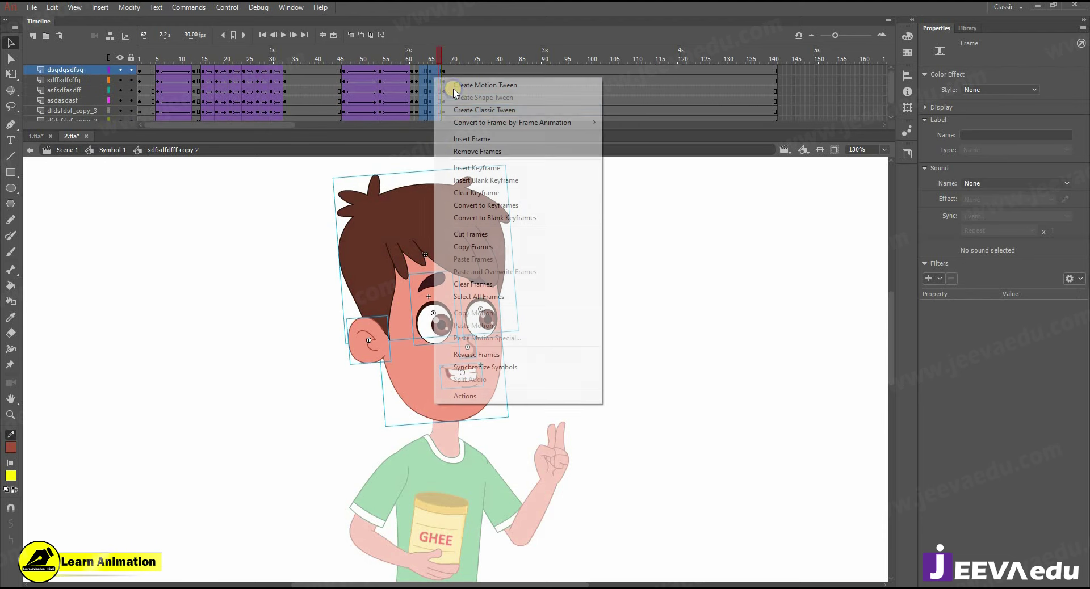
Step: At frame 65, select the eyes, nose and mouth, shift them slightly down, and adjust the ear to match
{"action": "left_click", "coordinate": [431, 52]}
{"action": "key", "text": "z"}
{"action": "left_click", "coordinate": [458, 319]}
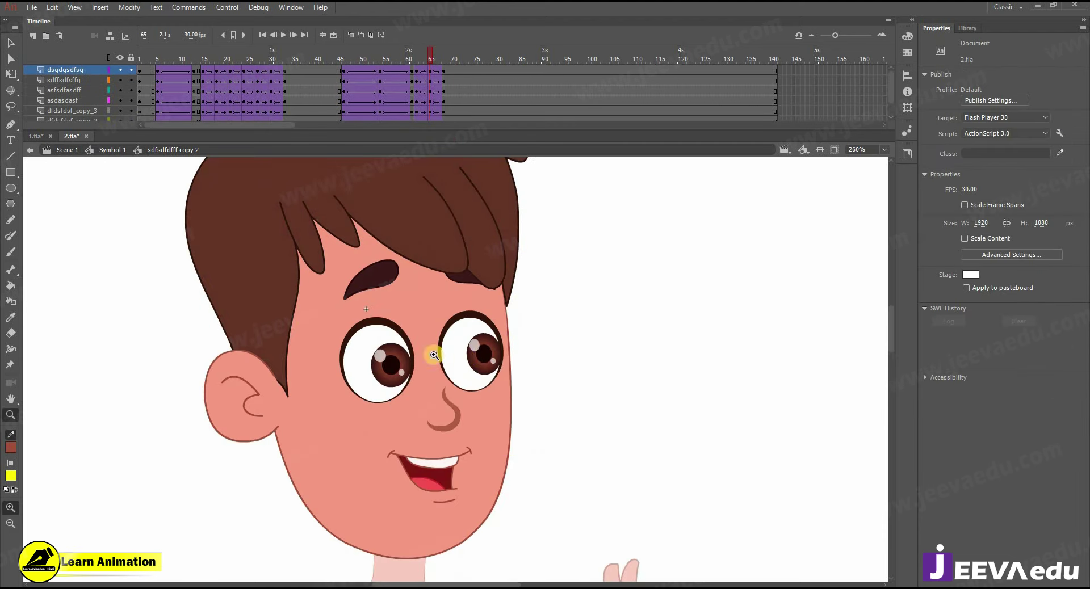
{"action": "left_click", "coordinate": [393, 364]}
{"action": "left_click", "coordinate": [462, 359], "text": "shift"}
{"action": "left_click", "coordinate": [453, 427], "text": "shift"}
{"action": "left_click", "coordinate": [444, 465], "text": "shift"}
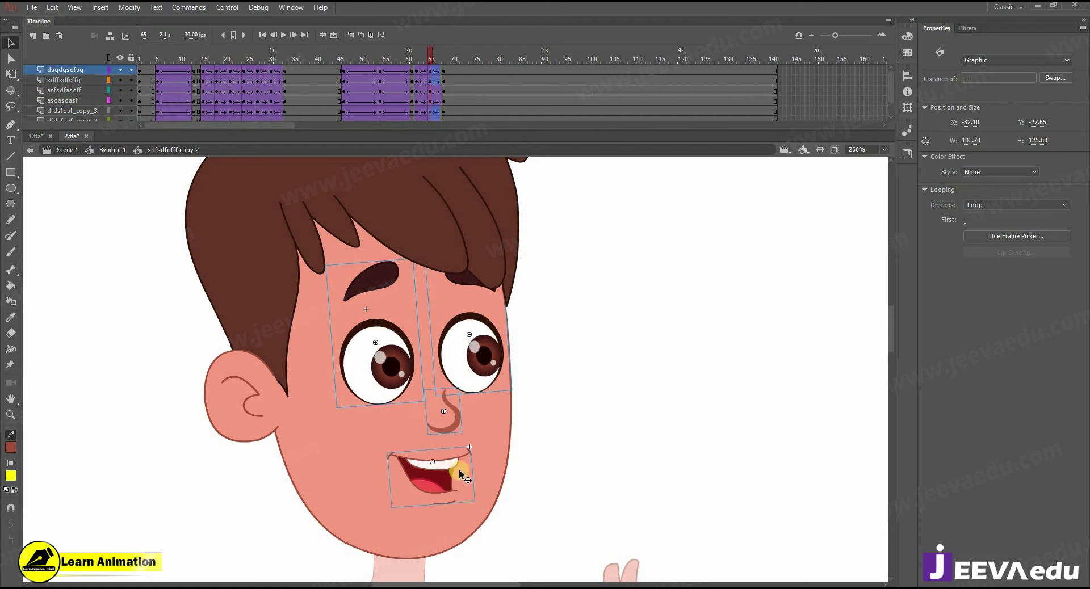
{"action": "left_click", "coordinate": [255, 382]}
Step: Duplicate the short head-bob keyframes on all head layers repeatedly so the motion continues from frame 68 to frame 80
{"action": "left_click_drag", "start_coordinate": [421, 54], "coordinate": [442, 77]}
{"action": "left_click", "coordinate": [443, 80]}
{"action": "scroll", "coordinate": [414, 113], "scroll_direction": "down", "scroll_amount": 1}
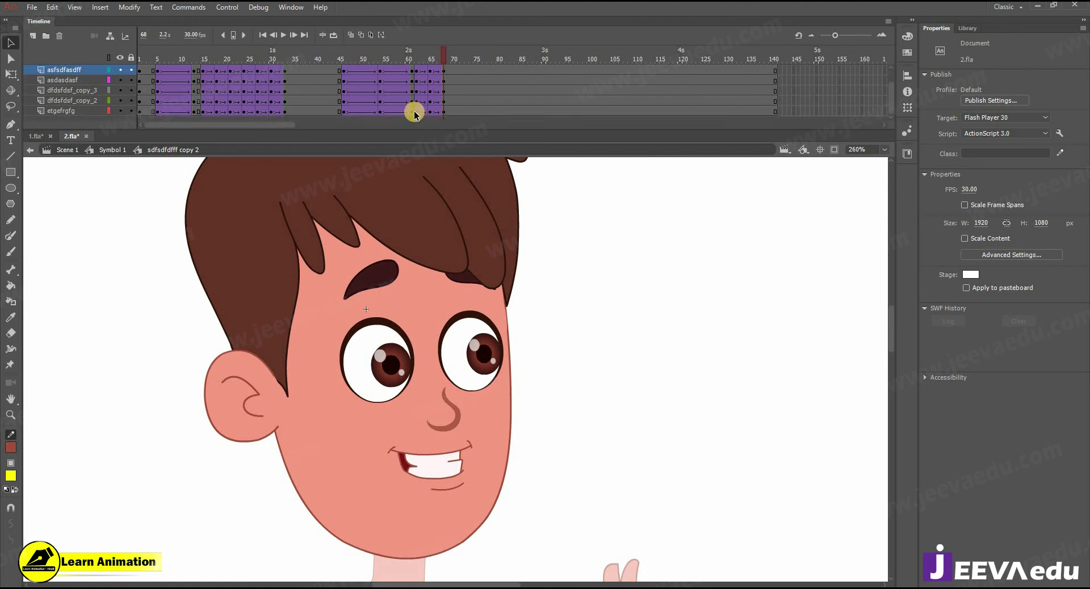
{"action": "left_click", "coordinate": [420, 112]}
{"action": "left_click_drag", "start_coordinate": [418, 114], "coordinate": [442, 28]}
{"action": "left_click_drag", "start_coordinate": [437, 76], "coordinate": [471, 84]}
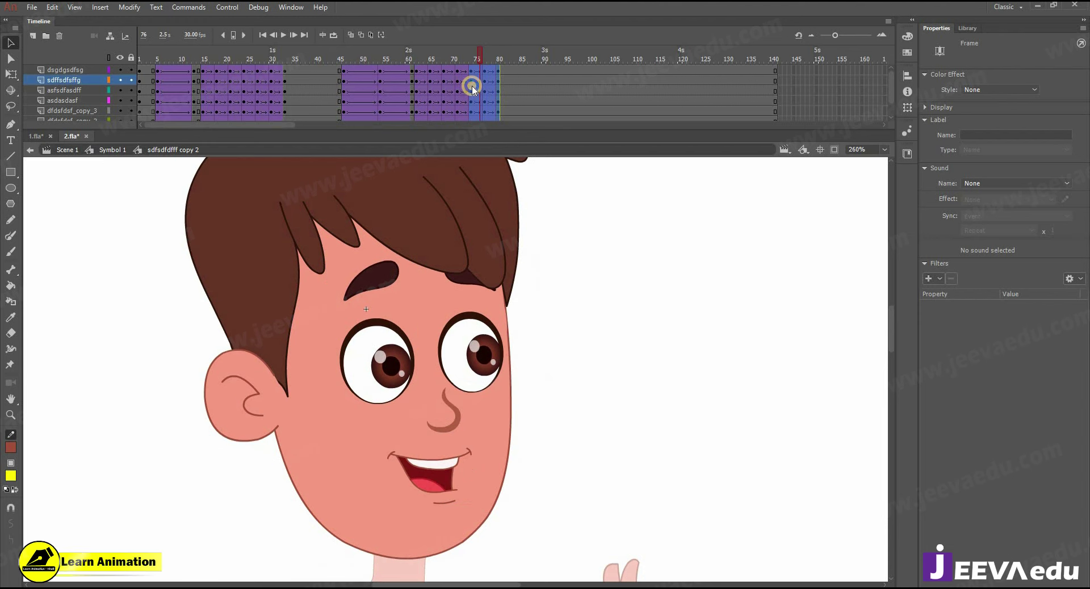
Step: Select all frames in the head symbol and synchronize their symbols
{"action": "right_click", "coordinate": [471, 84]}
{"action": "left_click", "coordinate": [516, 306]}
{"action": "right_click", "coordinate": [462, 98]}
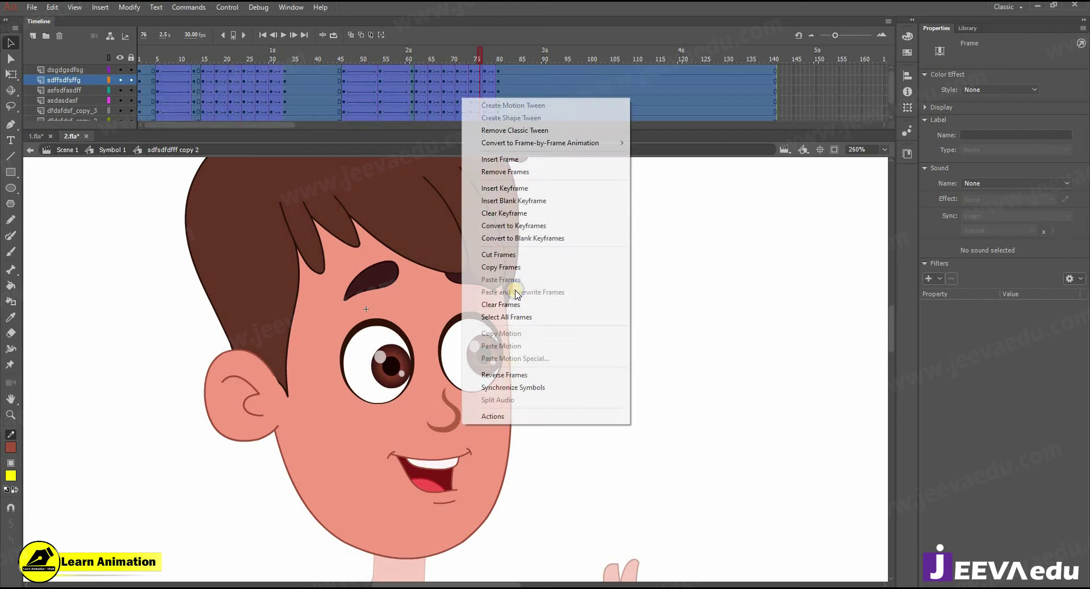
{"action": "left_click", "coordinate": [508, 387]}
Step: Check the head motion up to frame 80, return to Symbol 1 and play the animation from frame 62
{"action": "left_click_drag", "start_coordinate": [482, 58], "coordinate": [502, 85]}
{"action": "key", "text": "comma"}
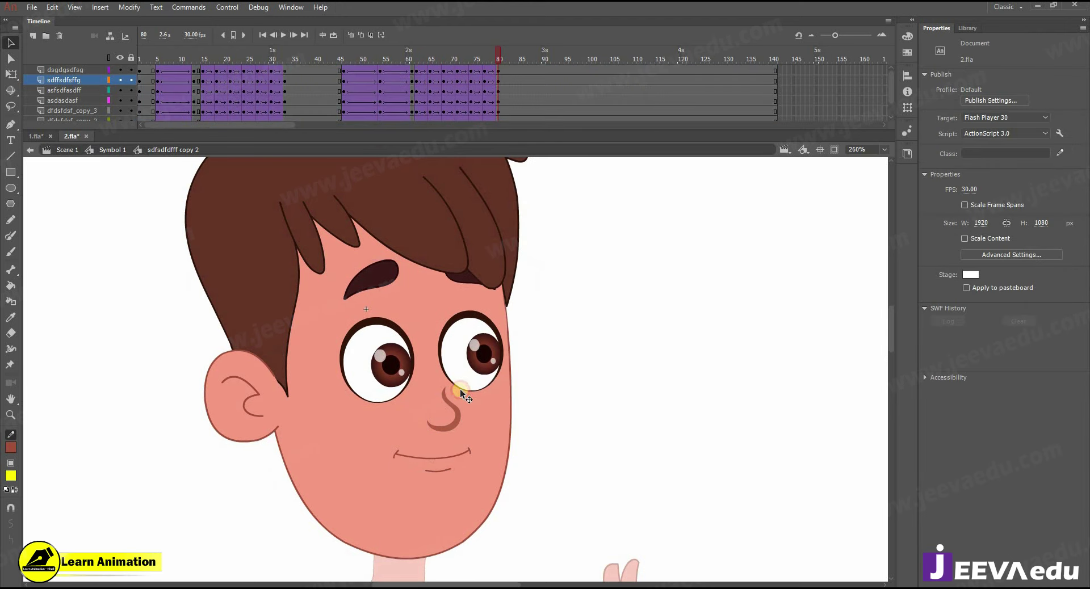
{"action": "key", "text": "ctrl+minus"}
{"action": "left_click_drag", "start_coordinate": [489, 416], "coordinate": [461, 373]}
{"action": "key", "text": "ctrl+minus"}
{"action": "key", "text": "ctrl+equal"}
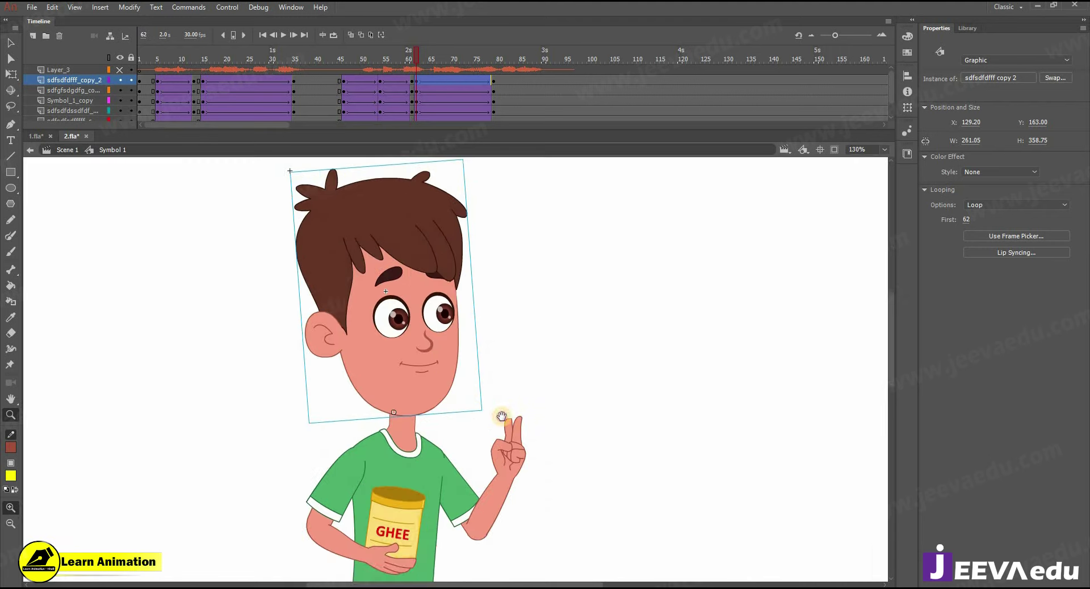
{"action": "left_click_drag", "start_coordinate": [502, 417], "coordinate": [517, 438]}
{"action": "key", "text": "Return"}
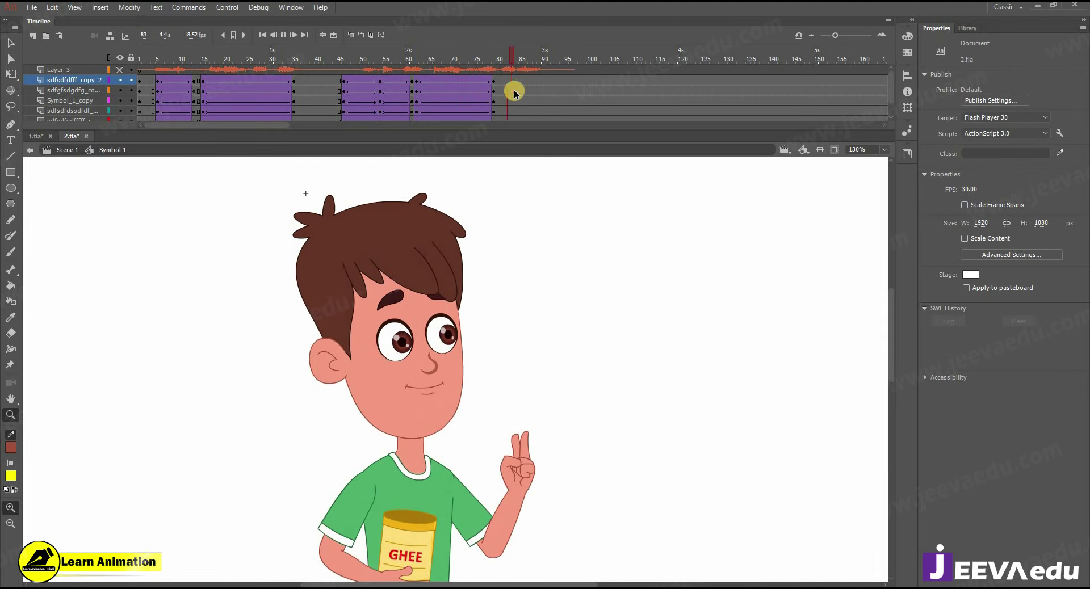
Step: Insert keyframes on the character's layers in Symbol 1 at frames 81 and 90
{"action": "left_click_drag", "start_coordinate": [504, 81], "coordinate": [504, 139]}
{"action": "key", "text": "F6"}
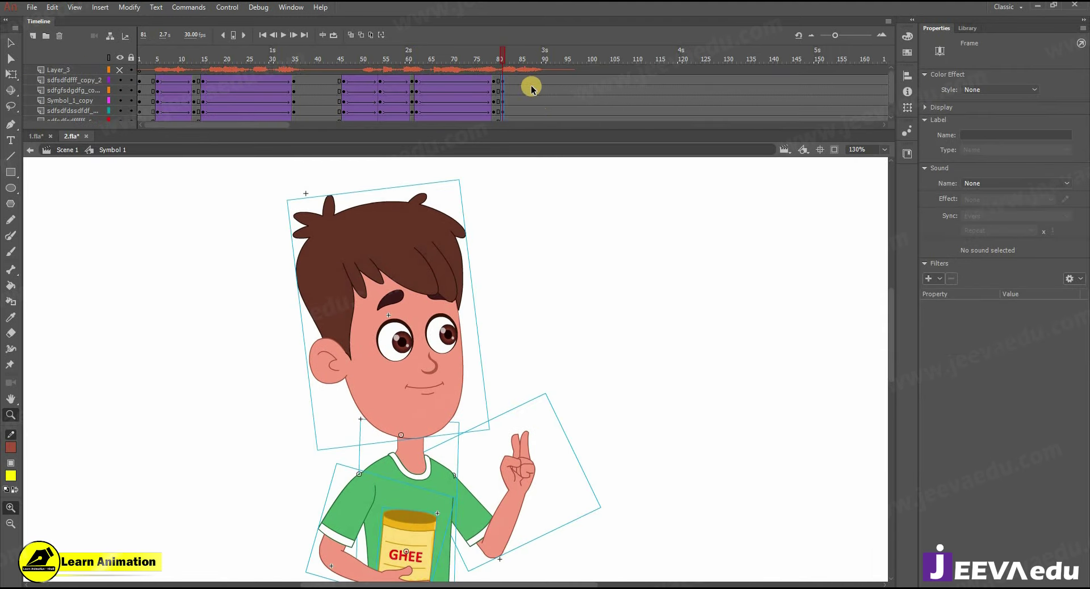
{"action": "left_click_drag", "start_coordinate": [542, 83], "coordinate": [529, 160]}
{"action": "key", "text": "F6"}
Step: Create classic tweens between frames 81 and 90 and set their easing to Classic Ease with 100 out
{"action": "right_click", "coordinate": [513, 86]}
{"action": "right_click", "coordinate": [527, 94]}
{"action": "left_click", "coordinate": [566, 128]}
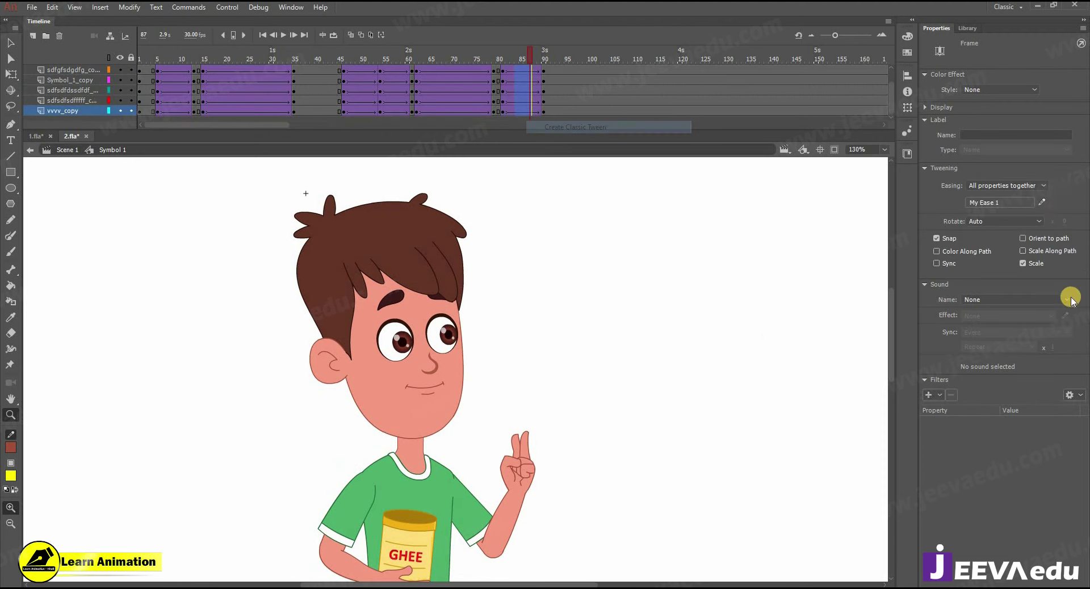
{"action": "scroll", "coordinate": [527, 68], "scroll_direction": "up", "scroll_amount": 1}
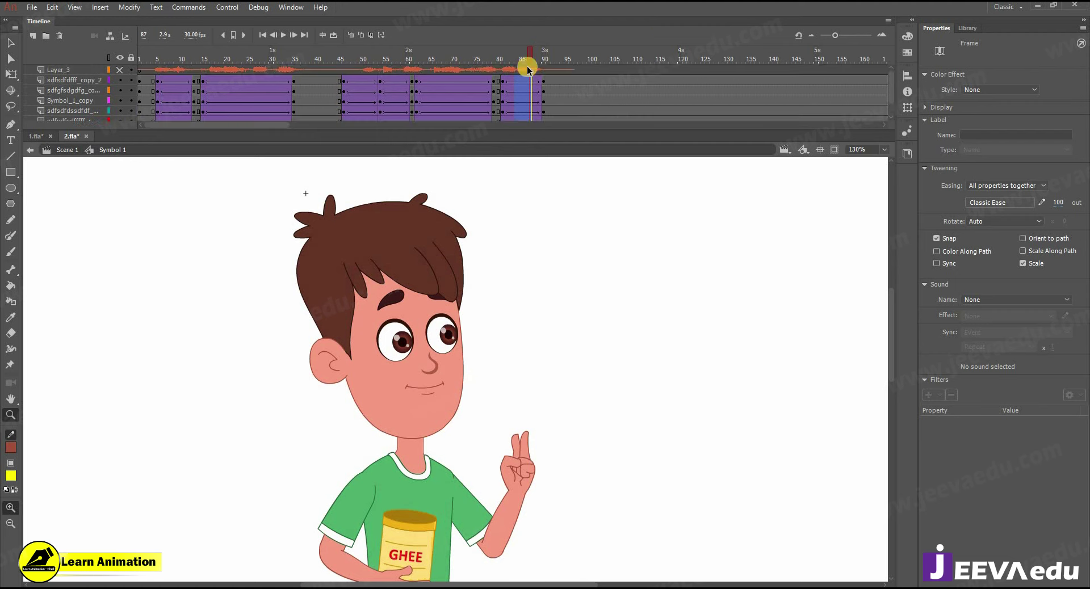
Step: At frame 90, select the upper-body parts, set their pivot at the waist and tilt them slightly counterclockwise
{"action": "left_click_drag", "start_coordinate": [530, 63], "coordinate": [543, 95]}
{"action": "left_click", "coordinate": [543, 245], "text": "alt"}
{"action": "left_click_drag", "start_coordinate": [484, 398], "coordinate": [501, 318]}
{"action": "key", "text": "v"}
{"action": "left_click_drag", "start_coordinate": [319, 285], "coordinate": [442, 435]}
{"action": "key", "text": "q"}
{"action": "left_click_drag", "start_coordinate": [423, 398], "coordinate": [409, 489]}
{"action": "left_click_drag", "start_coordinate": [462, 413], "coordinate": [480, 392]}
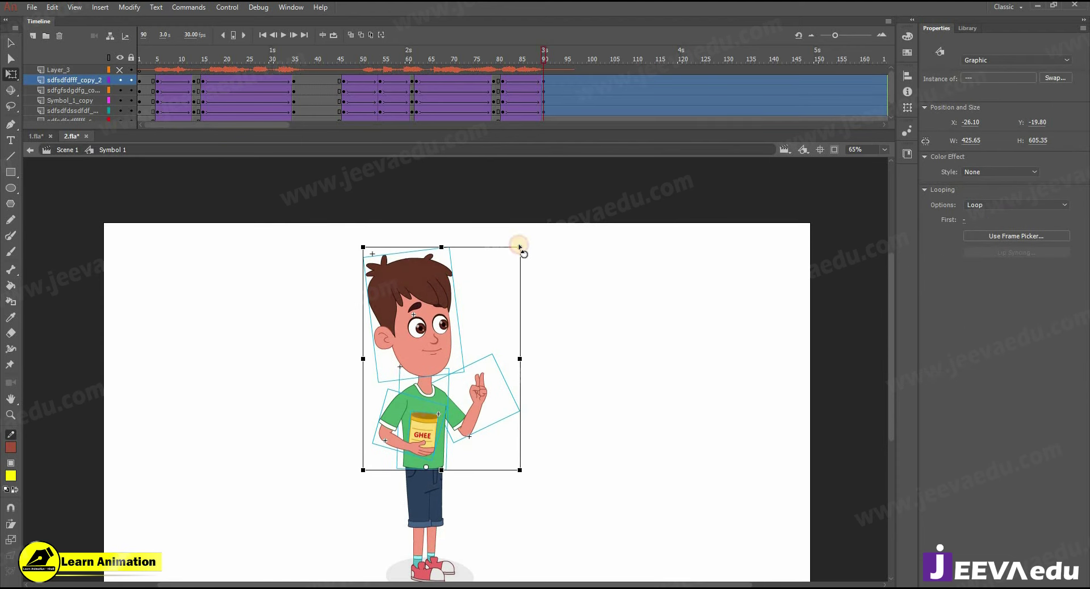
{"action": "left_click_drag", "start_coordinate": [520, 246], "coordinate": [518, 245]}
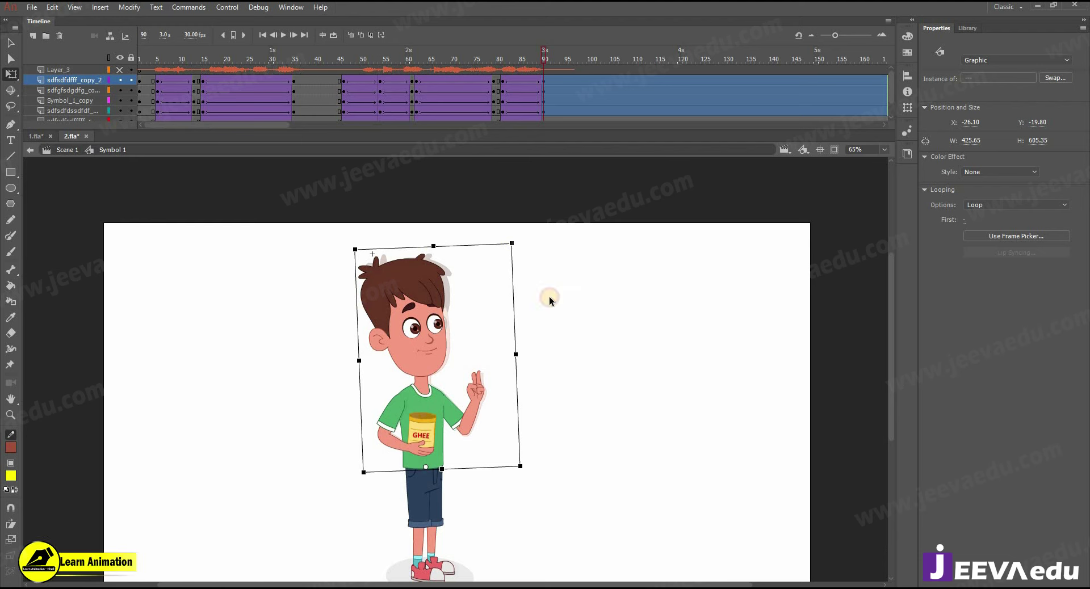
Step: Rotate the head and the raised arm clockwise at frame 90, and scrub the move from frame 81
{"action": "left_click", "coordinate": [500, 273]}
{"action": "left_click", "coordinate": [454, 256]}
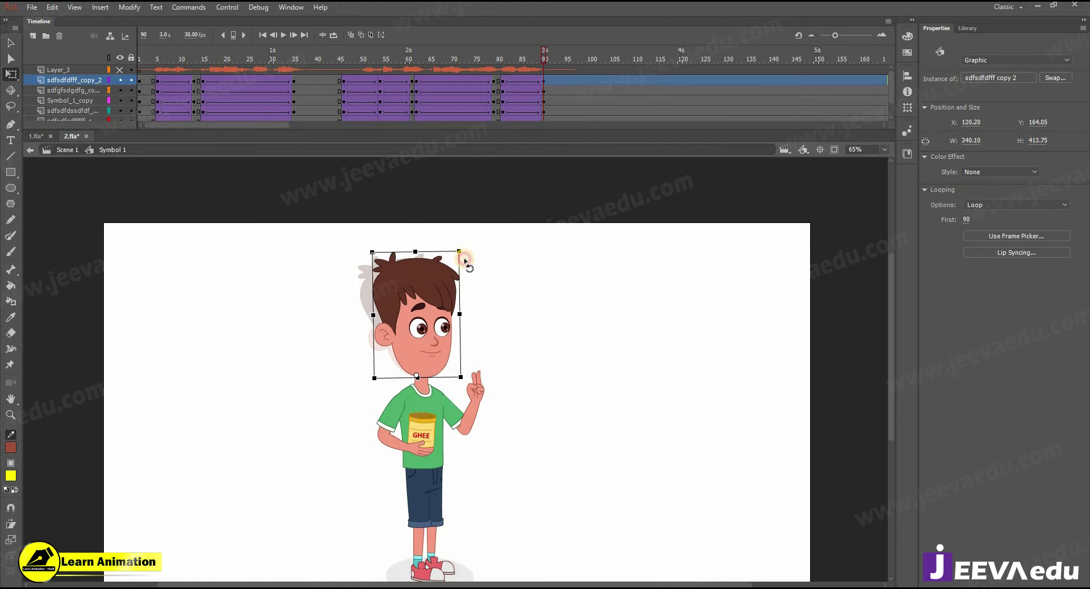
{"action": "left_click", "coordinate": [482, 392]}
{"action": "left_click_drag", "start_coordinate": [515, 427], "coordinate": [514, 439]}
{"action": "key", "text": "z"}
{"action": "left_click", "coordinate": [466, 419]}
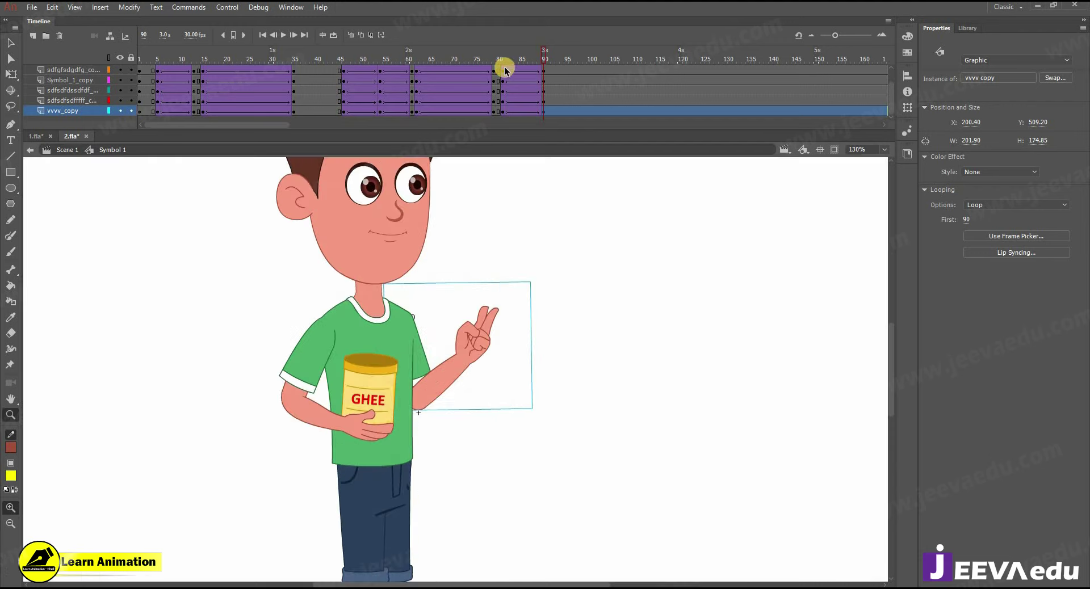
{"action": "left_click", "coordinate": [505, 70]}
{"action": "left_click_drag", "start_coordinate": [506, 56], "coordinate": [542, 81]}
Step: Inside the raised arm's symbol, keyframe the forearm layer at frames 81 and 90 and add a classic tween eased 100 out
{"action": "left_click", "coordinate": [482, 353]}
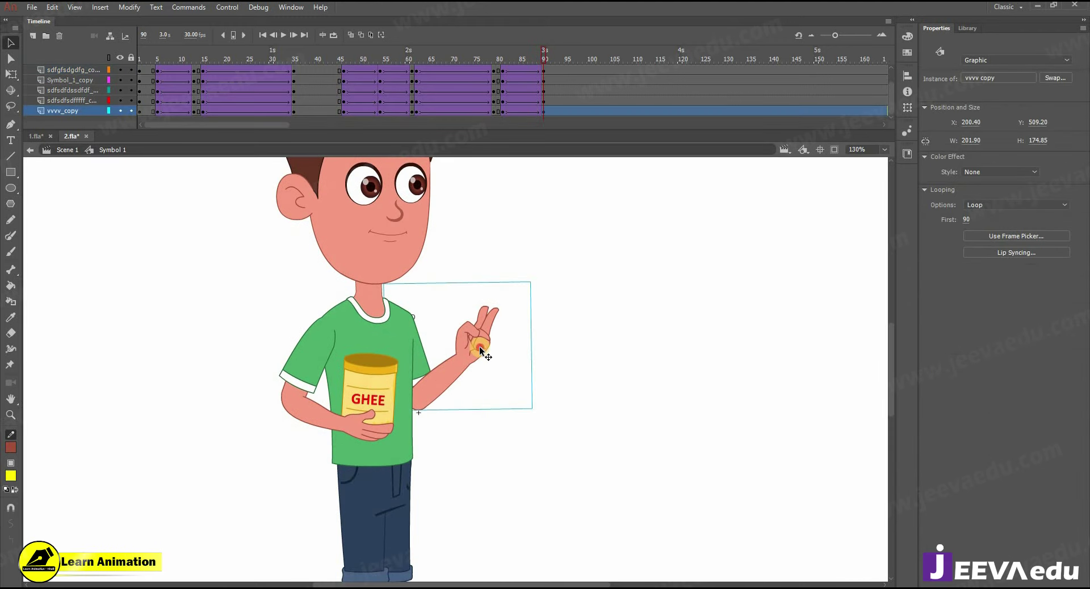
{"action": "double_click", "coordinate": [482, 353]}
{"action": "left_click", "coordinate": [498, 76]}
{"action": "left_click", "coordinate": [511, 71]}
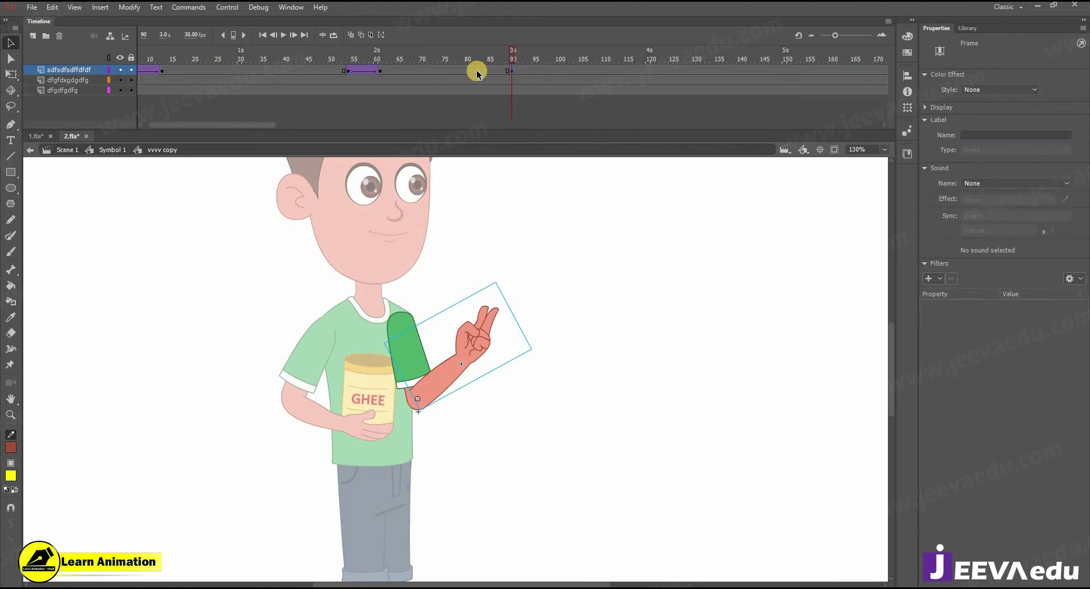
{"action": "left_click", "coordinate": [475, 70]}
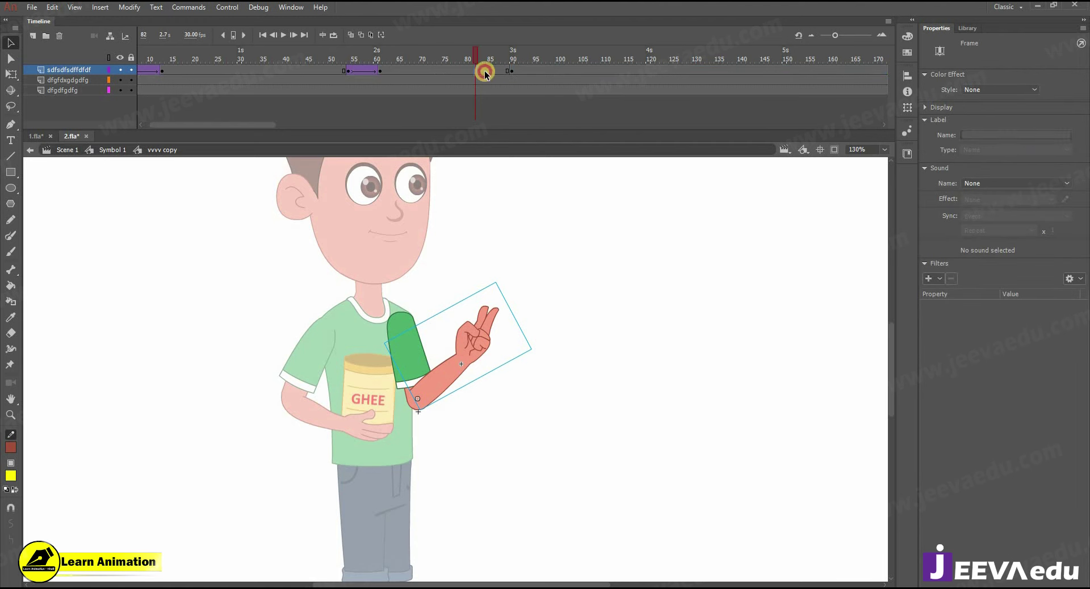
{"action": "right_click", "coordinate": [485, 71]}
{"action": "left_click", "coordinate": [519, 104]}
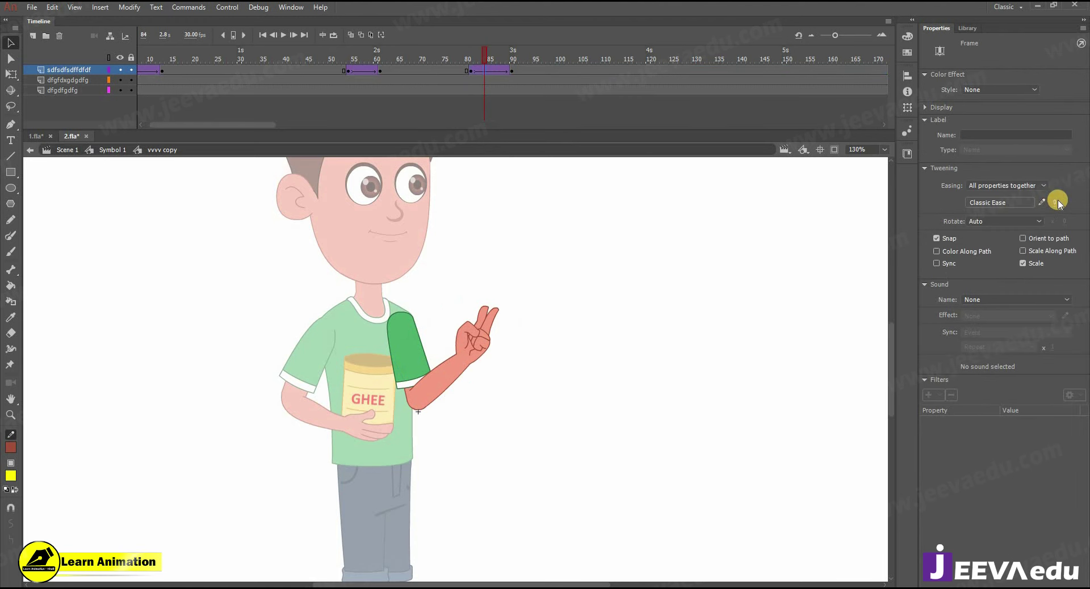
{"action": "left_click", "coordinate": [511, 71]}
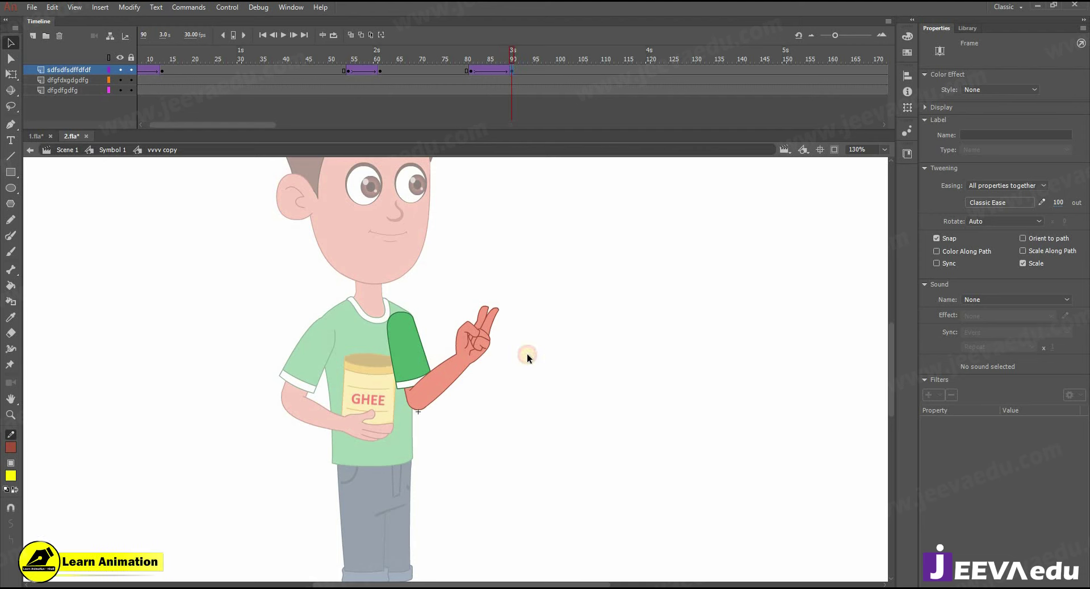
Step: Rotate the forearm clockwise around the elbow at frame 90 so it hangs down, and check the motion
{"action": "key", "text": "q"}
{"action": "left_click_drag", "start_coordinate": [526, 341], "coordinate": [482, 490]}
{"action": "left_click_drag", "start_coordinate": [477, 71], "coordinate": [513, 73]}
{"action": "left_click", "coordinate": [513, 73]}
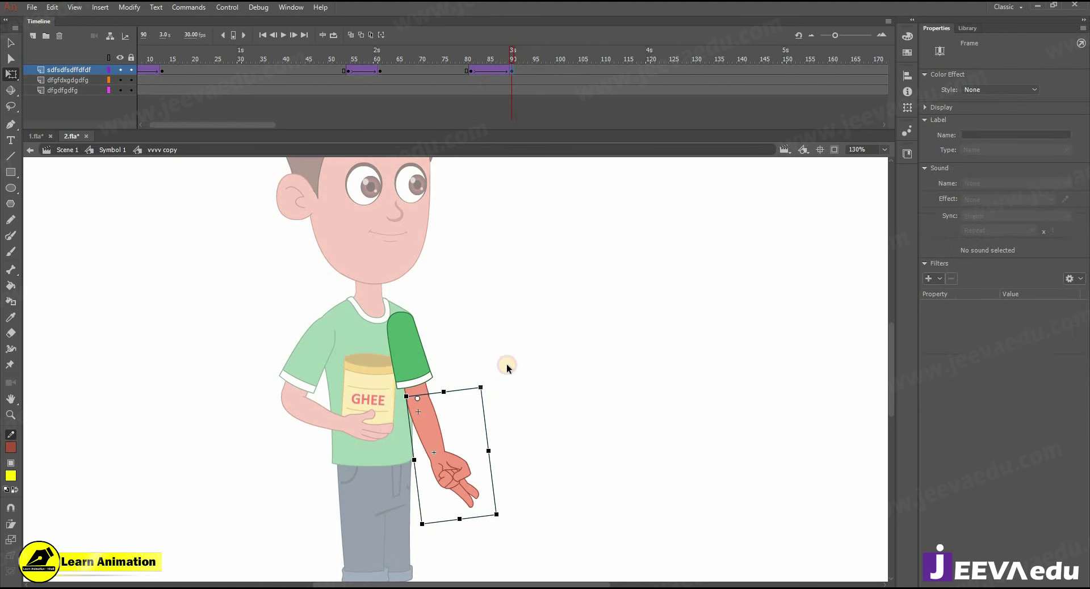
Step: Inside the forearm's symbol, keyframe the hand layer at frames 81 and 90 and add a classic tween eased 100 out
{"action": "left_click", "coordinate": [451, 476]}
{"action": "key", "text": "v"}
{"action": "double_click", "coordinate": [451, 476]}
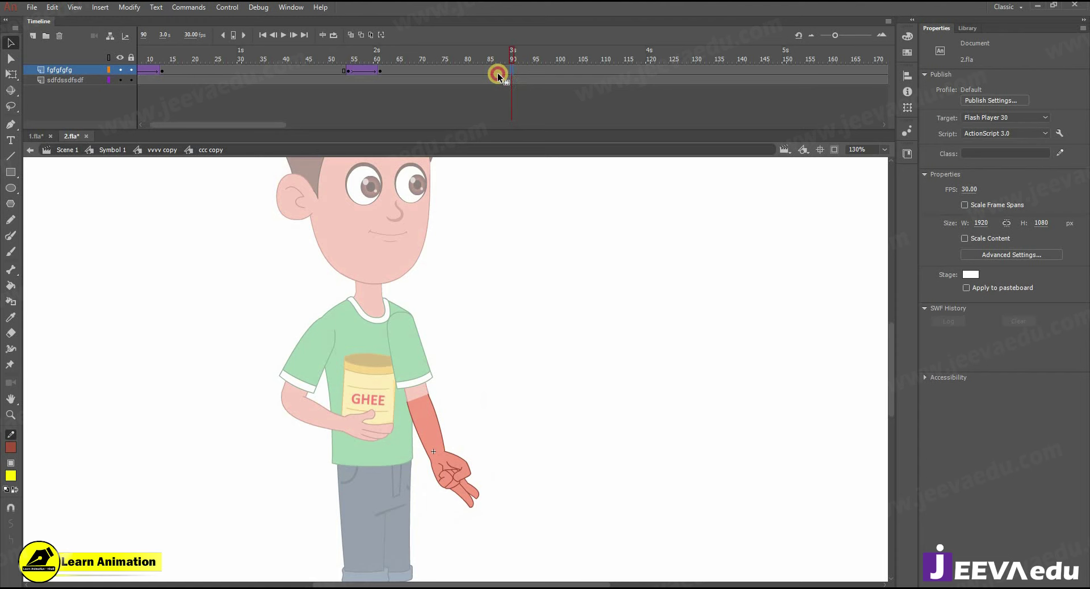
{"action": "key", "text": "F6"}
{"action": "right_click", "coordinate": [478, 71]}
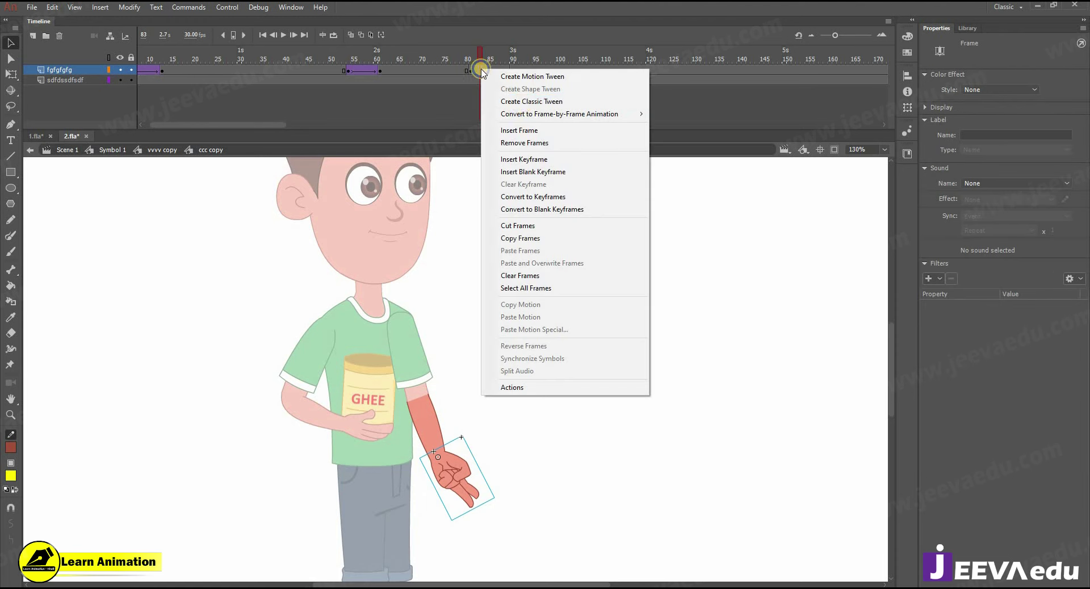
{"action": "left_click", "coordinate": [532, 101]}
{"action": "left_click", "coordinate": [1059, 203]}
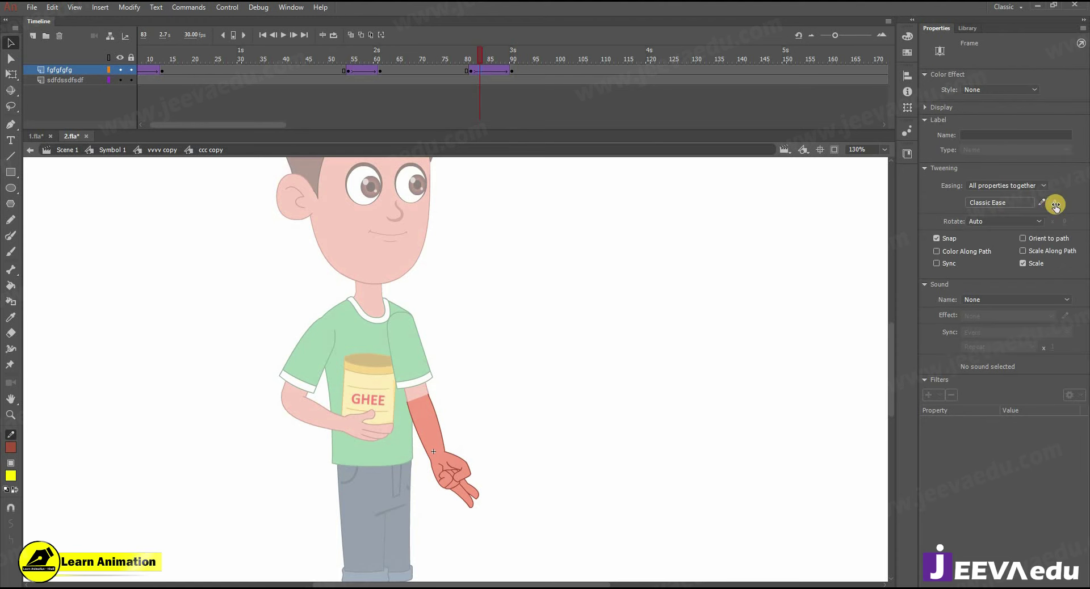
{"action": "left_click", "coordinate": [956, 120]}
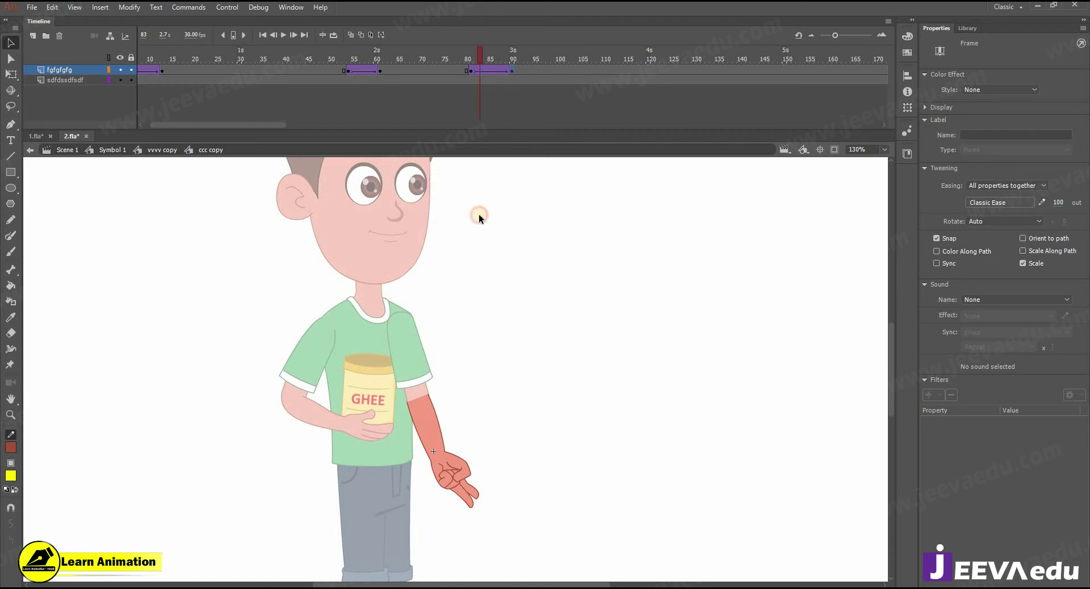
{"action": "left_click_drag", "start_coordinate": [480, 219], "coordinate": [513, 227]}
Step: Inside the hand's symbol, add a keyframe at frame 83 and switch the hand to pose 1 with the Frame Picker
{"action": "left_click", "coordinate": [452, 443]}
{"action": "key", "text": "ctrl+space"}
{"action": "left_click", "coordinate": [451, 441]}
{"action": "double_click", "coordinate": [456, 440]}
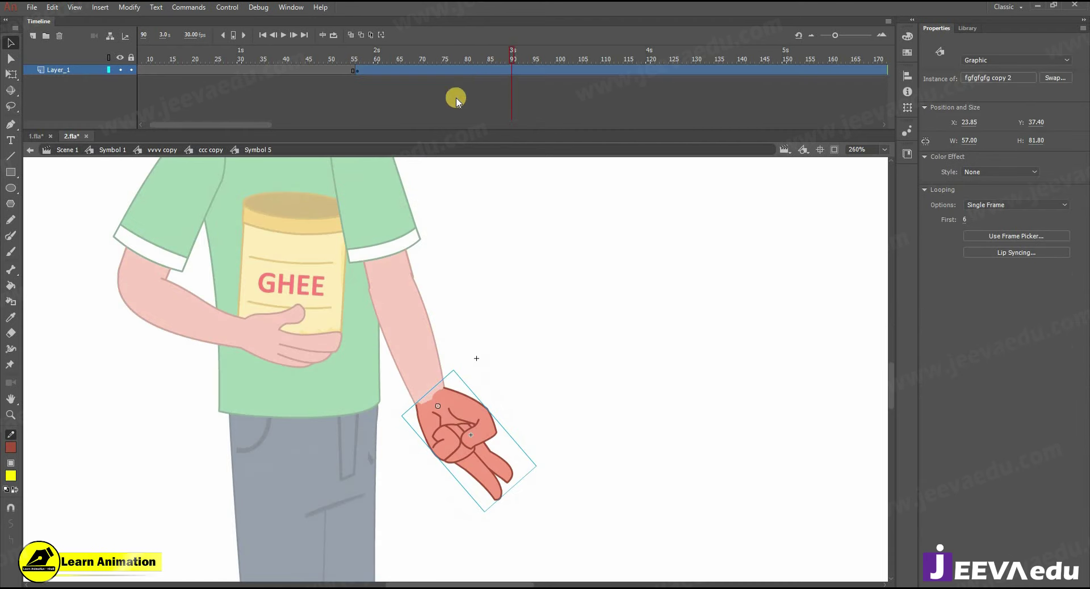
{"action": "left_click", "coordinate": [474, 70]}
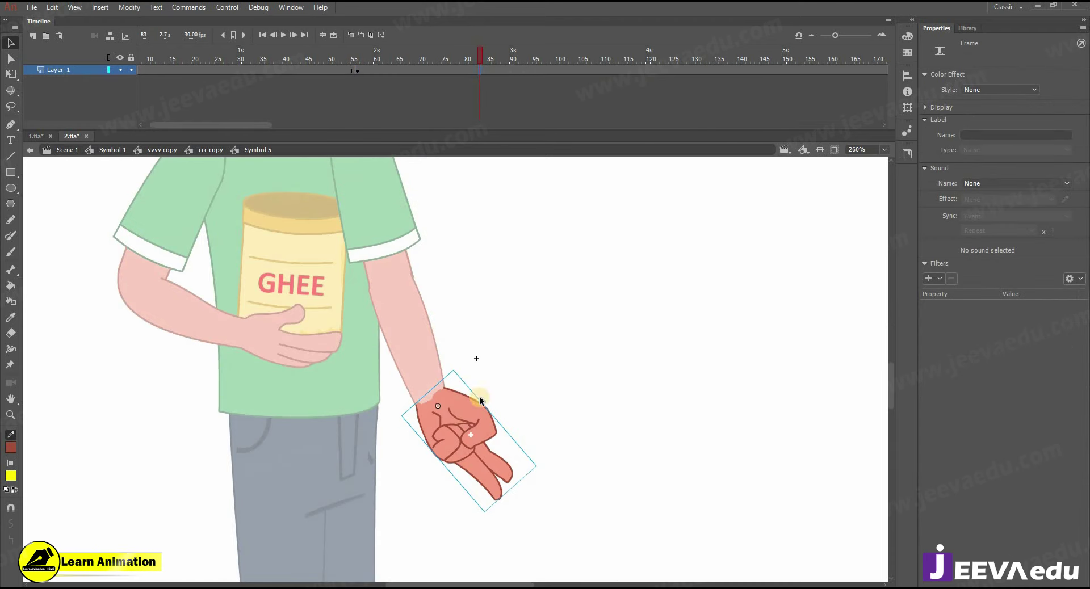
{"action": "left_click", "coordinate": [477, 430]}
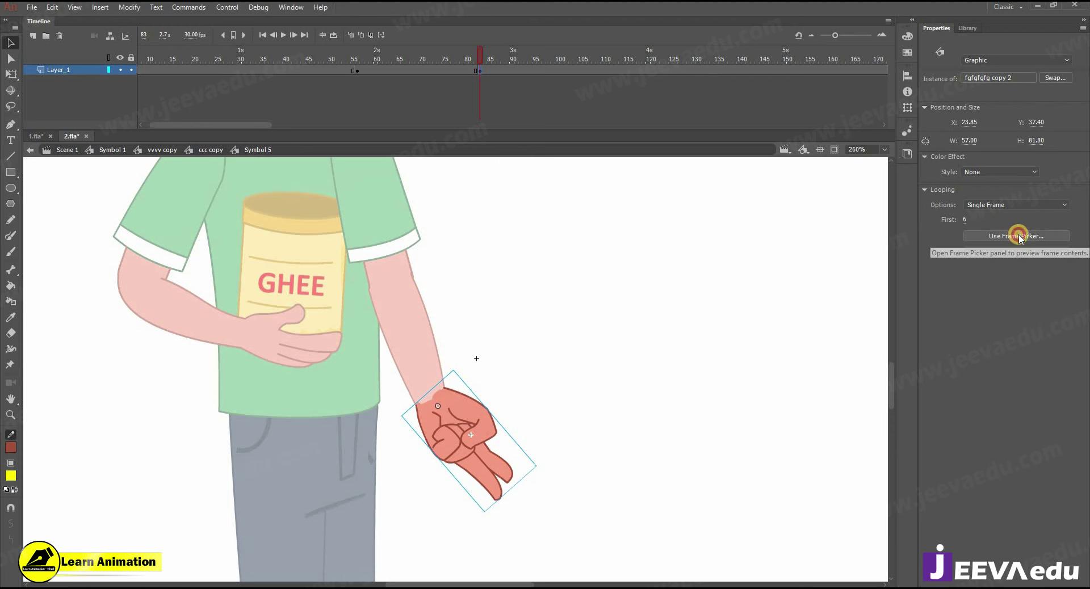
{"action": "left_click", "coordinate": [1016, 237]}
{"action": "scroll", "coordinate": [697, 278], "scroll_direction": "up", "scroll_amount": 1}
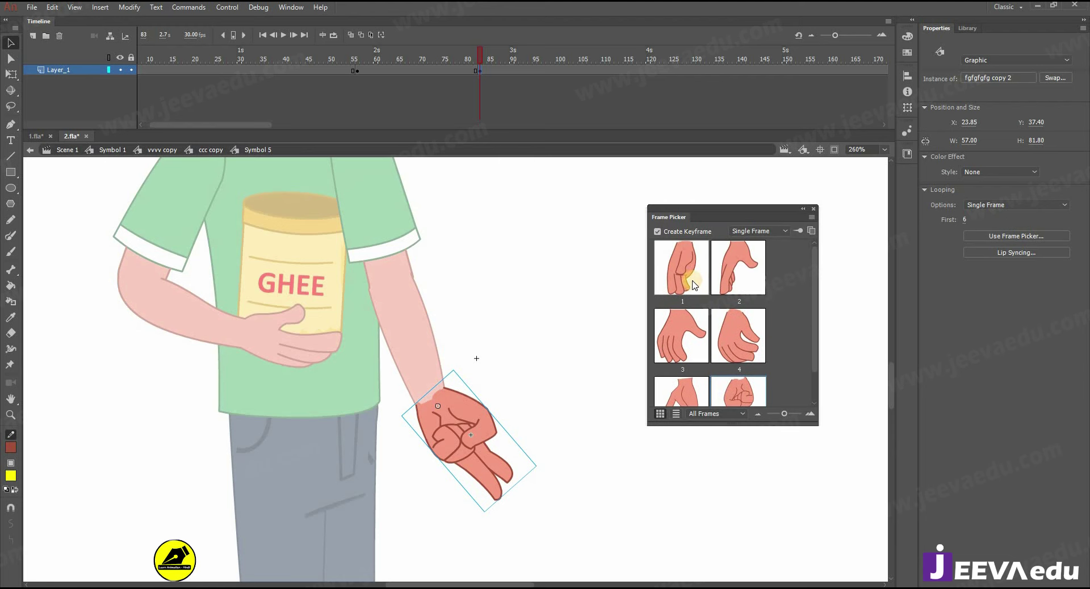
{"action": "left_click", "coordinate": [693, 284]}
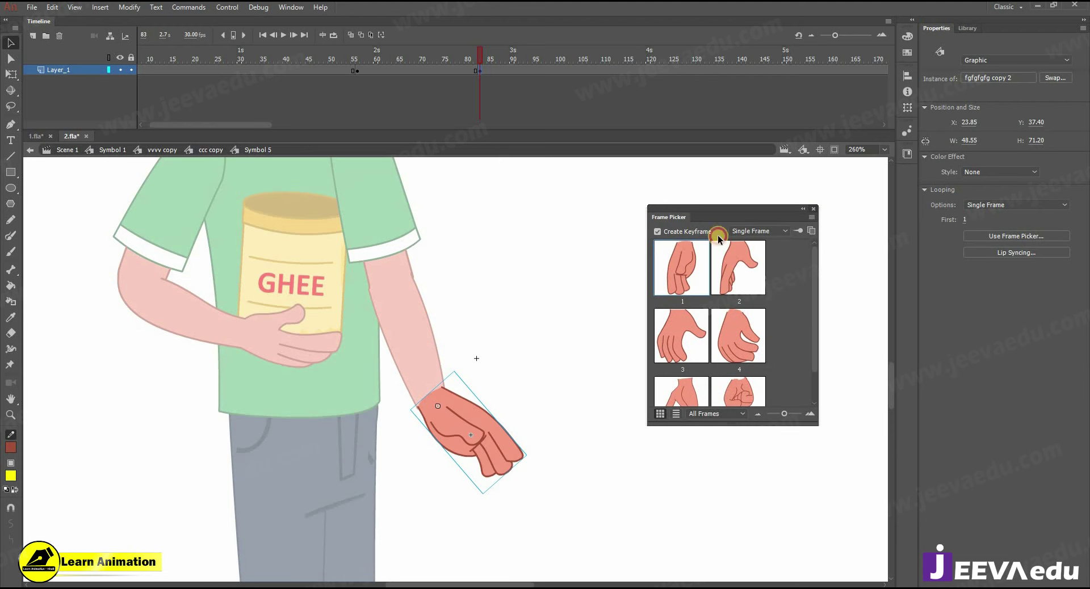
{"action": "left_click", "coordinate": [814, 209]}
Step: Back in the forearm's symbol, rotate the hand clockwise at frame 90 and nudge it to line up with the wrist
{"action": "double_click", "coordinate": [467, 323]}
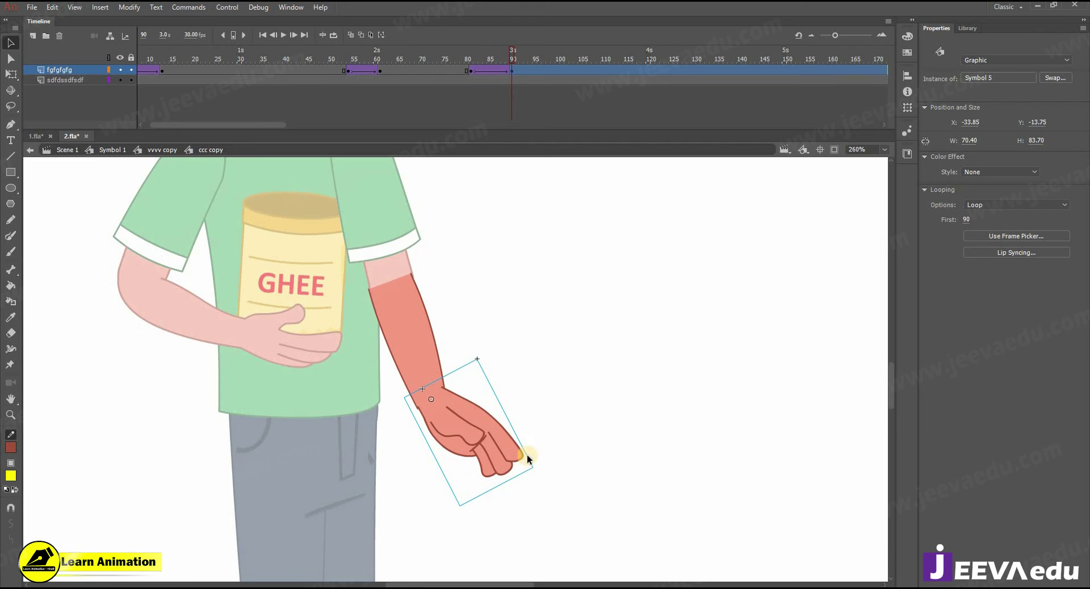
{"action": "key", "text": "q"}
{"action": "left_click_drag", "start_coordinate": [534, 469], "coordinate": [500, 499]}
{"action": "key", "text": "z"}
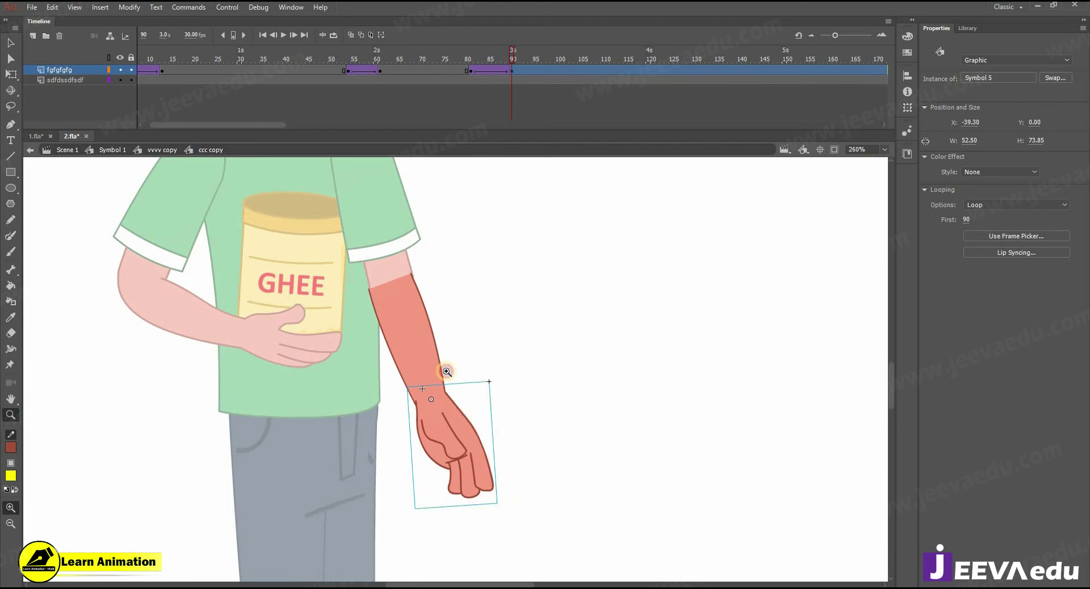
{"action": "left_click", "coordinate": [447, 372]}
{"action": "left_click", "coordinate": [447, 372]}
{"action": "key", "text": "shift+Left"}
{"action": "key", "text": "Left"}
{"action": "key", "text": "Up"}
{"action": "key", "text": "Up"}
{"action": "key", "text": "Up"}
{"action": "key", "text": "Up"}
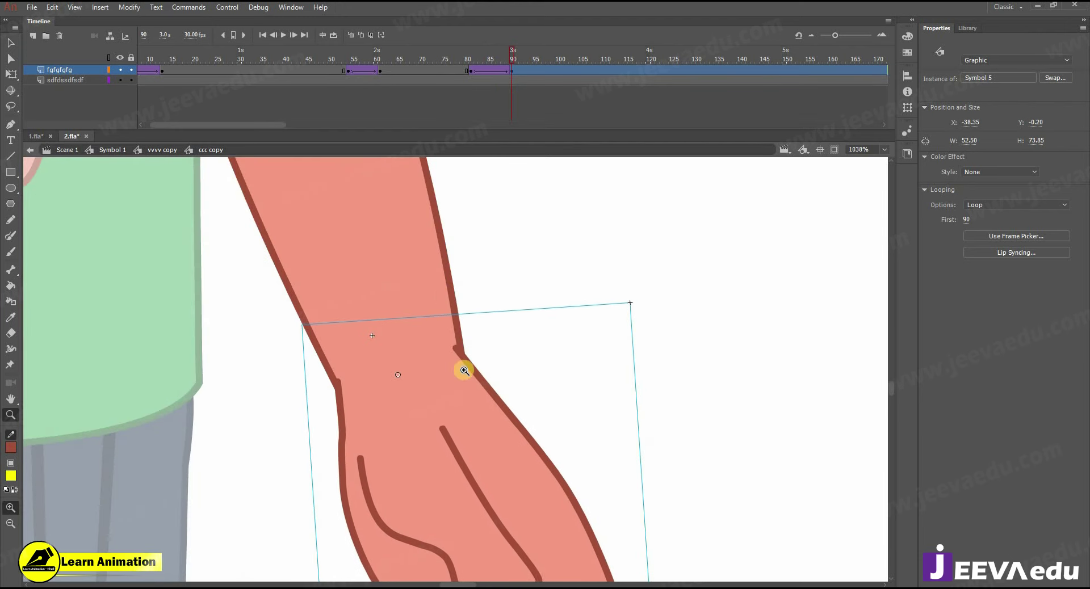
{"action": "key", "text": "Right"}
{"action": "key", "text": "Right"}
{"action": "key", "text": "Right"}
{"action": "left_click", "coordinate": [465, 370], "text": "alt"}
{"action": "left_click", "coordinate": [465, 370], "text": "alt"}
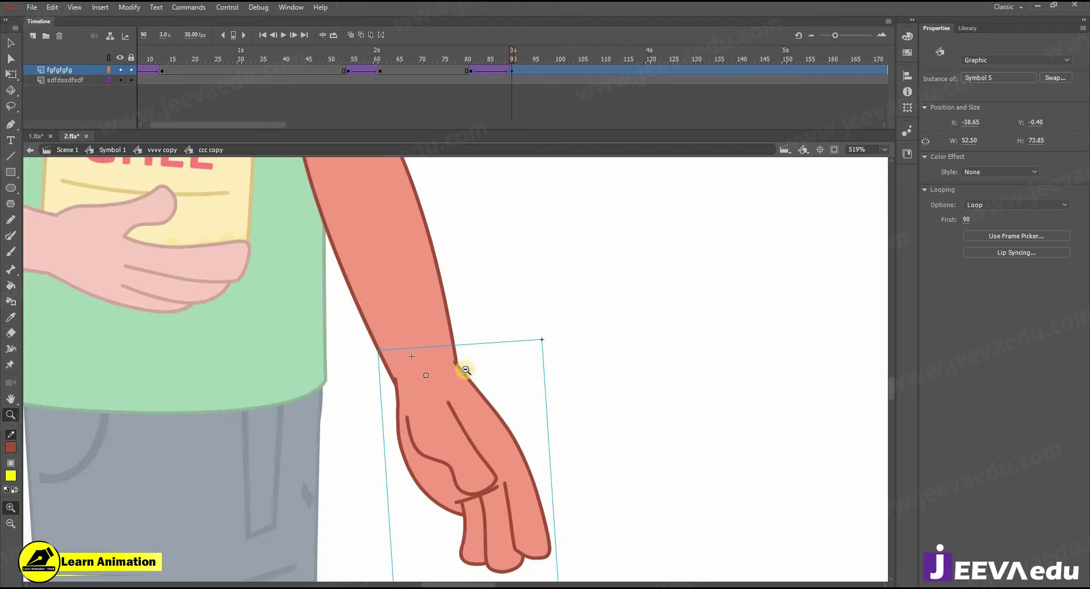
Step: In the arm's symbol, nudge the forearm sideways at frame 90 so its outline lines up with the upper arm
{"action": "left_click", "coordinate": [169, 151]}
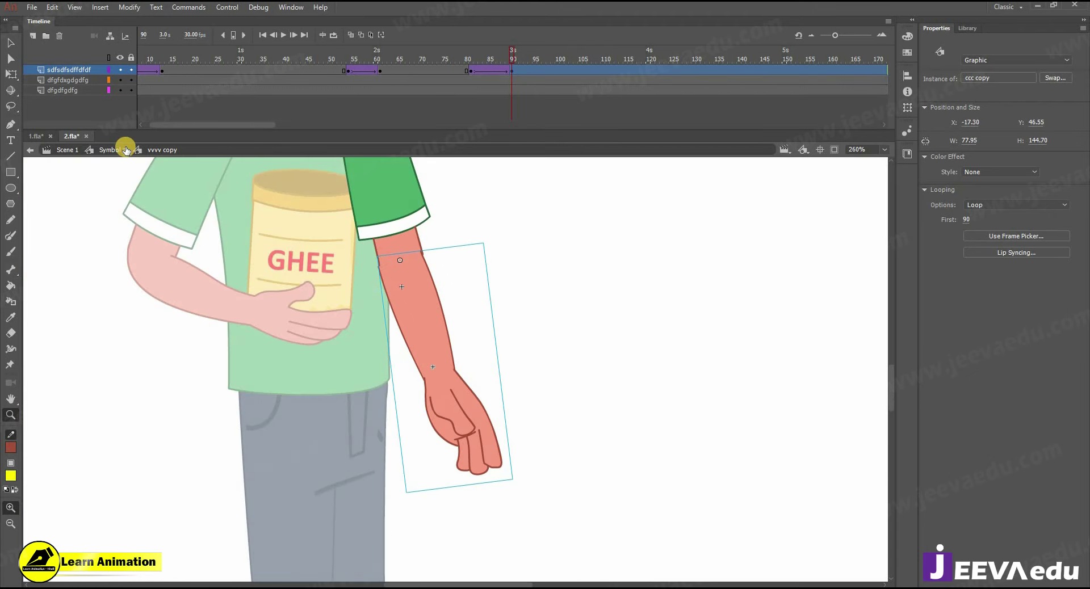
{"action": "left_click", "coordinate": [535, 271]}
{"action": "left_click", "coordinate": [517, 276]}
{"action": "key", "text": "Right"}
{"action": "key", "text": "Right"}
{"action": "key", "text": "Right"}
{"action": "key", "text": "Right"}
{"action": "key", "text": "Right"}
{"action": "key", "text": "Right"}
{"action": "key", "text": "Right"}
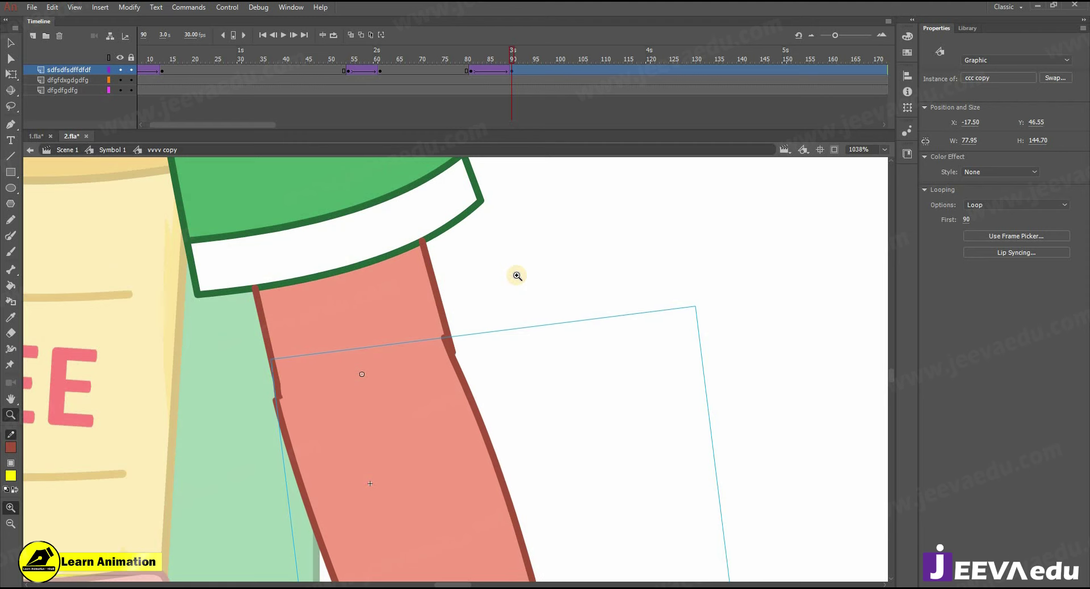
{"action": "left_click", "coordinate": [504, 298], "text": "alt"}
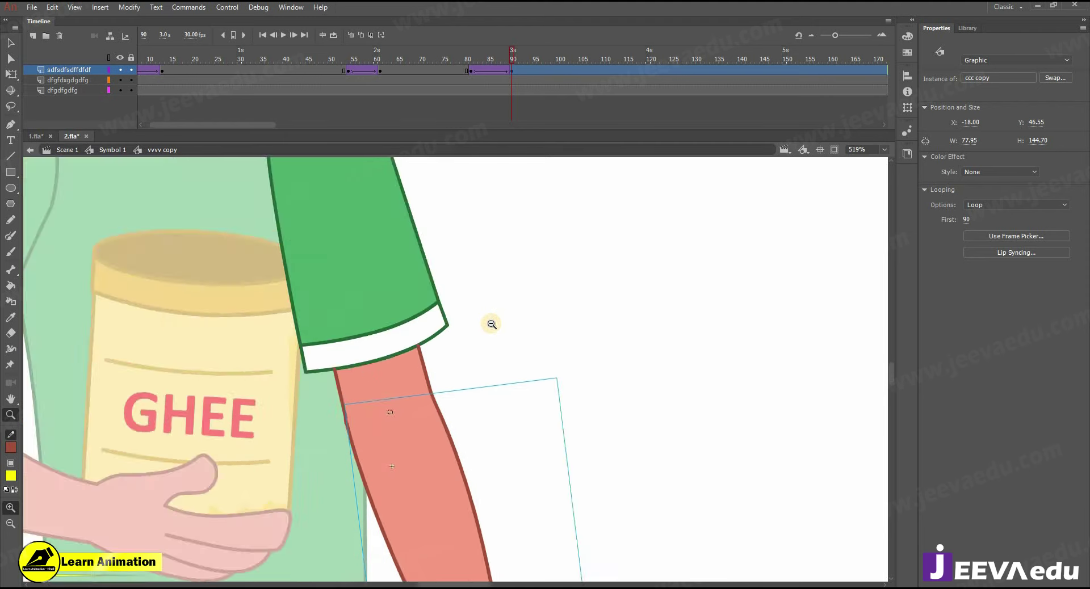
{"action": "left_click", "coordinate": [495, 307], "text": "alt"}
{"action": "left_click", "coordinate": [495, 284], "text": "alt"}
Step: Return to Symbol 1 and rotate the lowered arm slightly clockwise toward the body at frame 90
{"action": "key", "text": "v"}
{"action": "double_click", "coordinate": [519, 271]}
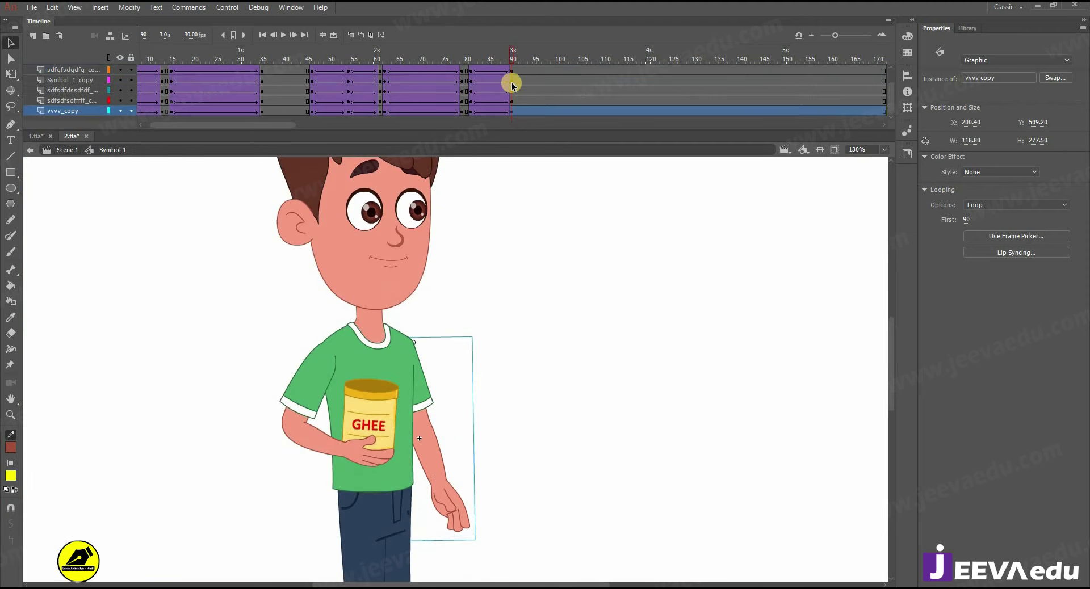
{"action": "left_click_drag", "start_coordinate": [480, 59], "coordinate": [512, 85]}
{"action": "left_click", "coordinate": [456, 518]}
{"action": "key", "text": "q"}
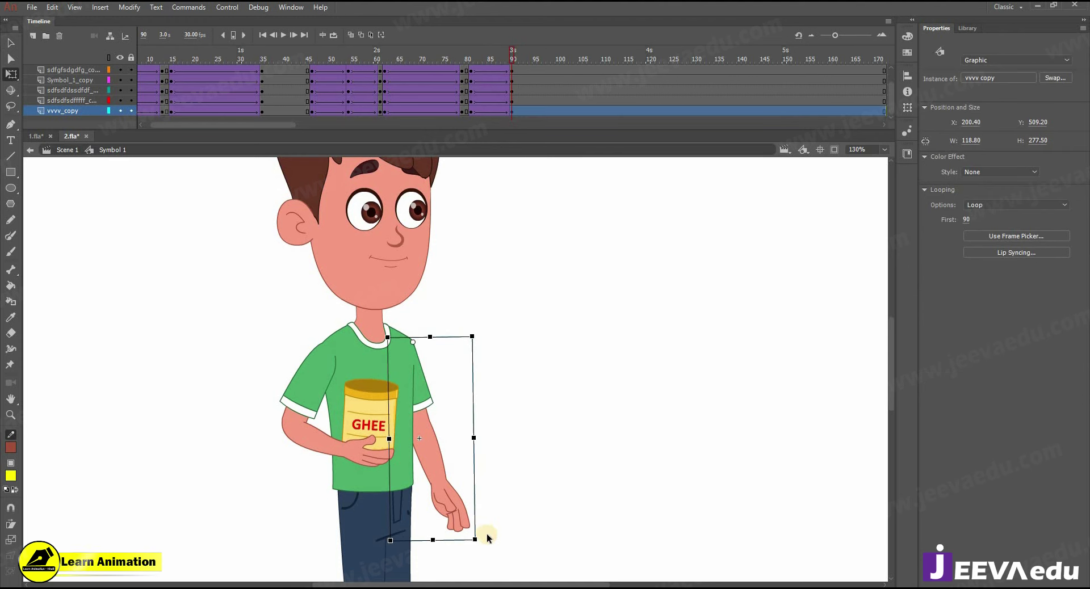
{"action": "left_click_drag", "start_coordinate": [465, 559], "coordinate": [444, 562]}
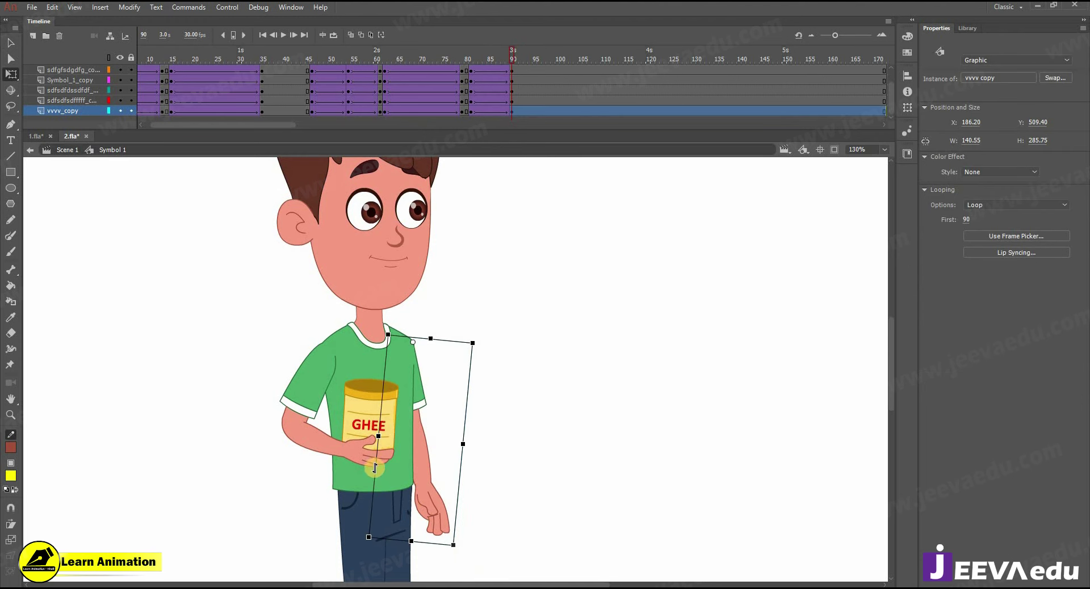
Step: Select the ghee can and the arm holding it, set their pivot at the shoulder and rotate them slightly at frame 90
{"action": "key", "text": "z"}
{"action": "left_click", "coordinate": [382, 413]}
{"action": "key", "text": "v"}
{"action": "left_click", "coordinate": [380, 443]}
{"action": "left_click", "coordinate": [391, 366], "text": "shift"}
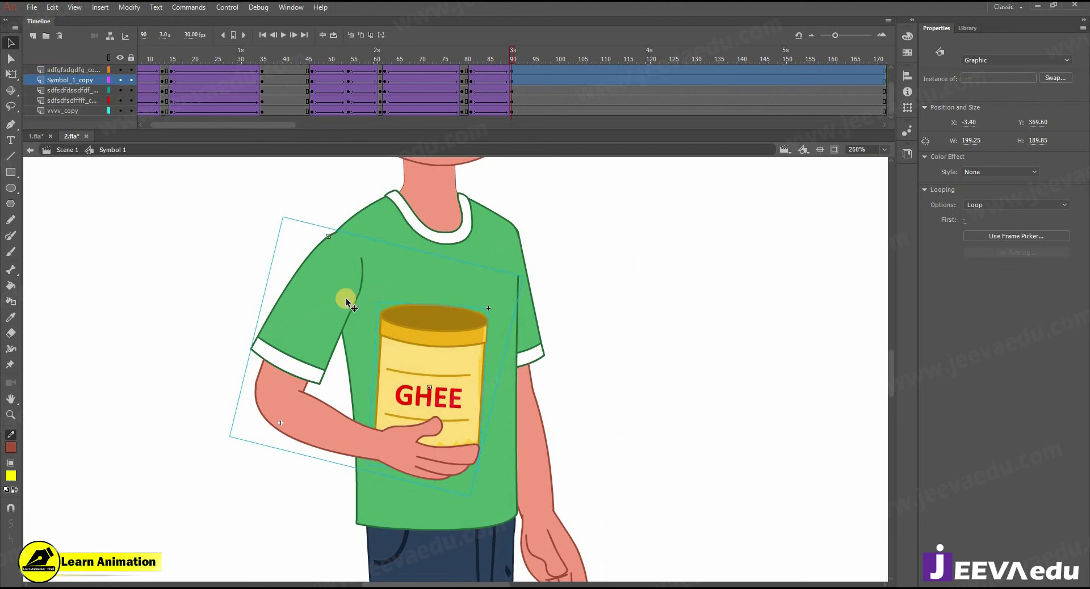
{"action": "key", "text": "q"}
{"action": "left_click", "coordinate": [339, 235]}
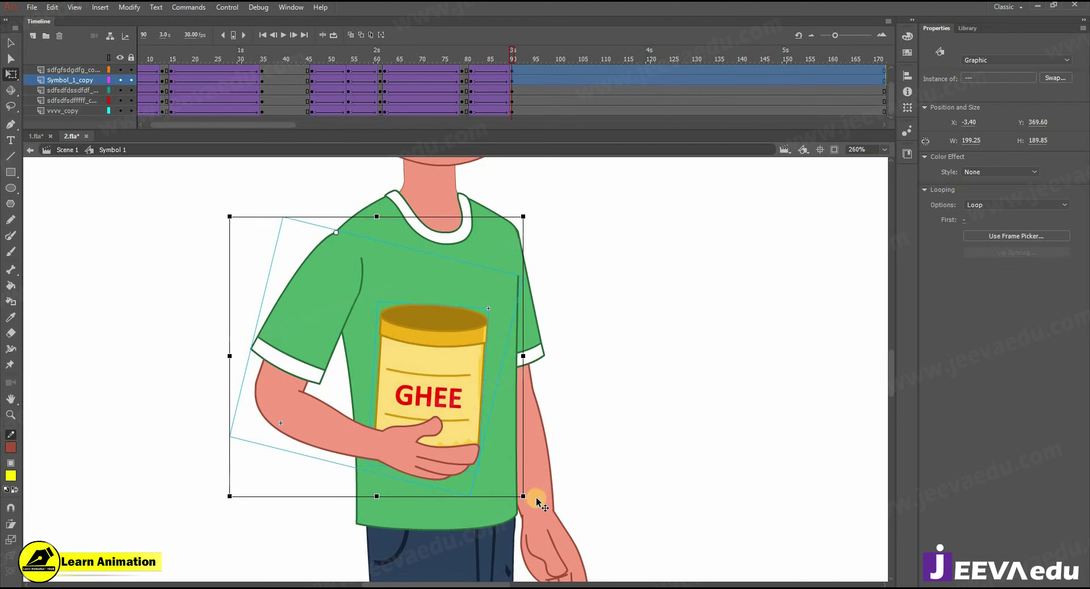
{"action": "left_click_drag", "start_coordinate": [532, 497], "coordinate": [558, 495]}
Step: View the whole character, then scrub and play the gesture leading up to frame 90
{"action": "key", "text": "z"}
{"action": "left_click", "coordinate": [523, 348], "text": "alt"}
{"action": "left_click_drag", "start_coordinate": [518, 370], "coordinate": [571, 472]}
{"action": "left_click", "coordinate": [514, 391], "text": "alt"}
{"action": "mouse_move", "coordinate": [521, 389]}
{"action": "left_mouse_down"}
{"action": "mouse_move", "coordinate": [547, 416]}
{"action": "mouse_move", "coordinate": [540, 387]}
{"action": "left_mouse_up"}
{"action": "left_click_drag", "start_coordinate": [504, 53], "coordinate": [416, 83]}
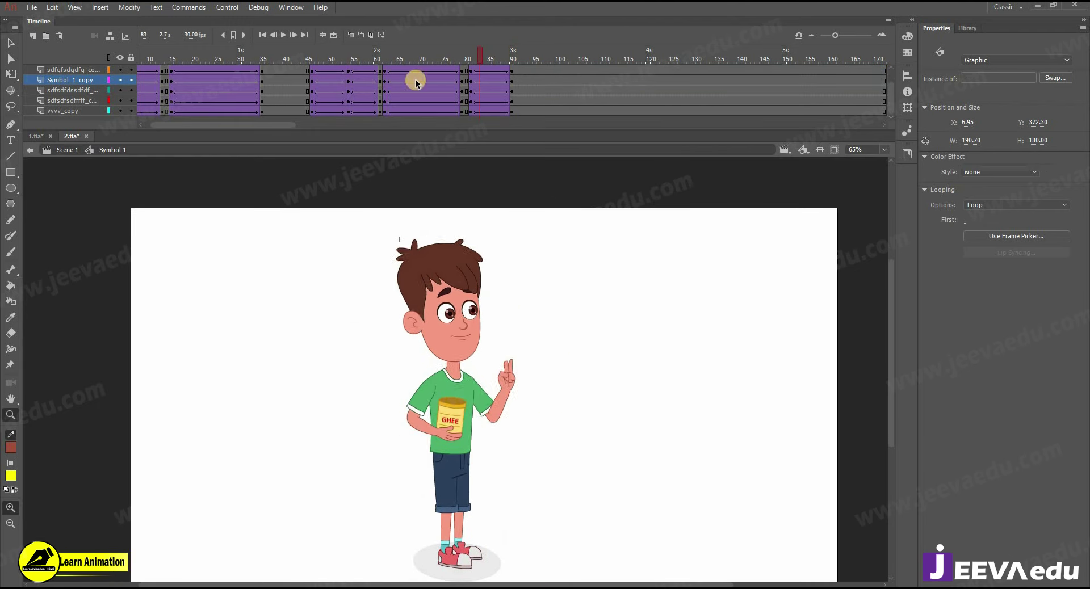
{"action": "key", "text": "Return"}
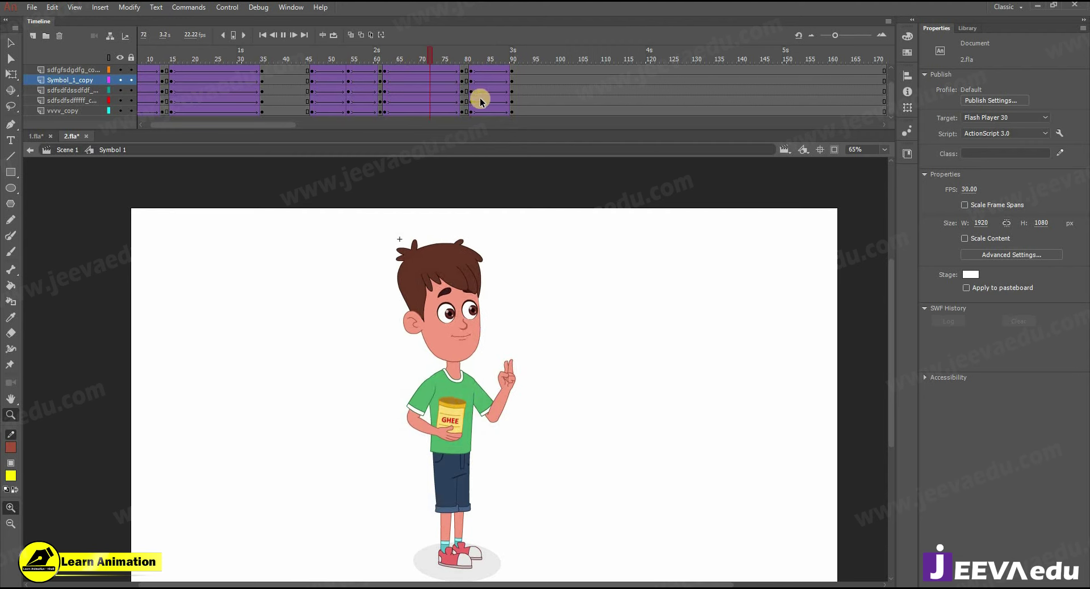
Step: Remove the frames after frame 97 from all layers of Symbol 1 and play the animation
{"action": "scroll", "coordinate": [548, 67], "scroll_direction": "up", "scroll_amount": 1}
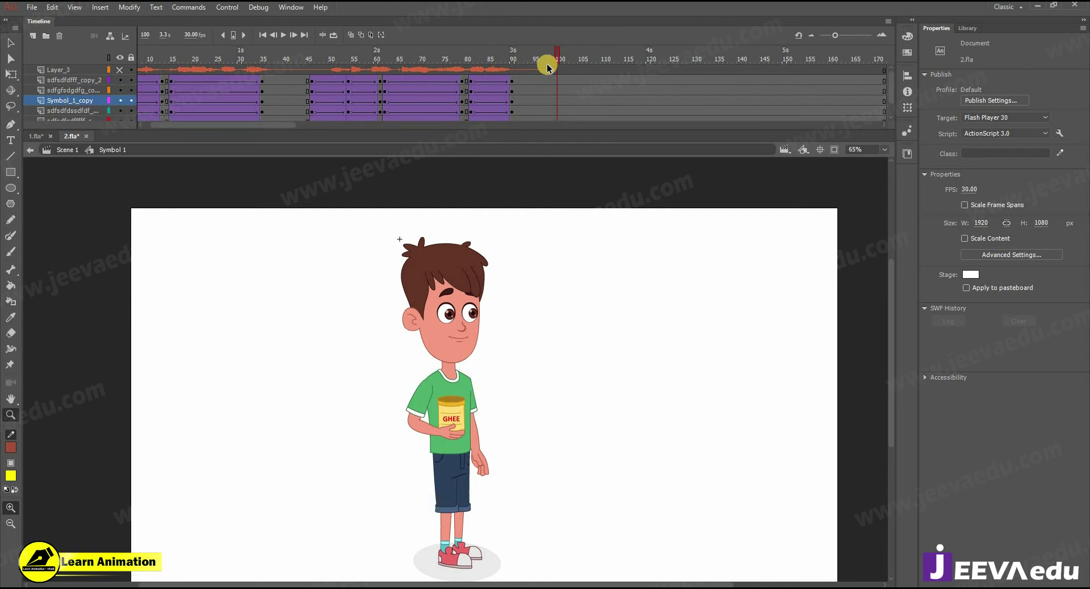
{"action": "left_click_drag", "start_coordinate": [606, 217], "coordinate": [736, 377]}
{"action": "scroll", "coordinate": [626, 87], "scroll_direction": "up", "scroll_amount": 2}
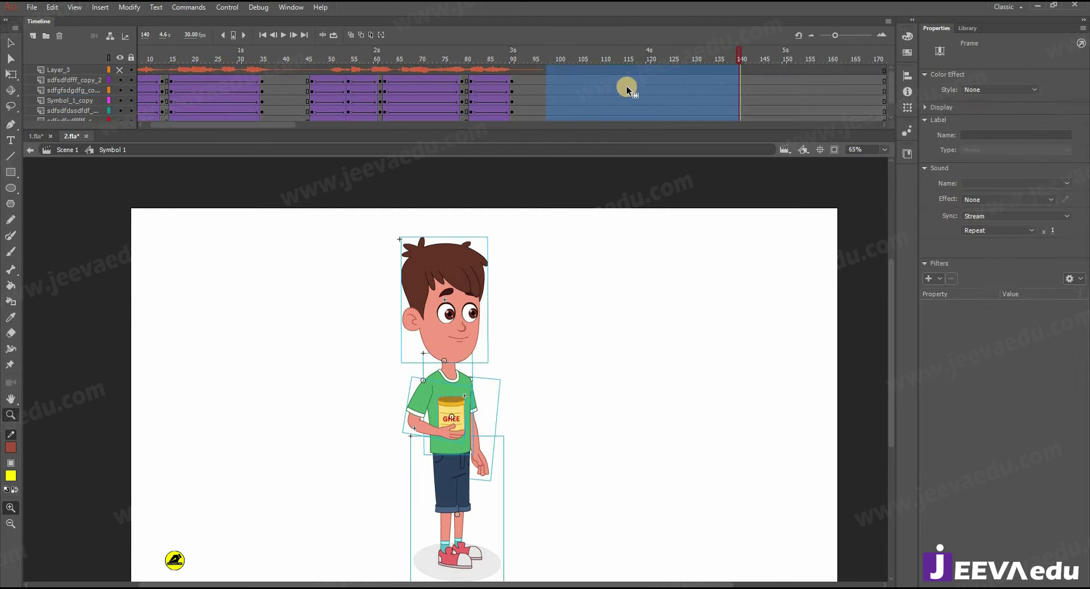
{"action": "key", "text": "shift+F5"}
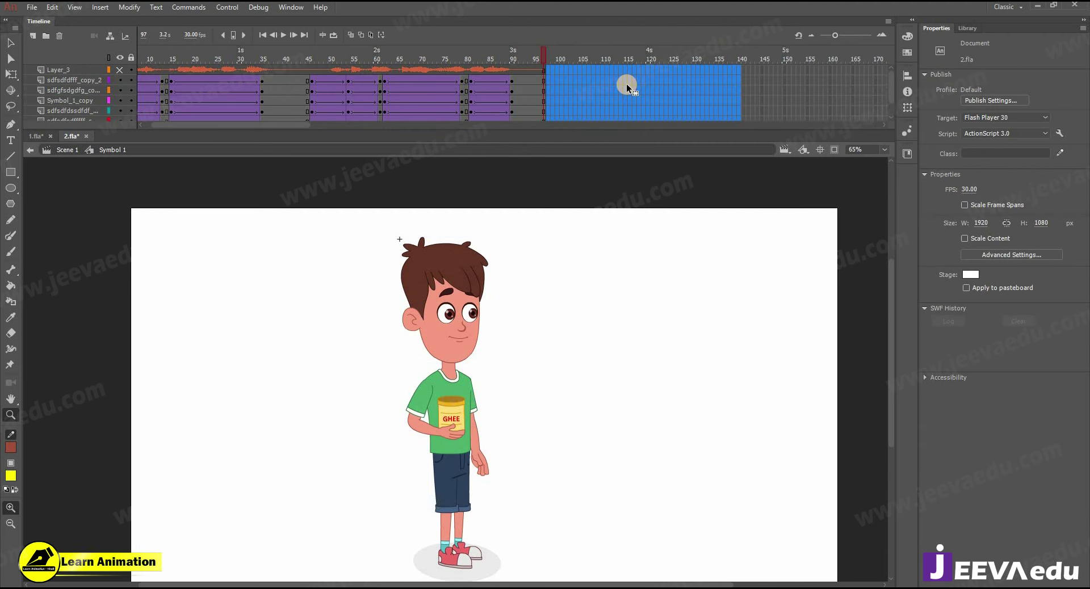
{"action": "key", "text": "Return"}
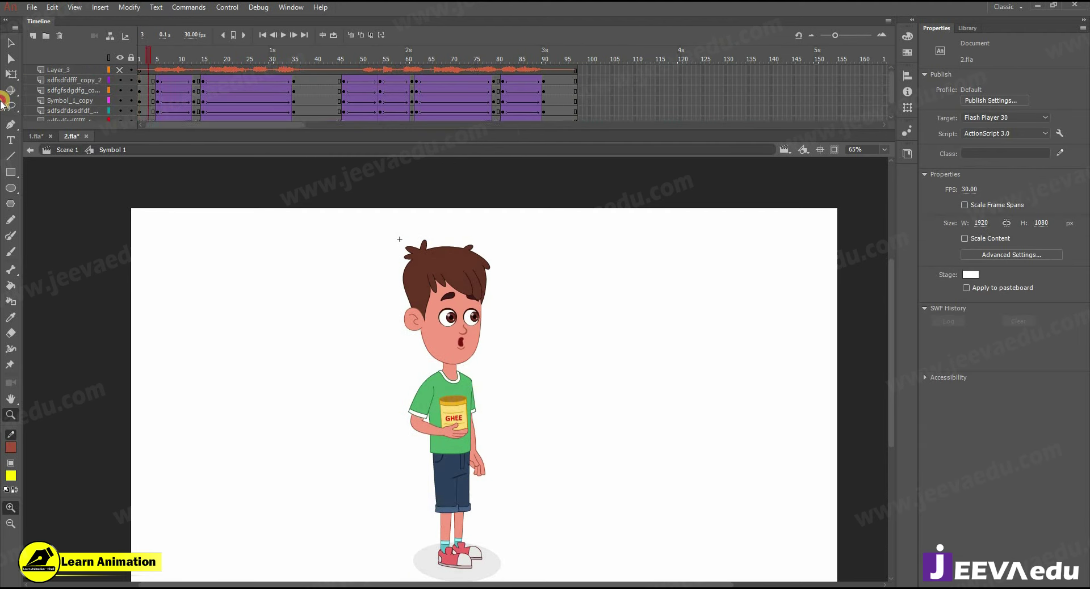
Step: Copy the audio layer Layer_3 from Symbol 1 and paste it into Scene 1
{"action": "left_click", "coordinate": [461, 395], "text": "alt"}
{"action": "left_click", "coordinate": [462, 403]}
{"action": "left_click_drag", "start_coordinate": [464, 403], "coordinate": [480, 458]}
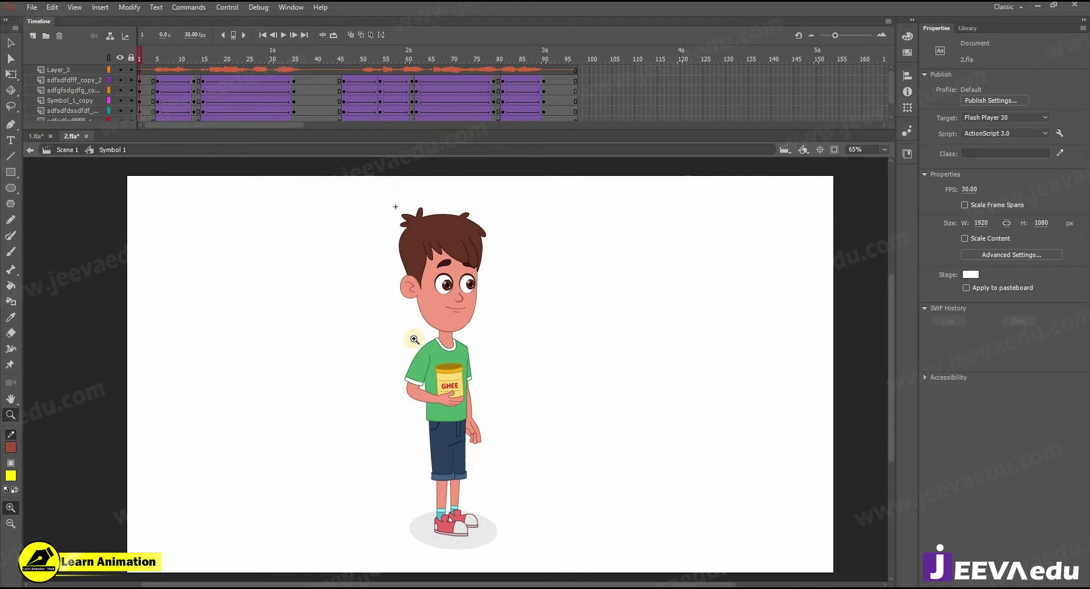
{"action": "right_click", "coordinate": [75, 68]}
{"action": "left_click", "coordinate": [117, 169]}
{"action": "left_click", "coordinate": [67, 150]}
{"action": "right_click", "coordinate": [80, 69]}
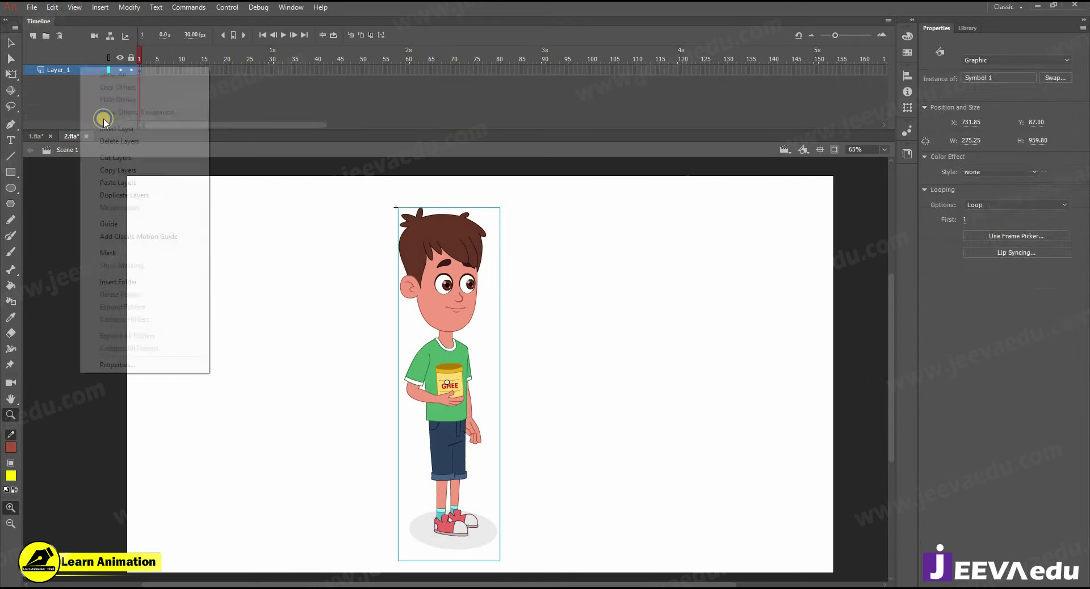
{"action": "left_click", "coordinate": [117, 187]}
Step: Extend the character layer in Scene 1 to frame 97 and play the scene with the audio
{"action": "left_click", "coordinate": [575, 80]}
{"action": "key", "text": "F5"}
{"action": "left_click", "coordinate": [179, 94]}
{"action": "key", "text": "Return"}
{"action": "left_click", "coordinate": [364, 364], "text": "alt"}
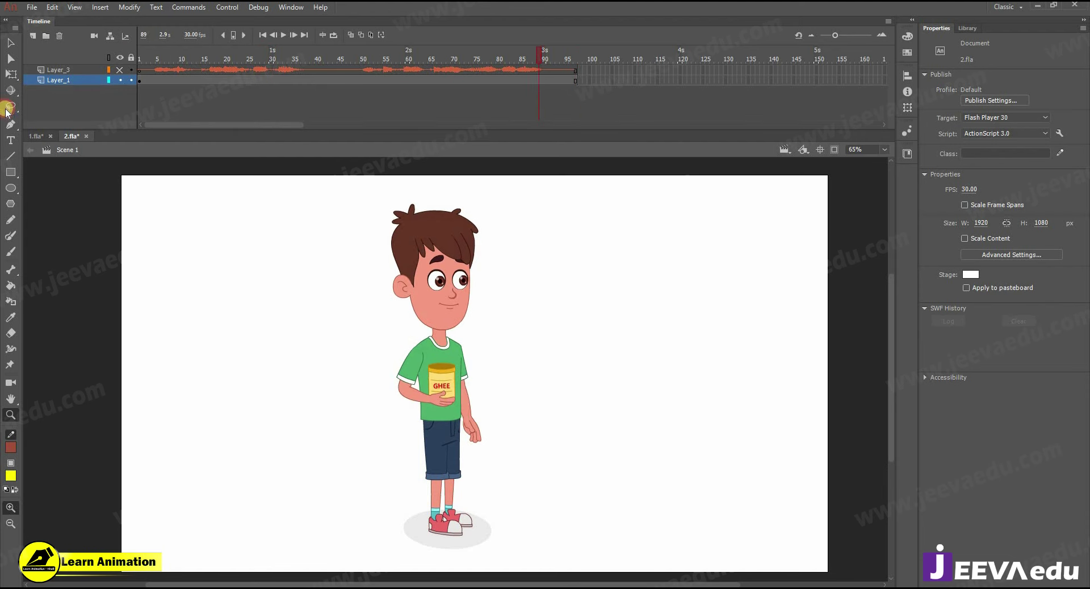
Step: Switch to 1.fla, go to frame 1, show the artwork outside the stage and open the shop scene for editing
{"action": "left_click", "coordinate": [34, 136]}
{"action": "left_click", "coordinate": [474, 419], "text": "alt"}
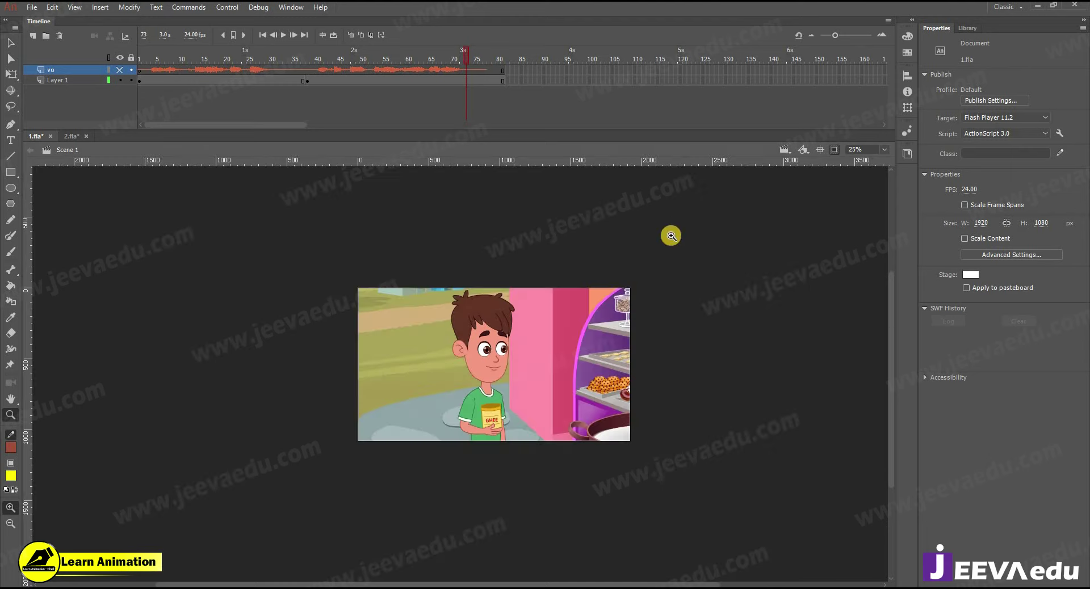
{"action": "left_click", "coordinate": [182, 70]}
{"action": "left_click", "coordinate": [140, 60]}
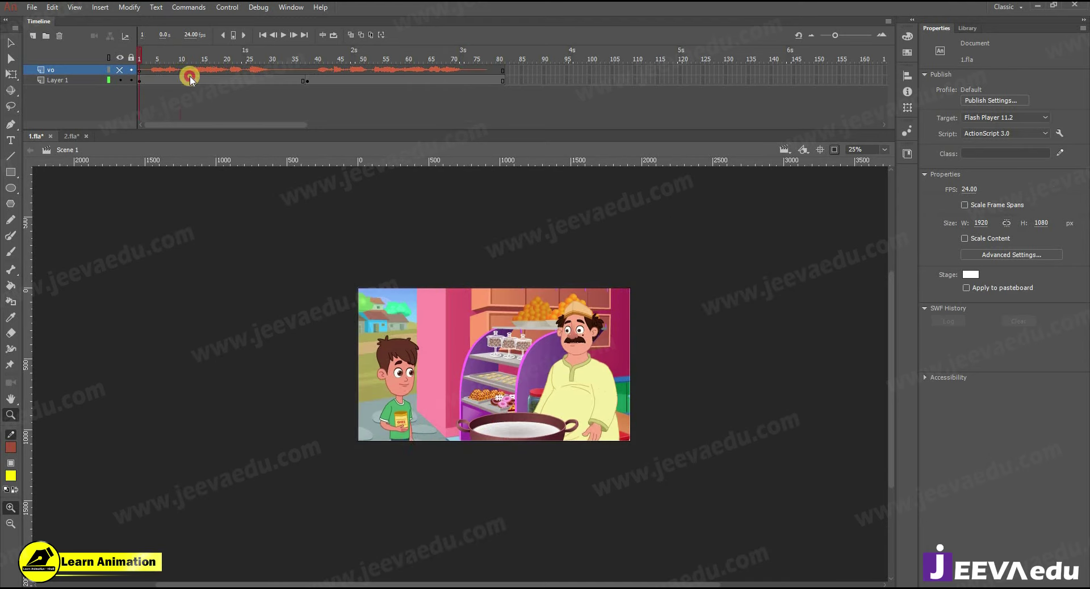
{"action": "left_click", "coordinate": [834, 149]}
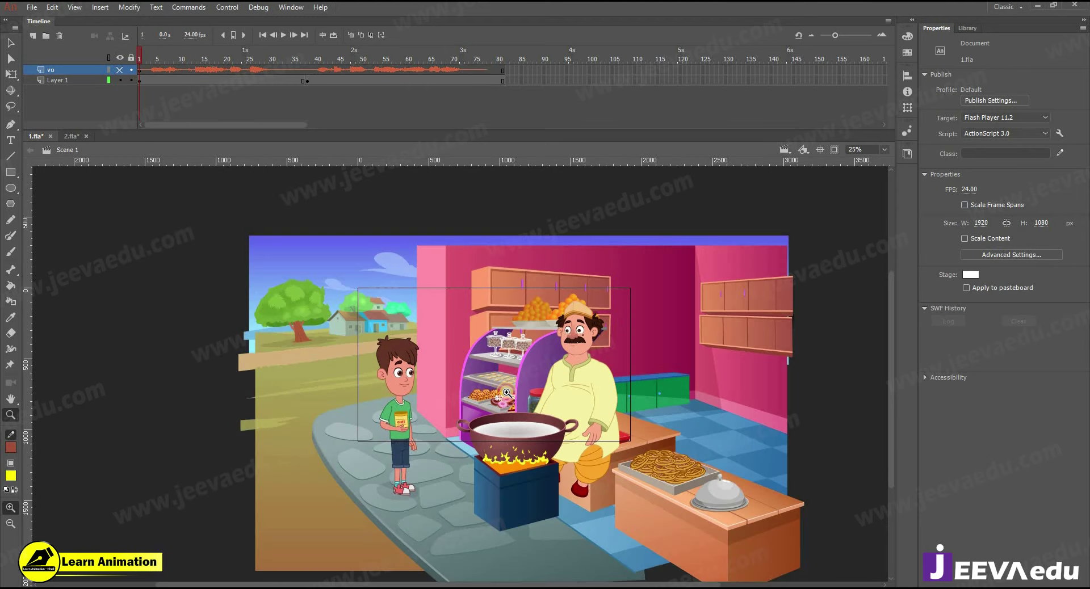
{"action": "left_click", "coordinate": [497, 379], "text": "alt"}
{"action": "key", "text": "v"}
{"action": "double_click", "coordinate": [476, 386]}
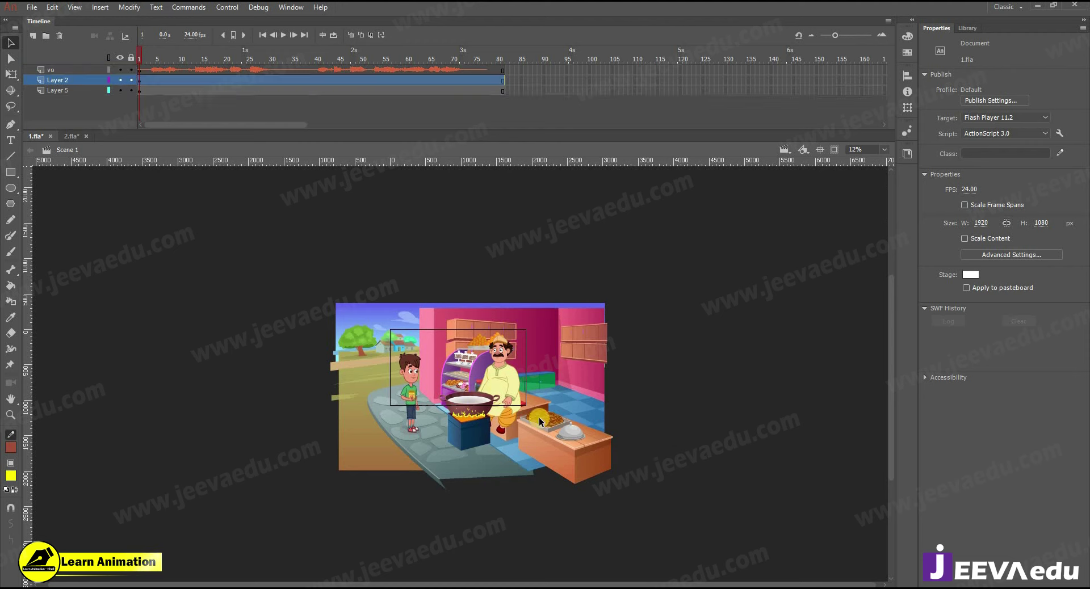
Step: Select the shop background, sweet seller and stove inside Symbol 2, leave out the boy, and copy them
{"action": "left_click_drag", "start_coordinate": [621, 565], "coordinate": [285, 278]}
{"action": "left_click_drag", "start_coordinate": [518, 388], "coordinate": [555, 381]}
{"action": "key", "text": "ctrl+z"}
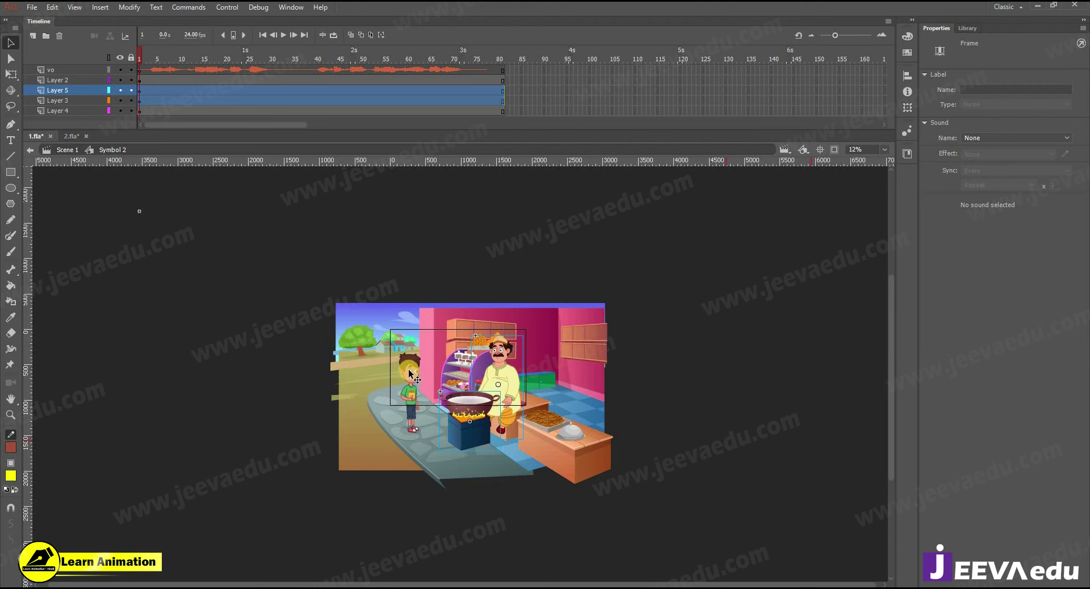
{"action": "left_click", "coordinate": [401, 378]}
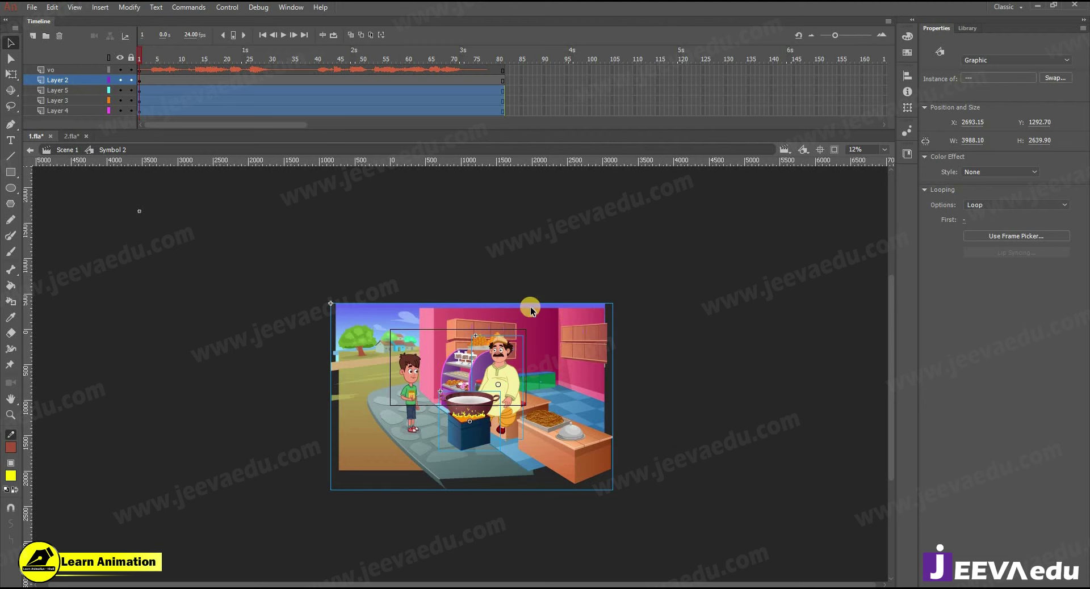
Step: Switch to 2.fla and add a new layer beneath Layer_1 in Scene 1
{"action": "left_click", "coordinate": [72, 136]}
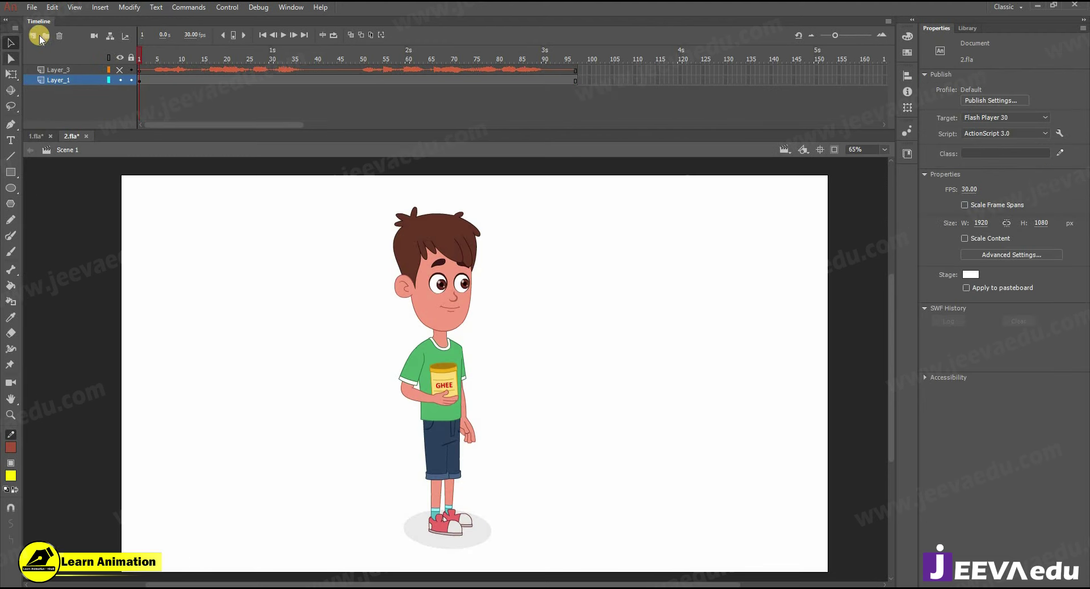
{"action": "left_click", "coordinate": [32, 37]}
{"action": "left_click", "coordinate": [93, 91]}
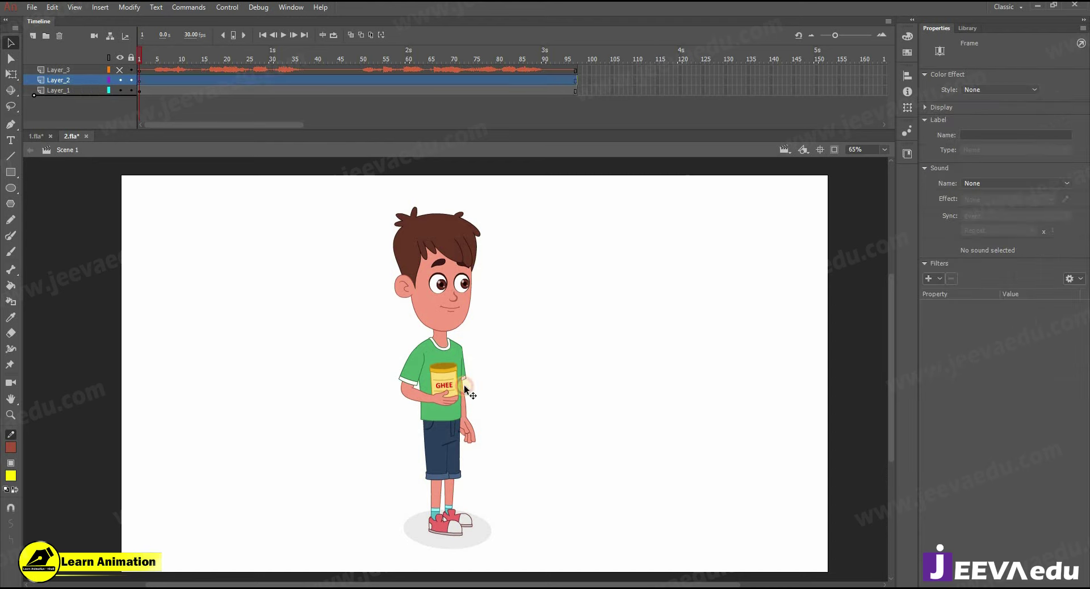
{"action": "key", "text": "z"}
{"action": "left_click", "coordinate": [478, 409], "text": "alt"}
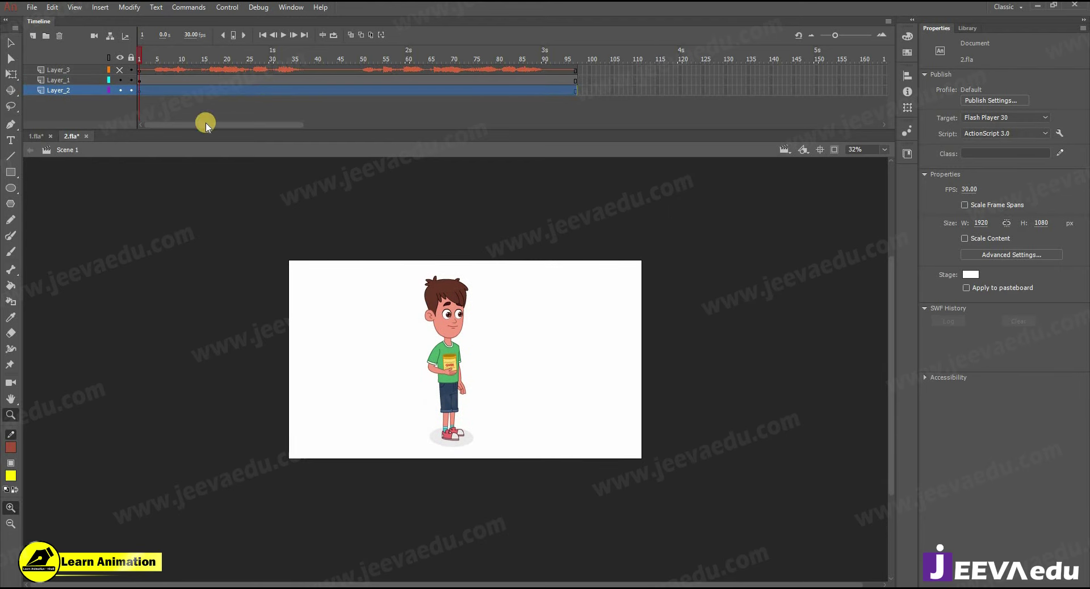
{"action": "left_click_drag", "start_coordinate": [145, 61], "coordinate": [137, 107]}
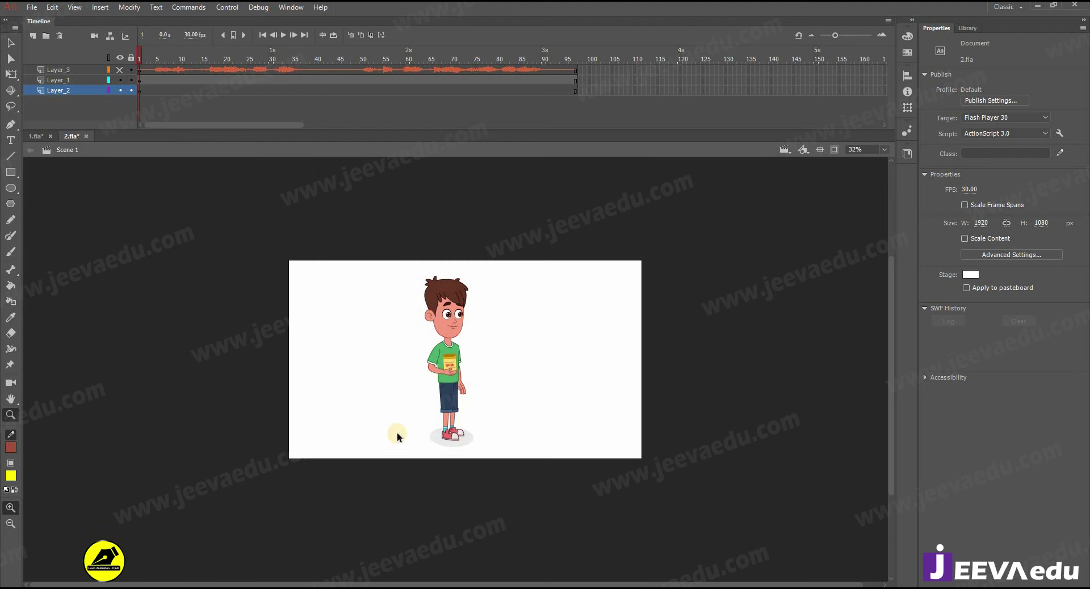
Step: Paste the copied shop artwork into Layer_2 without replacing the existing library items
{"action": "key", "text": "ctrl+v"}
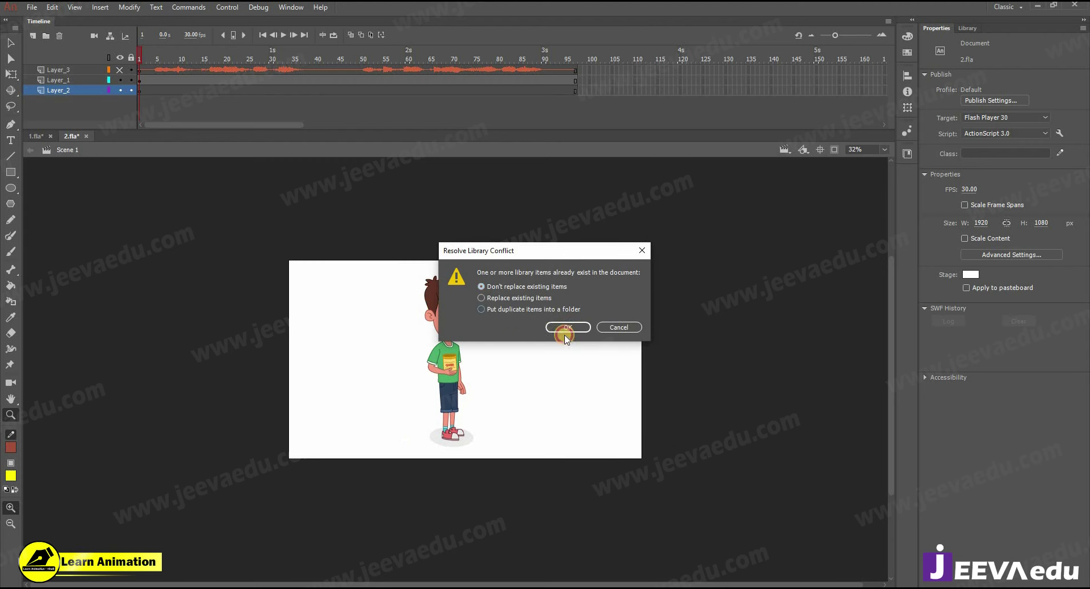
{"action": "left_click", "coordinate": [565, 327]}
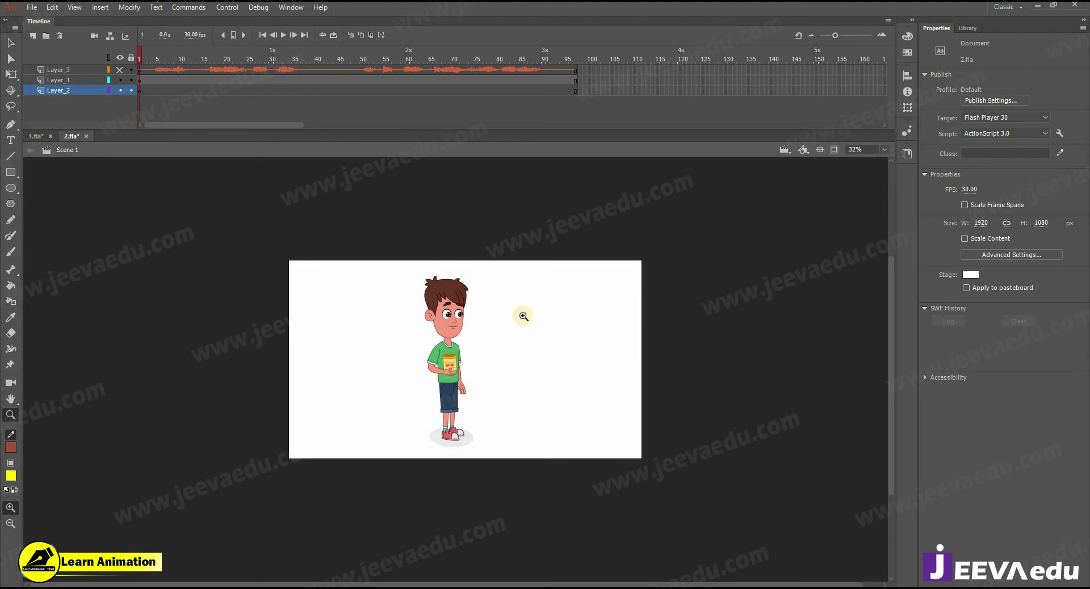
{"action": "key", "text": "ctrl+shift+v"}
{"action": "left_click", "coordinate": [495, 406], "text": "alt"}
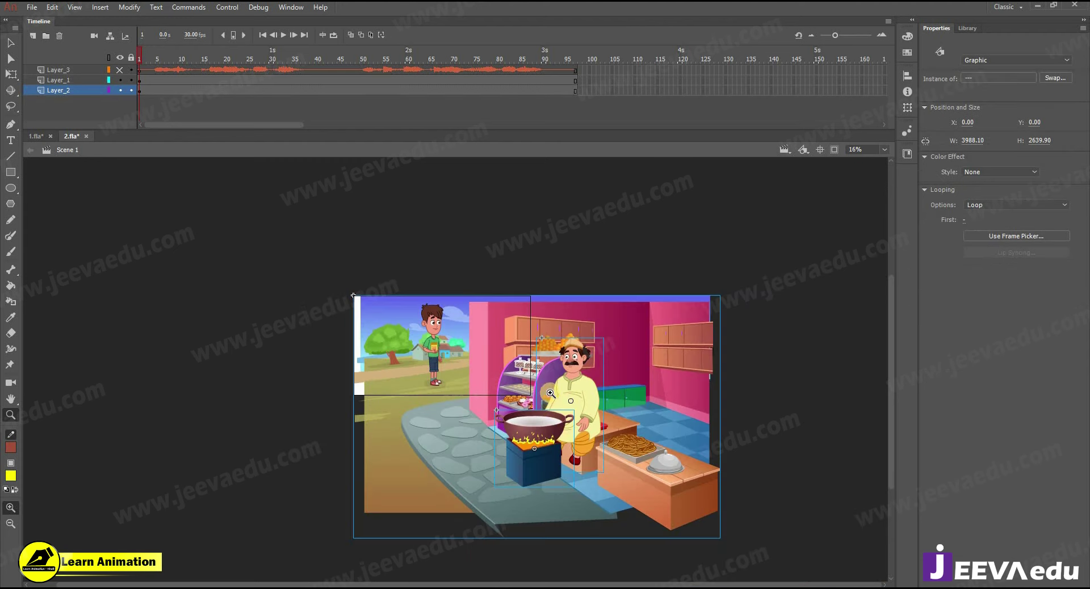
Step: Scale the shop artwork to about 2347 x 1553 px and position it at about X -117, Y -154 around the stage
{"action": "key", "text": "v"}
{"action": "left_click_drag", "start_coordinate": [715, 315], "coordinate": [601, 260]}
{"action": "key", "text": "q"}
{"action": "left_click_drag", "start_coordinate": [490, 353], "coordinate": [482, 361]}
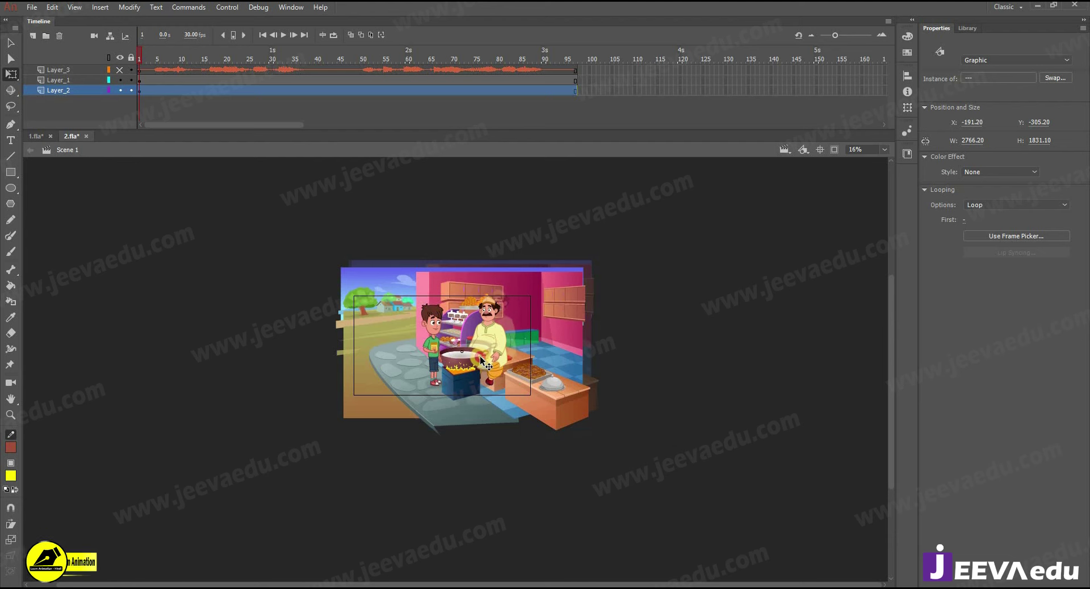
{"action": "left_click_drag", "start_coordinate": [593, 267], "coordinate": [573, 280]}
{"action": "left_click_drag", "start_coordinate": [505, 339], "coordinate": [500, 337]}
Step: Distribute the shop artwork to separate layers and delete the emptied Layer_2
{"action": "right_click", "coordinate": [478, 325]}
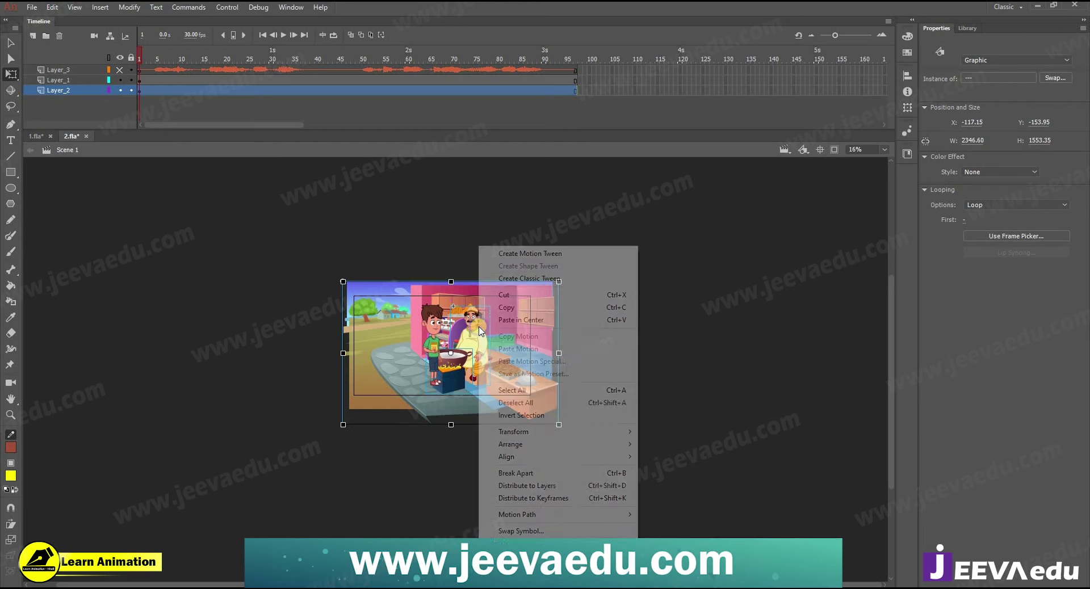
{"action": "key", "text": "Return"}
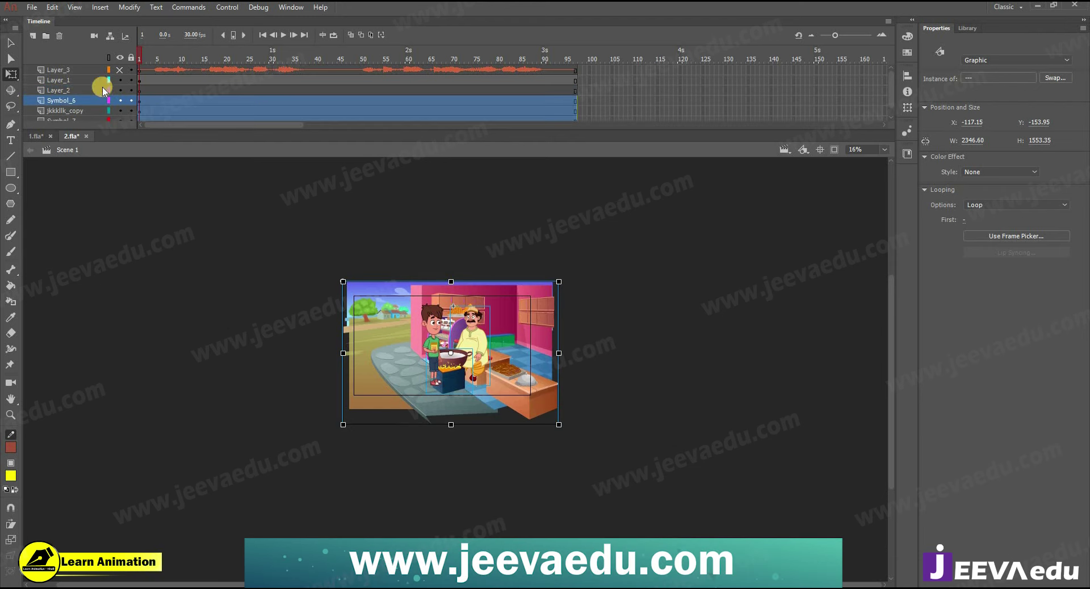
{"action": "left_click", "coordinate": [73, 91]}
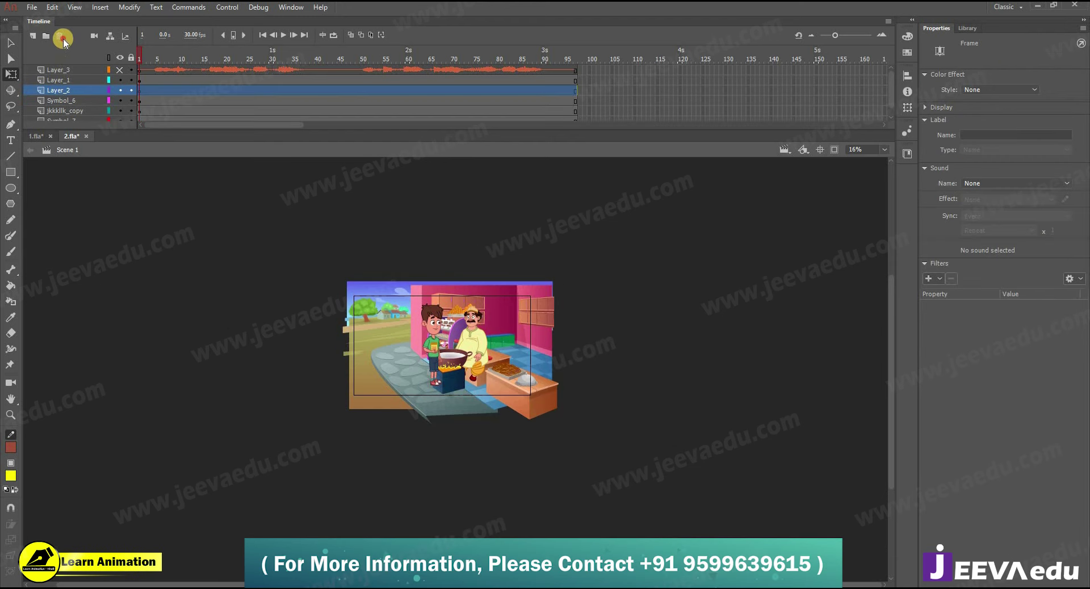
{"action": "left_click", "coordinate": [61, 37]}
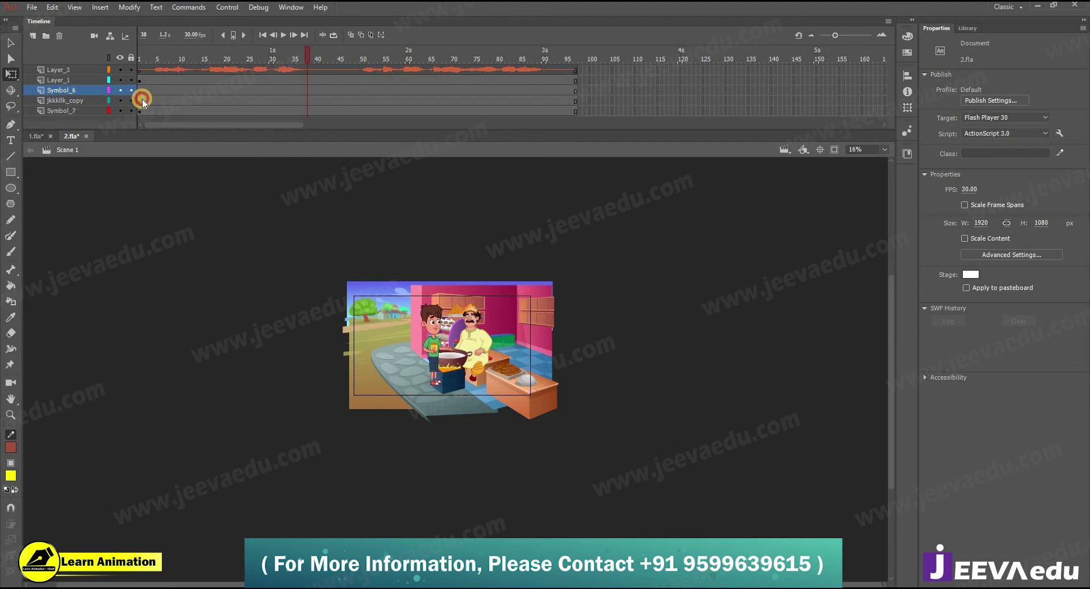
Step: Move the boy away from the stove onto the stone path beside it
{"action": "left_click", "coordinate": [441, 345]}
{"action": "key", "text": "v"}
{"action": "left_click_drag", "start_coordinate": [441, 376], "coordinate": [408, 380]}
Step: Select the boy together with all the shop artwork and convert everything into one graphic symbol
{"action": "left_click", "coordinate": [392, 340], "text": "alt"}
{"action": "key", "text": "v"}
{"action": "left_click_drag", "start_coordinate": [298, 299], "coordinate": [633, 500]}
{"action": "left_click", "coordinate": [518, 425]}
{"action": "key", "text": "F8"}
{"action": "key", "text": "Return"}
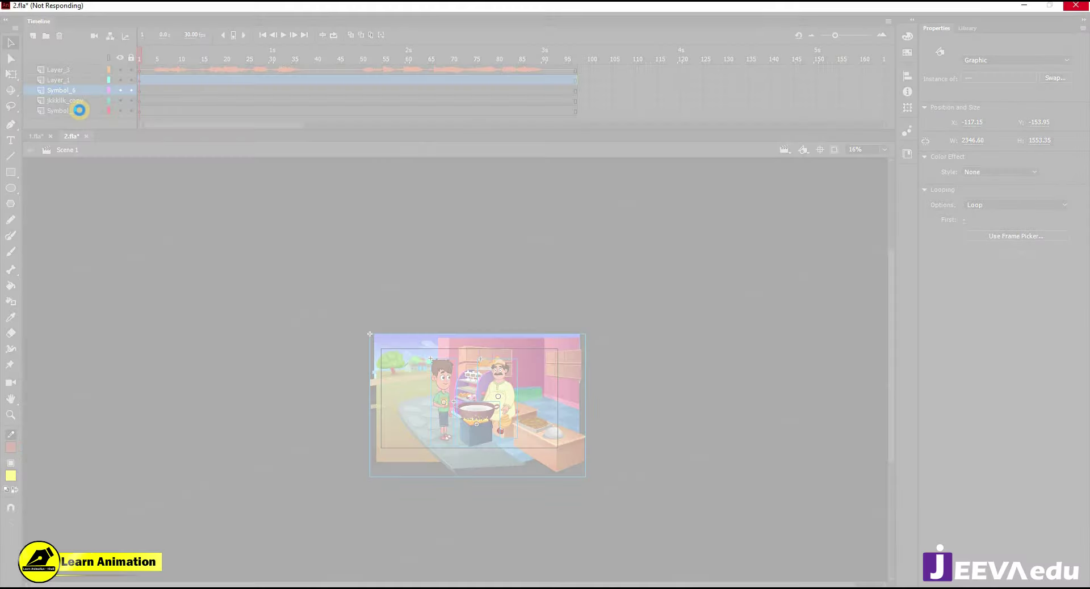
Step: Delete the emptied layers Symbol_6, jkkkllk_copy and Symbol_7 from Scene 1
{"action": "left_click", "coordinate": [64, 90]}
{"action": "left_click", "coordinate": [64, 111], "text": "shift"}
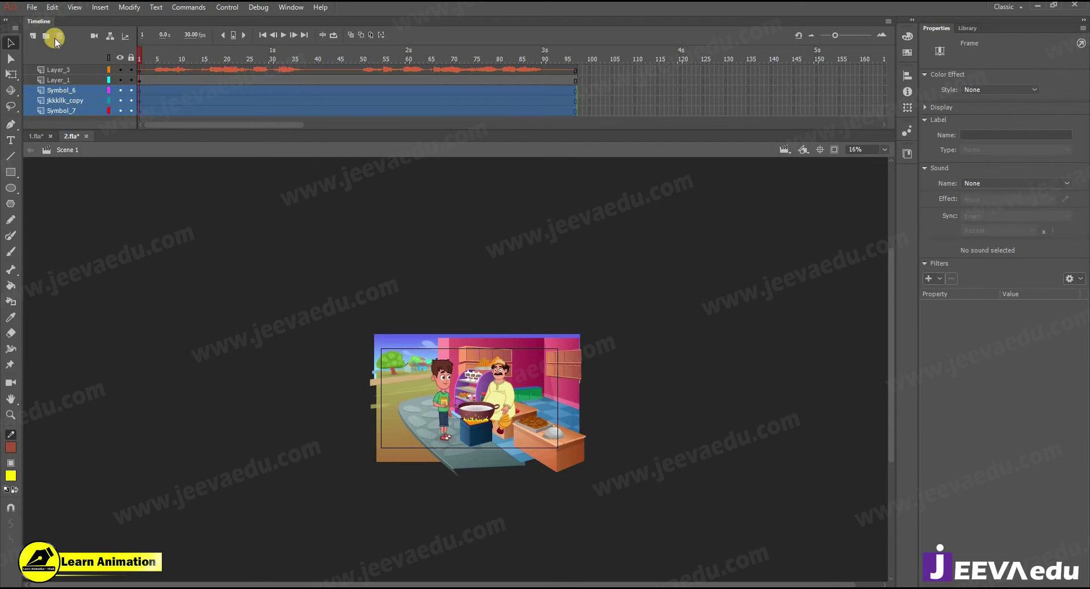
{"action": "left_click", "coordinate": [59, 36]}
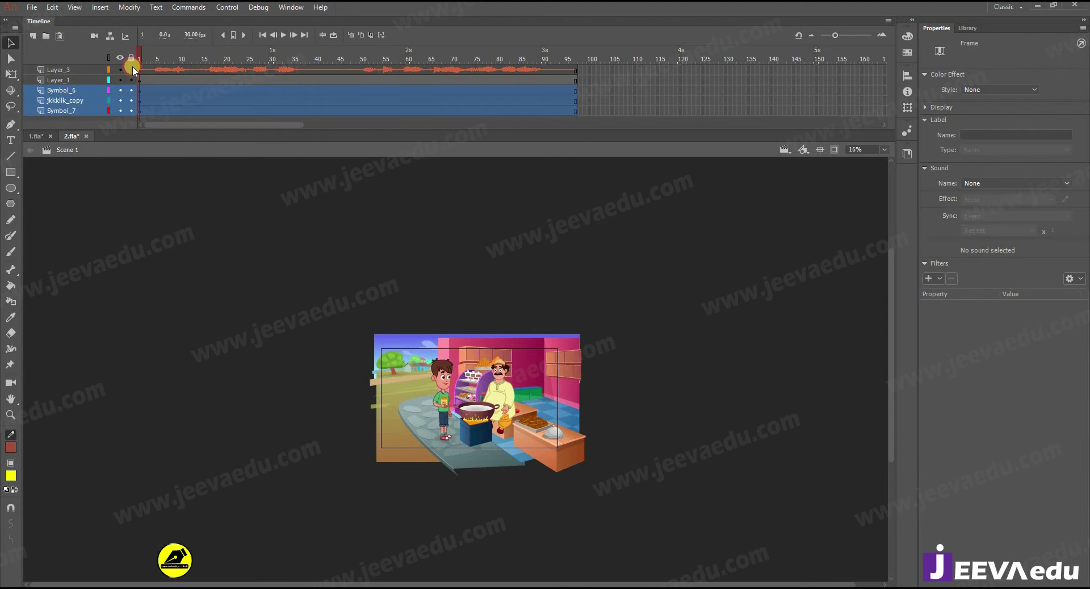
Step: Copy the audio layer Layer_3 from Scene 1 and paste it inside the new combined scene symbol
{"action": "key", "text": "z"}
{"action": "left_click", "coordinate": [476, 413]}
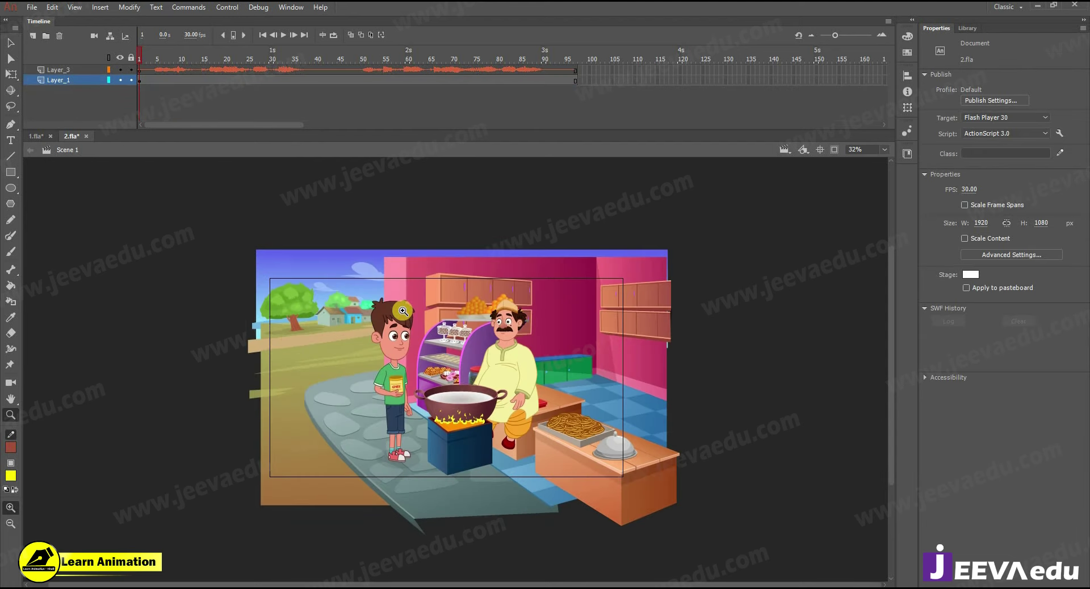
{"action": "left_click", "coordinate": [75, 70]}
{"action": "right_click", "coordinate": [74, 71]}
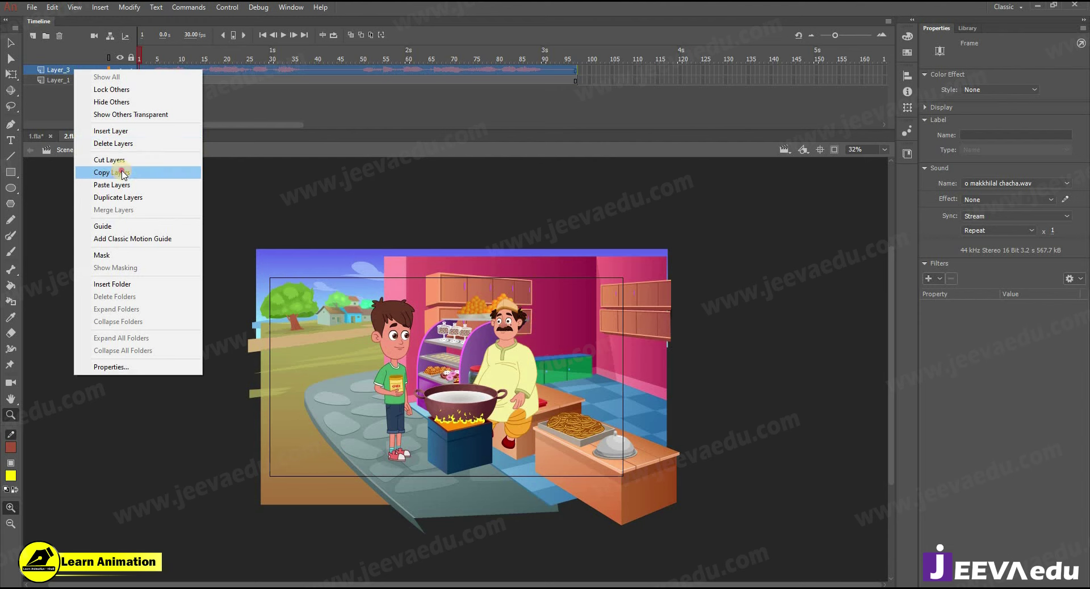
{"action": "left_click", "coordinate": [119, 172]}
{"action": "key", "text": "v"}
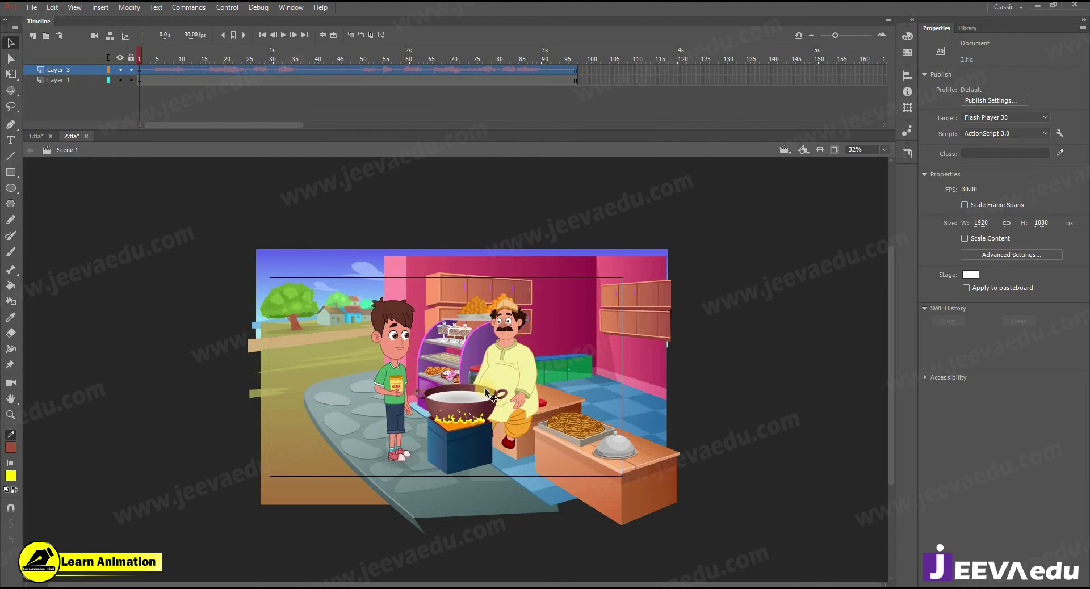
{"action": "double_click", "coordinate": [316, 265]}
{"action": "right_click", "coordinate": [90, 69]}
{"action": "left_click", "coordinate": [128, 183]}
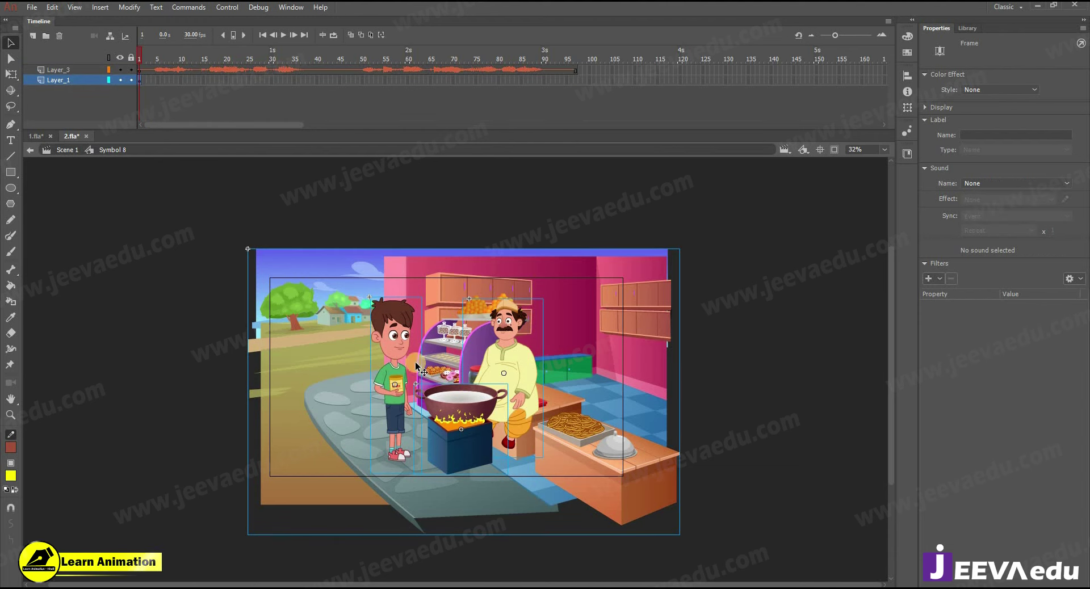
Step: Distribute the boy and shop pieces inside the symbol to separate layers and delete the emptied Layer_1
{"action": "right_click", "coordinate": [440, 364]}
{"action": "left_click", "coordinate": [410, 70]}
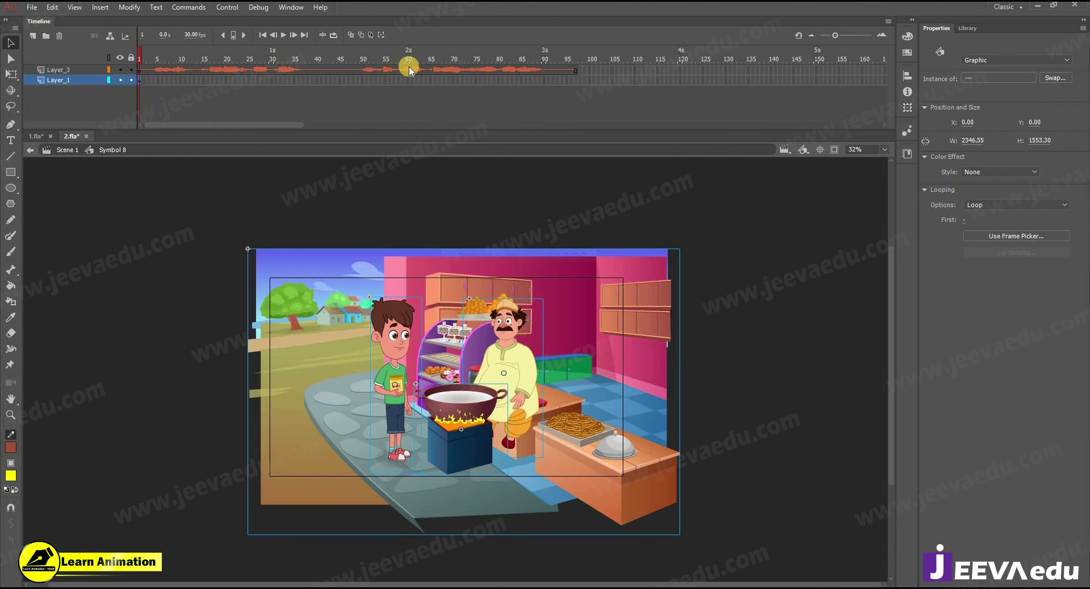
{"action": "key", "text": "ctrl+shift+d"}
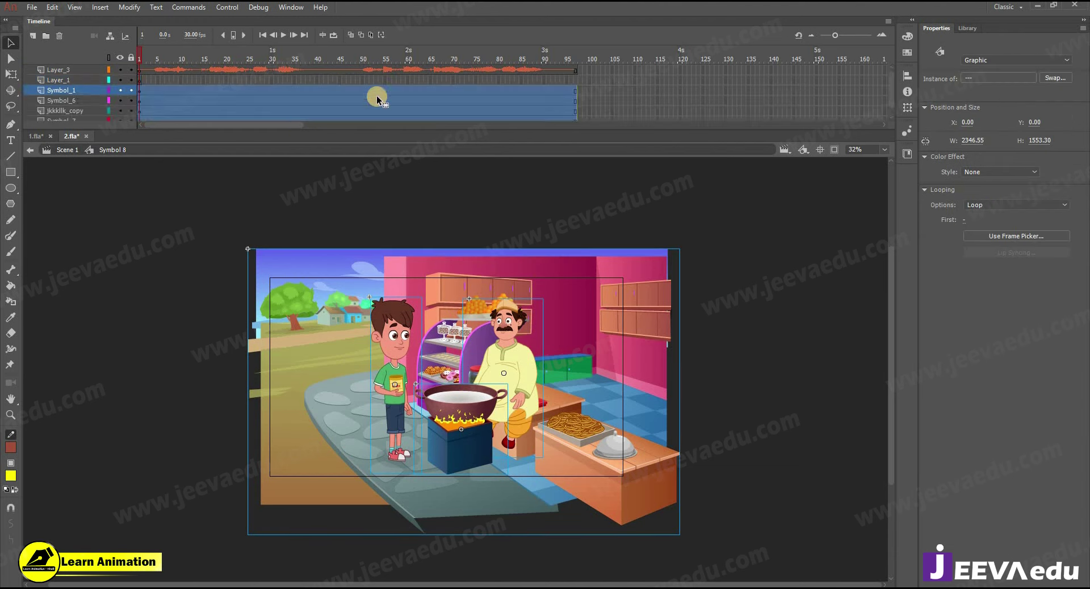
{"action": "left_click", "coordinate": [68, 82]}
{"action": "left_click", "coordinate": [59, 37]}
Step: At frame 72, clip the view to the stage, scale the boy to about 303 x 706 px and move him to about X 531, Y 428
{"action": "left_click_drag", "start_coordinate": [190, 52], "coordinate": [461, 102]}
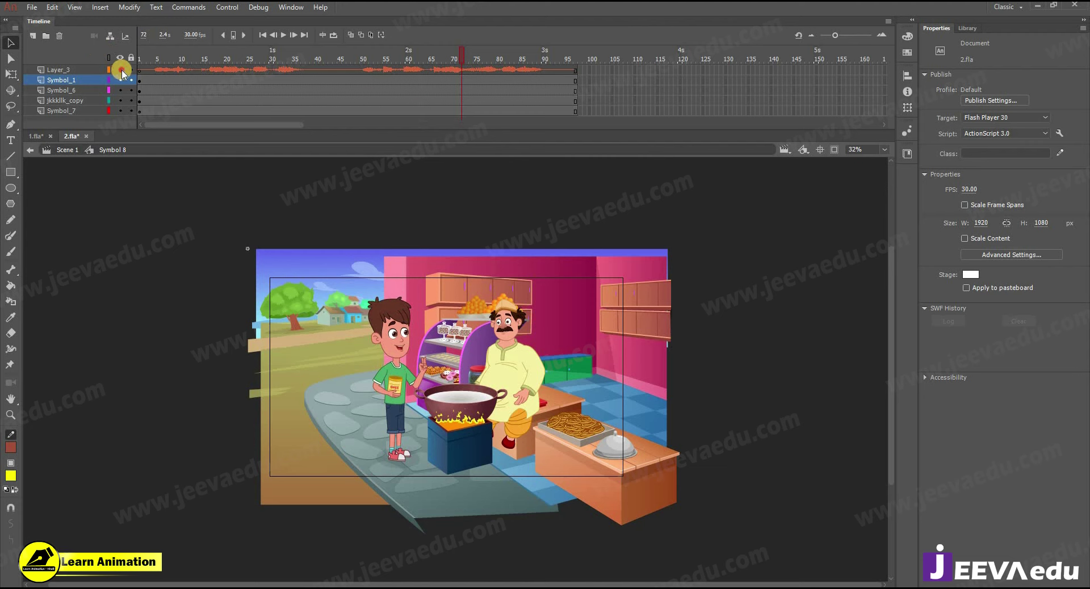
{"action": "key", "text": "z"}
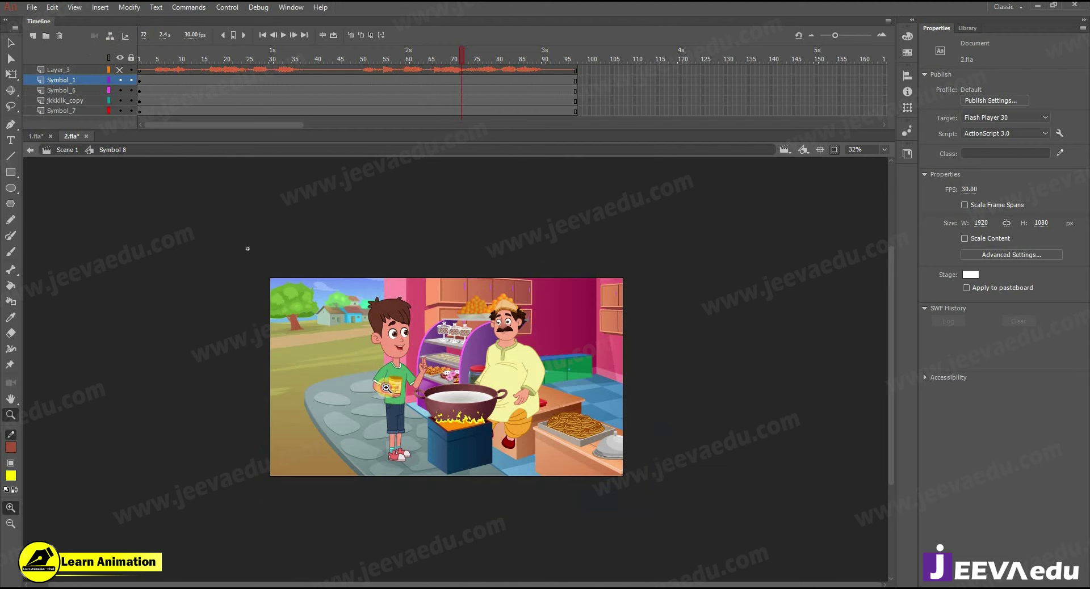
{"action": "left_click", "coordinate": [388, 387]}
{"action": "key", "text": "v"}
{"action": "left_click", "coordinate": [472, 349]}
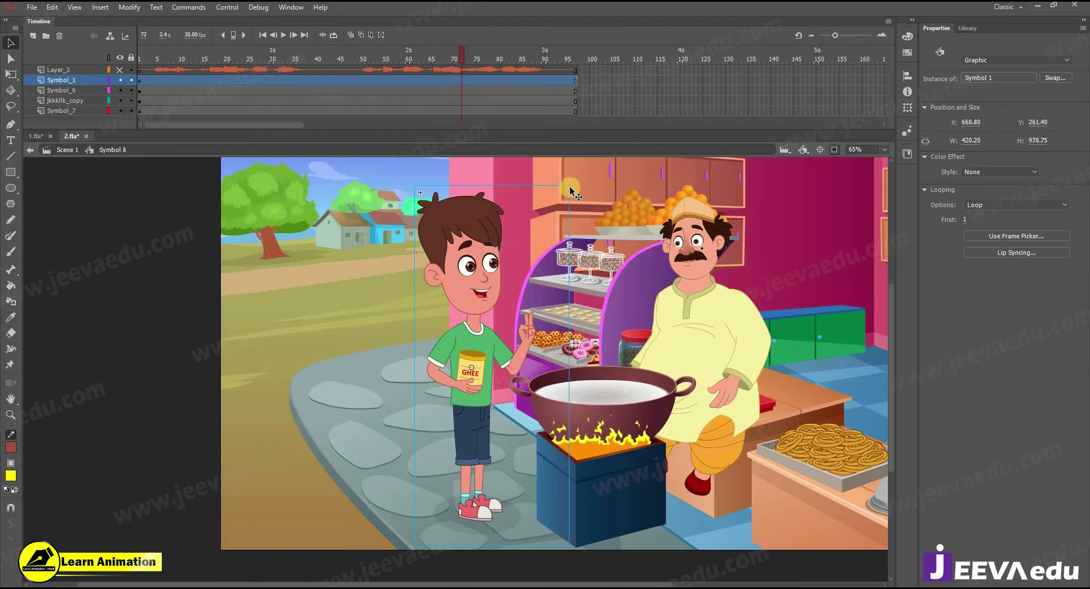
{"action": "key", "text": "q"}
{"action": "left_click_drag", "start_coordinate": [568, 186], "coordinate": [538, 206]}
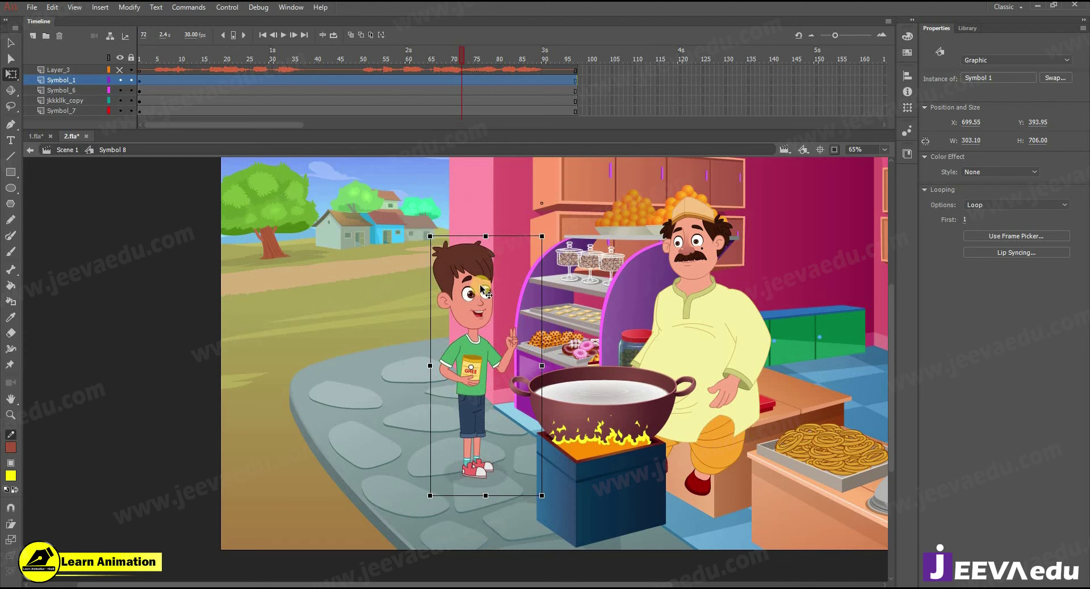
{"action": "left_click_drag", "start_coordinate": [413, 305], "coordinate": [406, 306]}
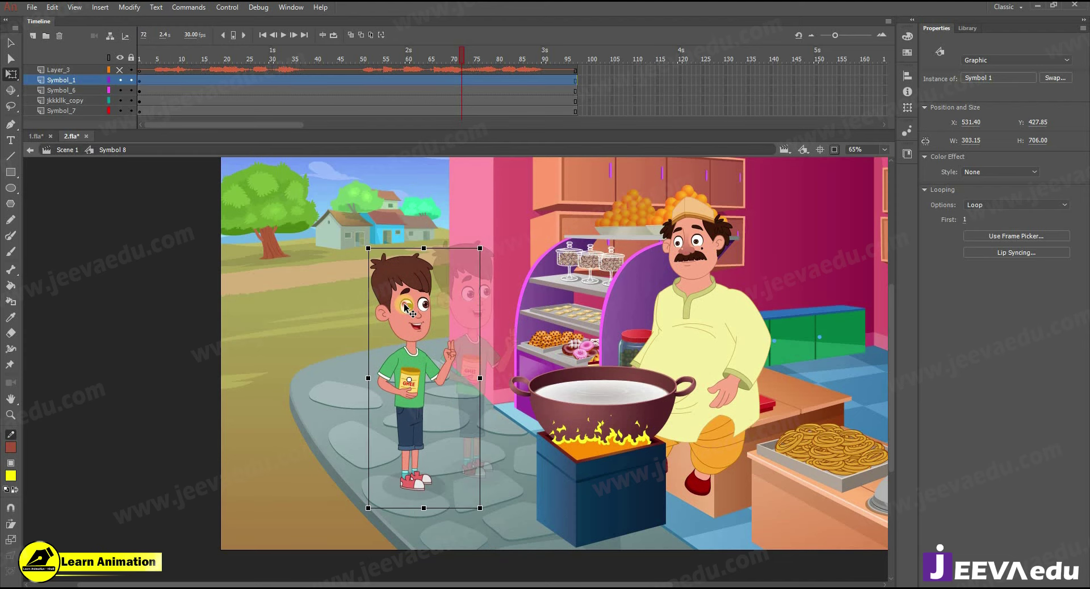
Step: Scale the boy to 105% and nudge him up to about Y 386
{"action": "key", "text": "z"}
{"action": "left_click", "coordinate": [518, 392], "text": "alt"}
{"action": "left_click_drag", "start_coordinate": [414, 382], "coordinate": [418, 364]}
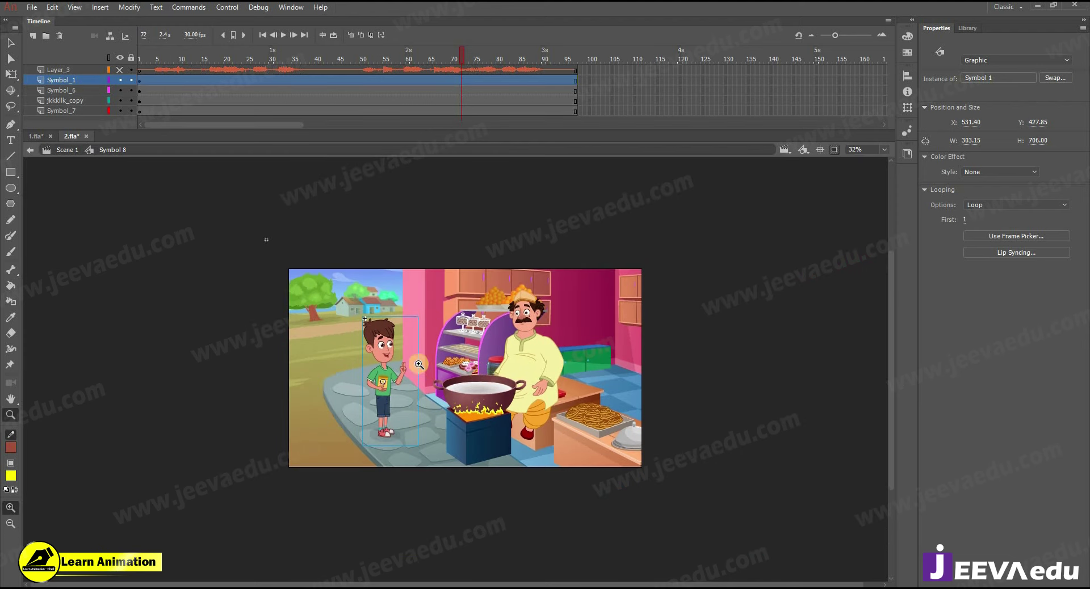
{"action": "key", "text": "ctrl+alt+s"}
{"action": "type", "text": "105"}
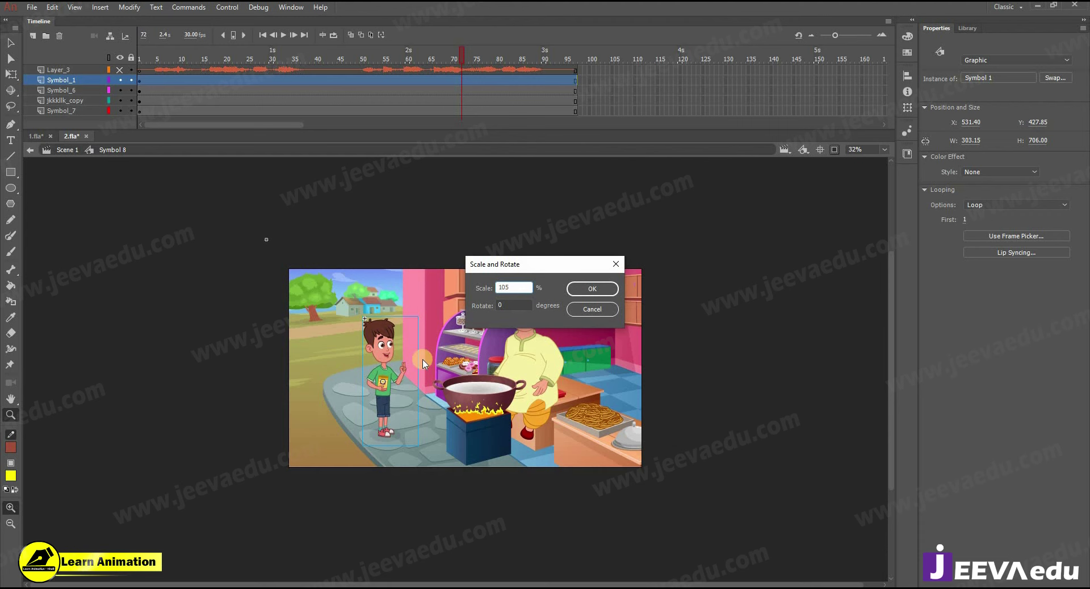
{"action": "key", "text": "Return"}
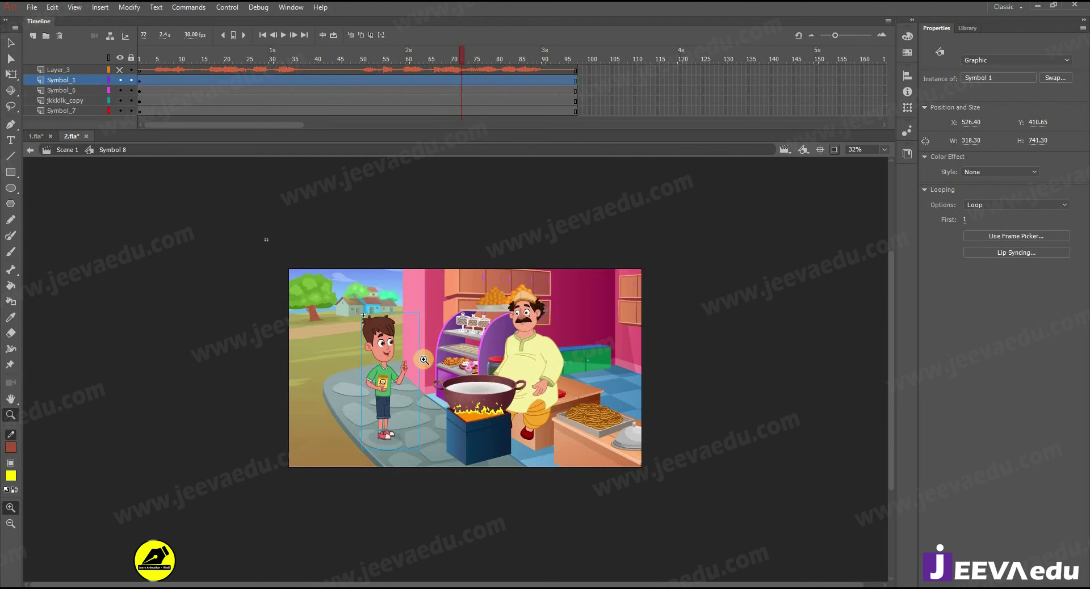
{"action": "key", "text": "Up"}
{"action": "key", "text": "Up"}
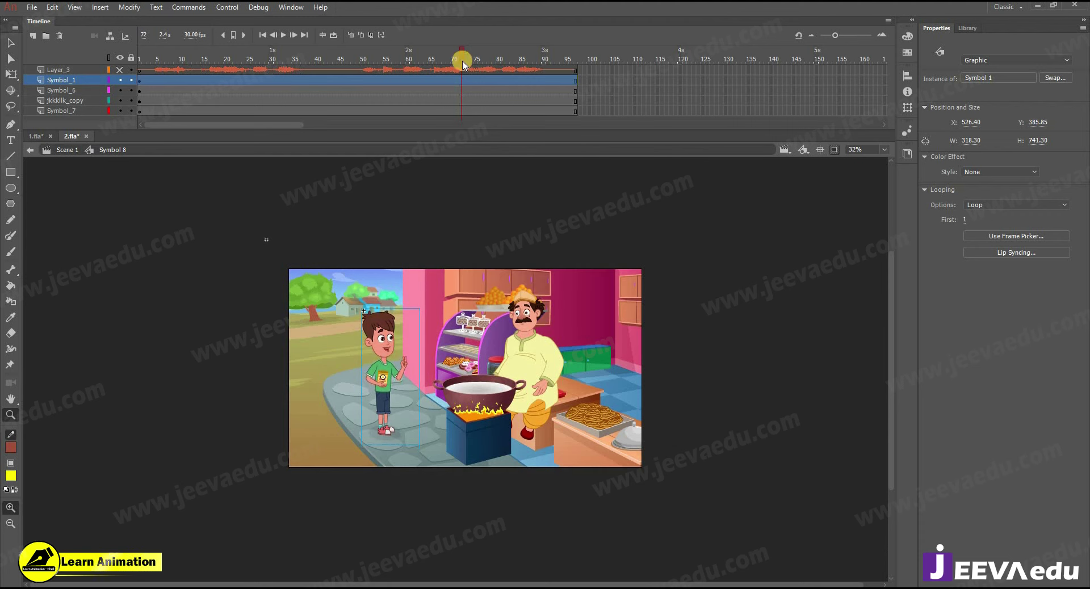
Step: Return to frame 1, check the seller as a separate piece, and select the stove with the cooking pan
{"action": "left_click_drag", "start_coordinate": [1, 176], "coordinate": [7, 212]}
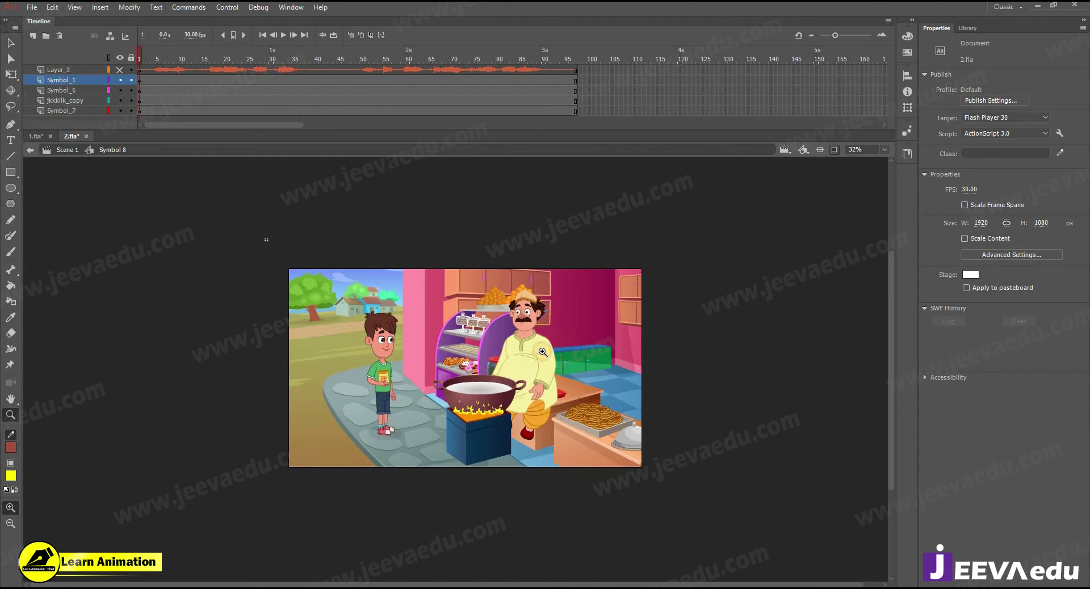
{"action": "left_click", "coordinate": [539, 369]}
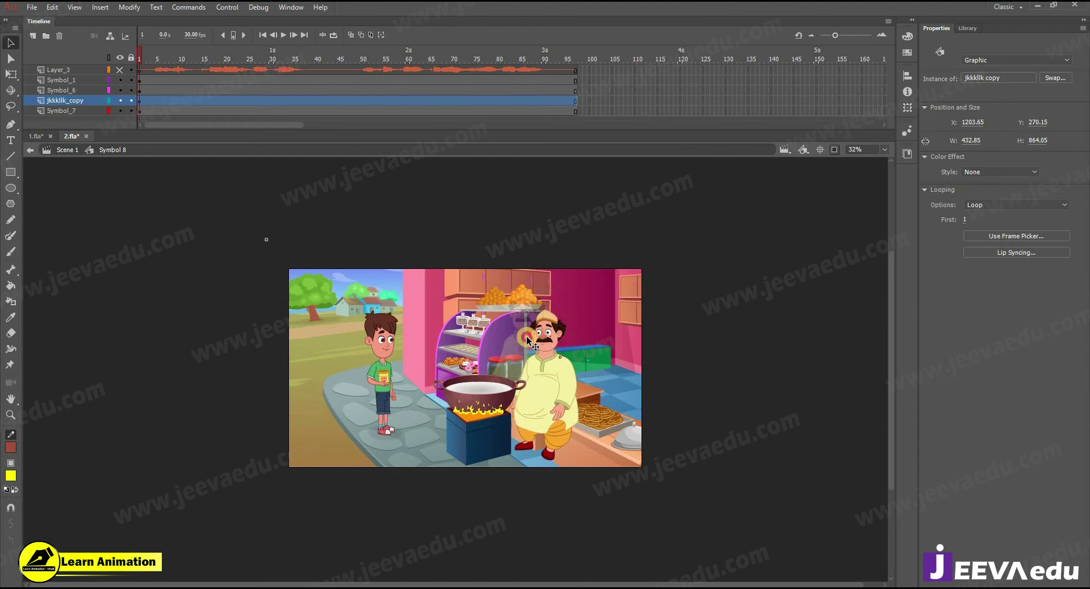
{"action": "left_click", "coordinate": [465, 428]}
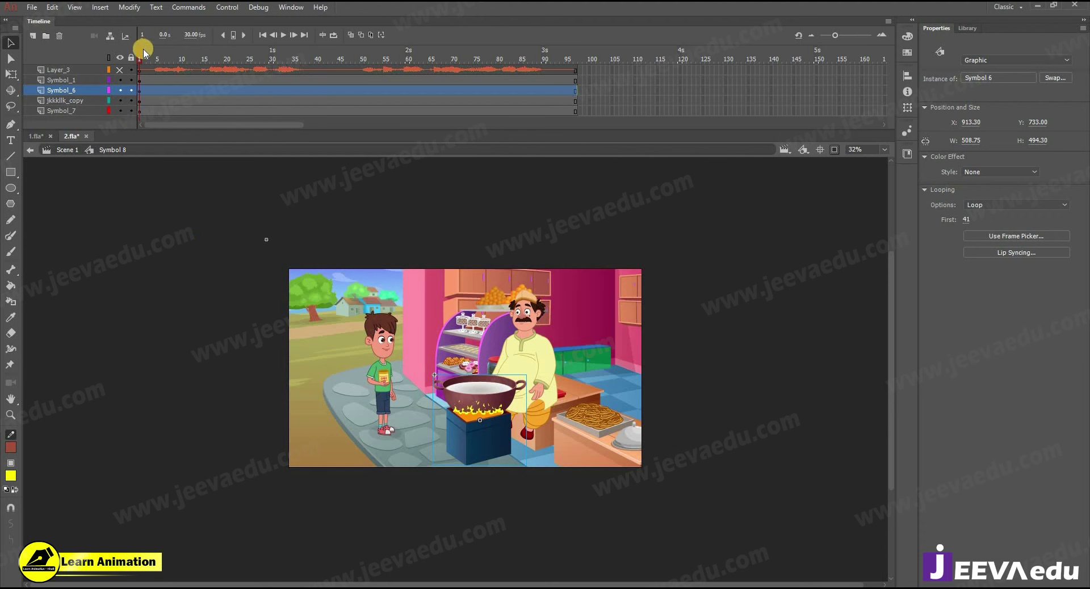
Step: Return to the main scene and show the artwork beyond the stage bounds to examine the whole composition
{"action": "left_click", "coordinate": [263, 236]}
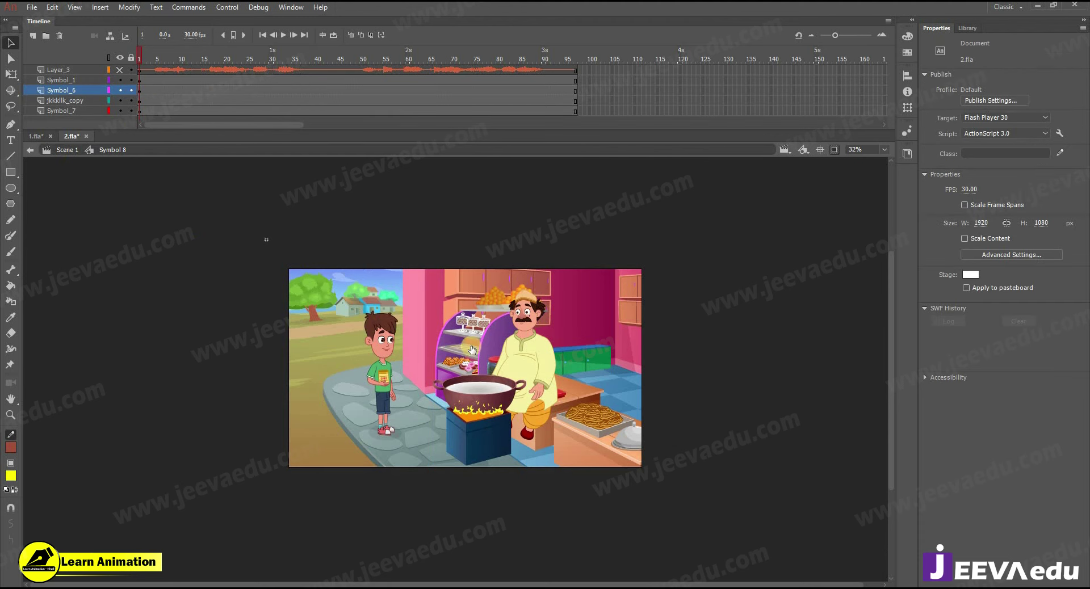
{"action": "left_click", "coordinate": [68, 150]}
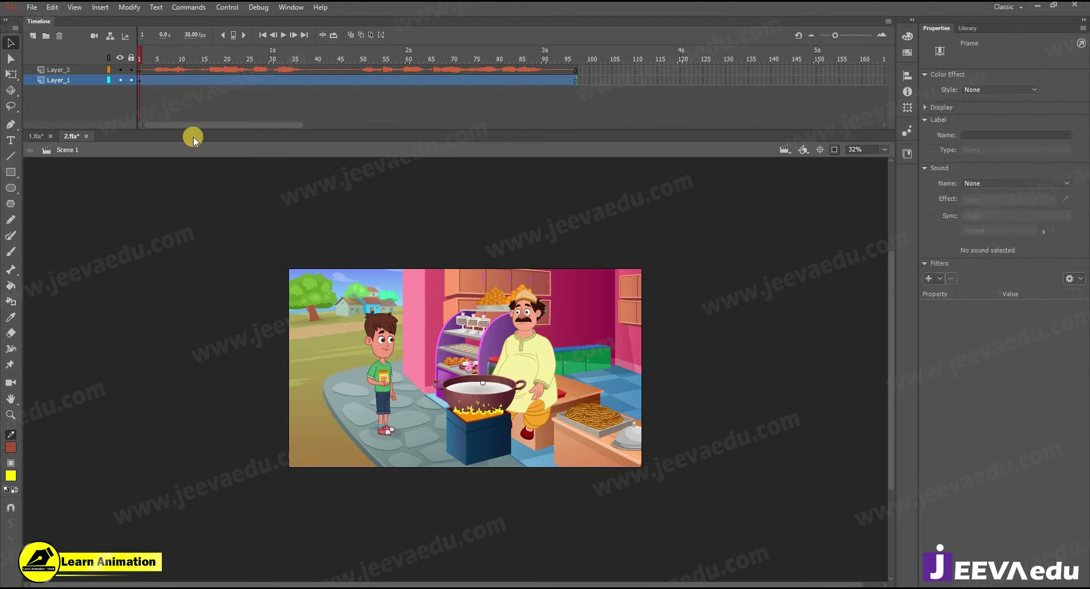
{"action": "left_click", "coordinate": [835, 150]}
{"action": "key", "text": "ctrl+space"}
{"action": "left_click", "coordinate": [492, 347], "text": "ctrl+alt"}
{"action": "left_click_drag", "start_coordinate": [492, 358], "coordinate": [457, 426]}
{"action": "left_click", "coordinate": [758, 341]}
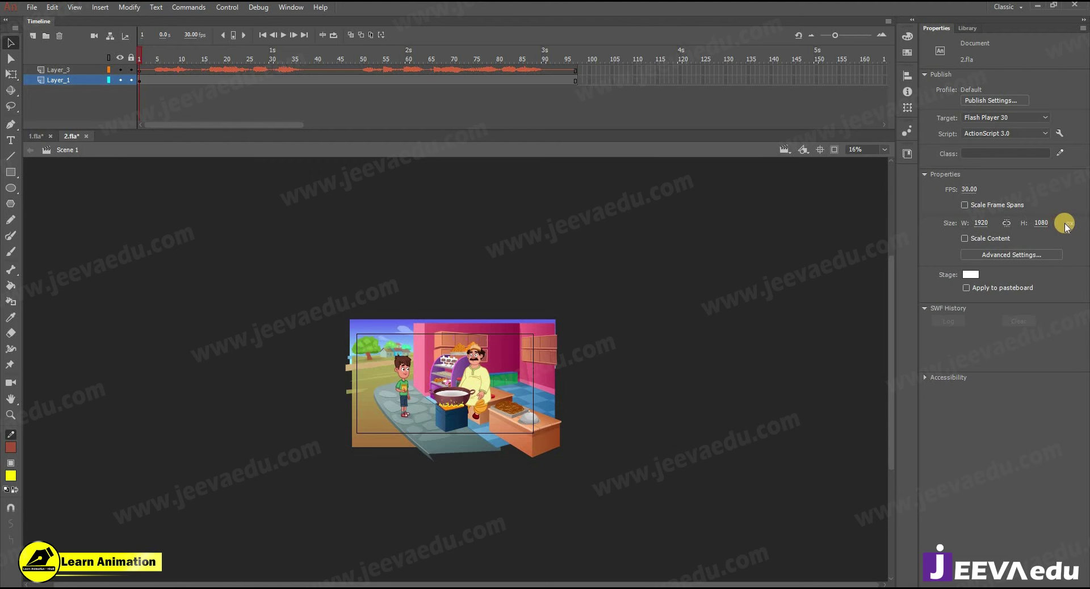
Step: Reopen the boy-and-shop symbol with the view clipped to the stage and add keyframes at frame 46 on its four artwork layers
{"action": "left_click", "coordinate": [423, 373]}
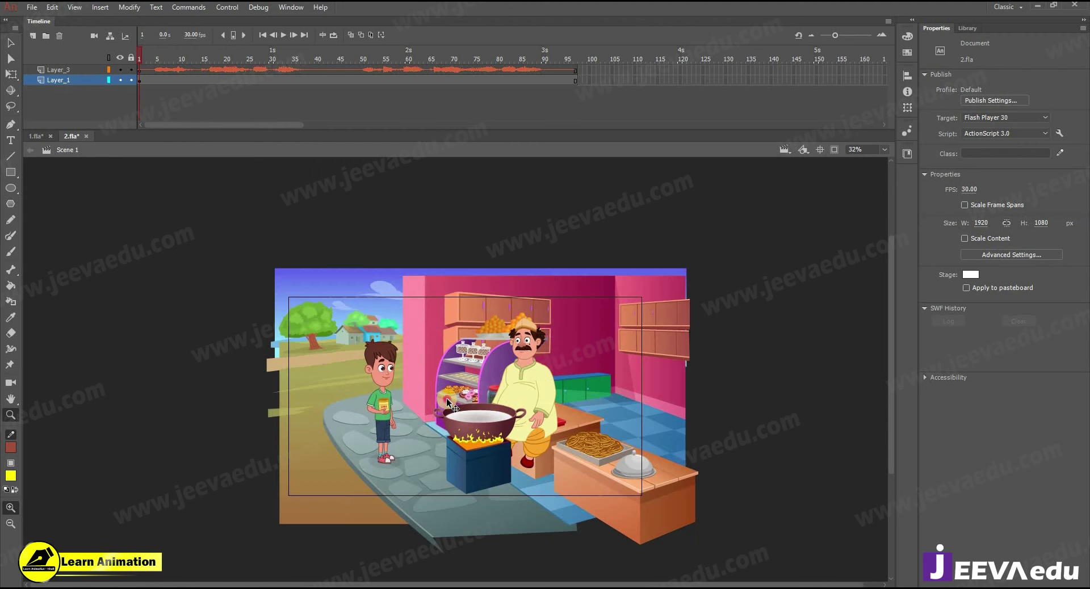
{"action": "key", "text": "v"}
{"action": "double_click", "coordinate": [447, 399]}
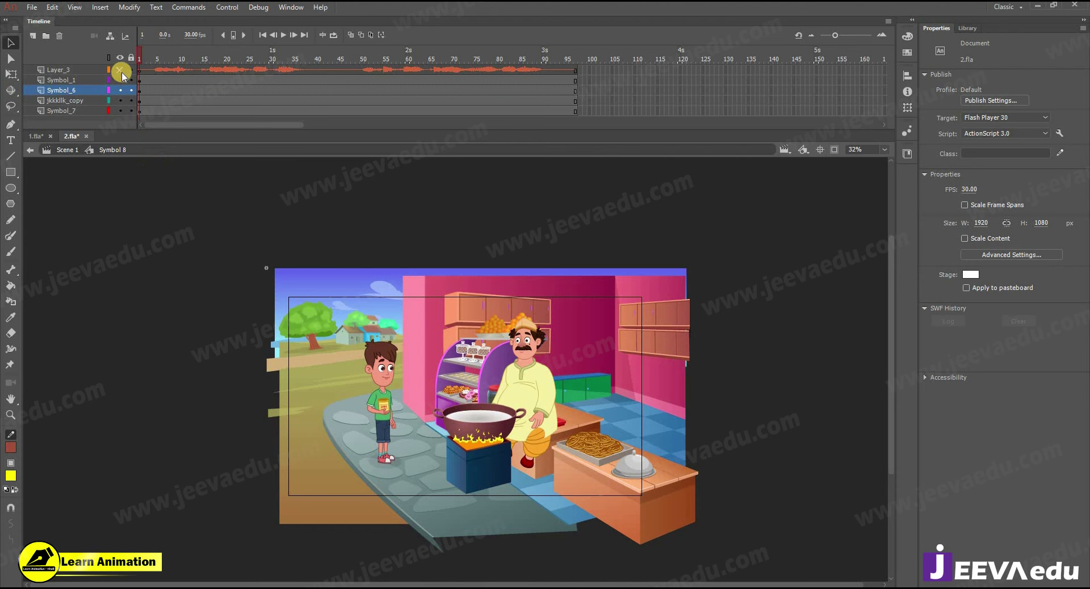
{"action": "key", "text": "z"}
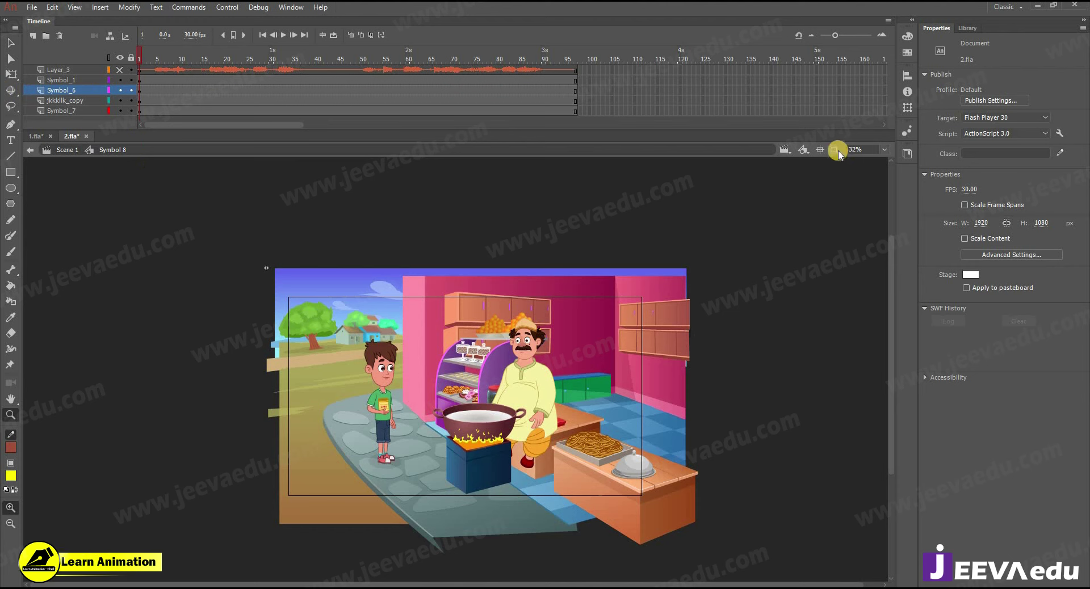
{"action": "left_click_drag", "start_coordinate": [381, 357], "coordinate": [381, 362]}
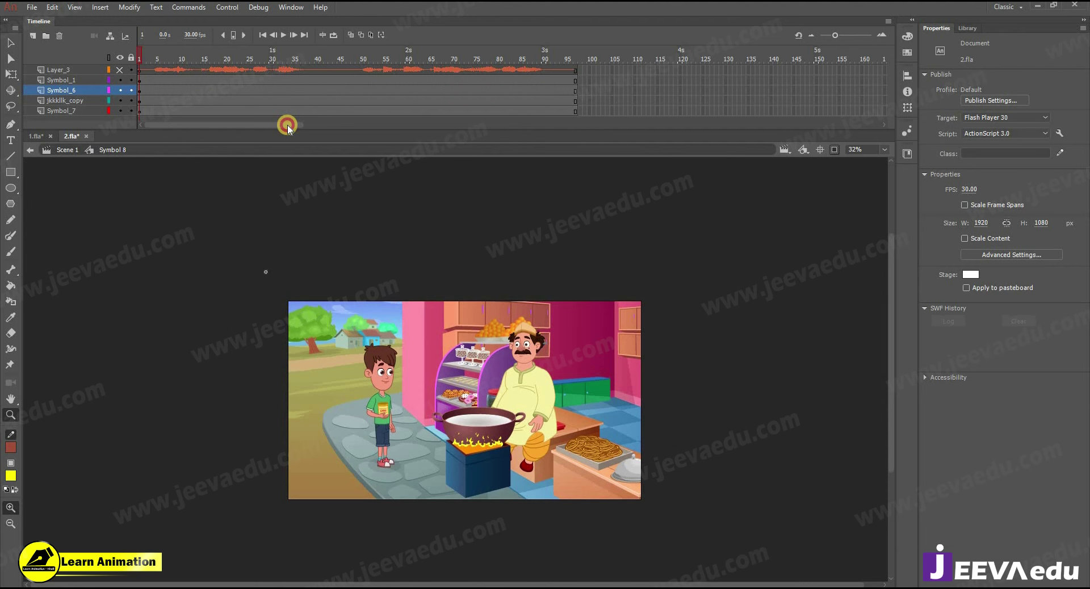
{"action": "left_click", "coordinate": [344, 78]}
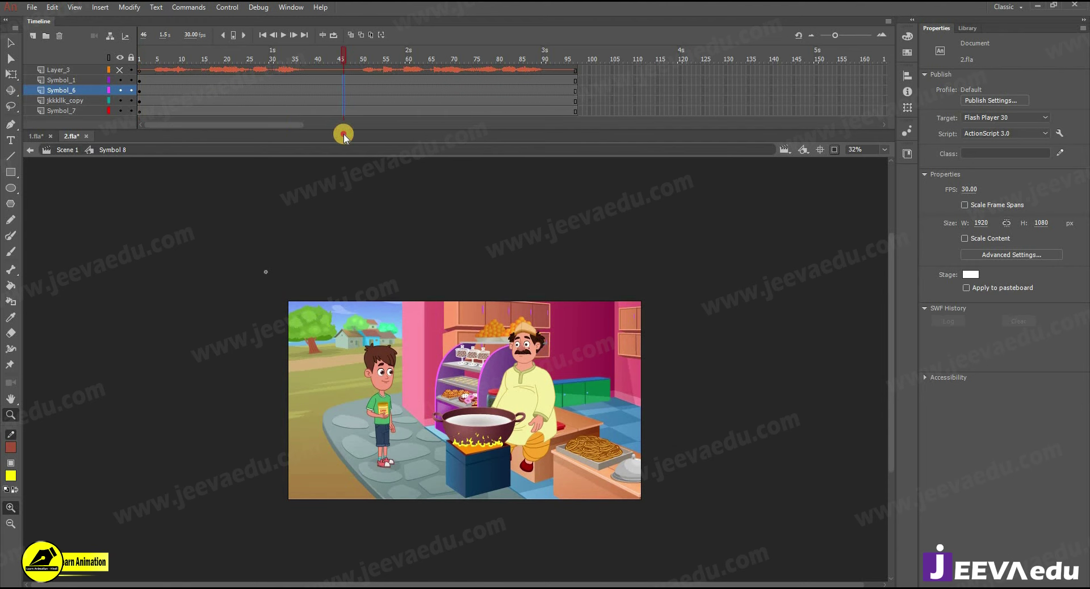
Step: Switch to 1.fla, clip the view to the stage and return to its main scene, keeping 2.fla open
{"action": "left_click", "coordinate": [38, 137]}
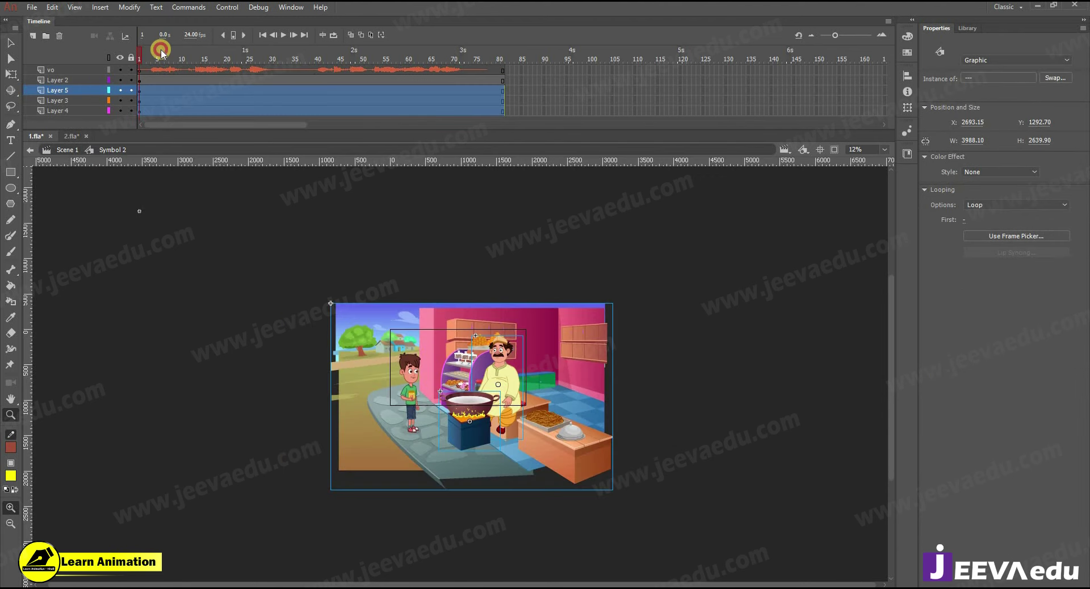
{"action": "left_click", "coordinate": [162, 52]}
{"action": "left_click", "coordinate": [833, 150]}
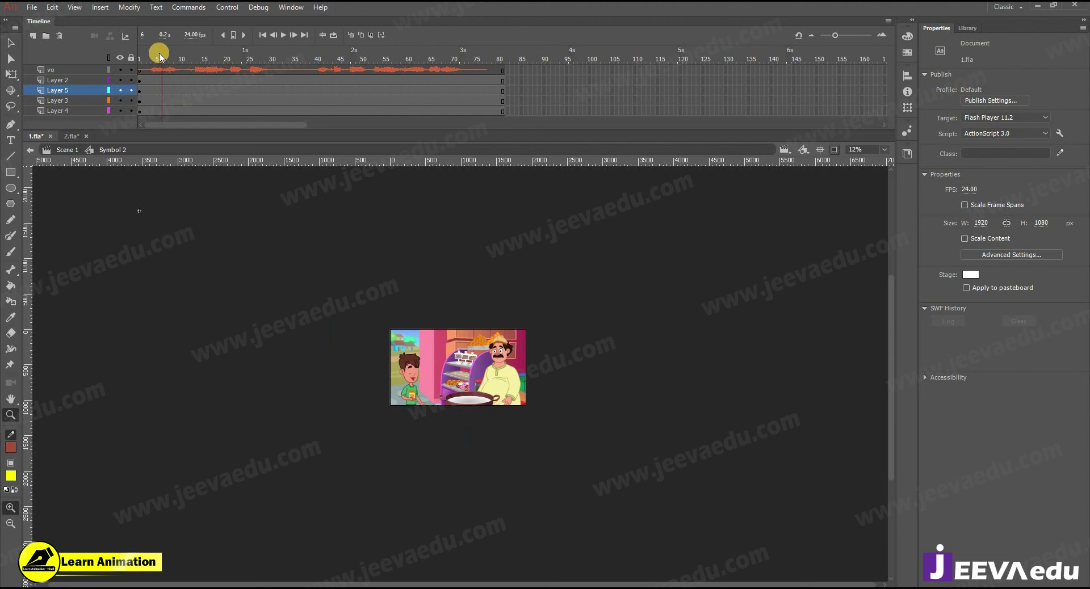
{"action": "left_click", "coordinate": [86, 136]}
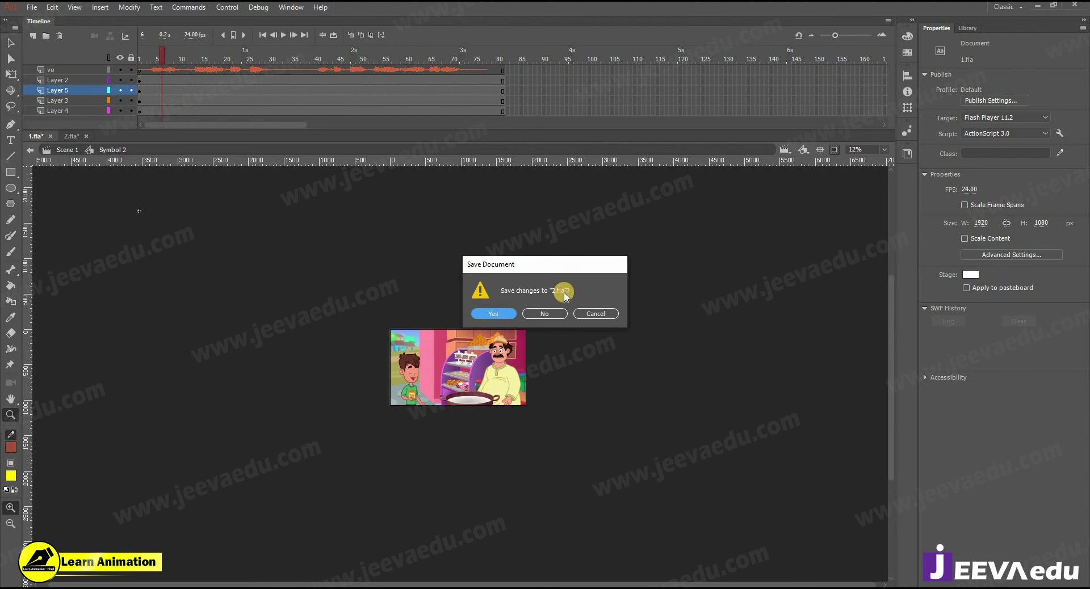
{"action": "left_click", "coordinate": [589, 312]}
{"action": "left_click", "coordinate": [64, 153]}
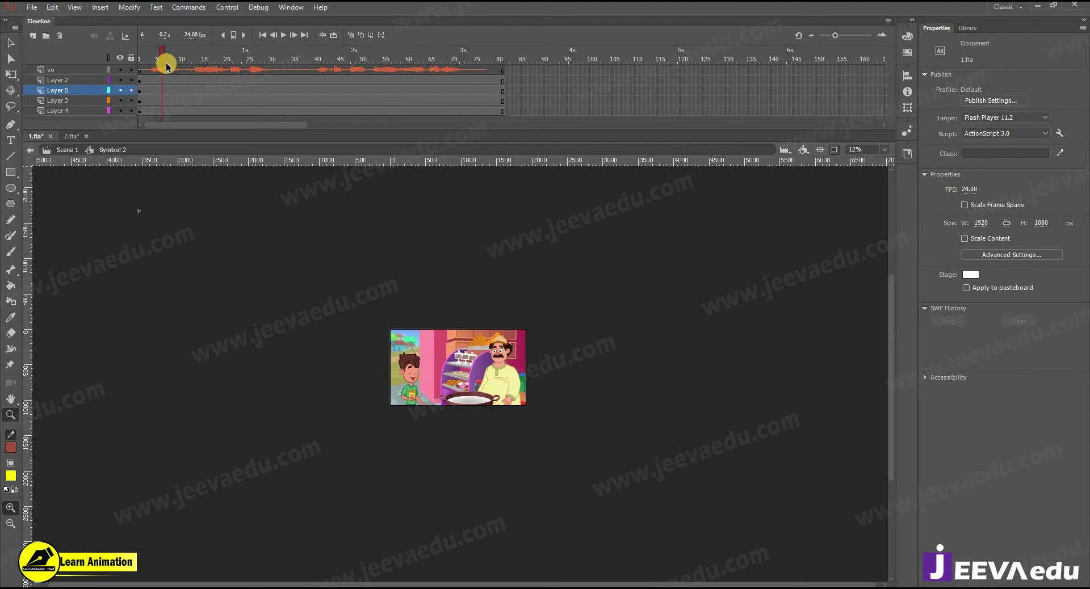
Step: Play and scrub the reference animation in 1.fla to about frame 48 to examine its change of shot
{"action": "left_click", "coordinate": [148, 54]}
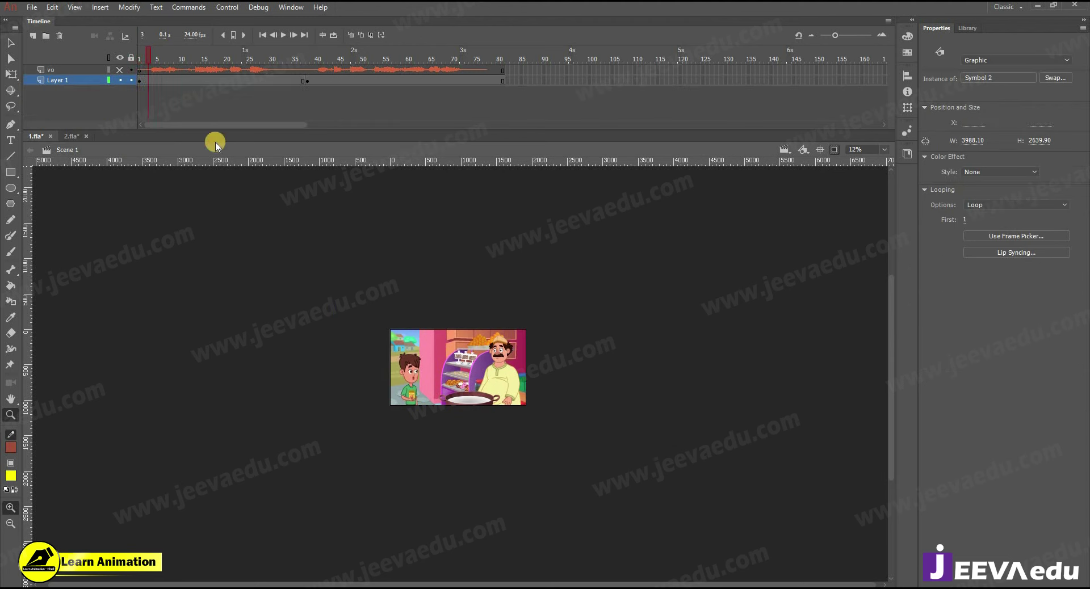
{"action": "left_click", "coordinate": [288, 67]}
{"action": "key", "text": "Return"}
{"action": "left_click", "coordinate": [458, 377]}
{"action": "left_click_drag", "start_coordinate": [208, 61], "coordinate": [354, 85]}
Step: Switch back to 2.fla and clear the frame 46 keyframes on the four artwork layers
{"action": "left_click", "coordinate": [71, 136]}
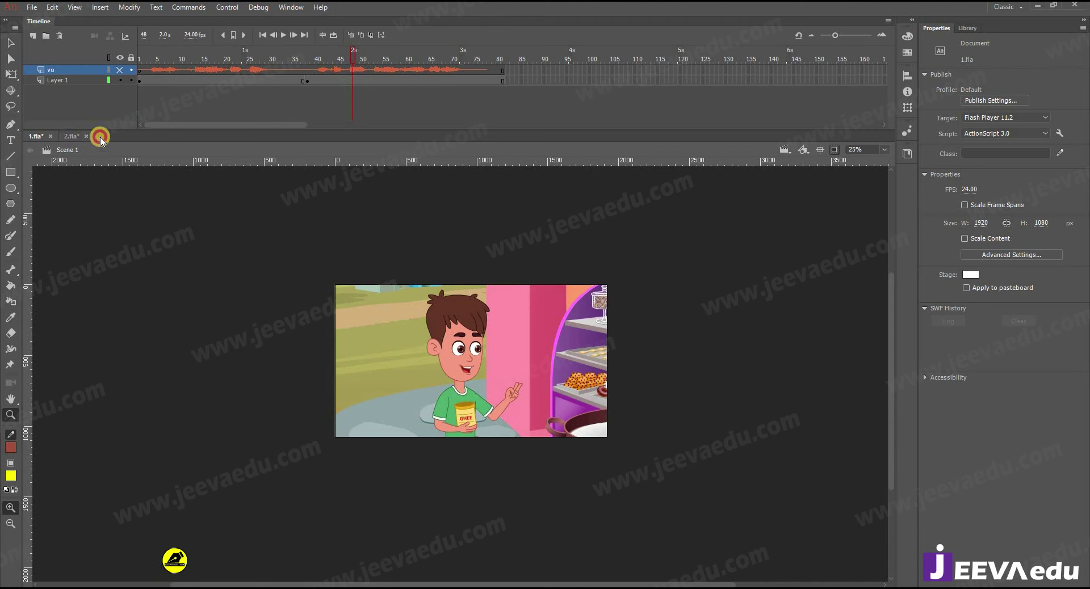
{"action": "left_click", "coordinate": [140, 59]}
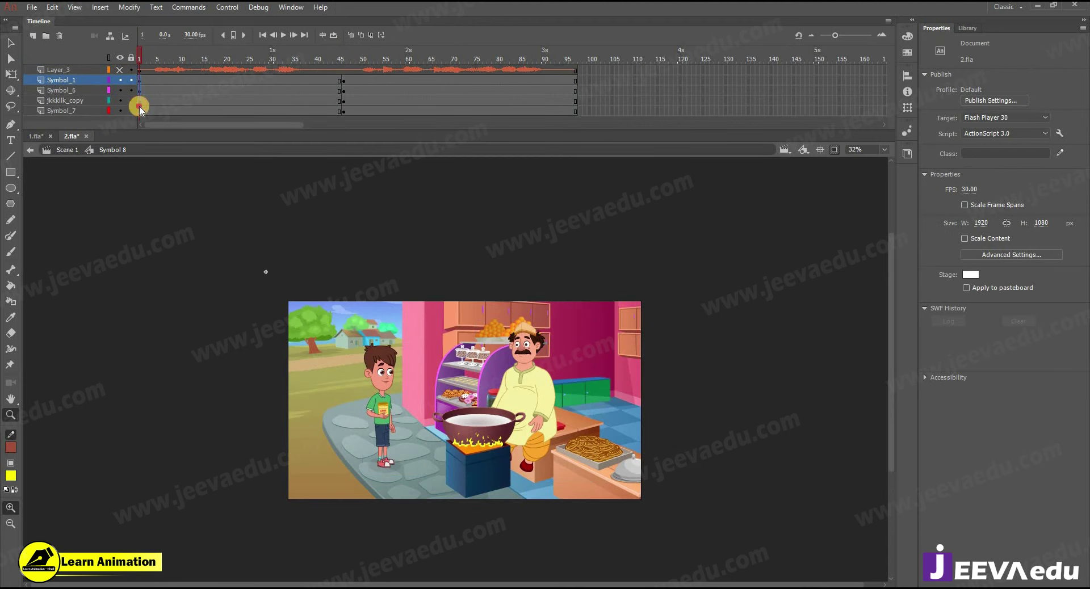
{"action": "key", "text": "ctrl+a"}
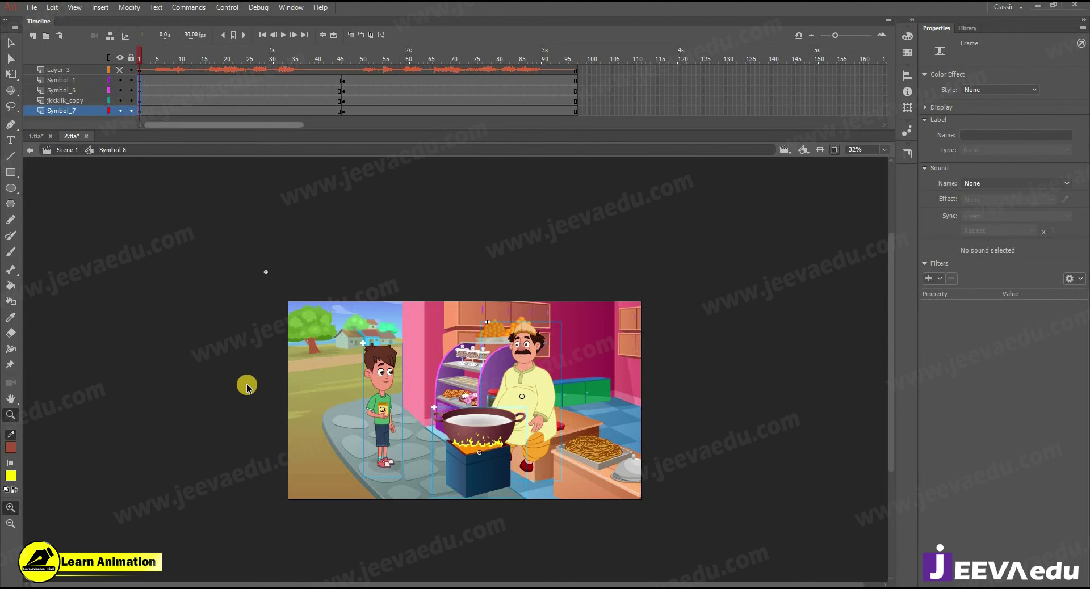
{"action": "key", "text": "v"}
{"action": "left_click", "coordinate": [310, 382], "text": "shift"}
{"action": "left_click", "coordinate": [343, 89]}
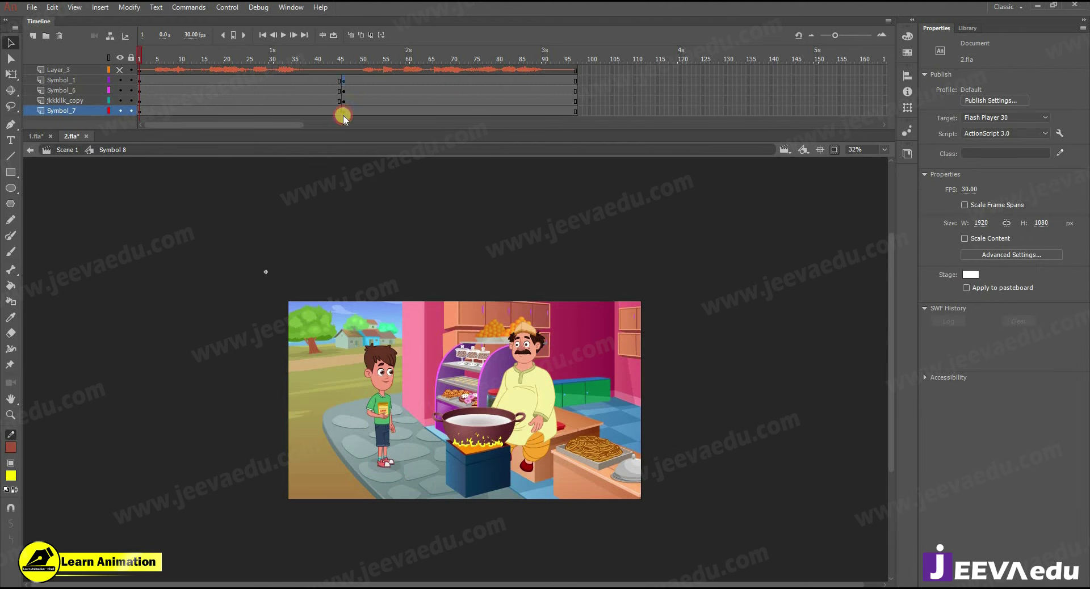
{"action": "right_click", "coordinate": [343, 109]}
{"action": "left_click", "coordinate": [371, 227]}
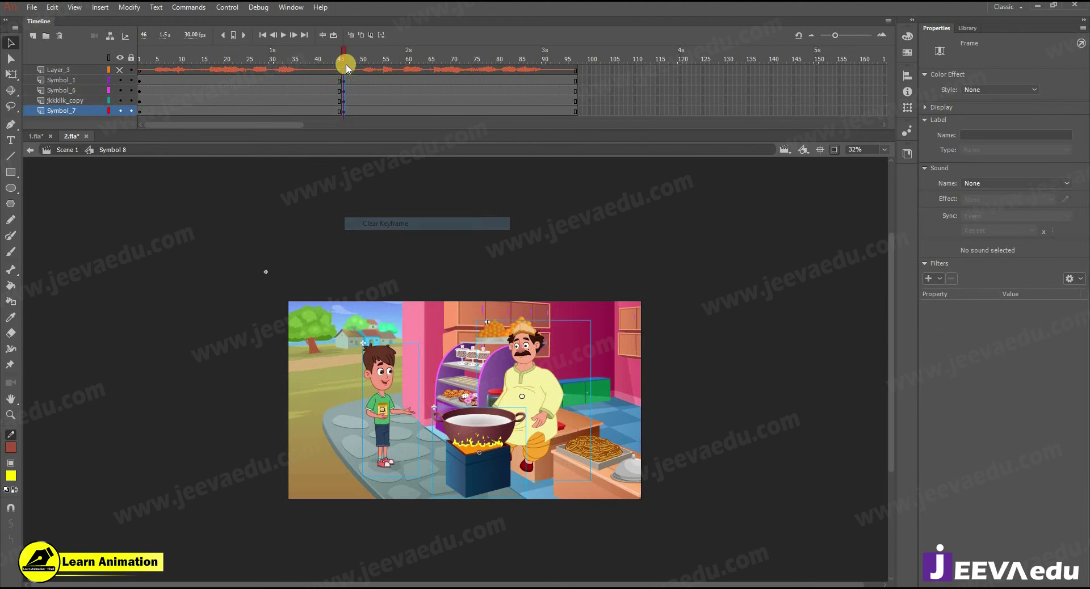
Step: At frame 1, nudge the boy closer to the stove, to about X 619
{"action": "left_click_drag", "start_coordinate": [343, 58], "coordinate": [139, 85]}
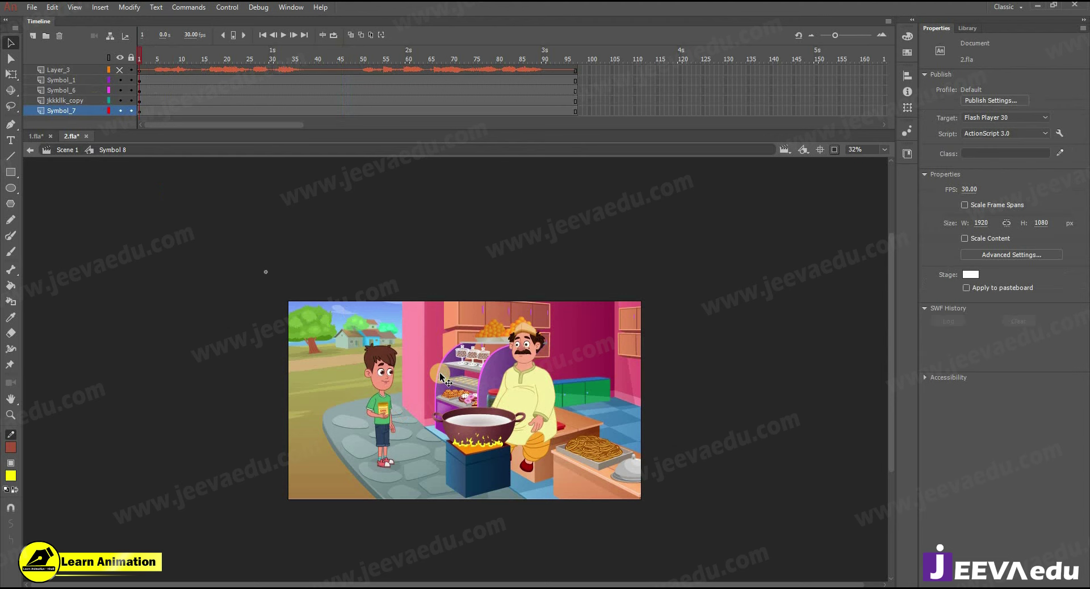
{"action": "left_click", "coordinate": [388, 421]}
{"action": "key", "text": "shift+Right"}
{"action": "key", "text": "shift+Right"}
{"action": "key", "text": "shift+Right"}
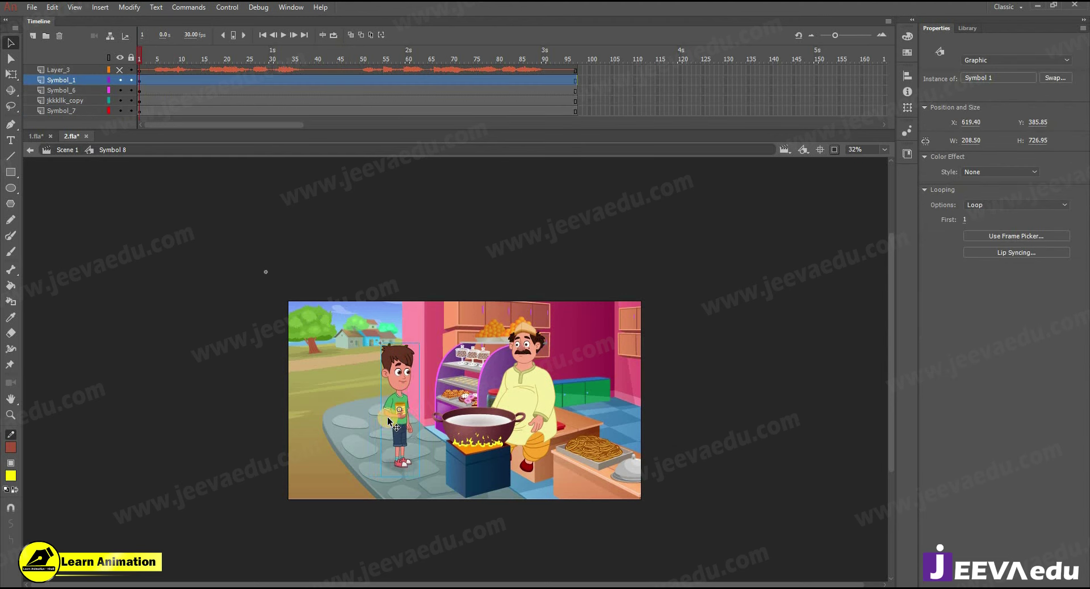
Step: Select all the artwork at frame 1 and enlarge it in two scalings to about 2839 x 1879 px
{"action": "left_click", "coordinate": [139, 100]}
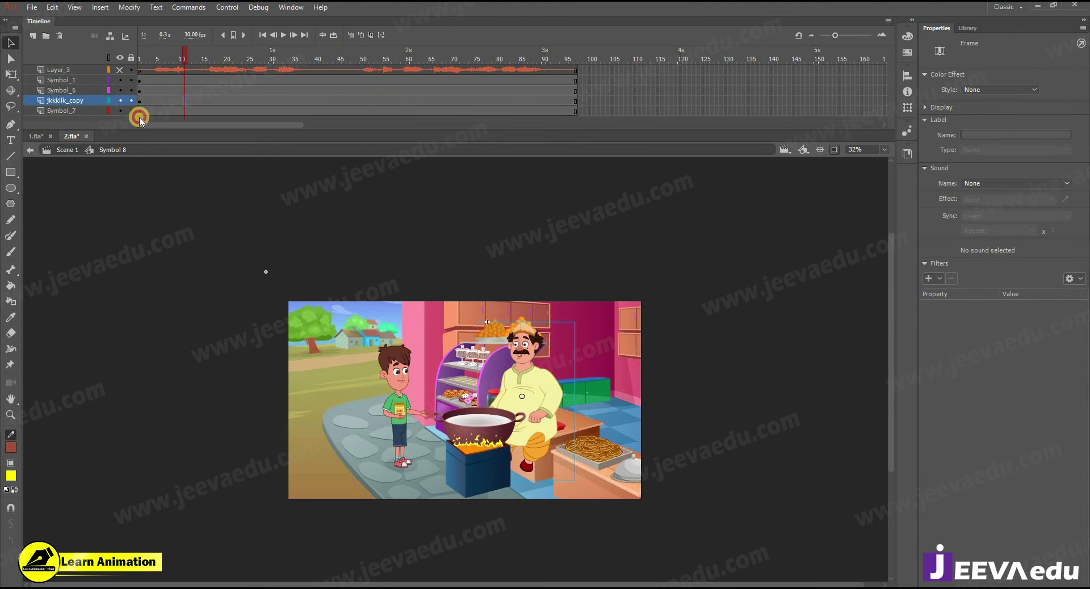
{"action": "key", "text": "ctrl+a"}
{"action": "key", "text": "ctrl+alt+s"}
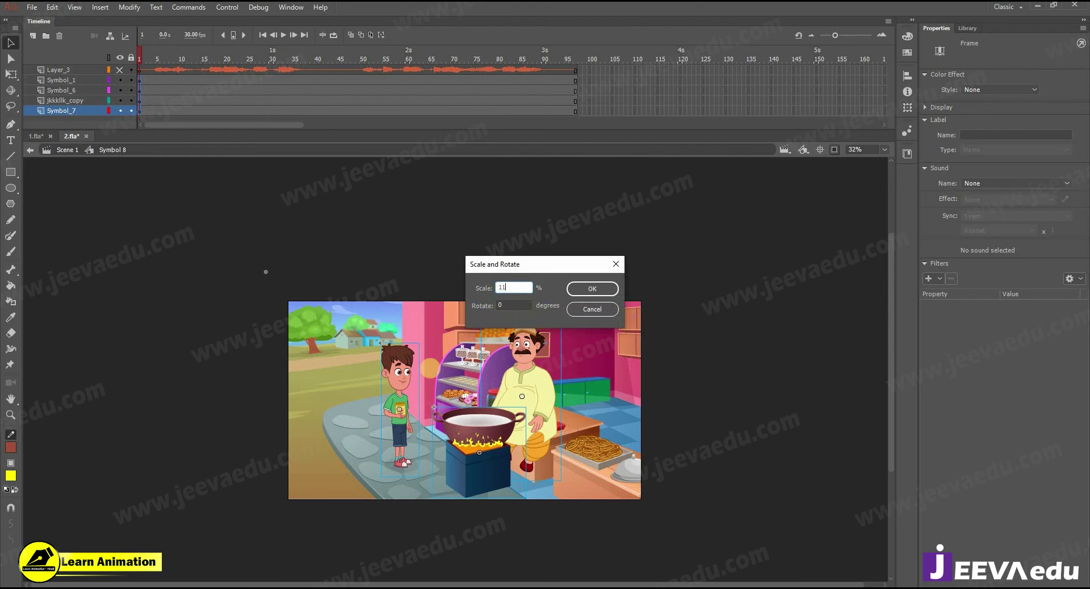
{"action": "key", "text": "Return"}
{"action": "key", "text": "ctrl+alt+s"}
{"action": "key", "text": "Return"}
Step: Try enlarging the whole artwork further to about 3779 x 2501 px, shift it down and preview the framing
{"action": "left_click_drag", "start_coordinate": [455, 396], "coordinate": [450, 421]}
{"action": "key", "text": "ctrl+alt+s"}
{"action": "key", "text": "Return"}
{"action": "key", "text": "ctrl+alt+s"}
{"action": "key", "text": "Return"}
{"action": "key", "text": "ctrl+alt+s"}
{"action": "key", "text": "Return"}
{"action": "left_click_drag", "start_coordinate": [488, 433], "coordinate": [487, 448]}
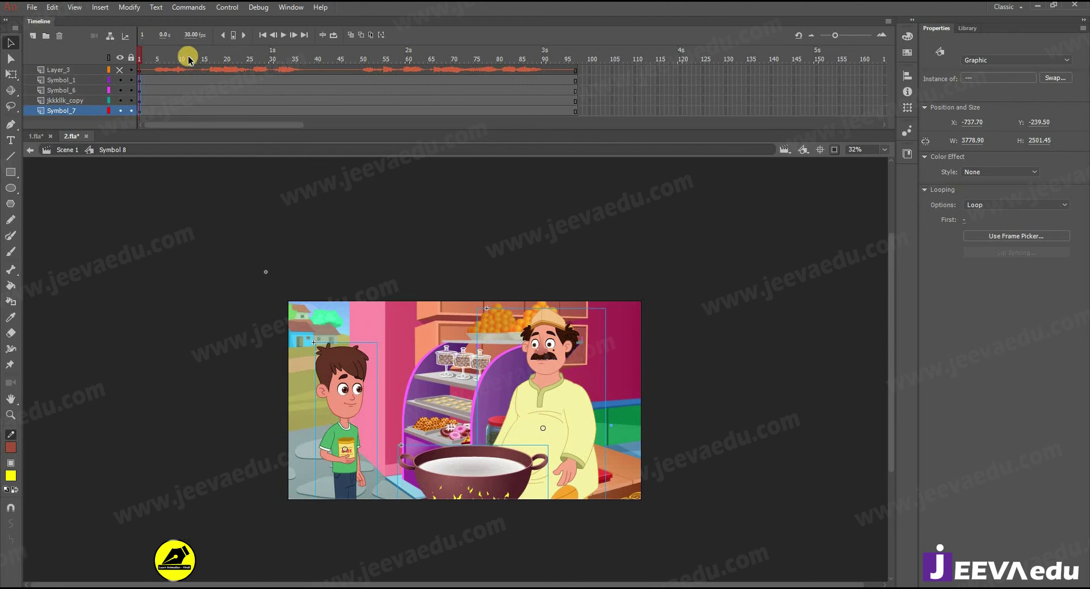
{"action": "left_click", "coordinate": [212, 69]}
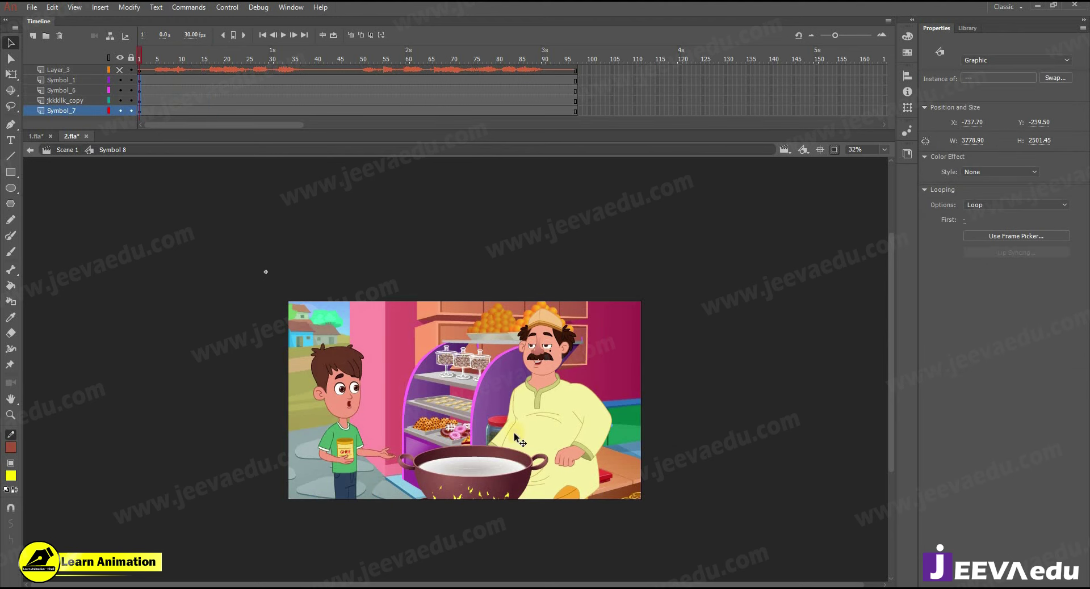
Step: Undo the last three enlargements and the moves of the whole artwork
{"action": "key", "text": "ctrl+z"}
{"action": "key", "text": "ctrl+z"}
{"action": "key", "text": "ctrl+z"}
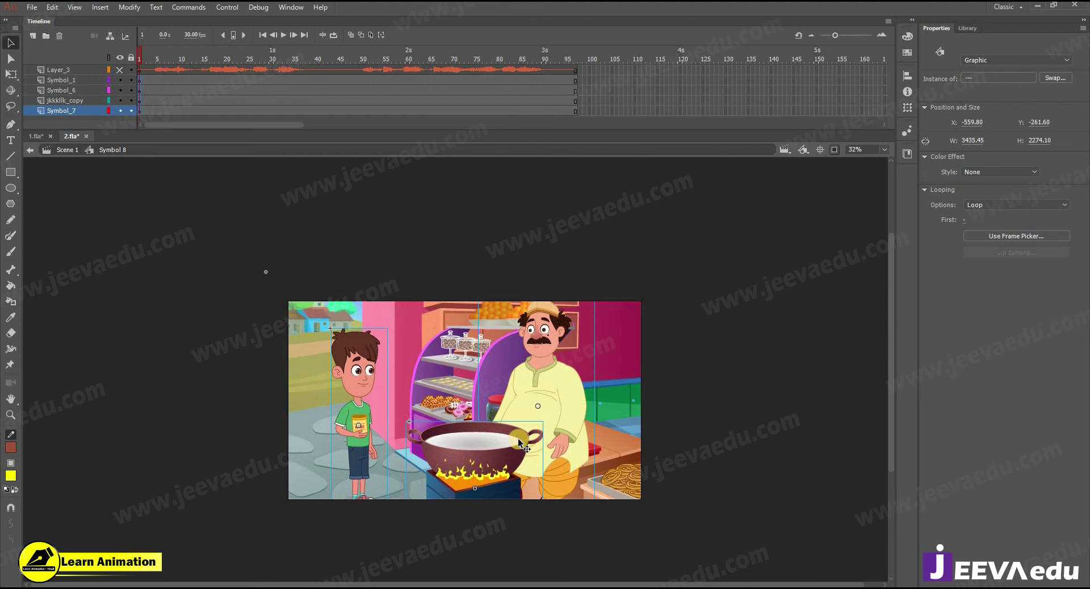
{"action": "key", "text": "ctrl+z"}
{"action": "key", "text": "ctrl+z"}
{"action": "key", "text": "ctrl+z"}
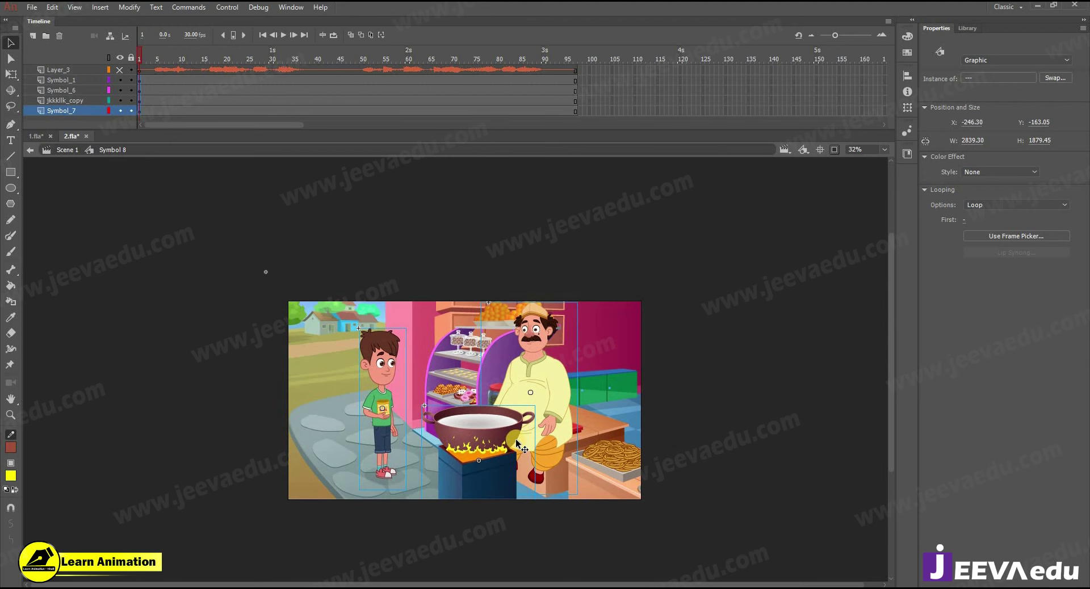
Step: Reduce the whole artwork to about 2555 x 1692 px and move it to about X -135, Y -91
{"action": "key", "text": "ctrl+alt+s"}
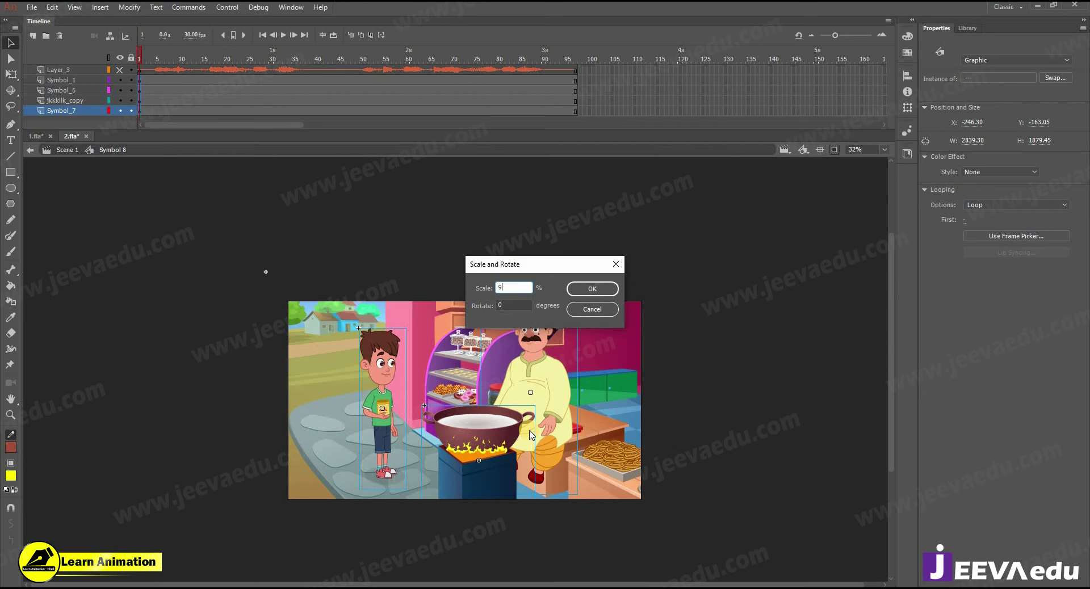
{"action": "key", "text": "Return"}
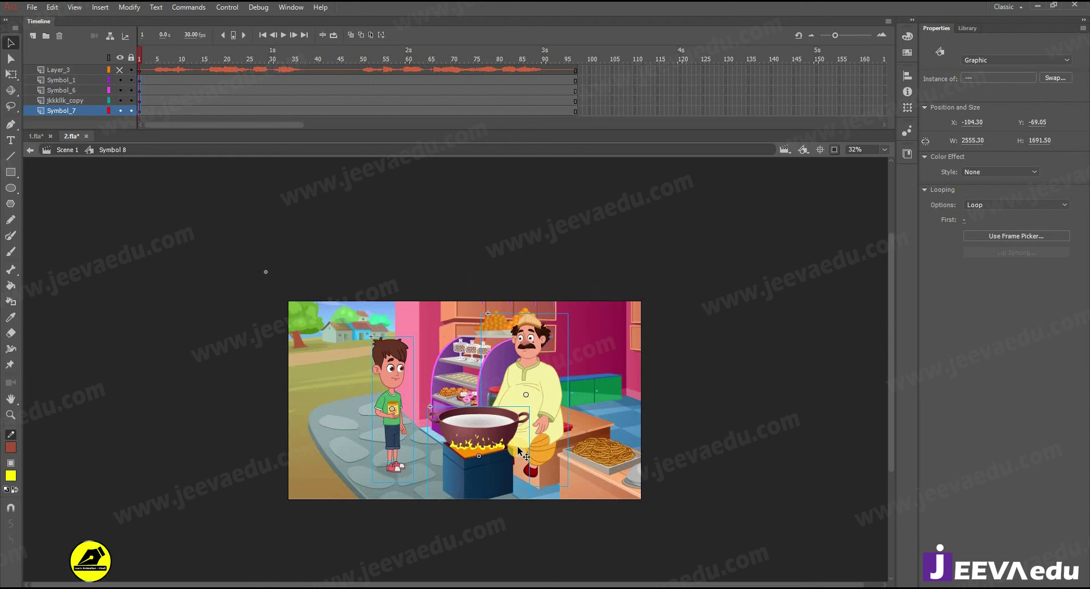
{"action": "key", "text": "Up"}
{"action": "key", "text": "Up"}
{"action": "key", "text": "Up"}
{"action": "key", "text": "Up"}
{"action": "key", "text": "Up"}
{"action": "key", "text": "Up"}
{"action": "key", "text": "Up"}
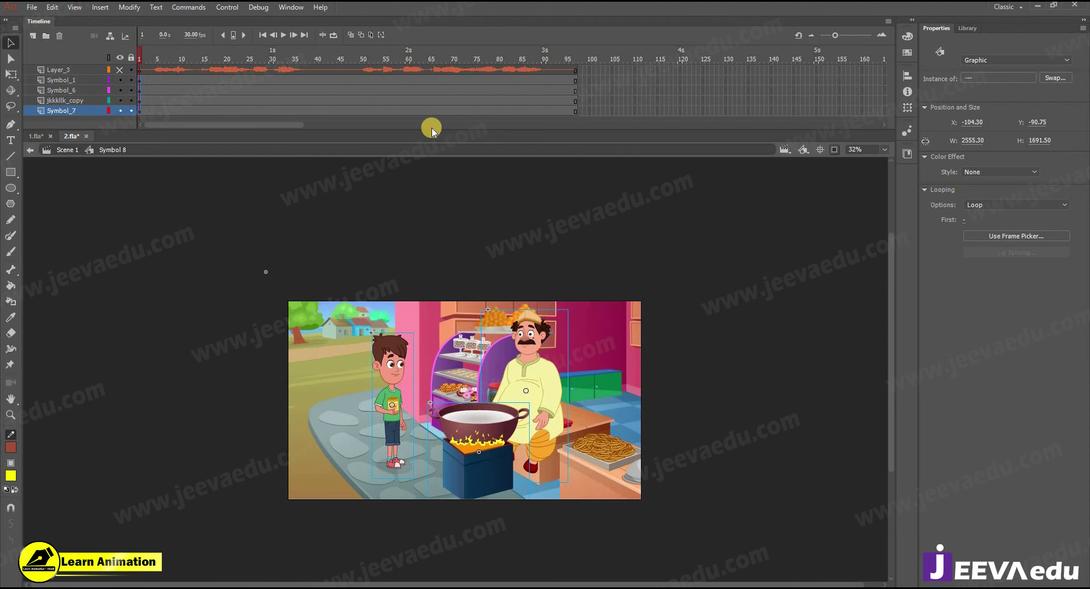
{"action": "left_click_drag", "start_coordinate": [441, 266], "coordinate": [435, 266]}
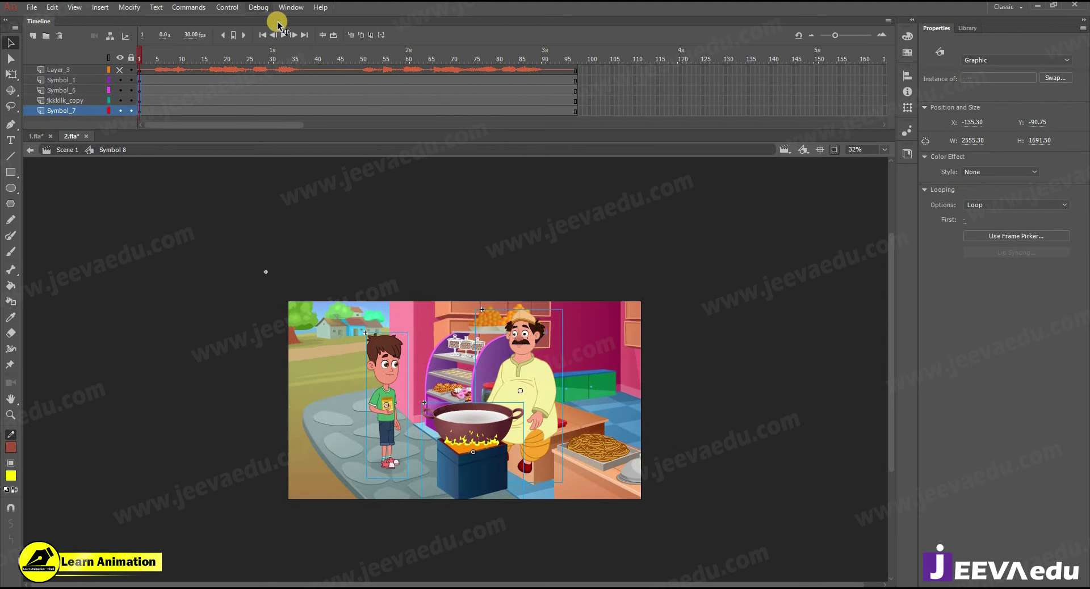
Step: Insert keyframes at frame 43 on the four artwork layers, preview the playback and select those keyframes
{"action": "left_click_drag", "start_coordinate": [182, 55], "coordinate": [330, 111]}
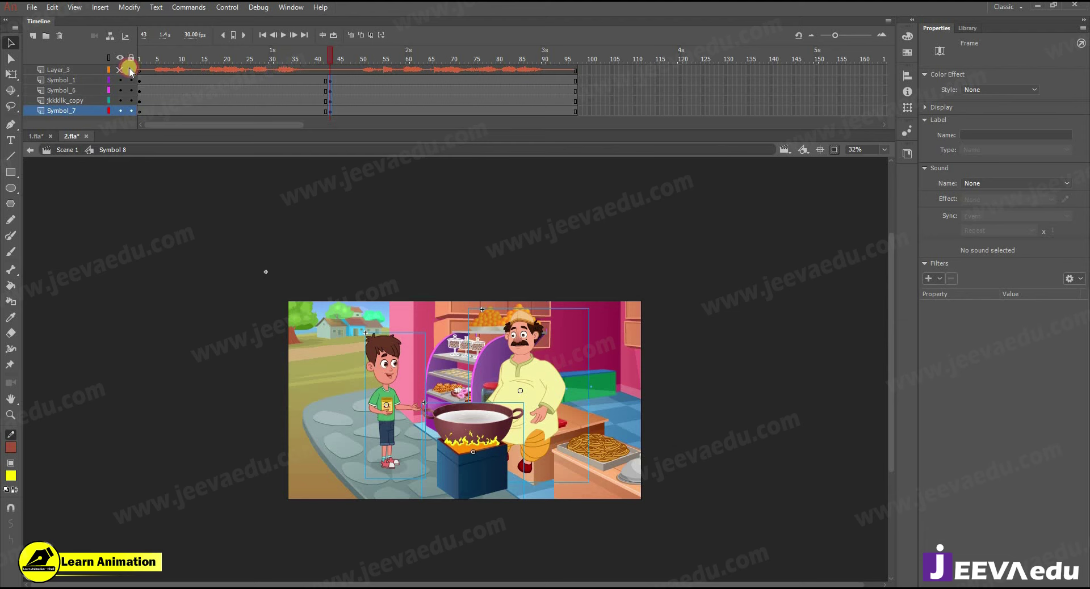
{"action": "key", "text": "Return"}
{"action": "left_click", "coordinate": [330, 94]}
{"action": "left_click", "coordinate": [340, 116]}
Step: At frame 43, scale all the artwork to 150% three times and move it to about X -1639, Y -1399 to frame the boy close up
{"action": "key", "text": "ctrl+alt+s"}
{"action": "type", "text": "15"}
{"action": "key", "text": "Return"}
{"action": "key", "text": "ctrl+alt+s"}
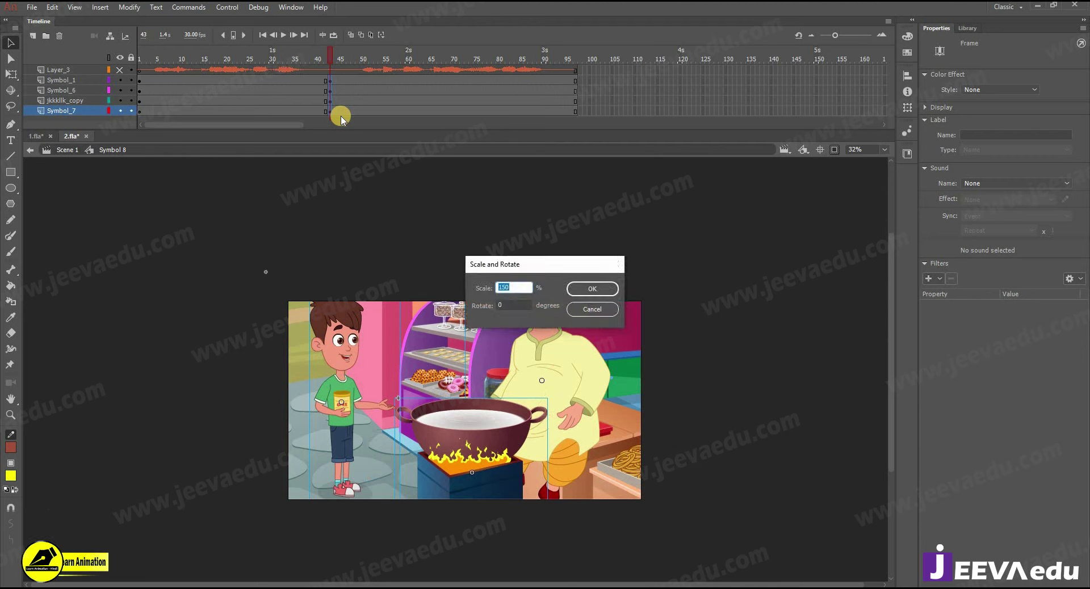
{"action": "key", "text": "Return"}
{"action": "key", "text": "ctrl+alt+s"}
{"action": "key", "text": "Return"}
{"action": "left_click", "coordinate": [574, 472]}
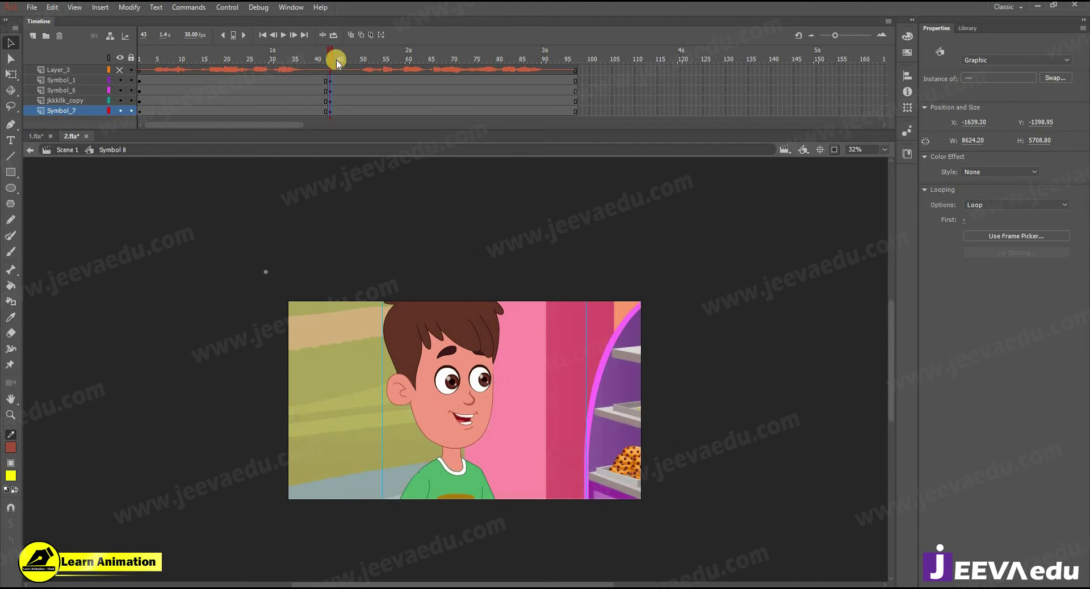
Step: Scale all the close-up artwork to 80% twice and reposition it so the boy and the sweet shelves are framed
{"action": "left_click_drag", "start_coordinate": [487, 114], "coordinate": [522, 157]}
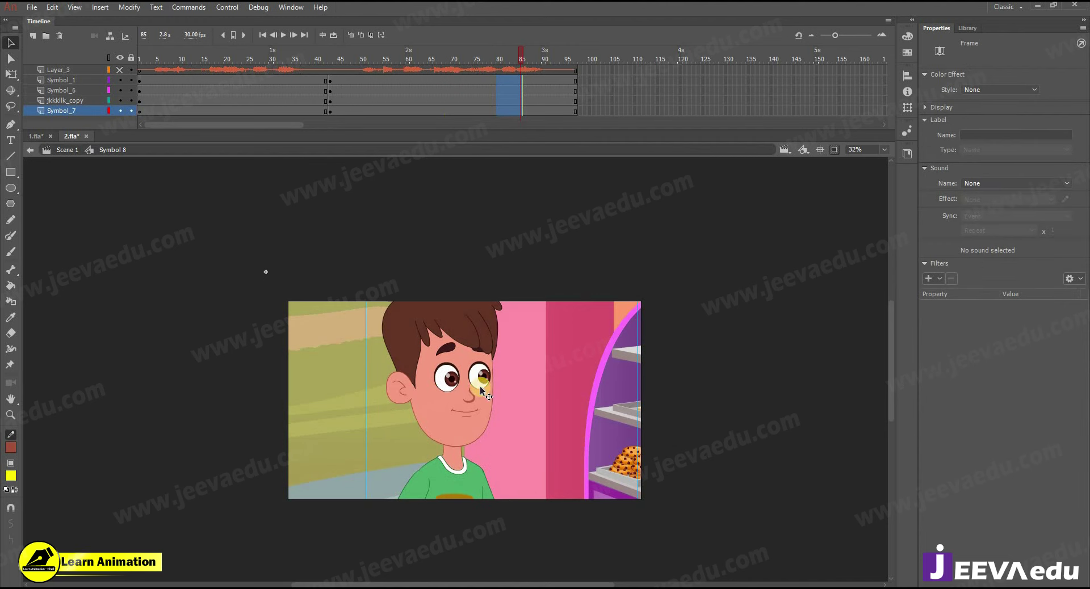
{"action": "key", "text": "ctrl+alt+s"}
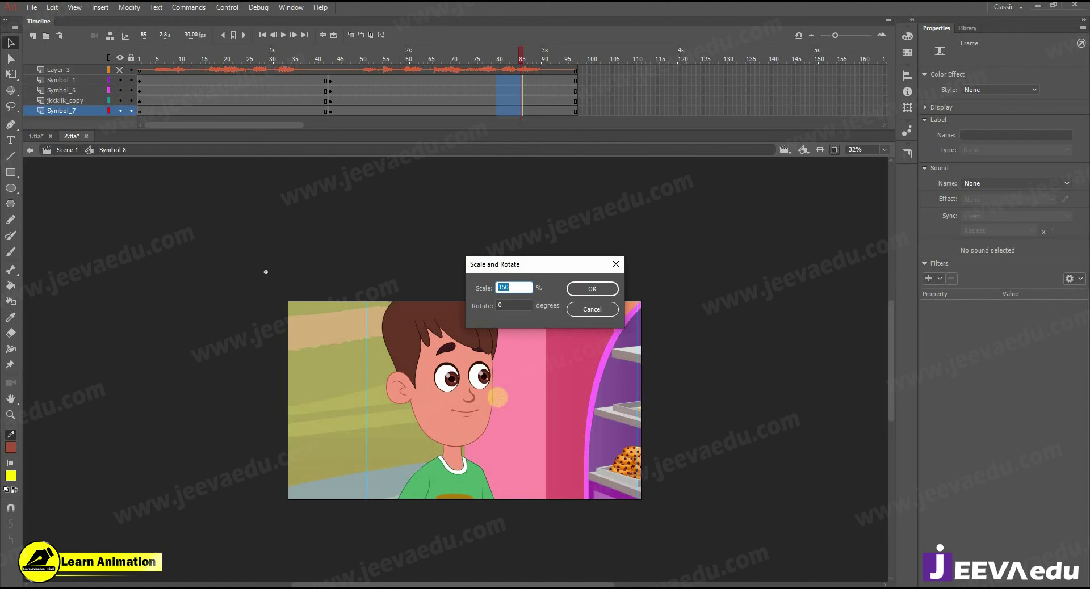
{"action": "type", "text": "80"}
{"action": "key", "text": "Return"}
{"action": "key", "text": "ctrl+alt+s"}
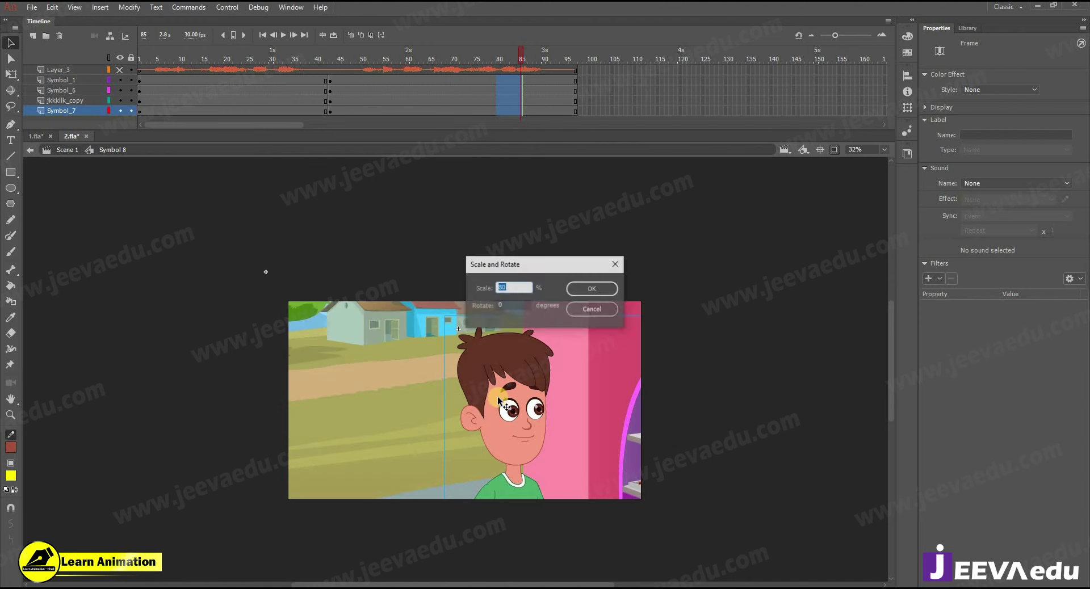
{"action": "key", "text": "Return"}
{"action": "left_click_drag", "start_coordinate": [540, 440], "coordinate": [411, 389]}
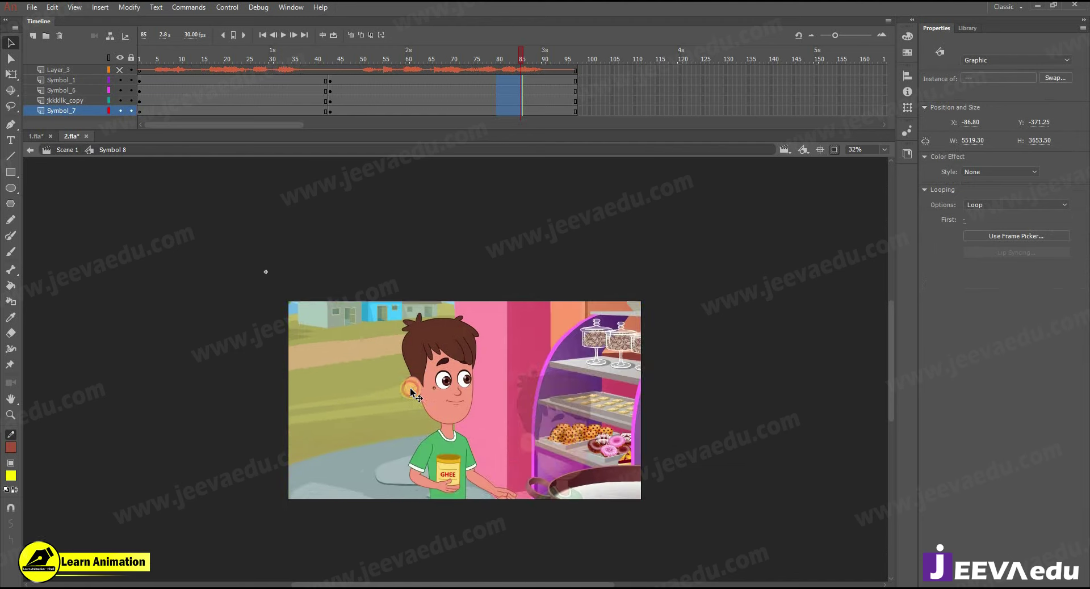
Step: Scale all the close-up artwork to 102% three times and move it to about X -860, Y -733
{"action": "left_click_drag", "start_coordinate": [368, 92], "coordinate": [412, 112]}
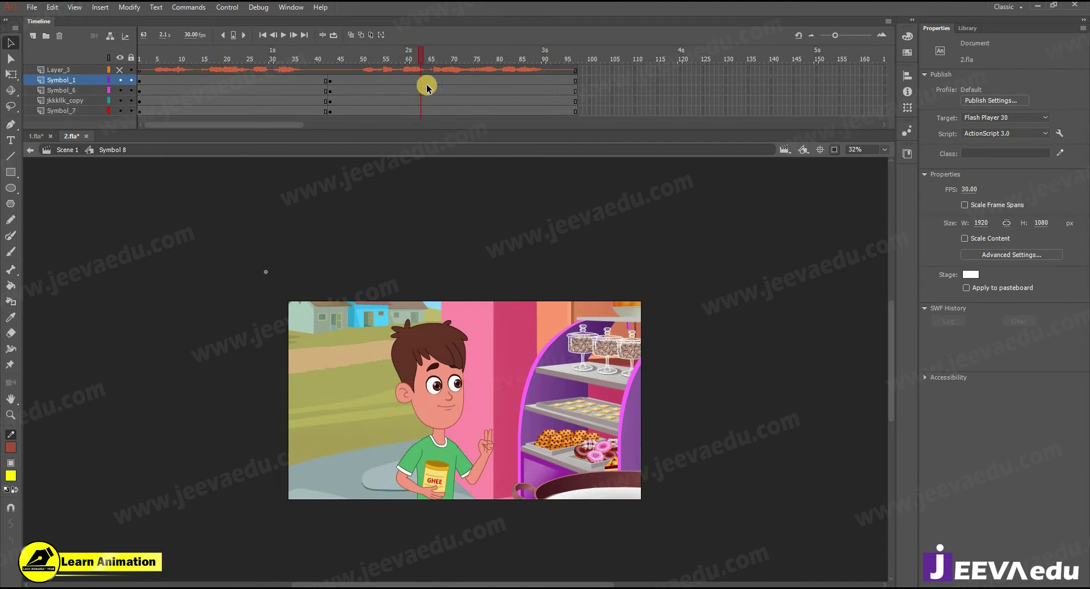
{"action": "left_click_drag", "start_coordinate": [441, 145], "coordinate": [444, 145]}
{"action": "key", "text": "ctrl+alt+s"}
{"action": "type", "text": "102"}
{"action": "key", "text": "Return"}
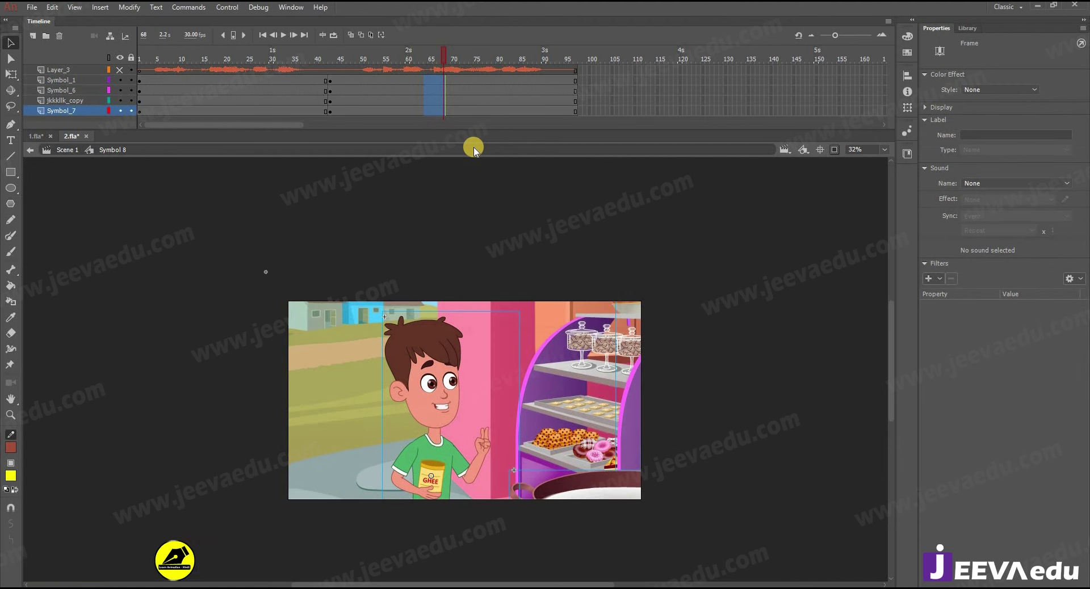
{"action": "key", "text": "ctrl+alt+s"}
{"action": "key", "text": "Return"}
{"action": "key", "text": "ctrl+alt+s"}
{"action": "key", "text": "Return"}
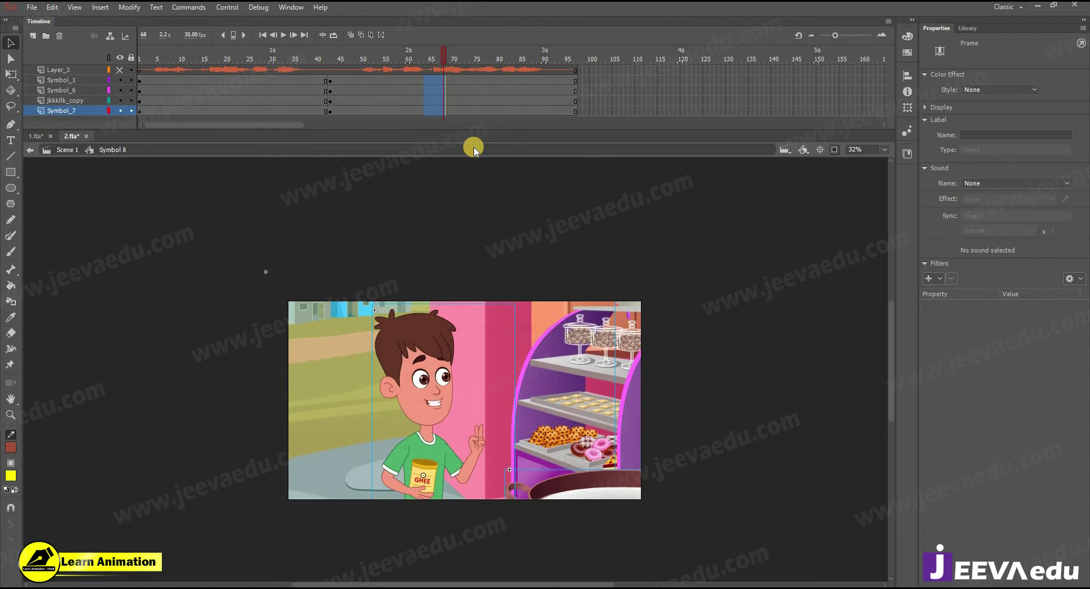
{"action": "left_click", "coordinate": [391, 328]}
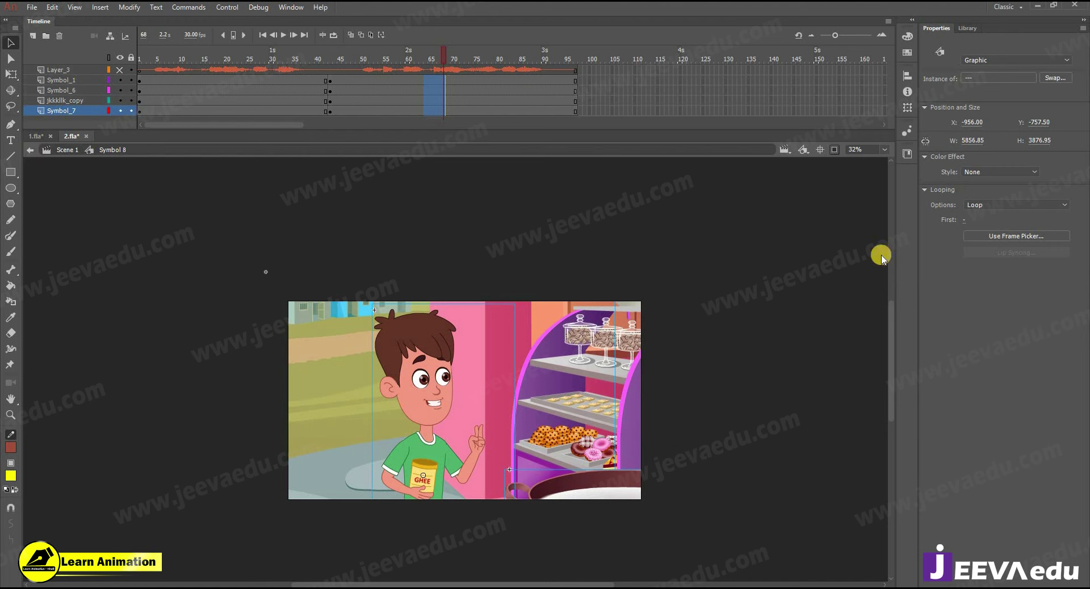
{"action": "left_click_drag", "start_coordinate": [442, 400], "coordinate": [463, 409]}
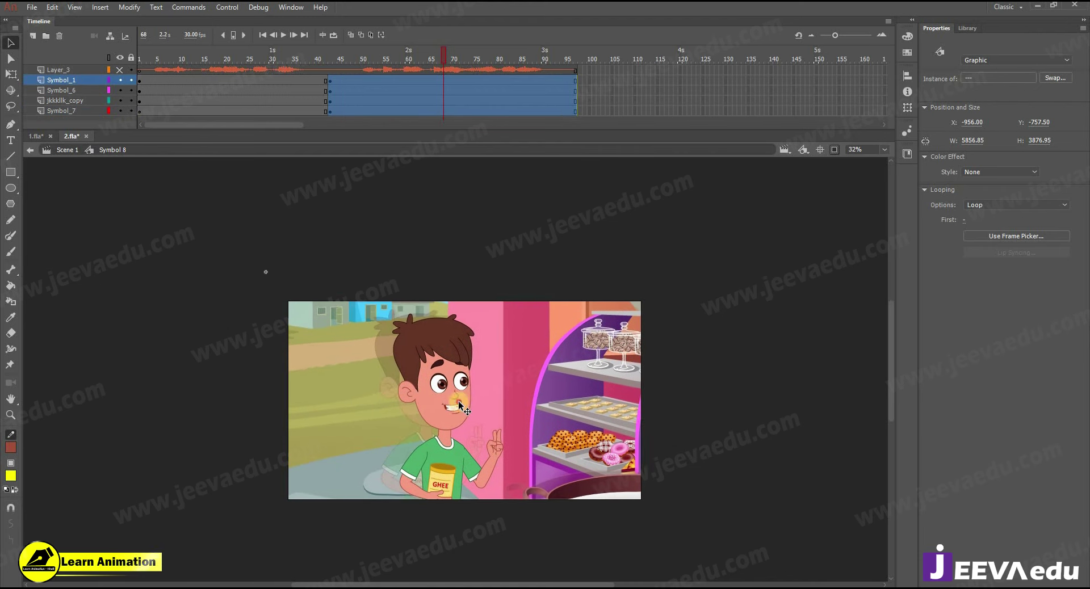
Step: Play the animation from frame 1 to check the cut from the wide shot to the close-up
{"action": "left_click_drag", "start_coordinate": [35, 102], "coordinate": [32, 102]}
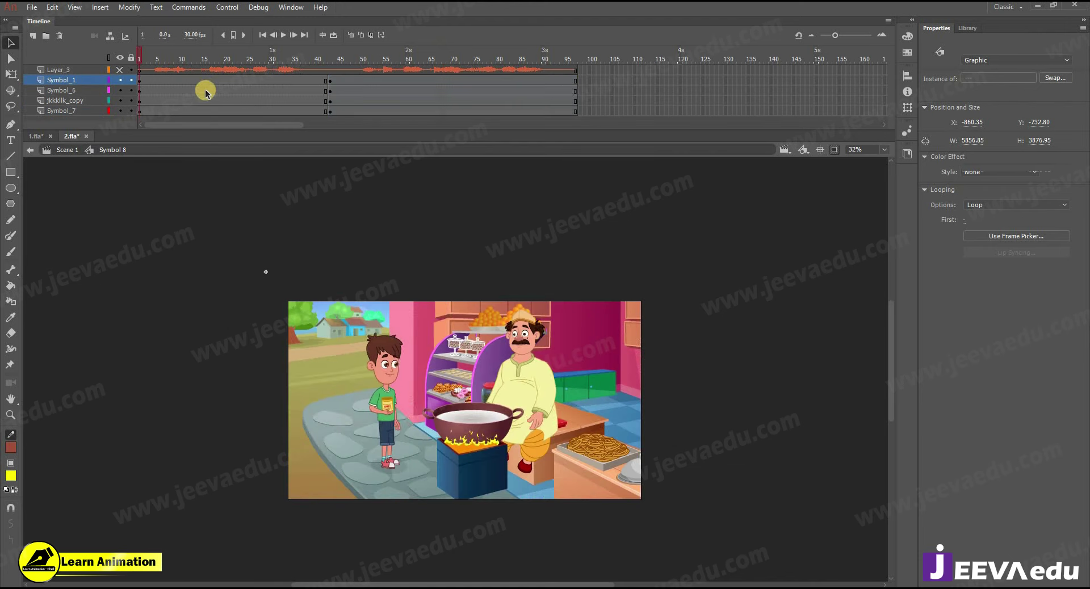
{"action": "key", "text": "Return"}
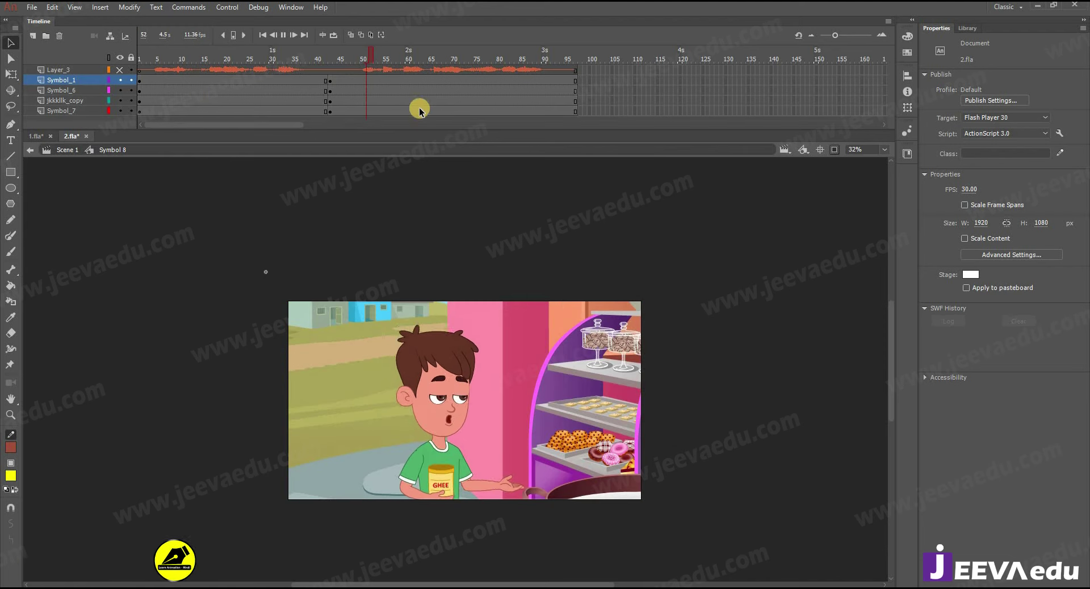
{"action": "left_click", "coordinate": [445, 56]}
Step: Insert keyframes at frame 97 on the four artwork layers and create classic tweens from frame 43 to 97
{"action": "left_click", "coordinate": [585, 83]}
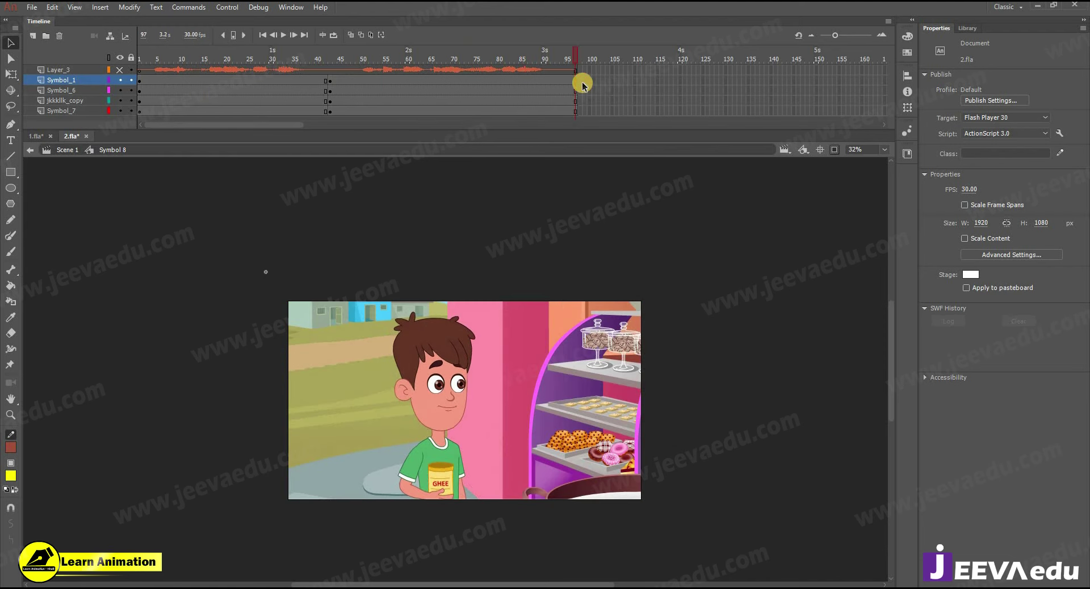
{"action": "left_click", "coordinate": [577, 113]}
{"action": "left_click_drag", "start_coordinate": [531, 96], "coordinate": [461, 132]}
{"action": "right_click", "coordinate": [504, 103]}
{"action": "left_click", "coordinate": [552, 136]}
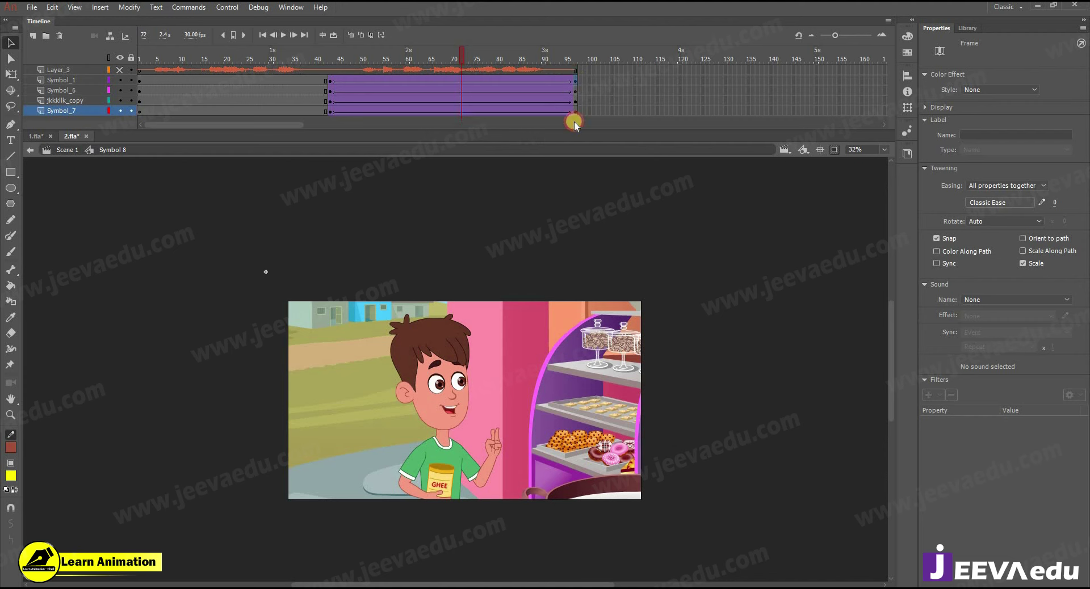
Step: At frame 97, scale all the artwork to 105% and shift it slightly to keep the boy framed
{"action": "left_click", "coordinate": [575, 125]}
{"action": "key", "text": "ctrl+a"}
{"action": "key", "text": "ctrl+alt+s"}
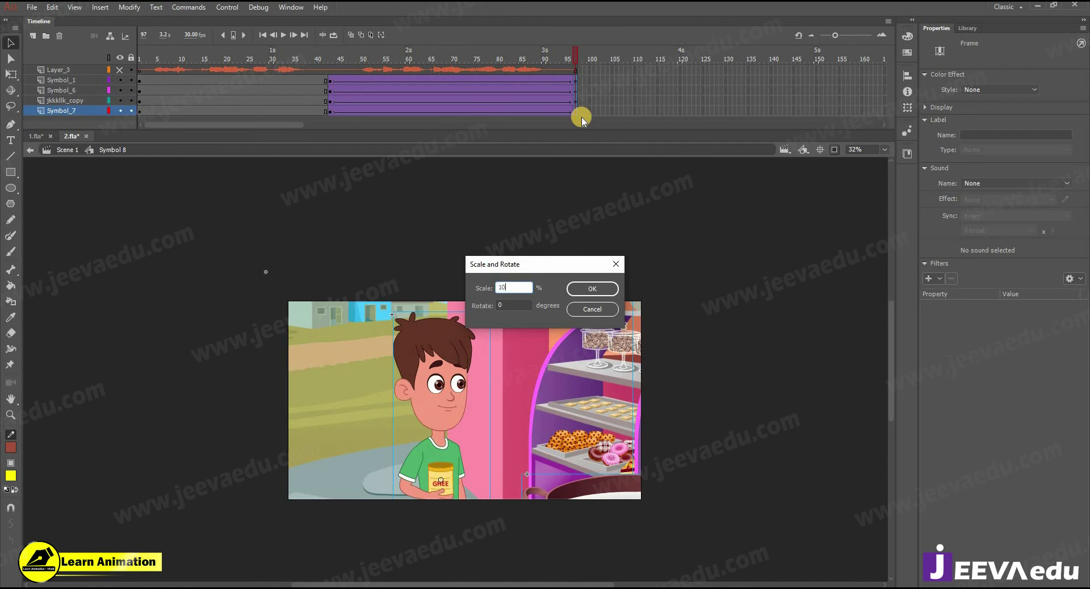
{"action": "type", "text": "105"}
{"action": "key", "text": "Return"}
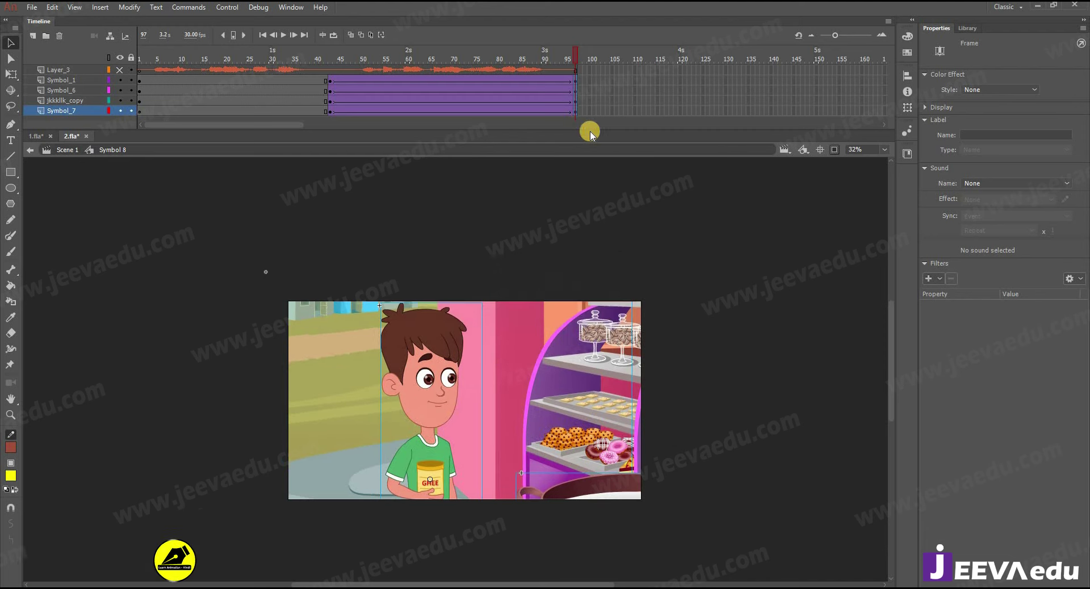
{"action": "left_click_drag", "start_coordinate": [431, 352], "coordinate": [442, 356]}
Step: Play the scene from frame 1 to check the camera push-in on the boy
{"action": "left_click_drag", "start_coordinate": [383, 59], "coordinate": [110, 128]}
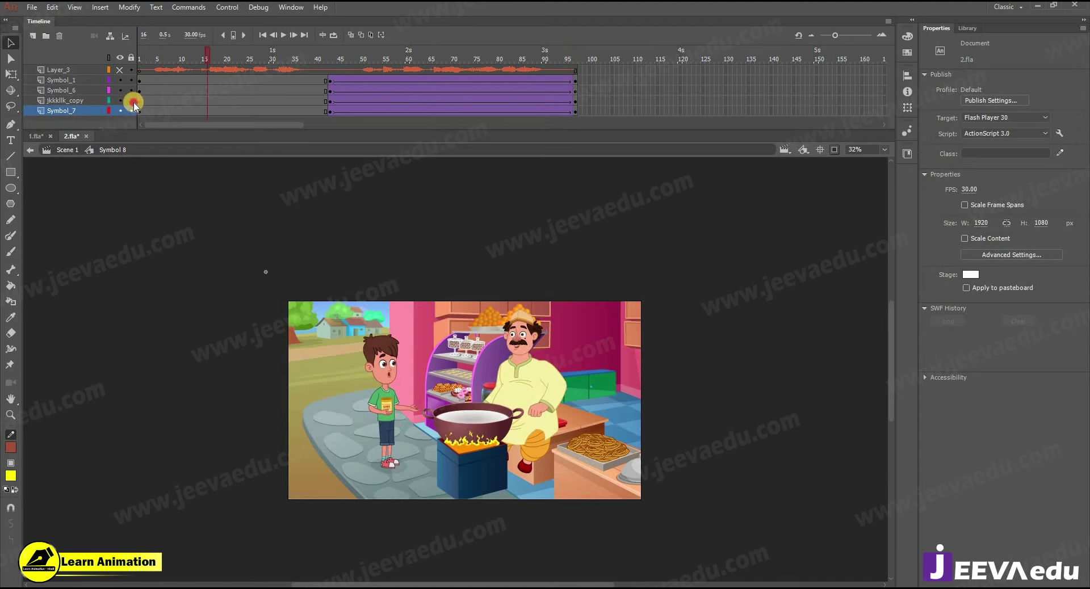
{"action": "left_click", "coordinate": [469, 419]}
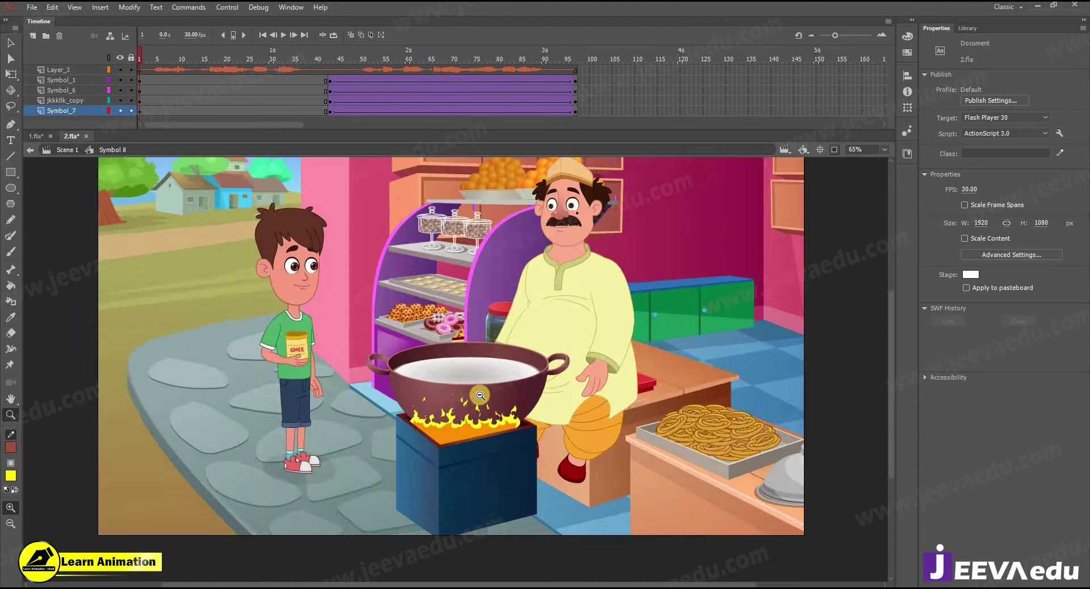
{"action": "left_click", "coordinate": [503, 401], "text": "alt"}
{"action": "left_click_drag", "start_coordinate": [503, 401], "coordinate": [510, 419]}
{"action": "key", "text": "Return"}
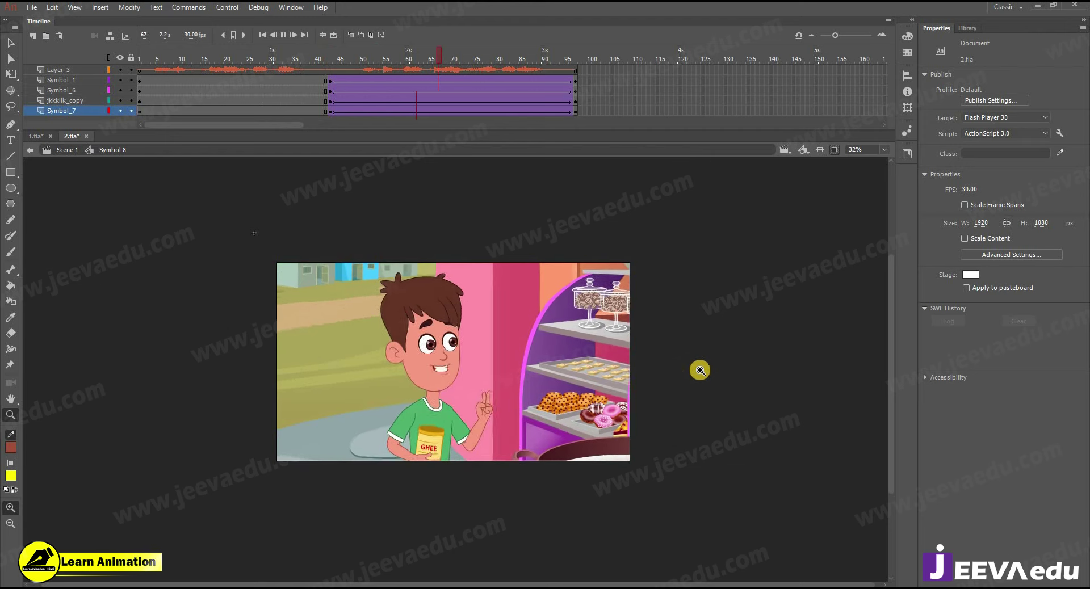
Step: Return to frame 1 and turn on loop playback
{"action": "left_click", "coordinate": [122, 69]}
{"action": "left_click_drag", "start_coordinate": [186, 48], "coordinate": [162, 60]}
{"action": "left_click", "coordinate": [220, 15]}
{"action": "left_click", "coordinate": [291, 203]}
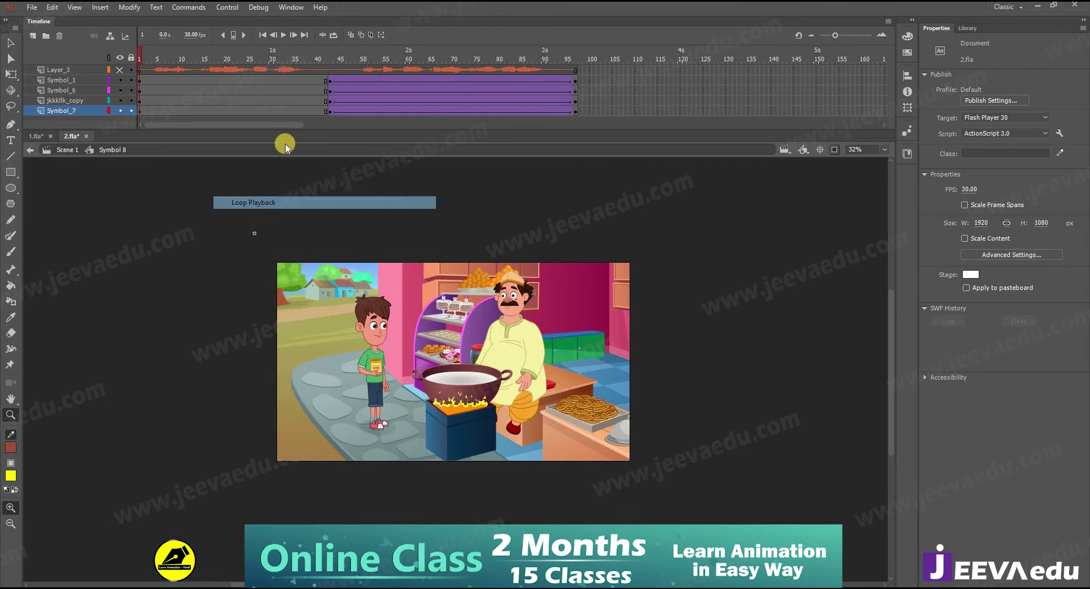
Step: Play the scene from frame 1 and examine the wide shot and the tweened close-up
{"action": "left_click", "coordinate": [445, 350]}
{"action": "left_click", "coordinate": [485, 378], "text": "alt"}
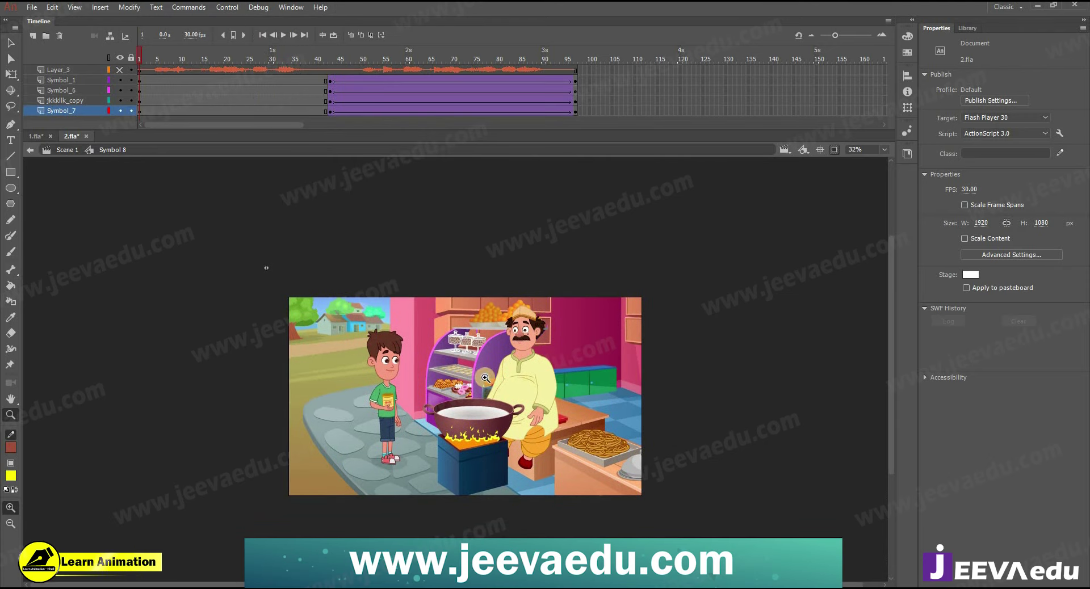
{"action": "left_click", "coordinate": [500, 408]}
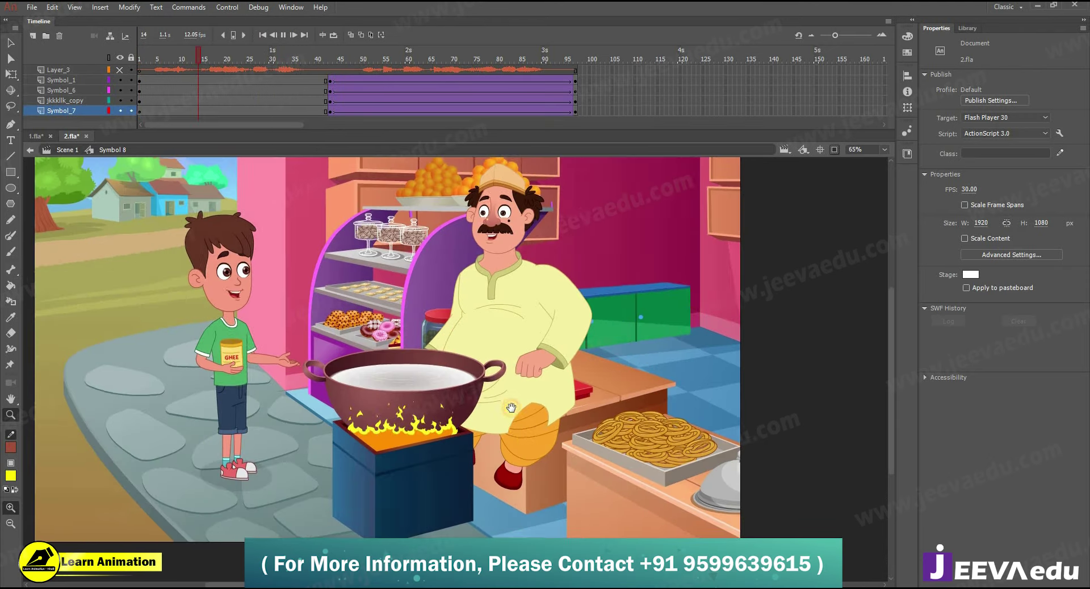
{"action": "left_click_drag", "start_coordinate": [485, 405], "coordinate": [514, 417]}
{"action": "left_click", "coordinate": [573, 365], "text": "alt"}
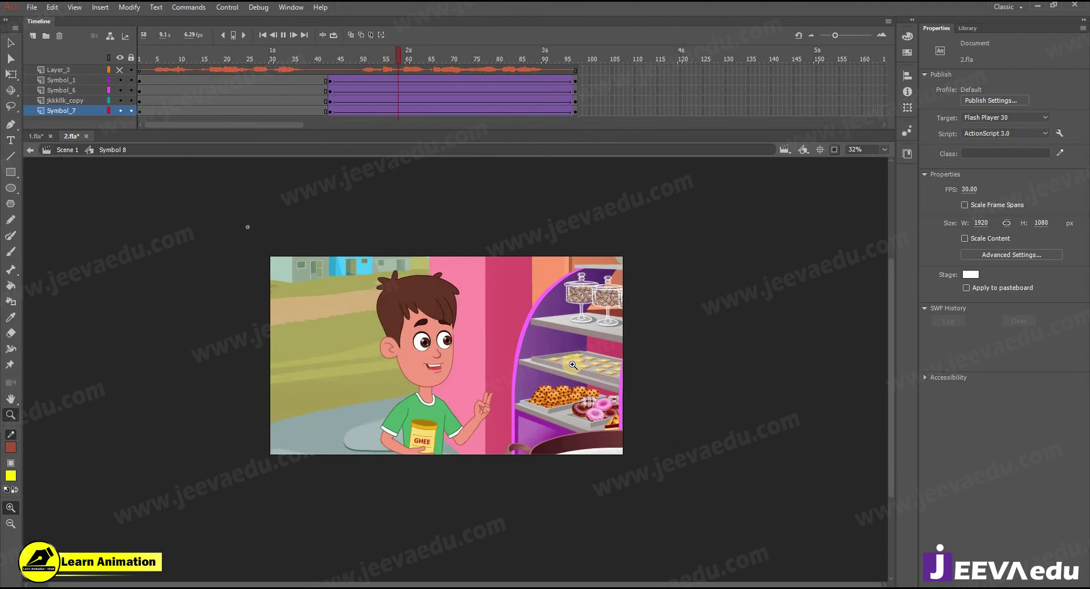
{"action": "left_click", "coordinate": [10, 43]}
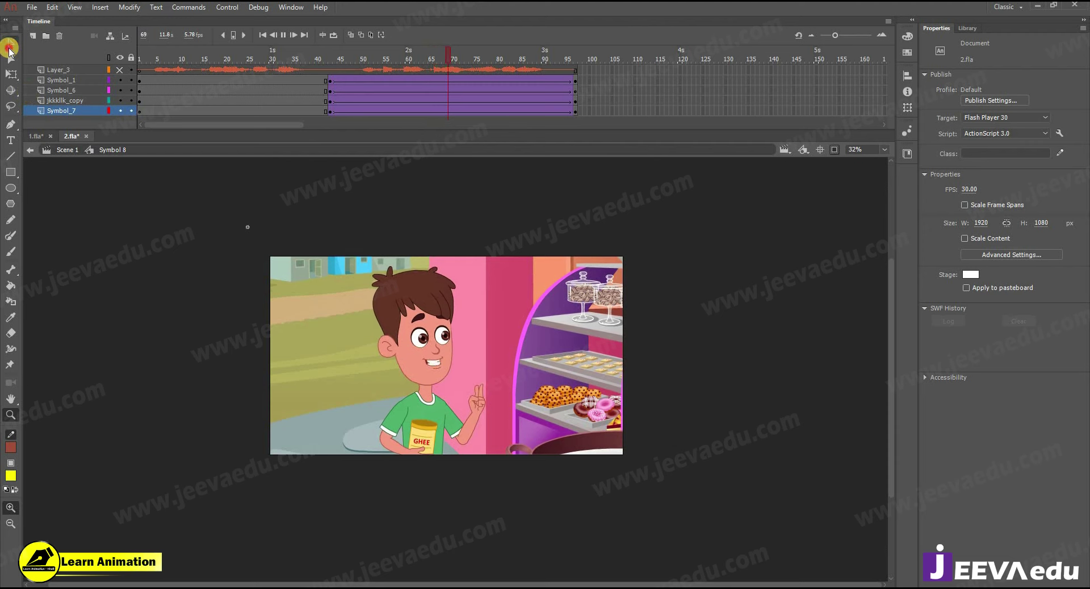